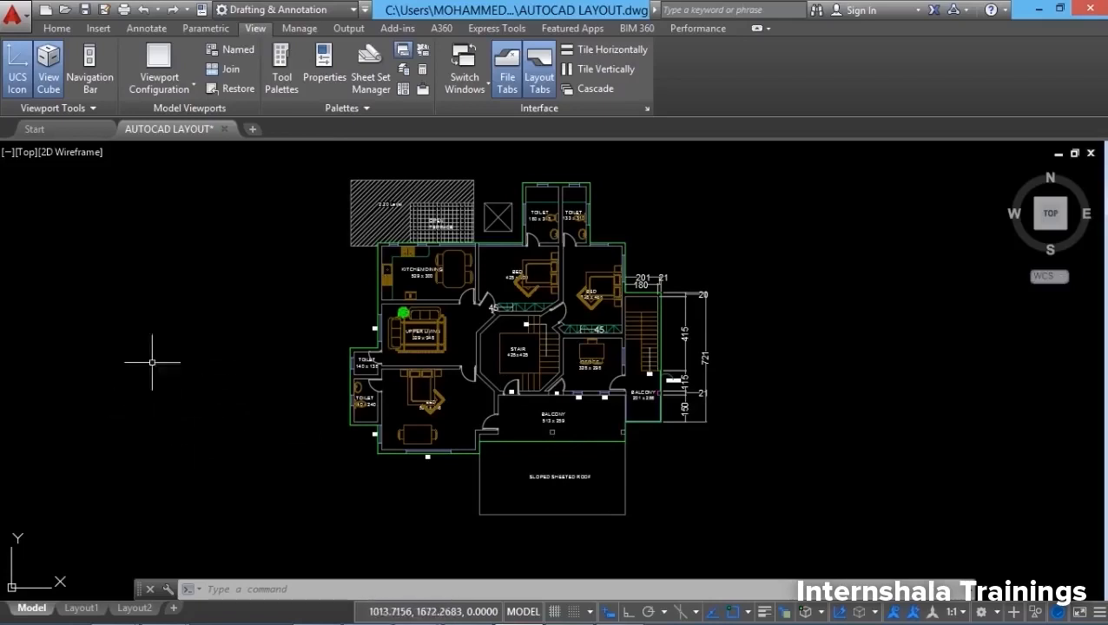
Step: Look at the floor plan in Layout1's paper space, and return to model space
{"action": "scroll", "coordinate": [186, 371], "scroll_direction": "up", "scroll_amount": 1}
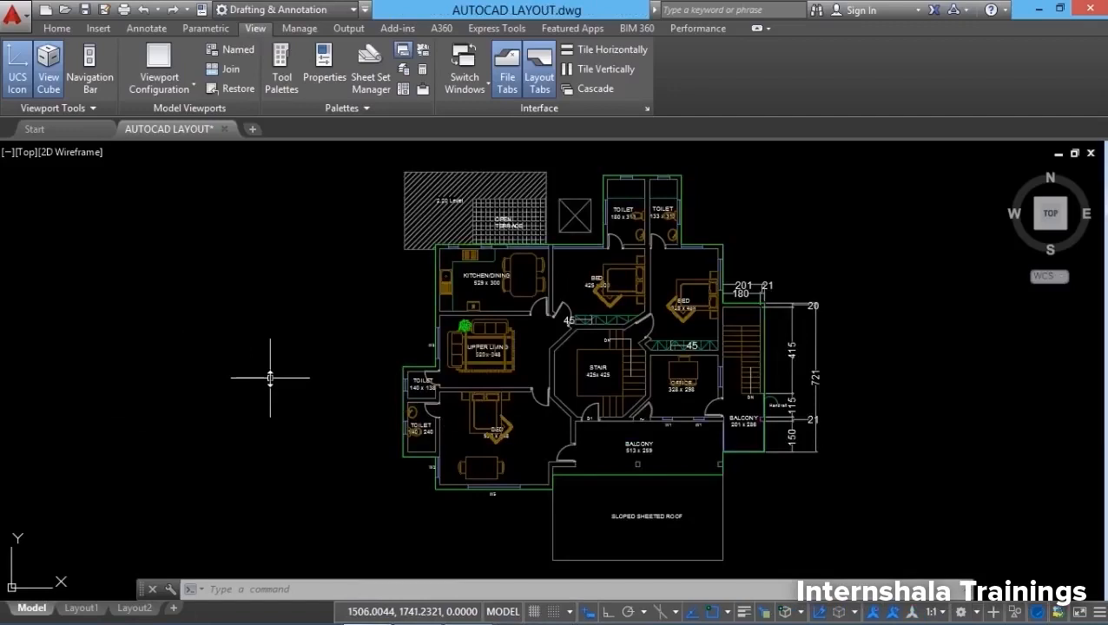
{"action": "left_click", "coordinate": [503, 612]}
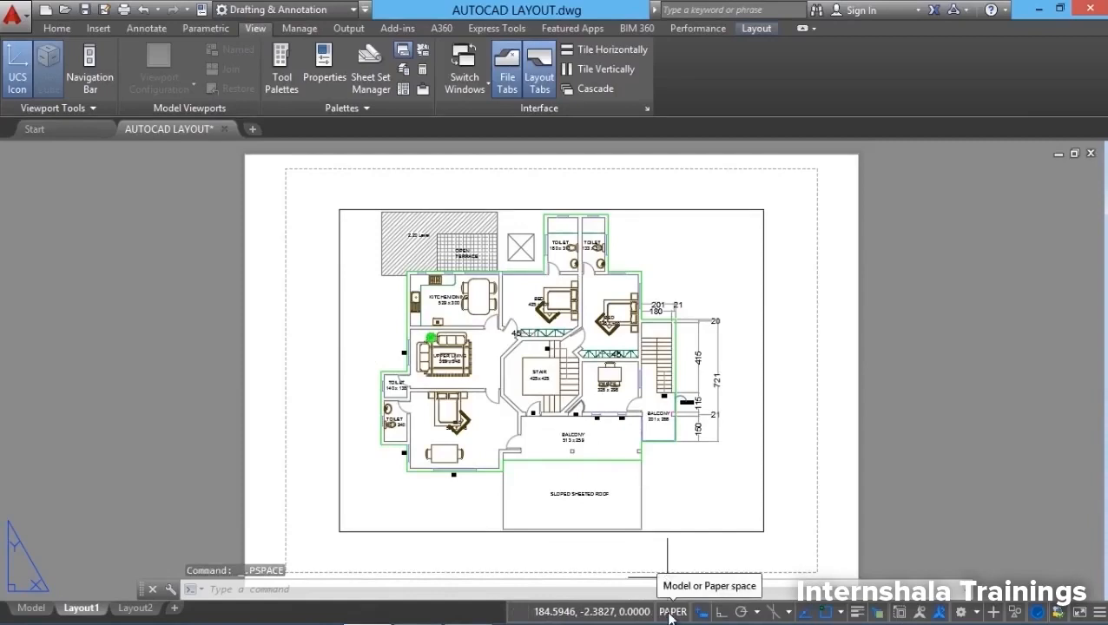
{"action": "left_click", "coordinate": [31, 608]}
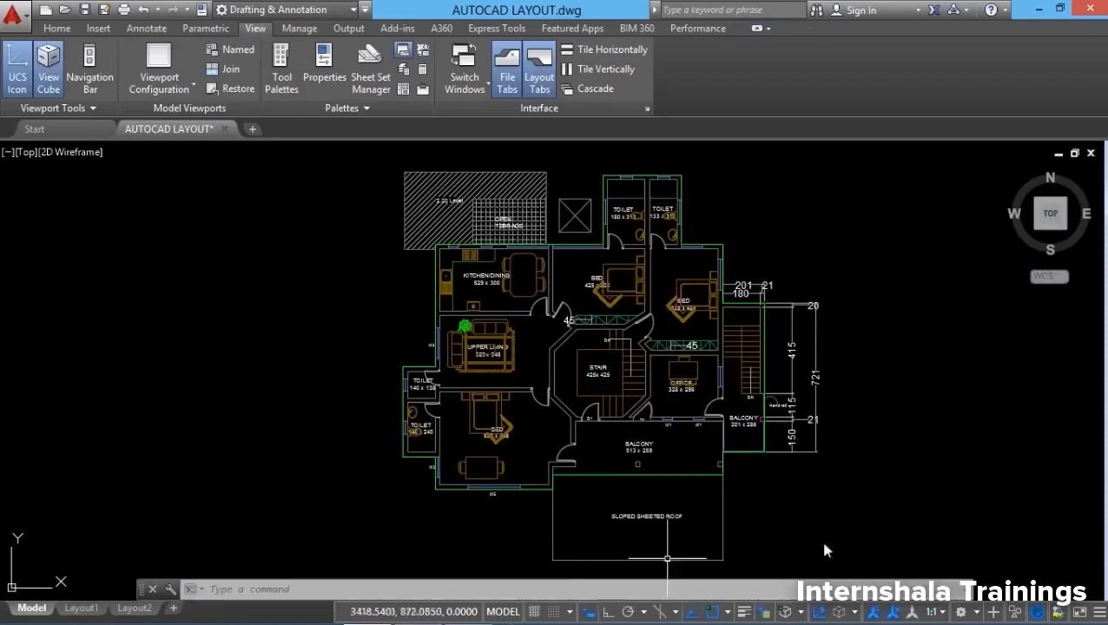
Step: Hide the Model Space indicator from the status bar and show it again
{"action": "left_click", "coordinate": [1099, 613]}
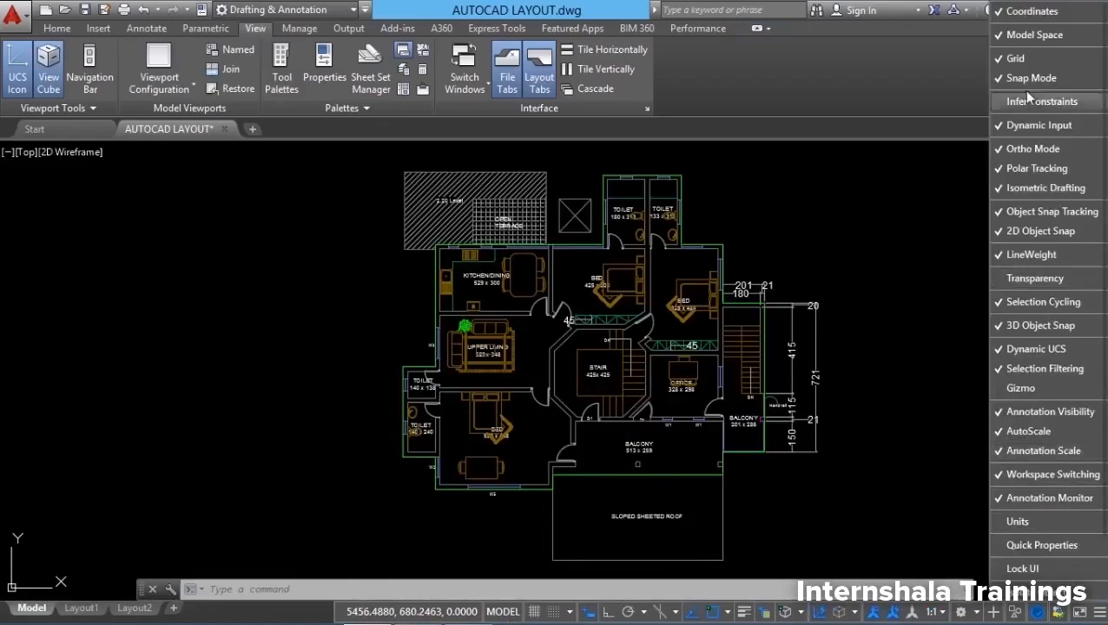
{"action": "left_click", "coordinate": [1028, 41]}
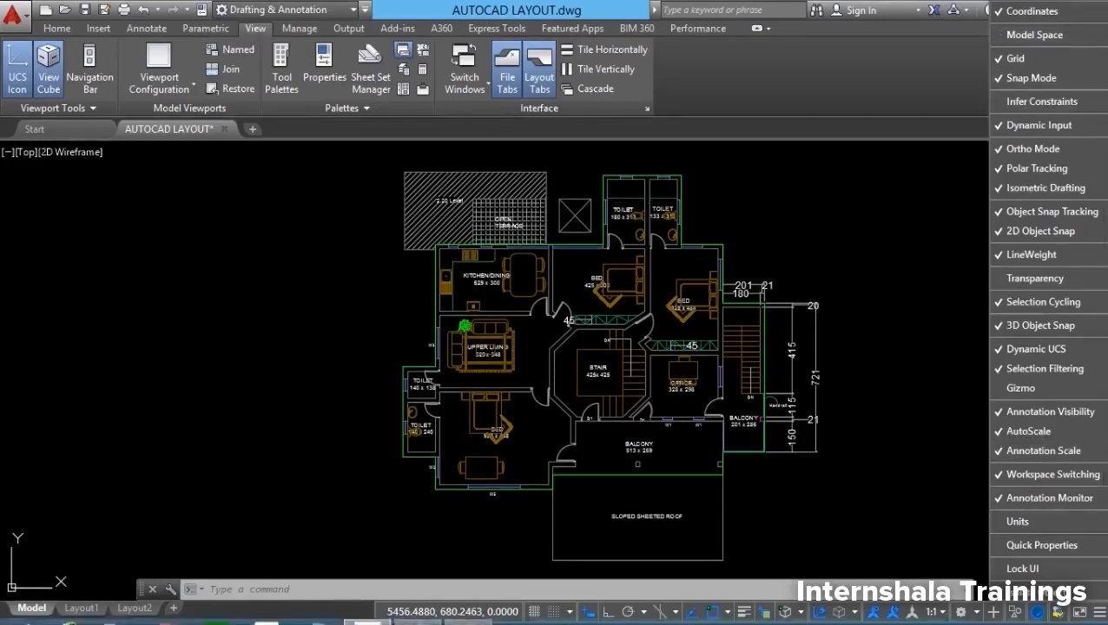
{"action": "left_click", "coordinate": [1021, 37]}
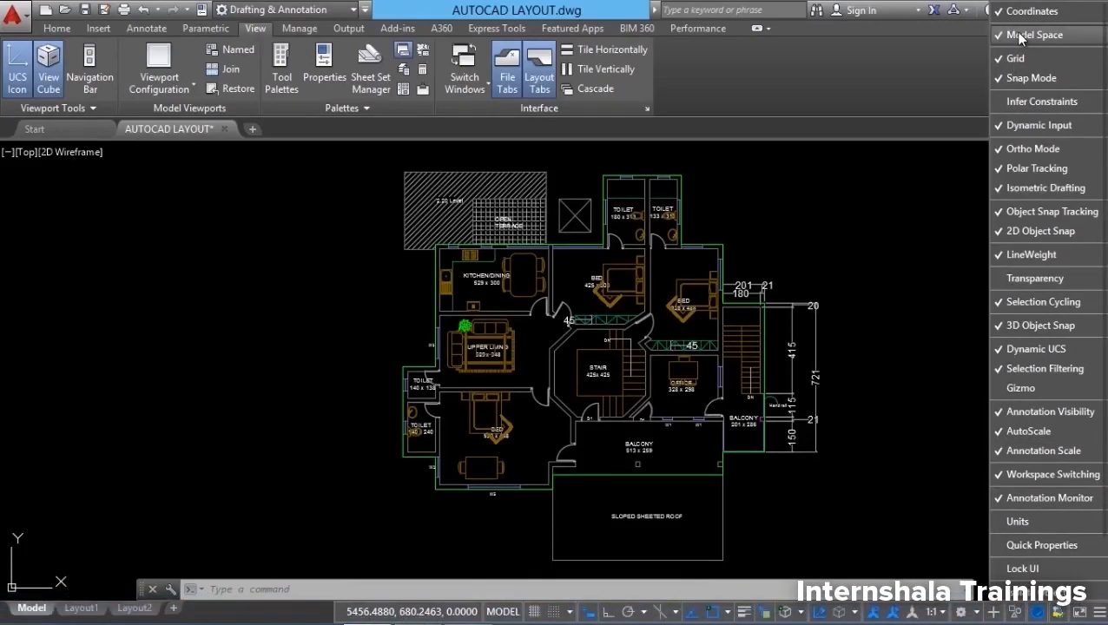
{"action": "left_click", "coordinate": [872, 242]}
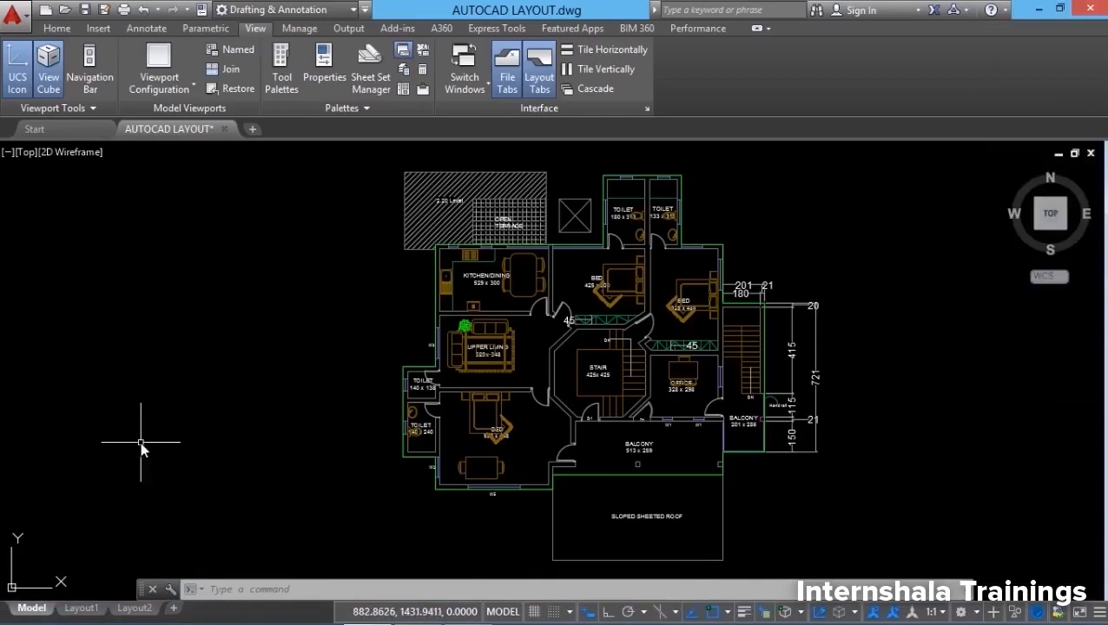
Step: Preview and open Layout1 to view the plan on its sheet, and go back to the model
{"action": "mouse_move", "coordinate": [84, 611]}
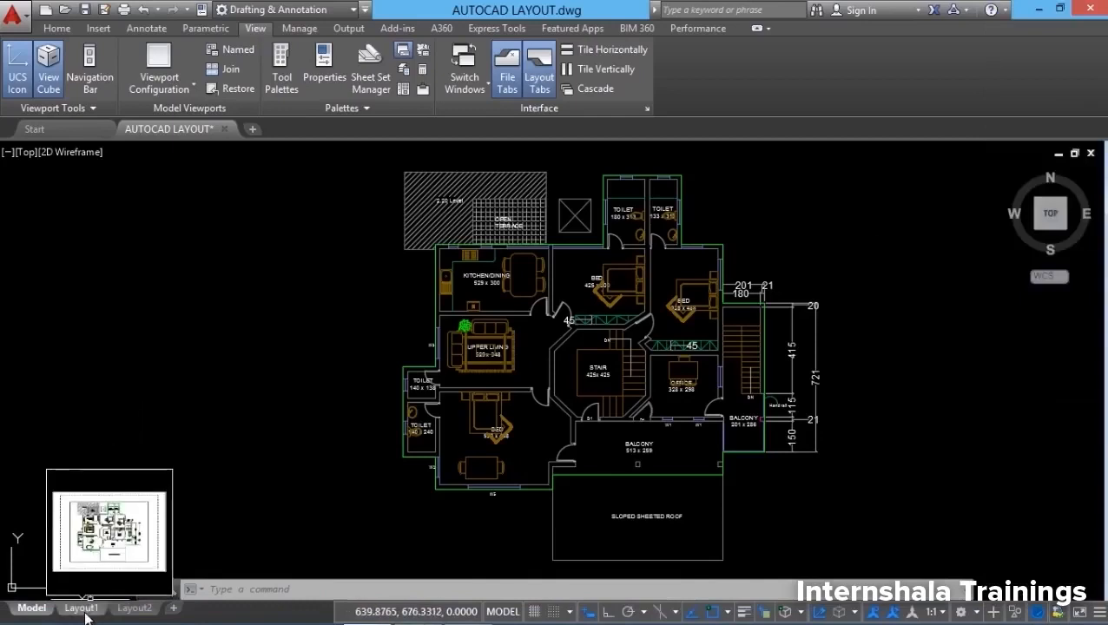
{"action": "left_click", "coordinate": [82, 610]}
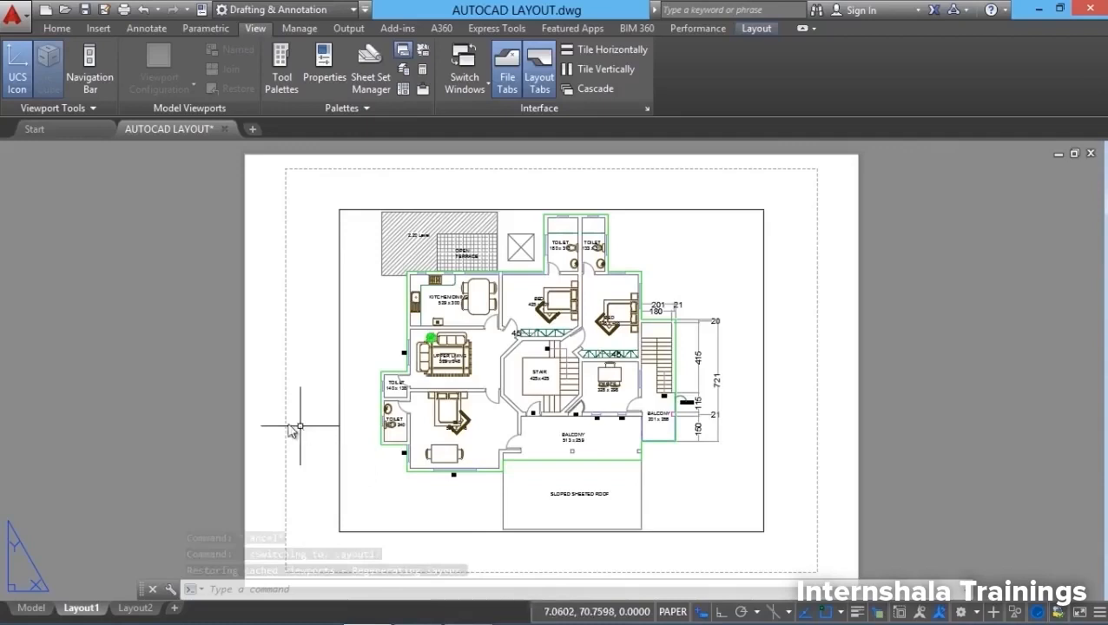
{"action": "left_click", "coordinate": [31, 608]}
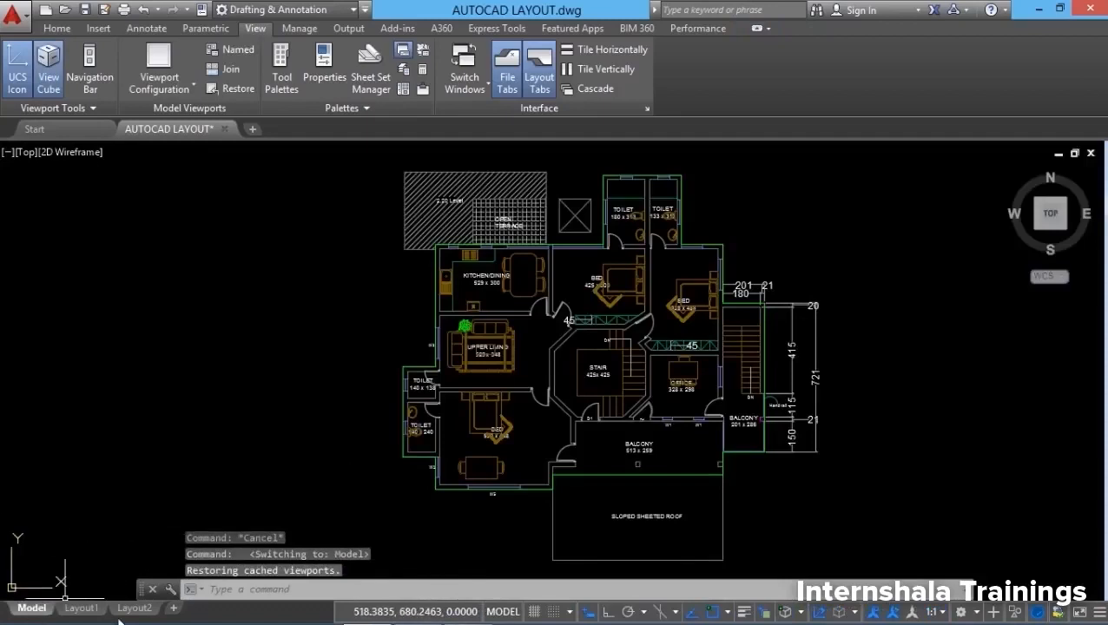
Step: Turn off Display Layout and Model tabs in the display options, apply it, and turn the setting back on
{"action": "right_click", "coordinate": [208, 207]}
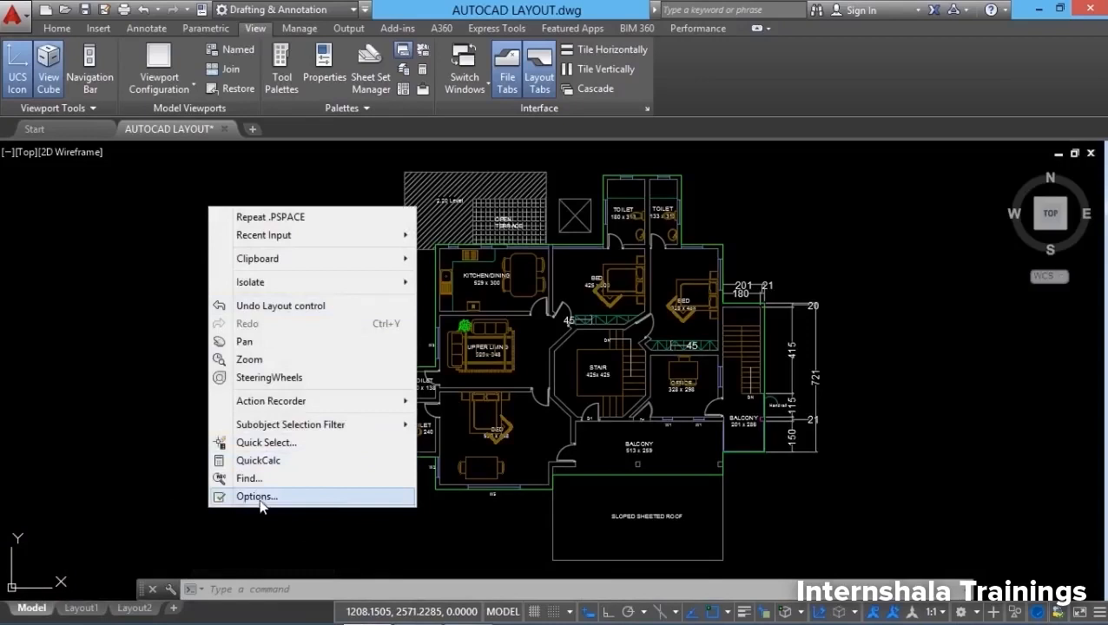
{"action": "left_click", "coordinate": [259, 497]}
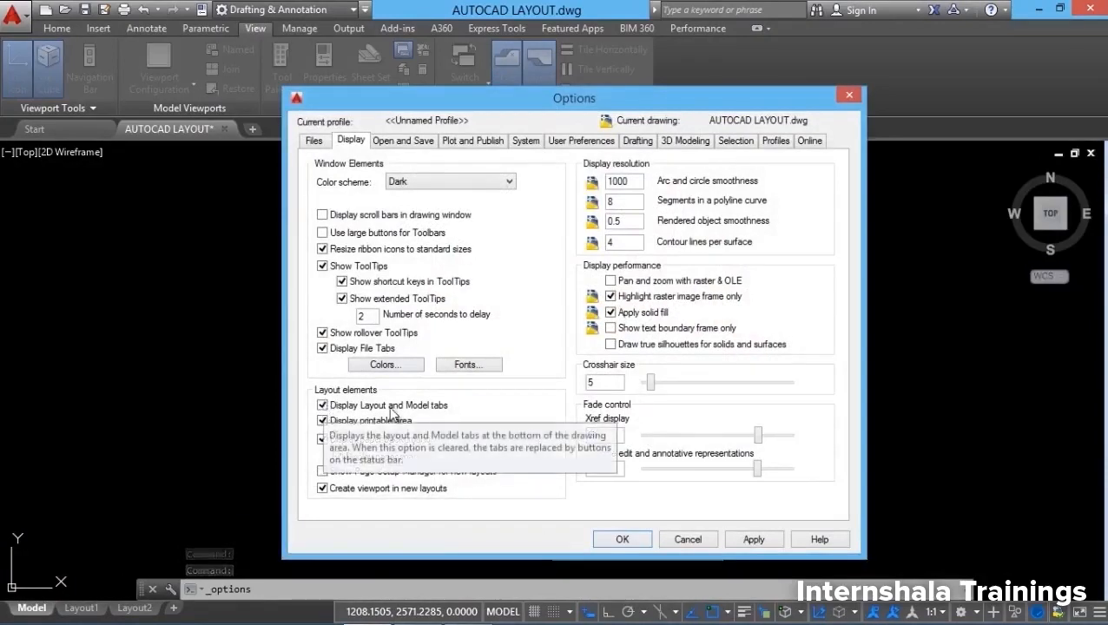
{"action": "left_click", "coordinate": [322, 406]}
{"action": "left_click", "coordinate": [747, 540]}
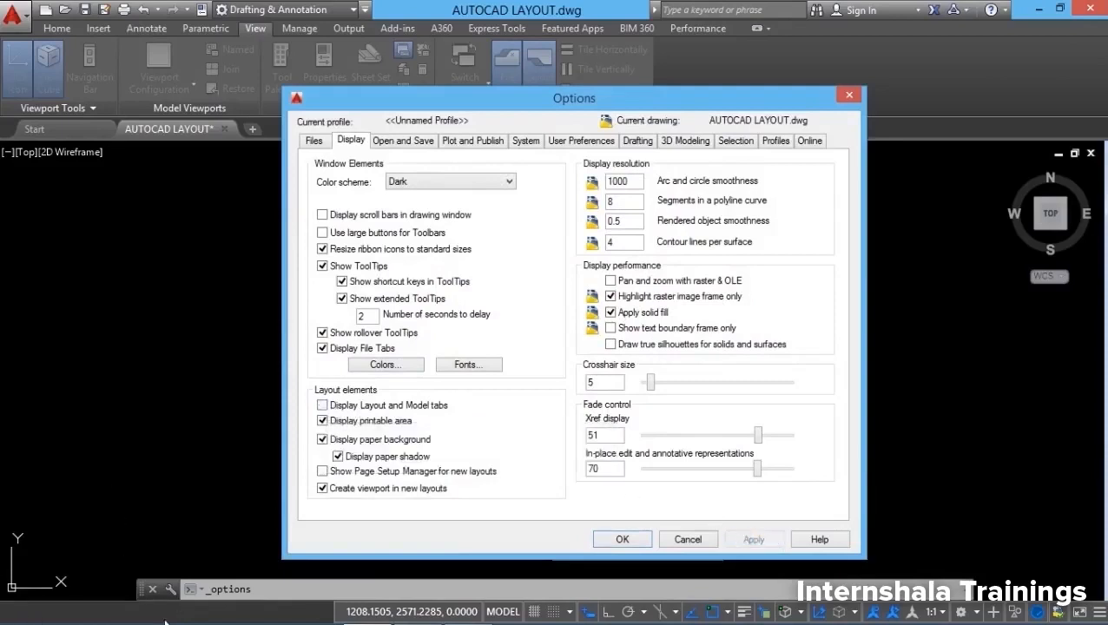
{"action": "left_click", "coordinate": [322, 406]}
{"action": "left_click", "coordinate": [749, 540]}
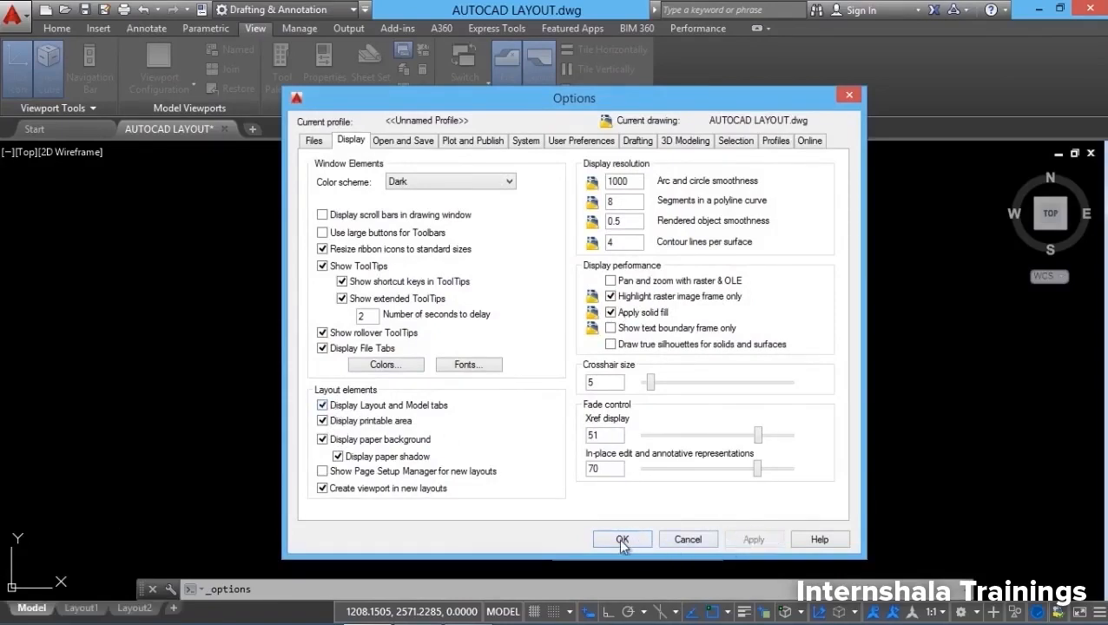
{"action": "left_click", "coordinate": [622, 540]}
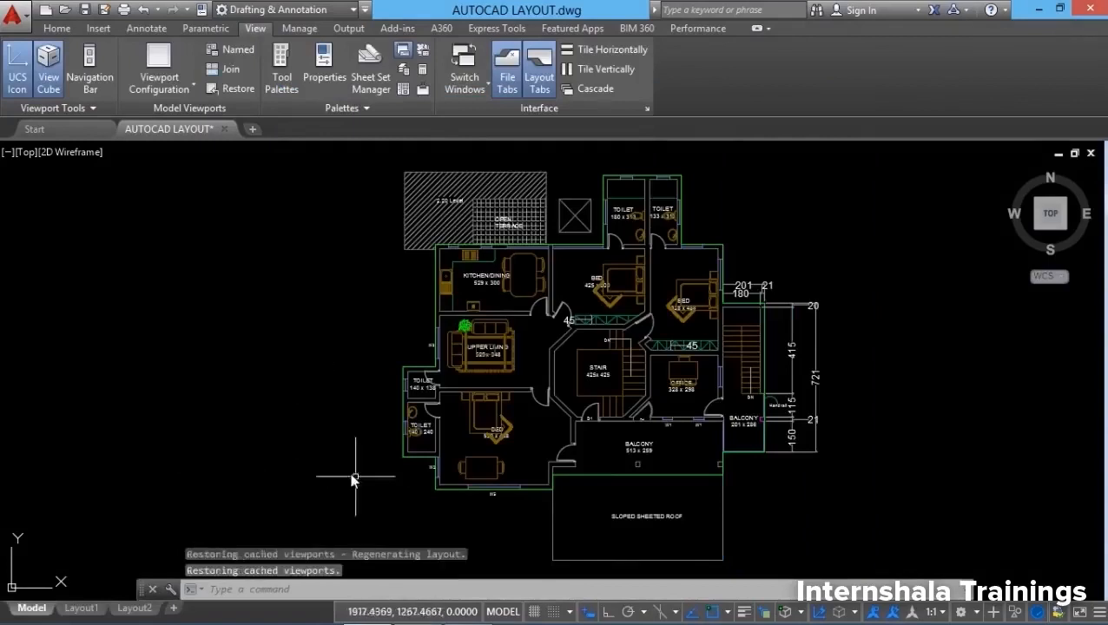
Step: Switch to Layout1 through the thumbnail previews of the open drawing
{"action": "mouse_move", "coordinate": [183, 133]}
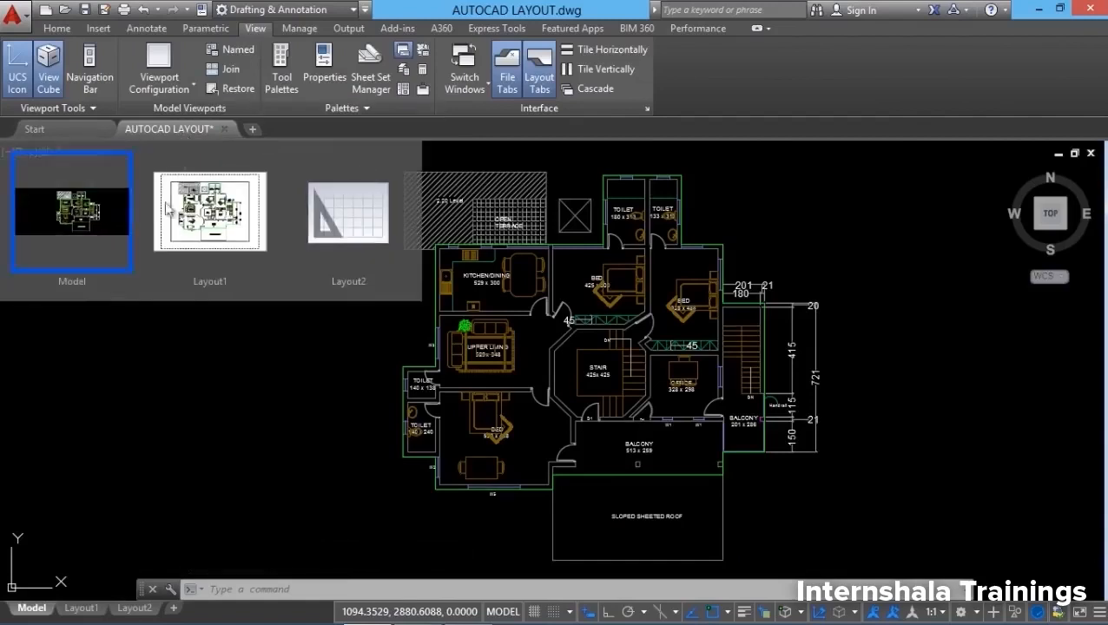
{"action": "left_click", "coordinate": [210, 211]}
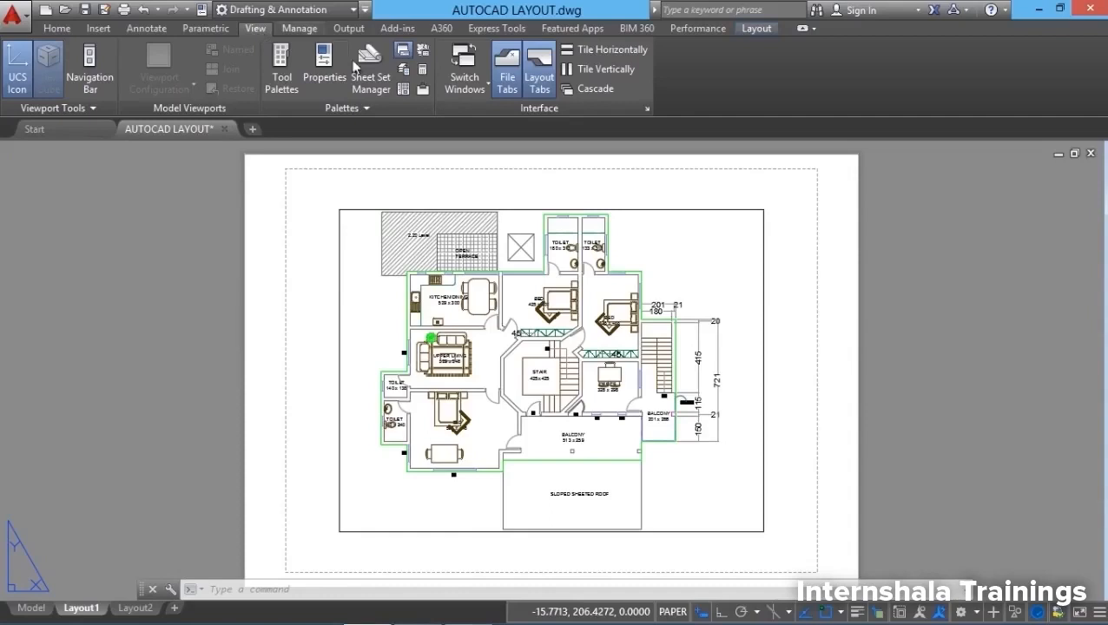
Step: Turn the display of file tabs and layout tabs off and back on
{"action": "left_click", "coordinate": [506, 80]}
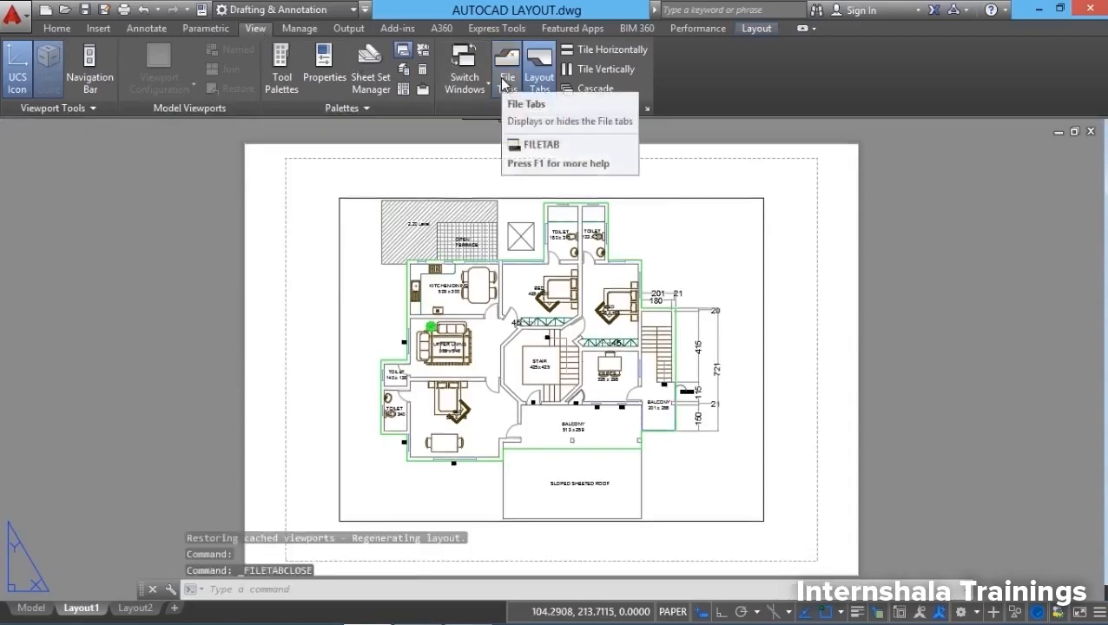
{"action": "left_click", "coordinate": [503, 81]}
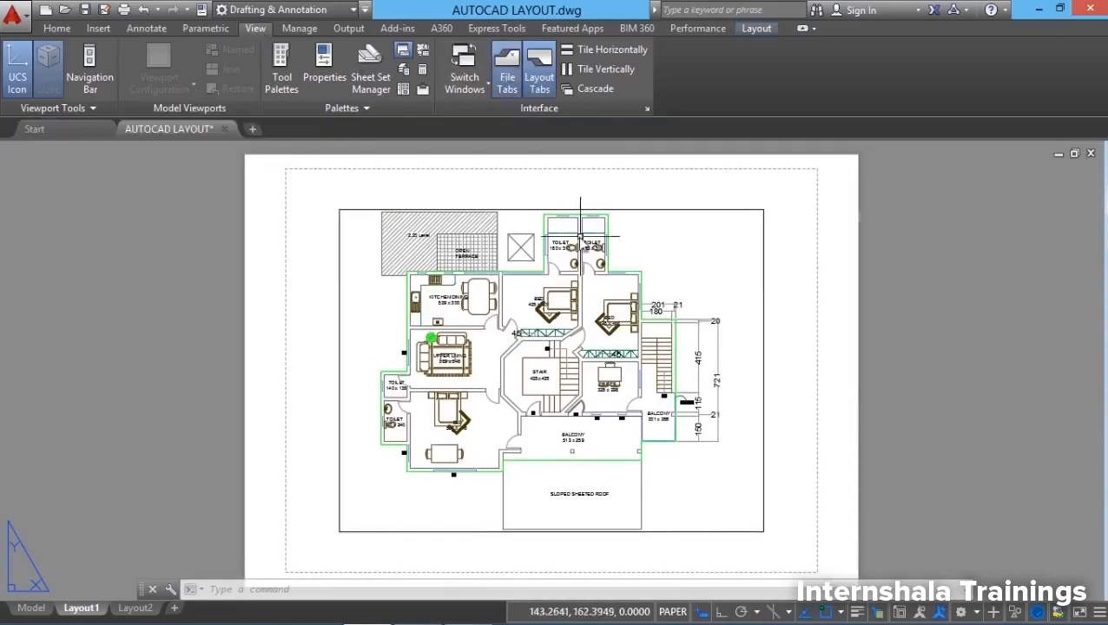
{"action": "left_click", "coordinate": [543, 87]}
{"action": "left_click", "coordinate": [543, 87]}
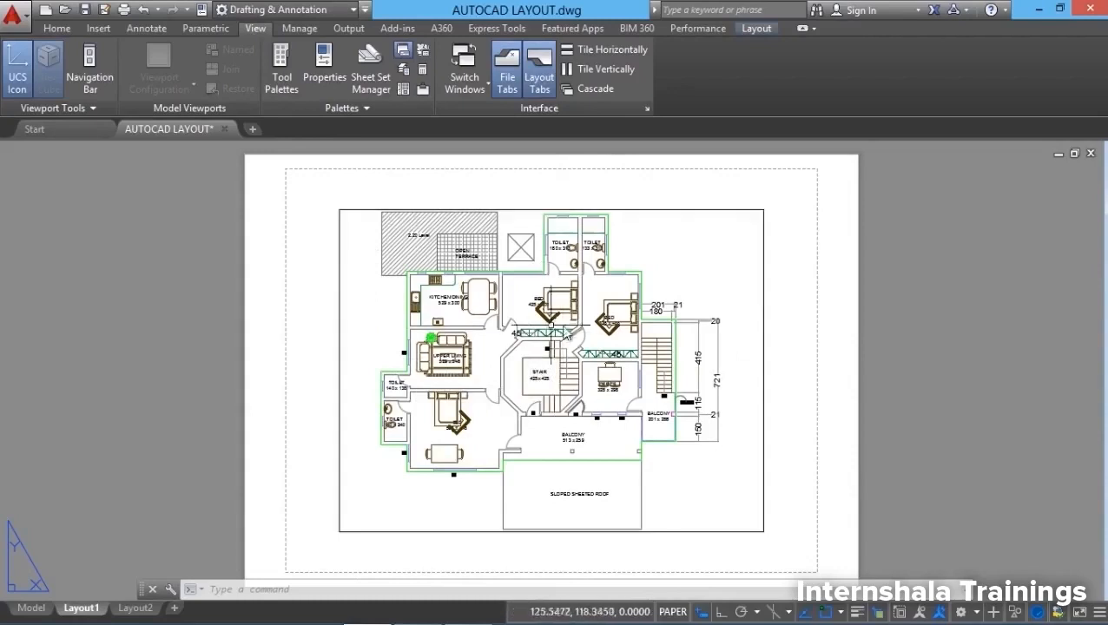
Step: Delete the existing viewport showing the floor plan from the Layout1 sheet
{"action": "left_click", "coordinate": [339, 339]}
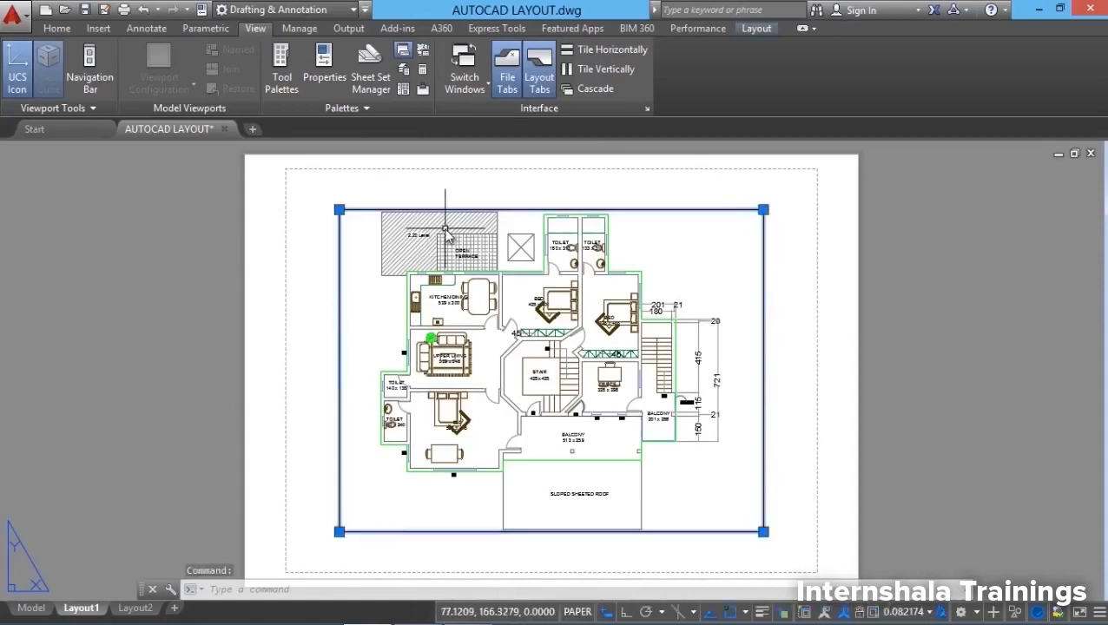
{"action": "key", "text": "Delete"}
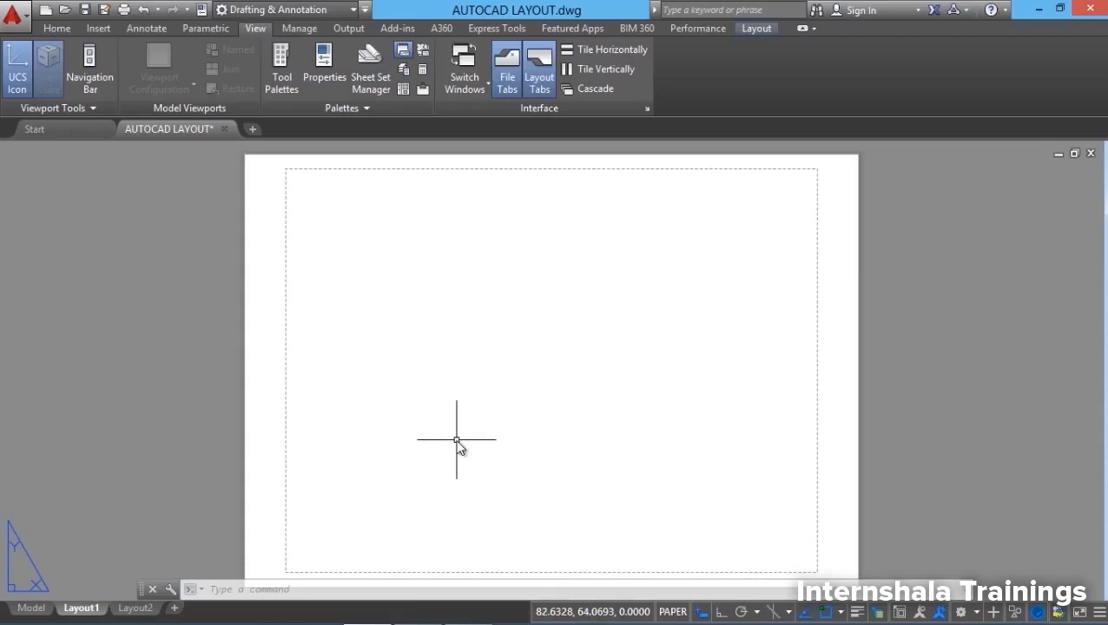
Step: View Layout1's details in the Page Setup Manager and close it
{"action": "right_click", "coordinate": [83, 610]}
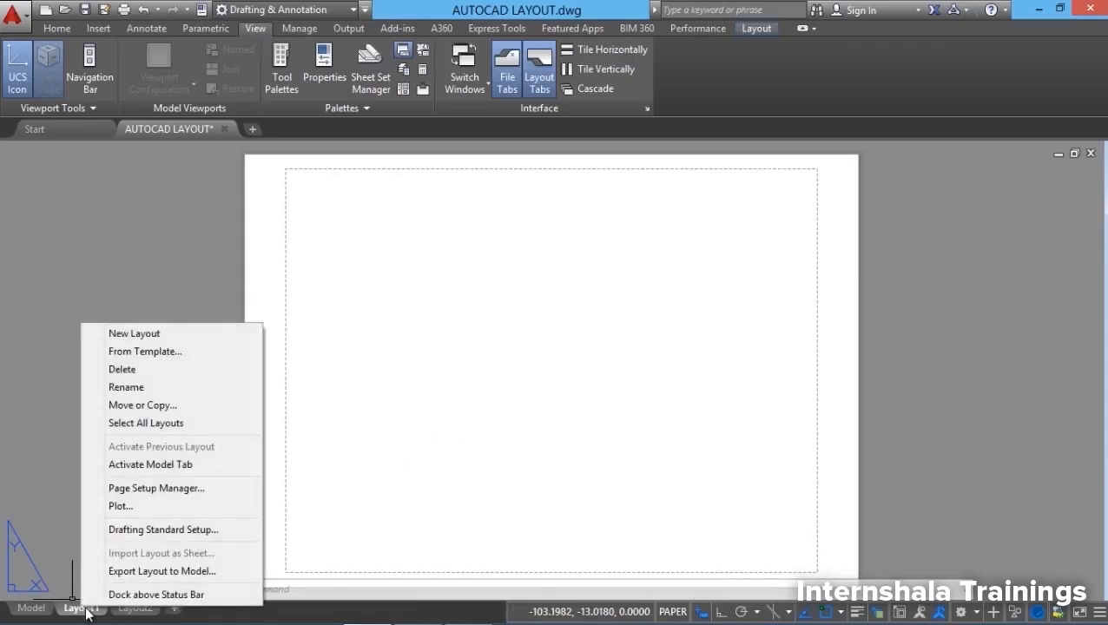
{"action": "left_click", "coordinate": [182, 491]}
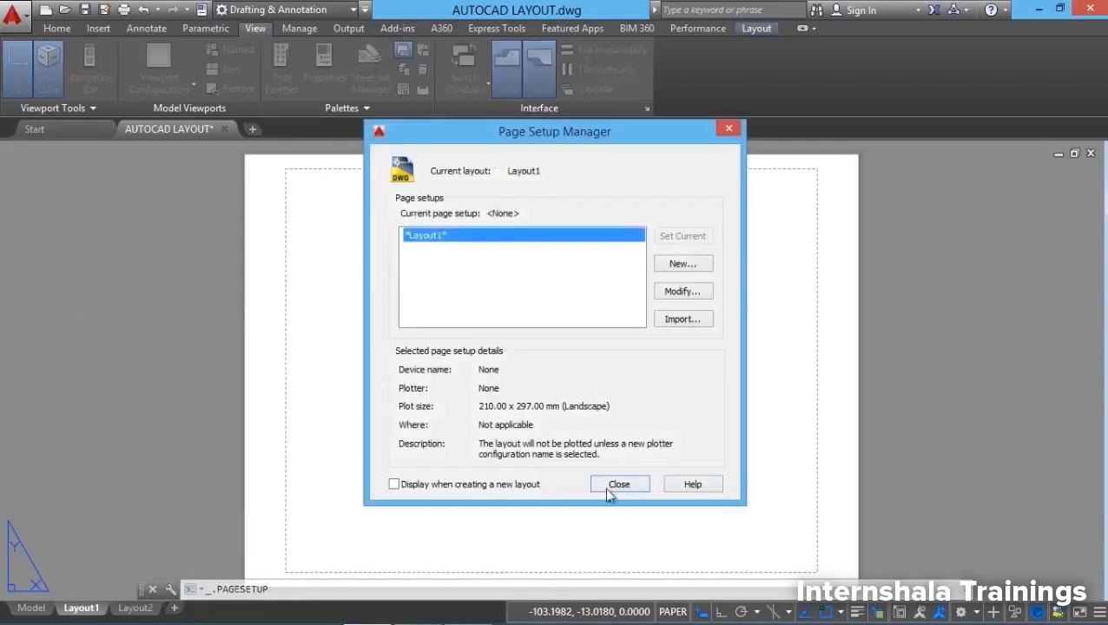
{"action": "left_click", "coordinate": [618, 485]}
Step: Modify Layout1's page setup to use the DWG To PDF.pc3 plotter, accepting its existing PDF options
{"action": "left_click", "coordinate": [755, 29]}
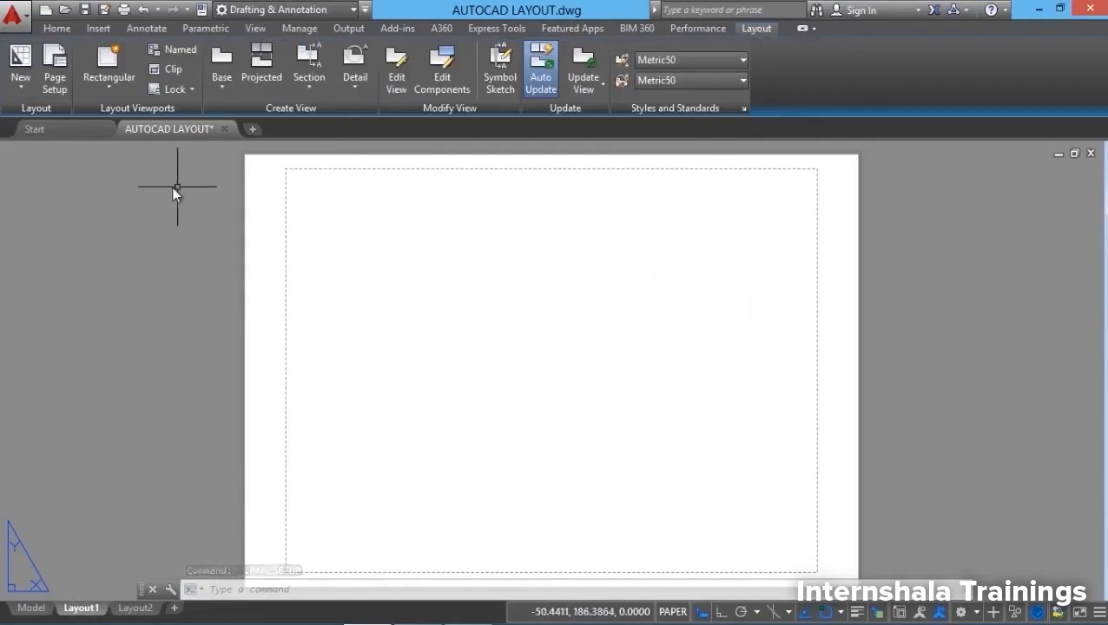
{"action": "left_click", "coordinate": [55, 84]}
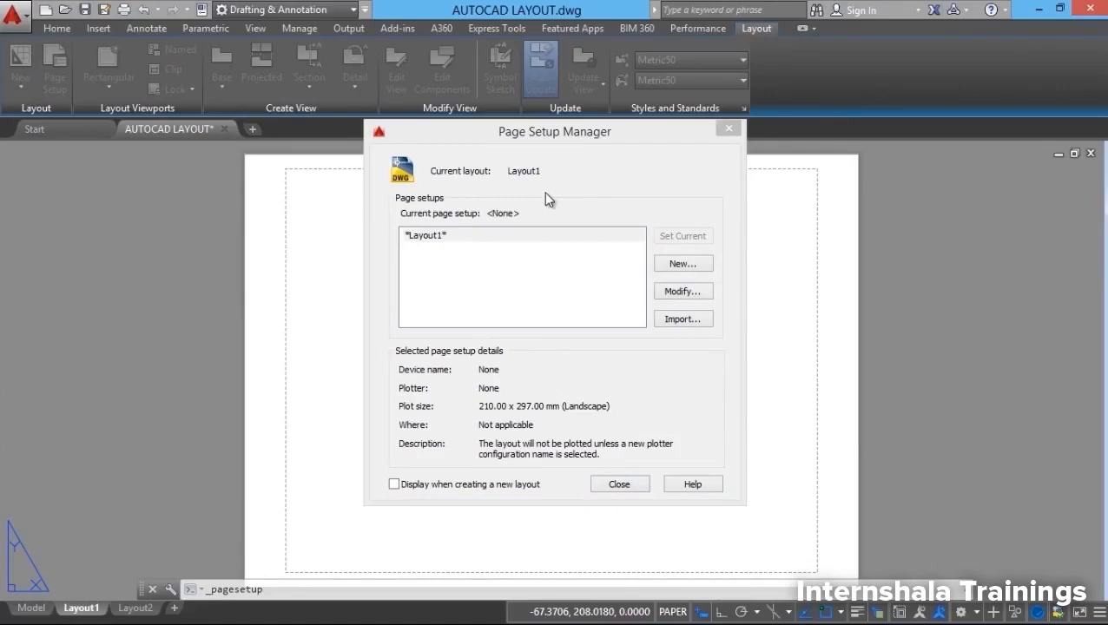
{"action": "left_click", "coordinate": [683, 291]}
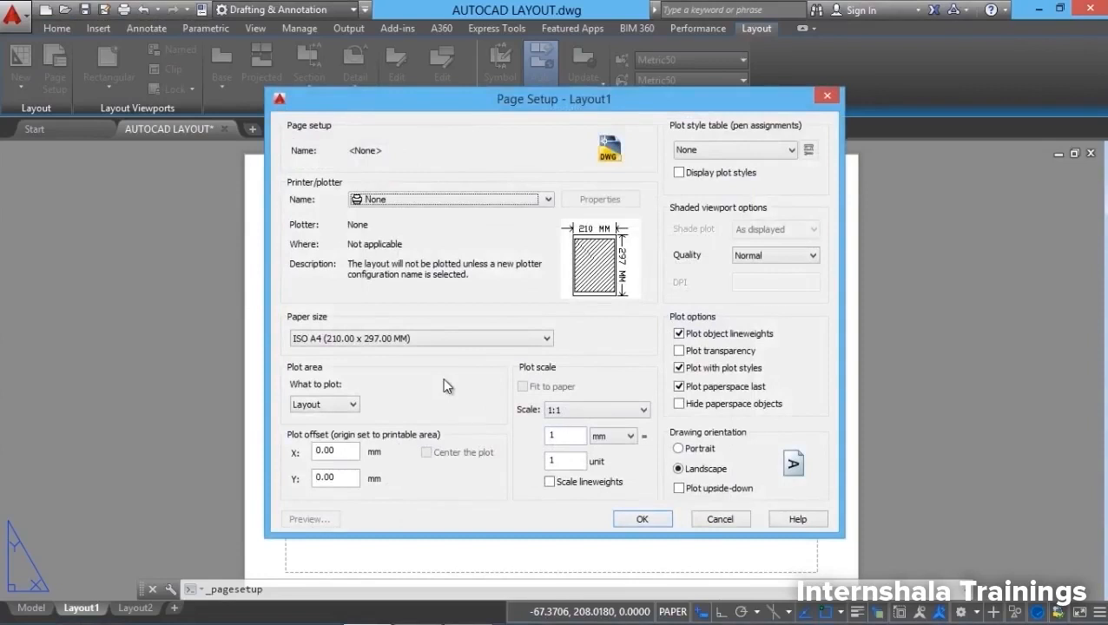
{"action": "left_click", "coordinate": [427, 201]}
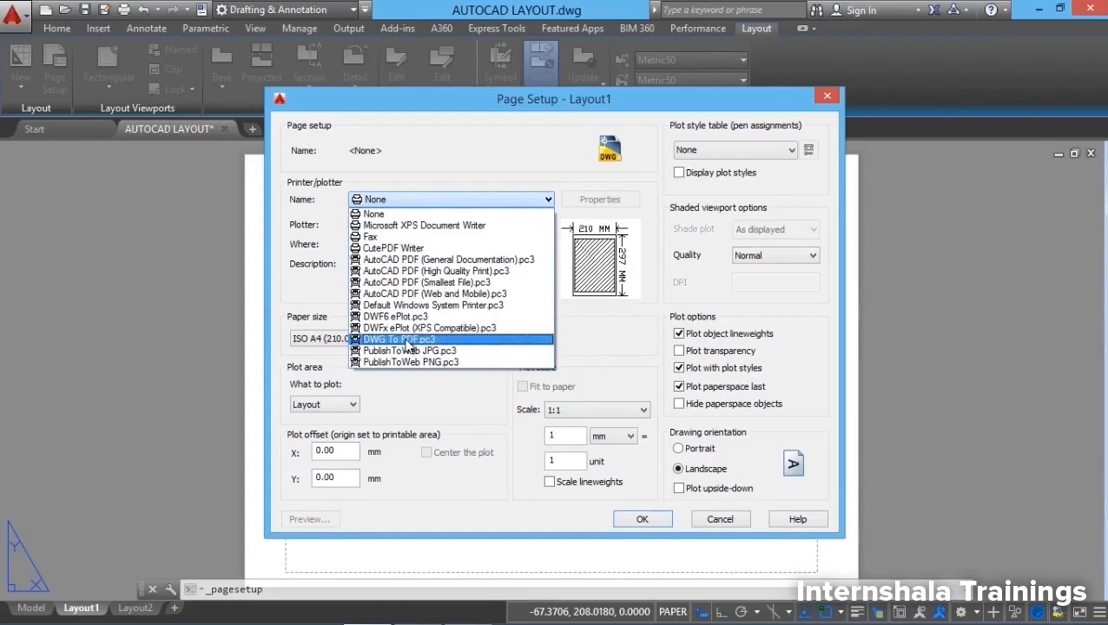
{"action": "left_click", "coordinate": [407, 343]}
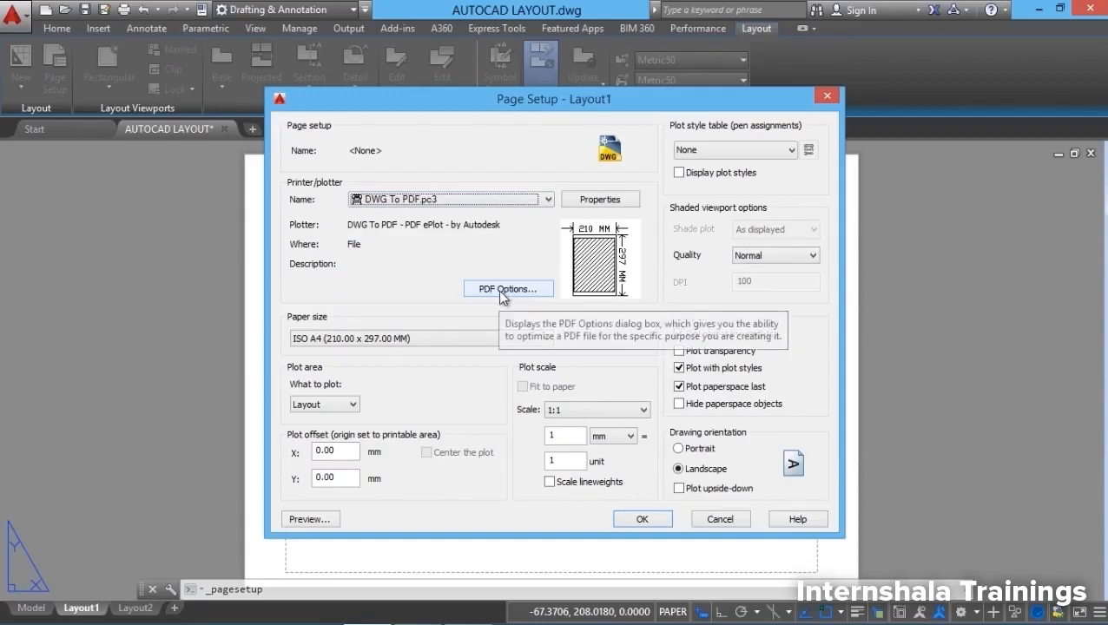
{"action": "left_click", "coordinate": [501, 294]}
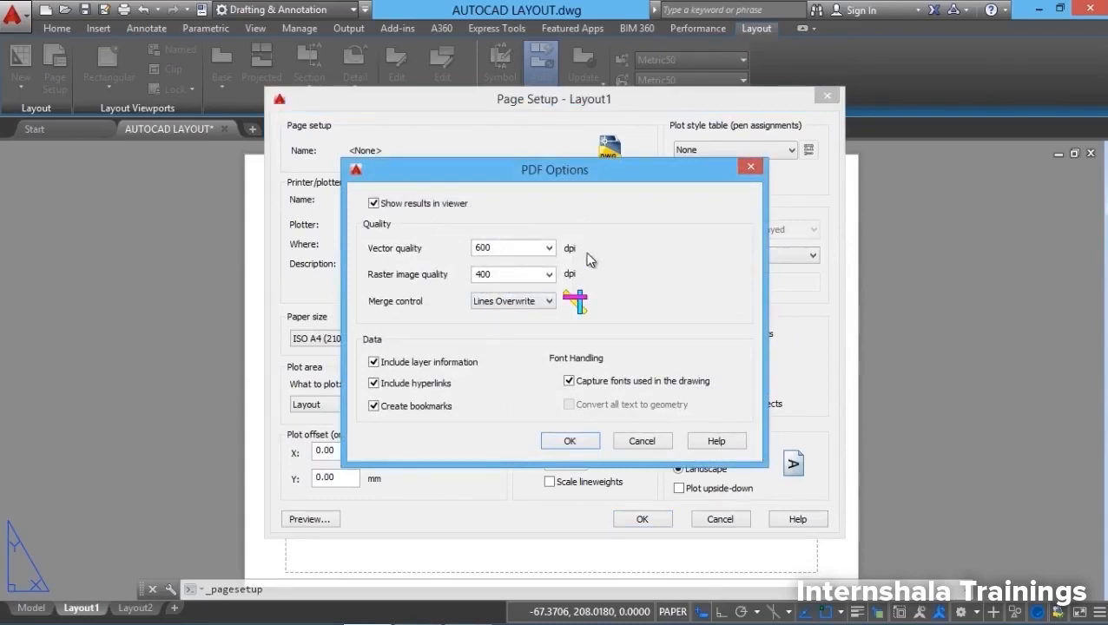
{"action": "left_click", "coordinate": [569, 442]}
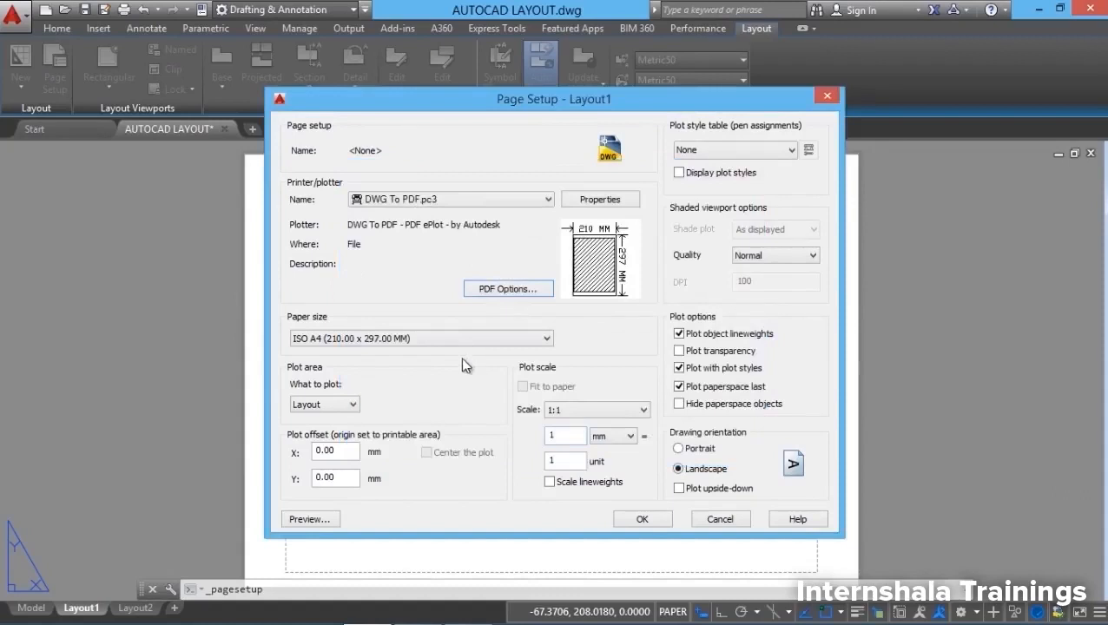
Step: Set the paper size to ISO A3 (420.00 x 297.00 MM) and keep Layout as the area to plot
{"action": "left_click", "coordinate": [375, 338]}
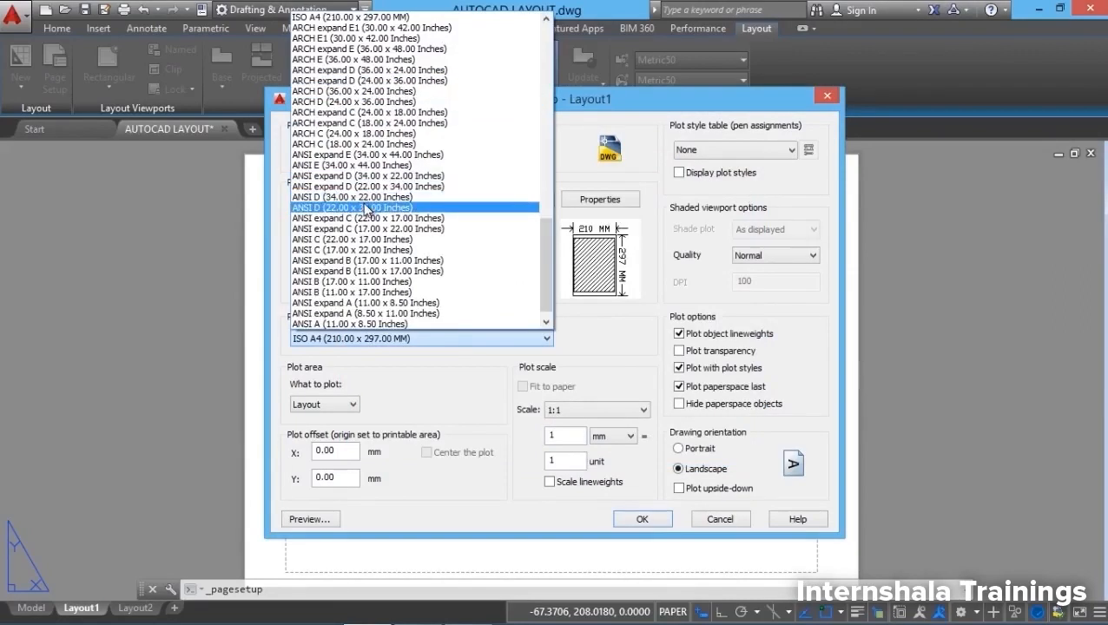
{"action": "scroll", "coordinate": [366, 211], "scroll_direction": "up", "scroll_amount": 4}
{"action": "scroll", "coordinate": [367, 211], "scroll_direction": "up", "scroll_amount": 4}
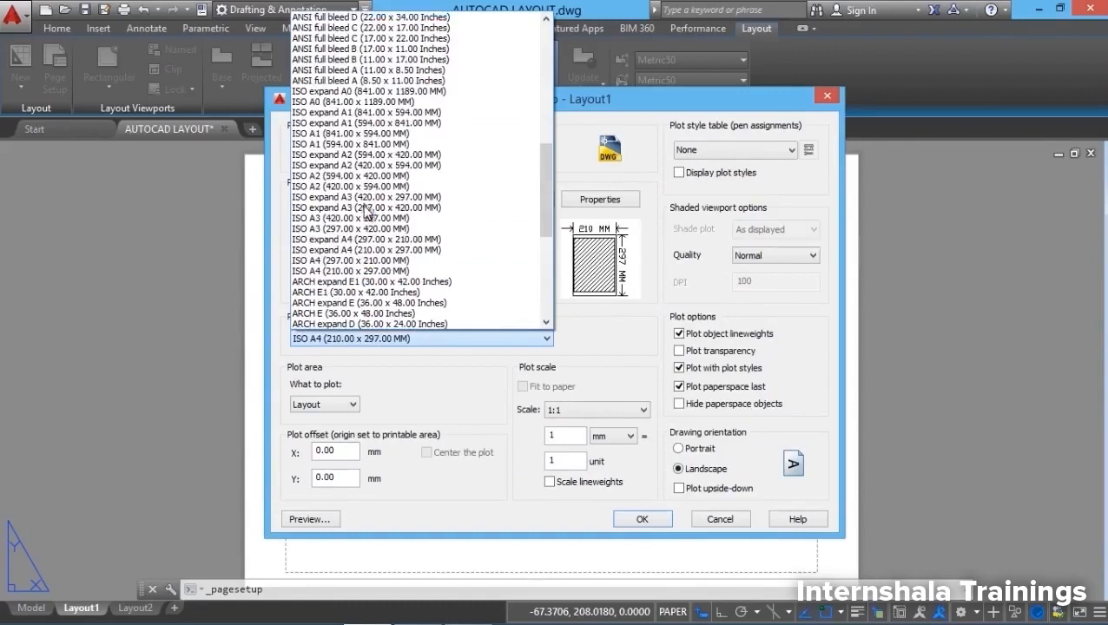
{"action": "left_click", "coordinate": [365, 218]}
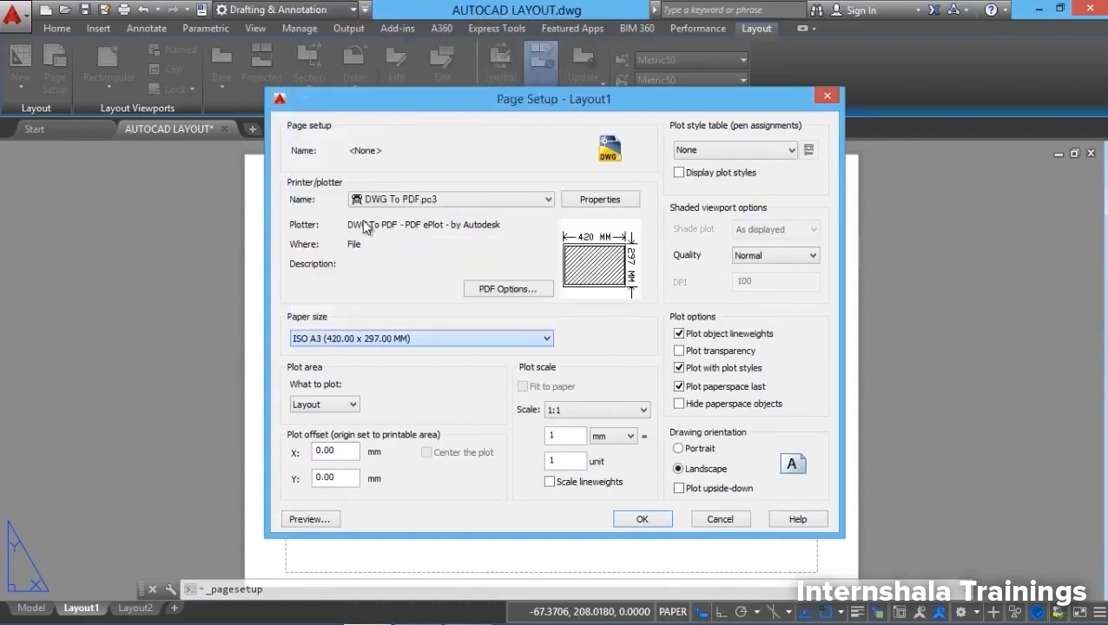
{"action": "left_click", "coordinate": [350, 405]}
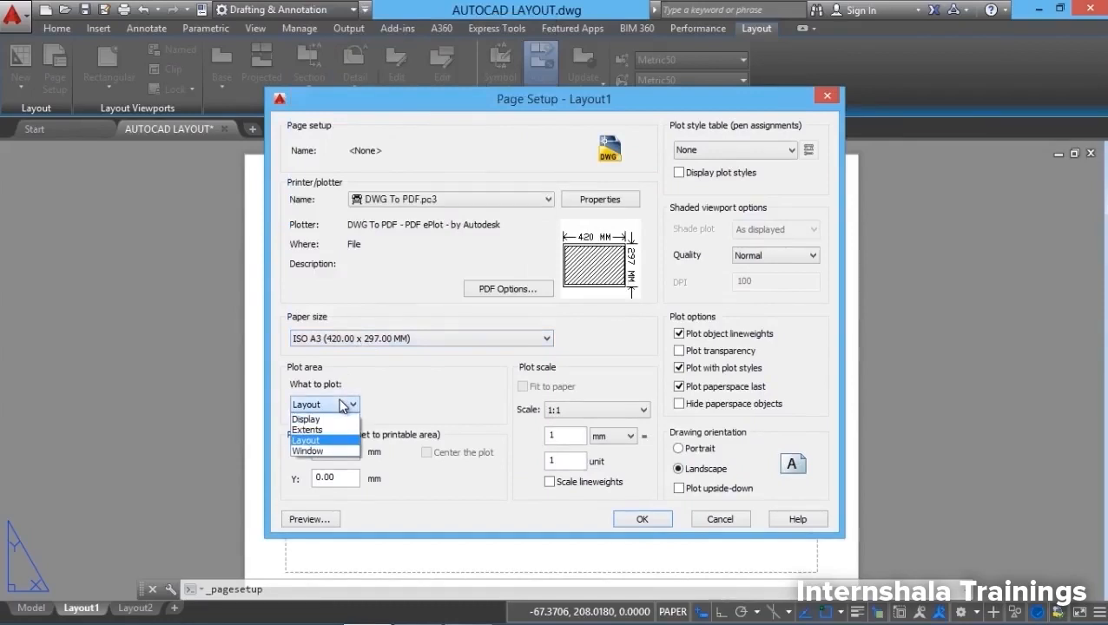
{"action": "left_click", "coordinate": [324, 443]}
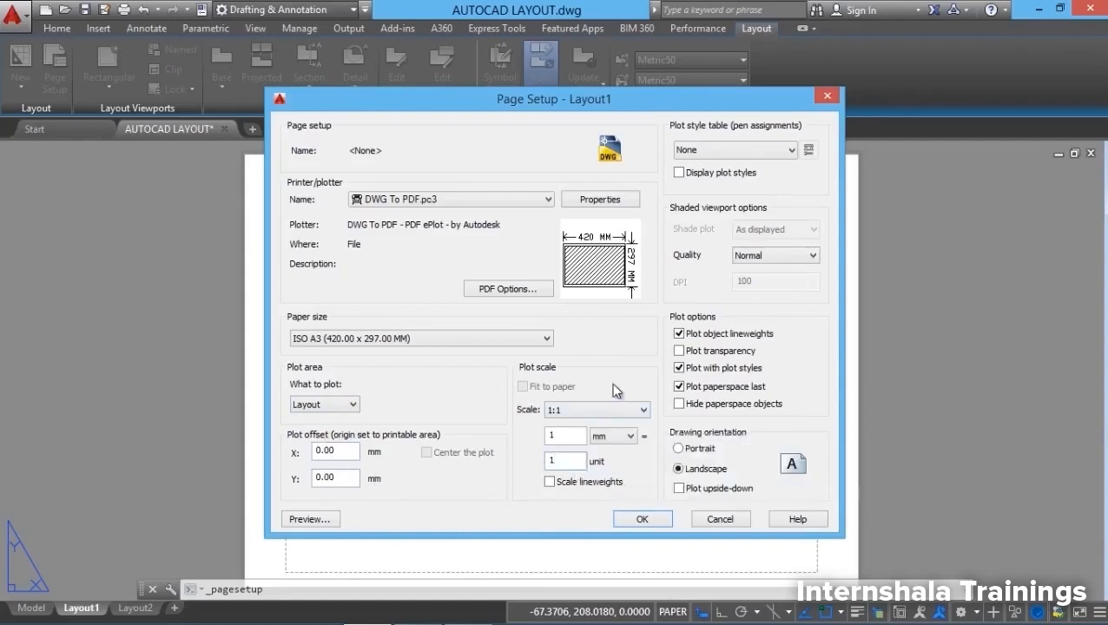
Step: Try inches as the plot scale unit and return it to mm
{"action": "left_click", "coordinate": [566, 438]}
{"action": "left_click", "coordinate": [611, 436]}
{"action": "left_click", "coordinate": [605, 451]}
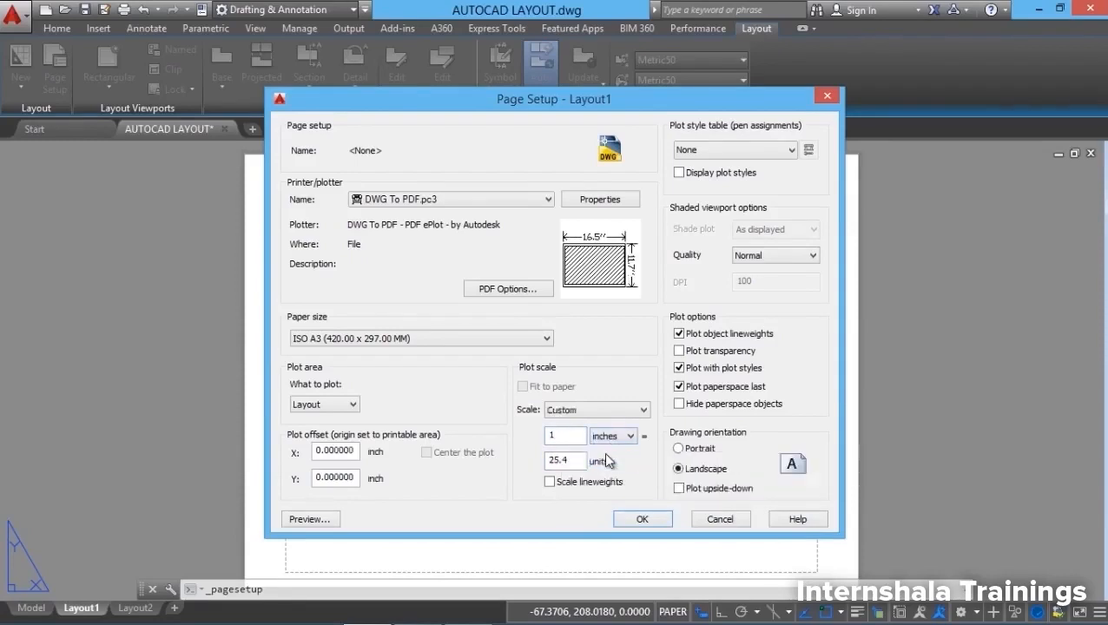
{"action": "left_click", "coordinate": [611, 436]}
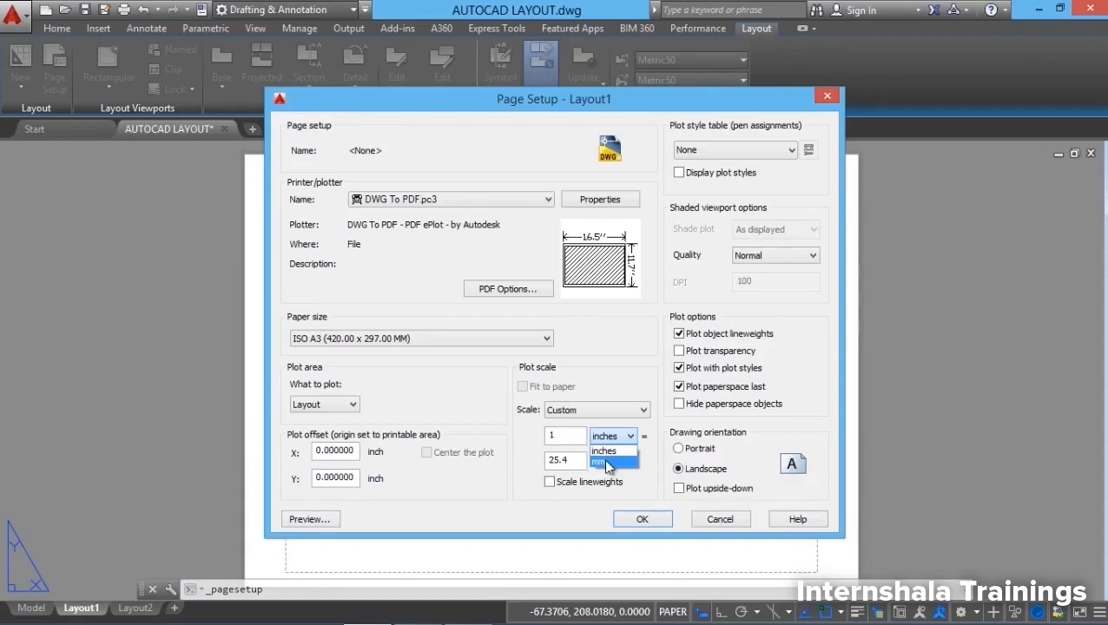
{"action": "left_click", "coordinate": [608, 462]}
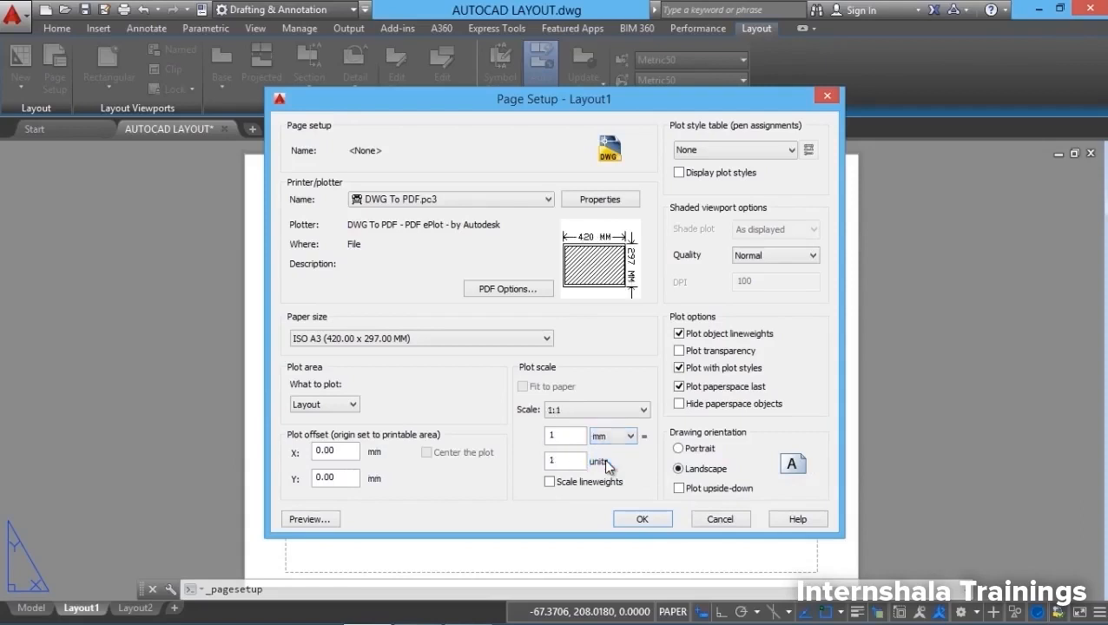
Step: Set the plot scale to 10 mm = 1 unit, accept Layout1's page setup and close the Page Setup Manager
{"action": "left_click", "coordinate": [562, 463]}
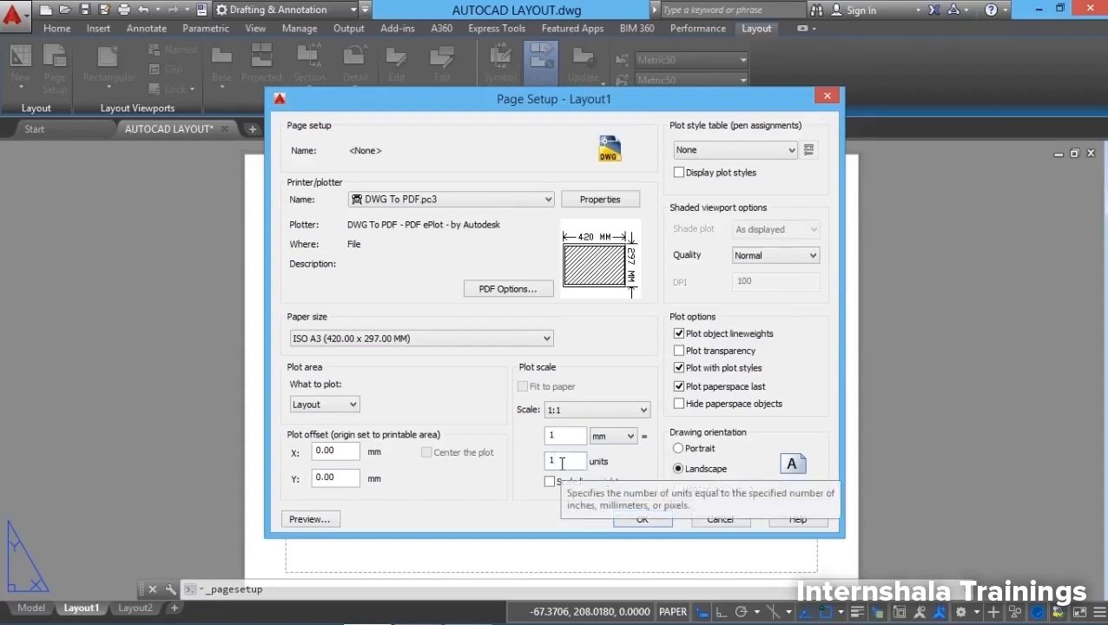
{"action": "left_click", "coordinate": [562, 441]}
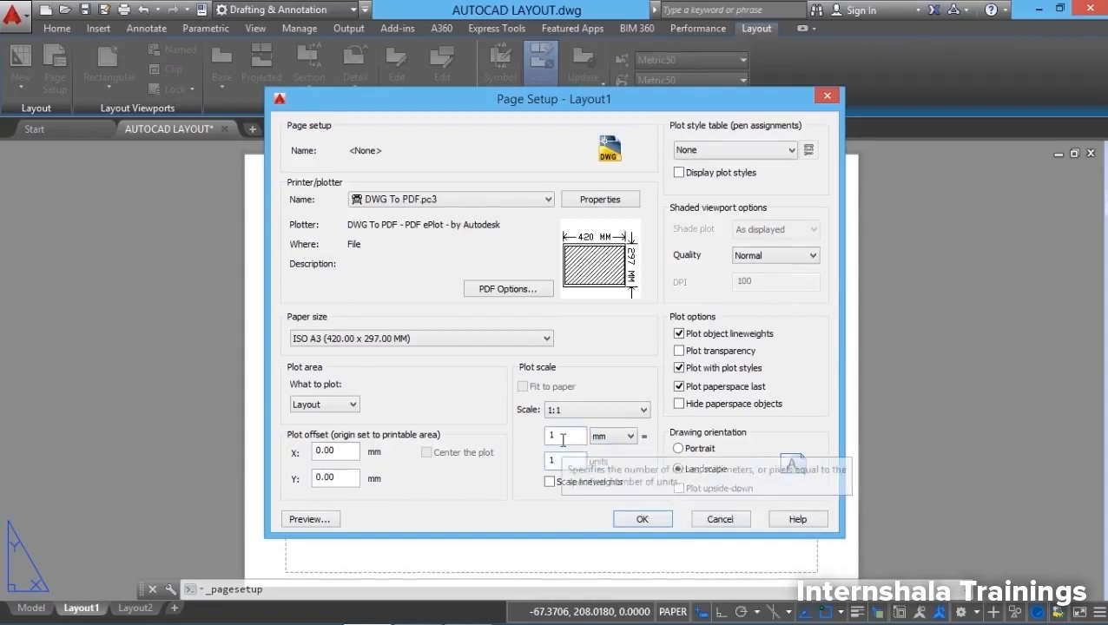
{"action": "type", "text": "0"}
{"action": "left_click", "coordinate": [565, 461]}
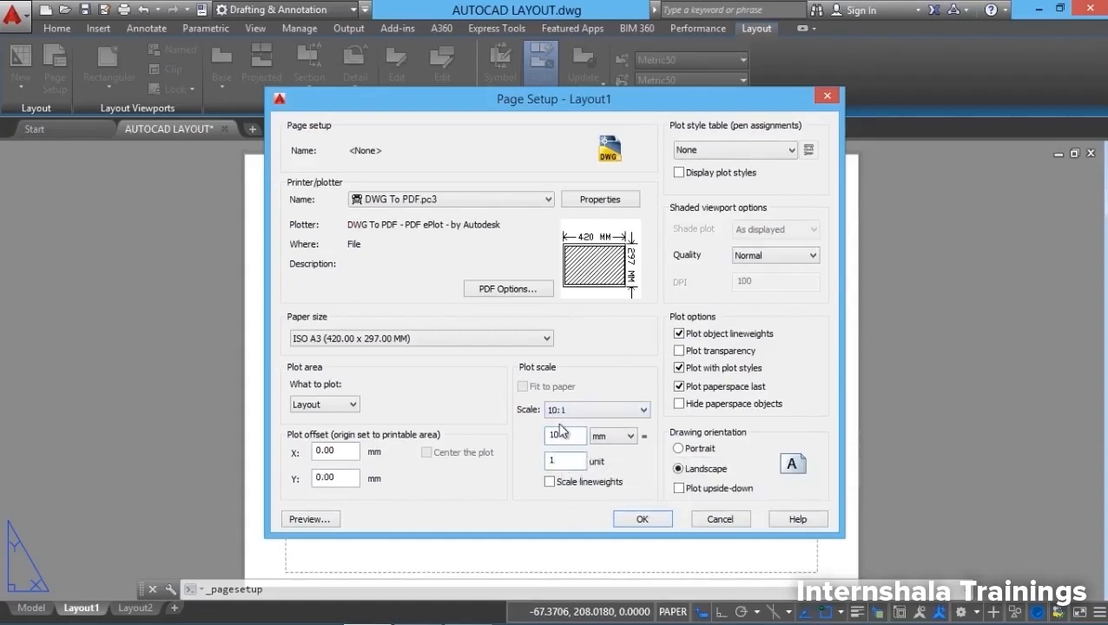
{"action": "left_click", "coordinate": [641, 522]}
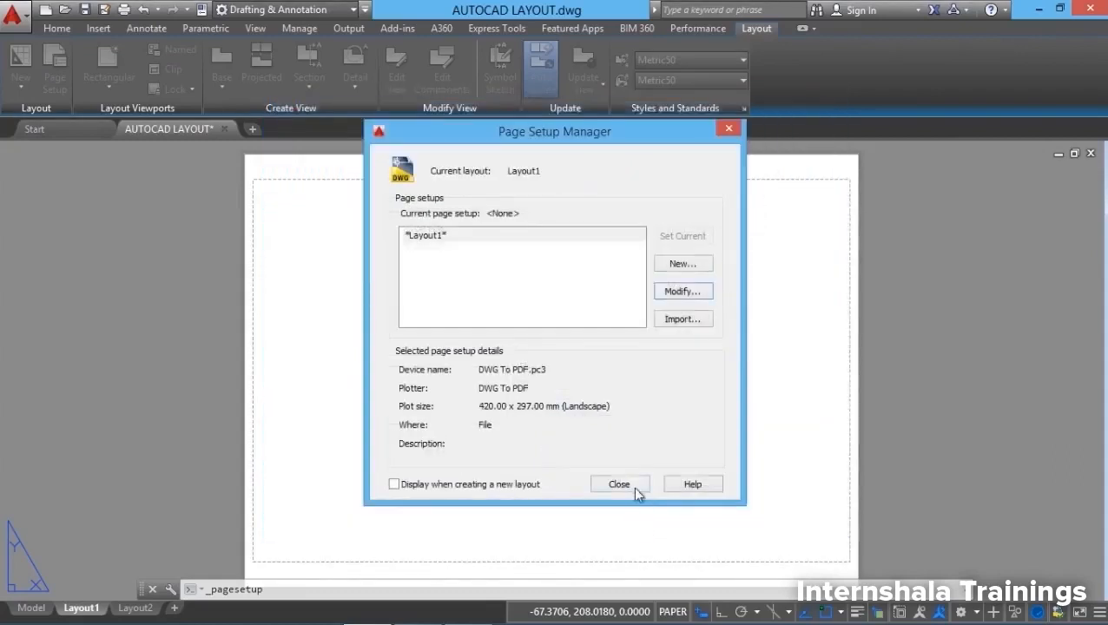
{"action": "left_click", "coordinate": [618, 485]}
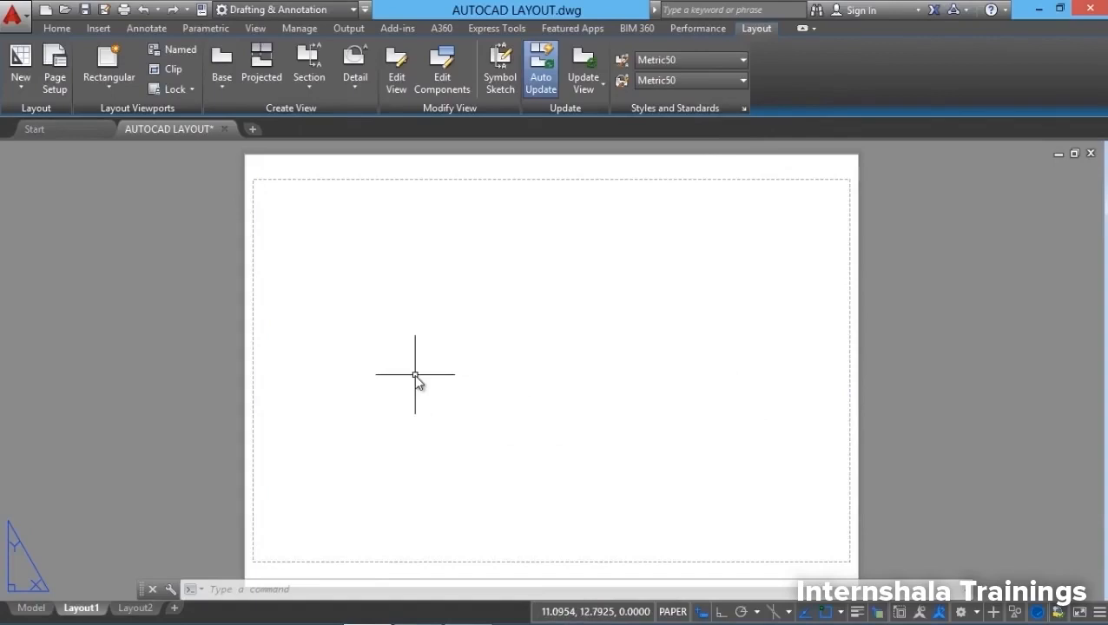
Step: Measure the wall thickness in model space with DIST, perpendicular from the lower-left bedroom's inner corner to the outer wall line, and return to Layout1
{"action": "left_click", "coordinate": [32, 610]}
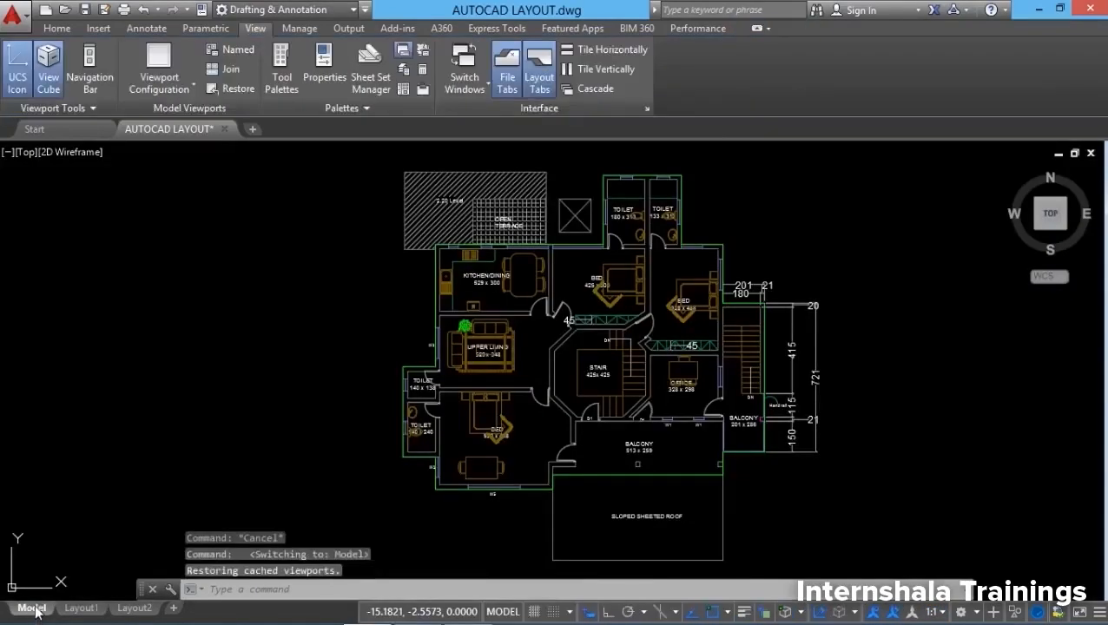
{"action": "scroll", "coordinate": [457, 497], "scroll_direction": "up", "scroll_amount": 8}
{"action": "middle_click_drag", "start_coordinate": [367, 497], "coordinate": [609, 463]}
{"action": "scroll", "coordinate": [361, 447], "scroll_direction": "up", "scroll_amount": 1}
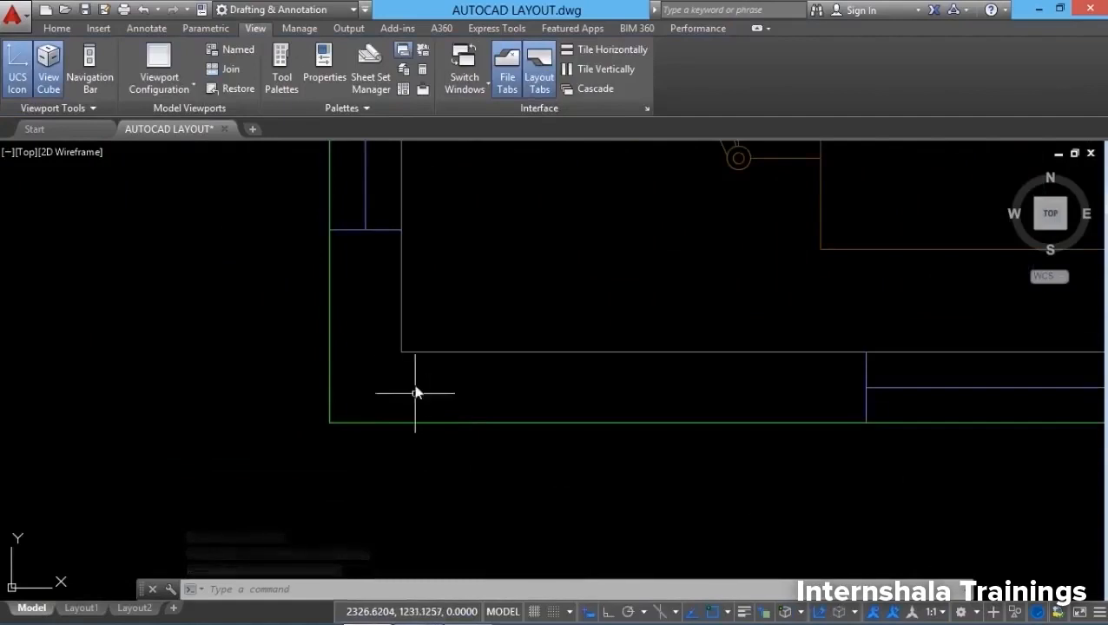
{"action": "left_click", "coordinate": [244, 591]}
{"action": "type", "text": "dist"}
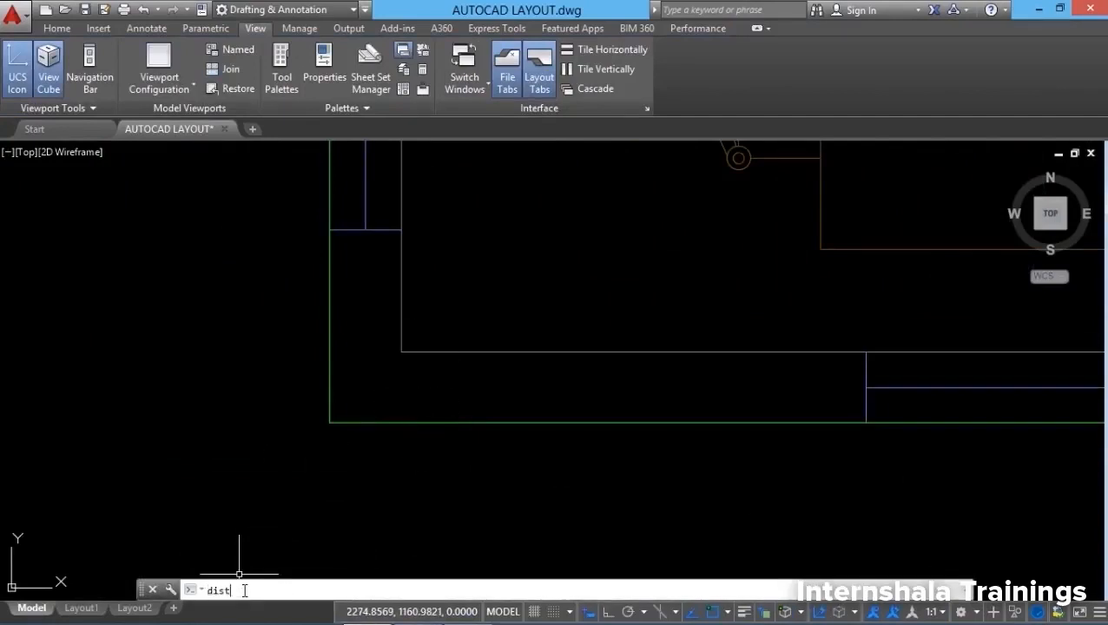
{"action": "key", "text": "Return"}
{"action": "left_click", "coordinate": [412, 355]}
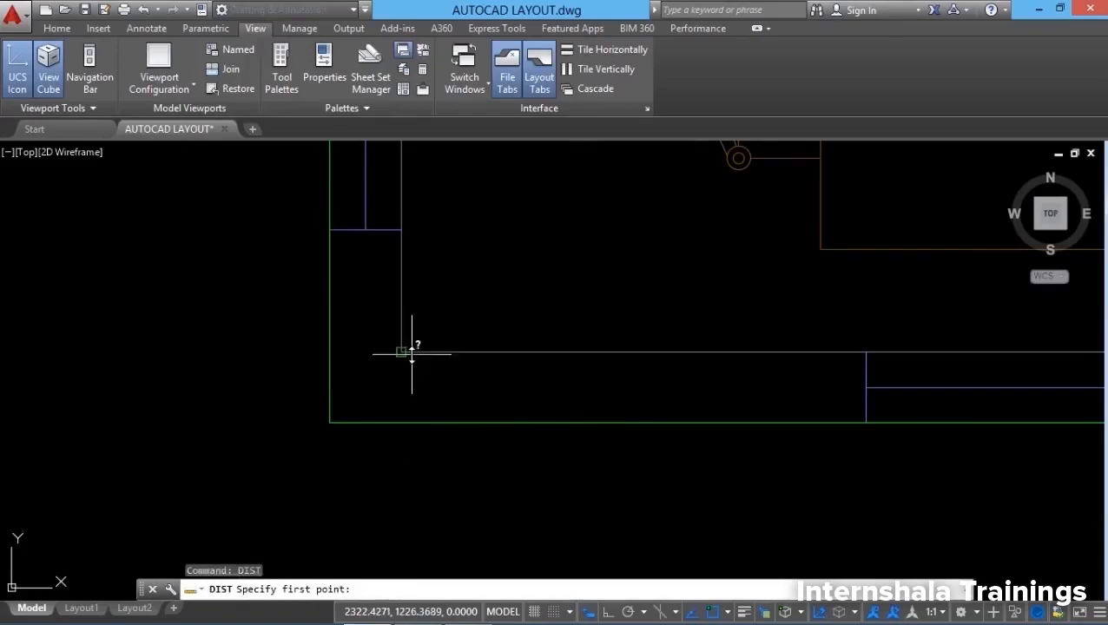
{"action": "left_click", "coordinate": [405, 354]}
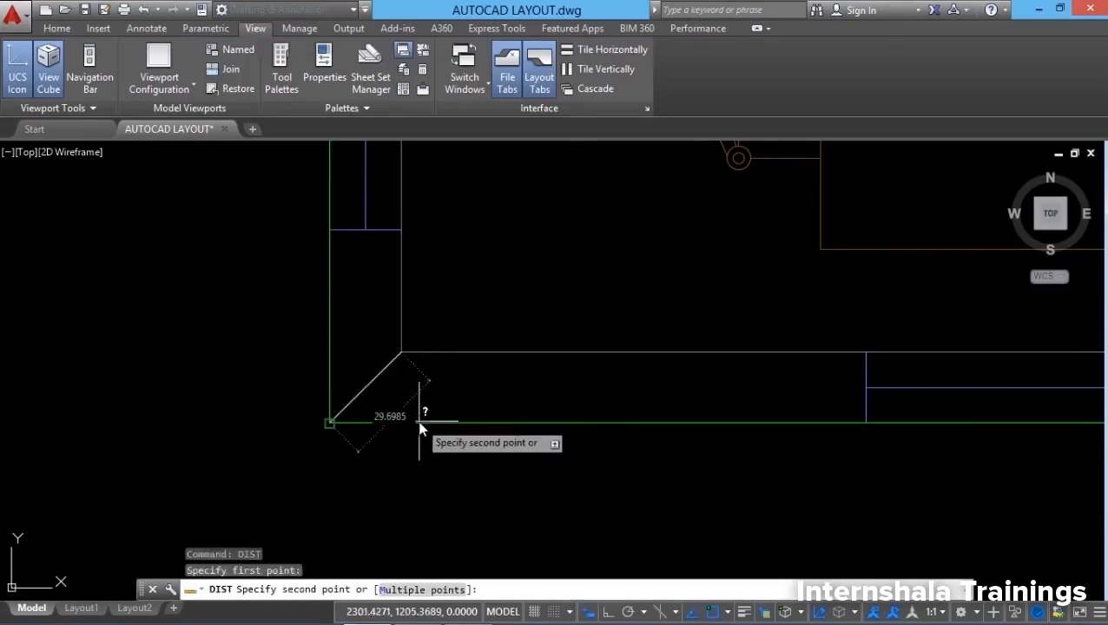
{"action": "right_click", "coordinate": [417, 423], "text": "shift"}
{"action": "left_click", "coordinate": [492, 297]}
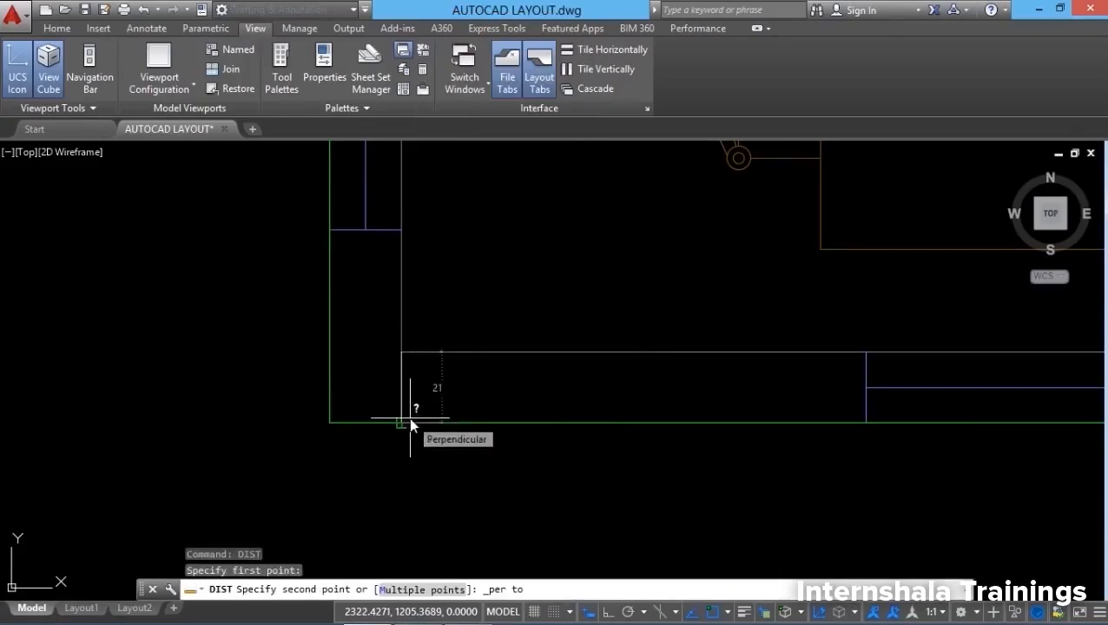
{"action": "left_click", "coordinate": [411, 422]}
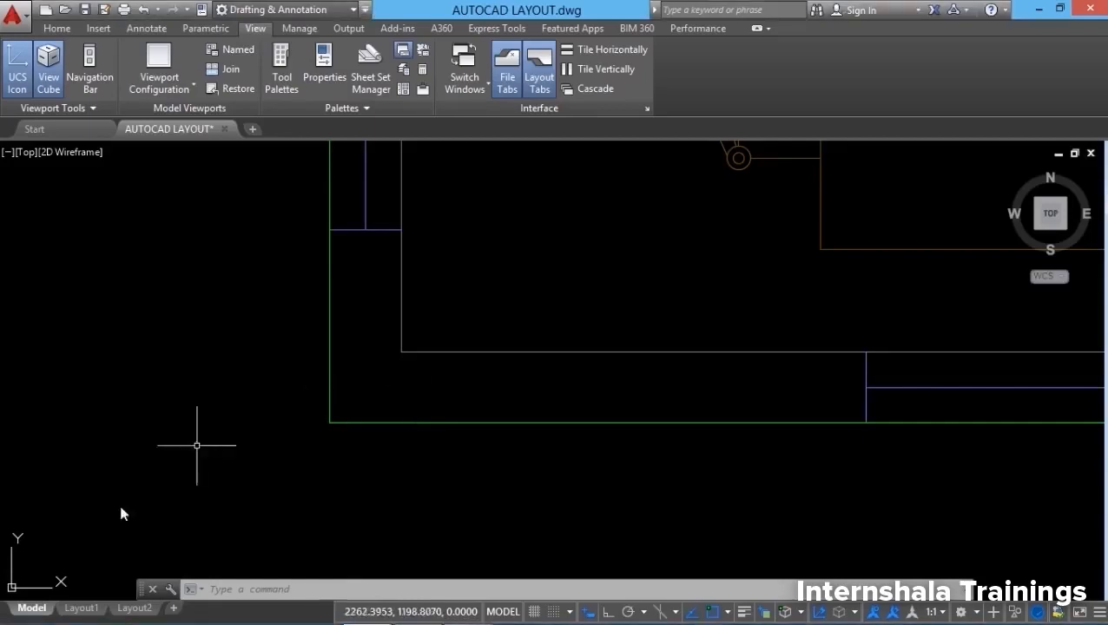
{"action": "left_click", "coordinate": [80, 611]}
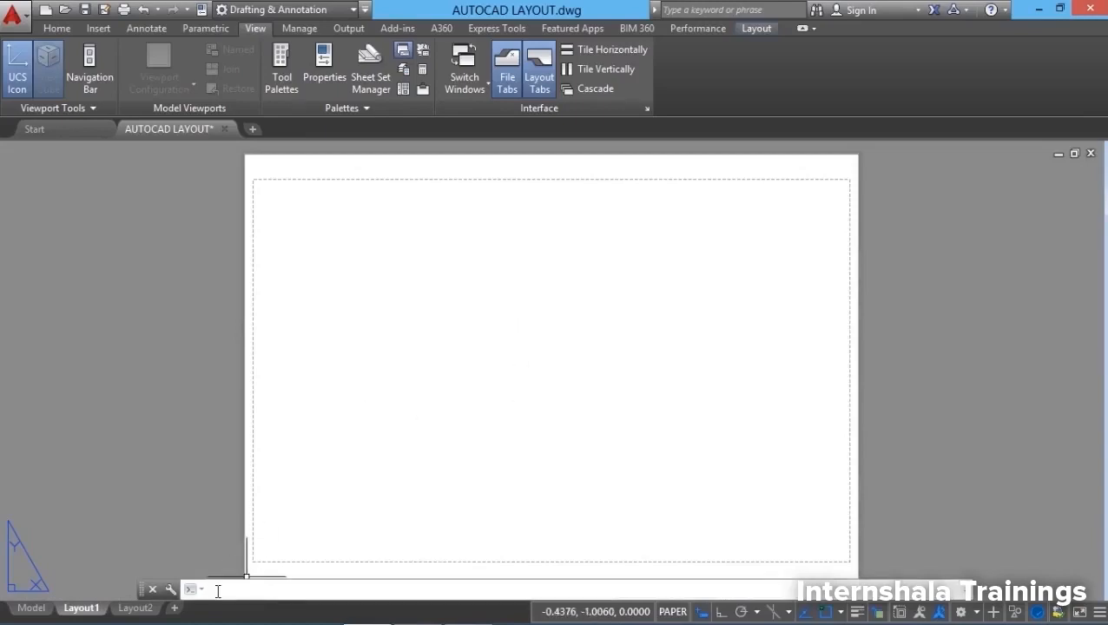
{"action": "type", "text": "v"}
{"action": "key", "text": "Return"}
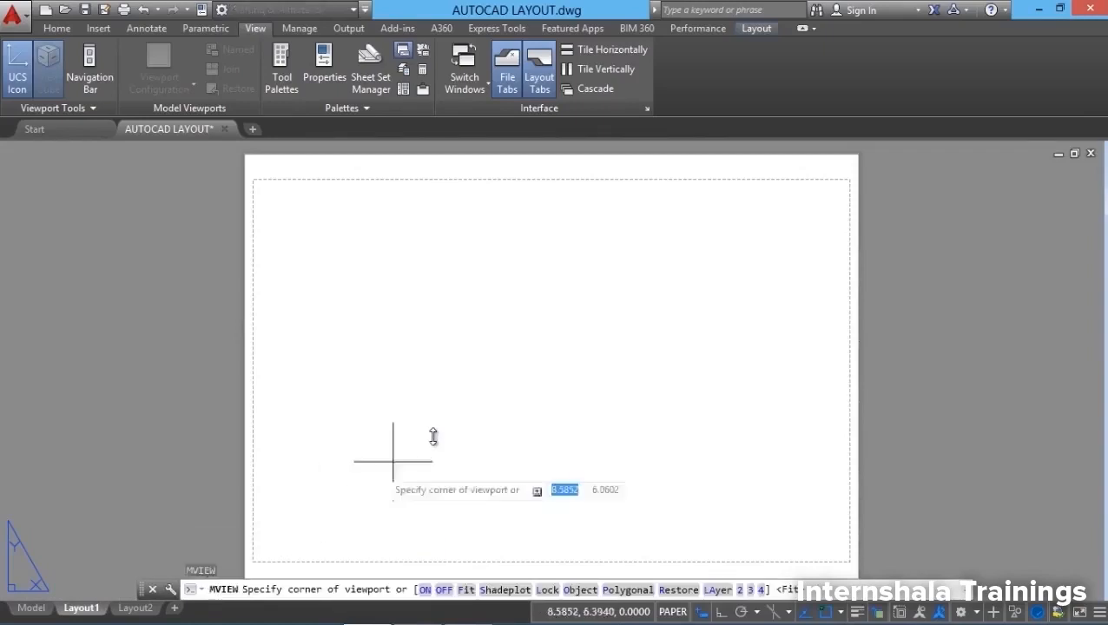
{"action": "key", "text": "Escape"}
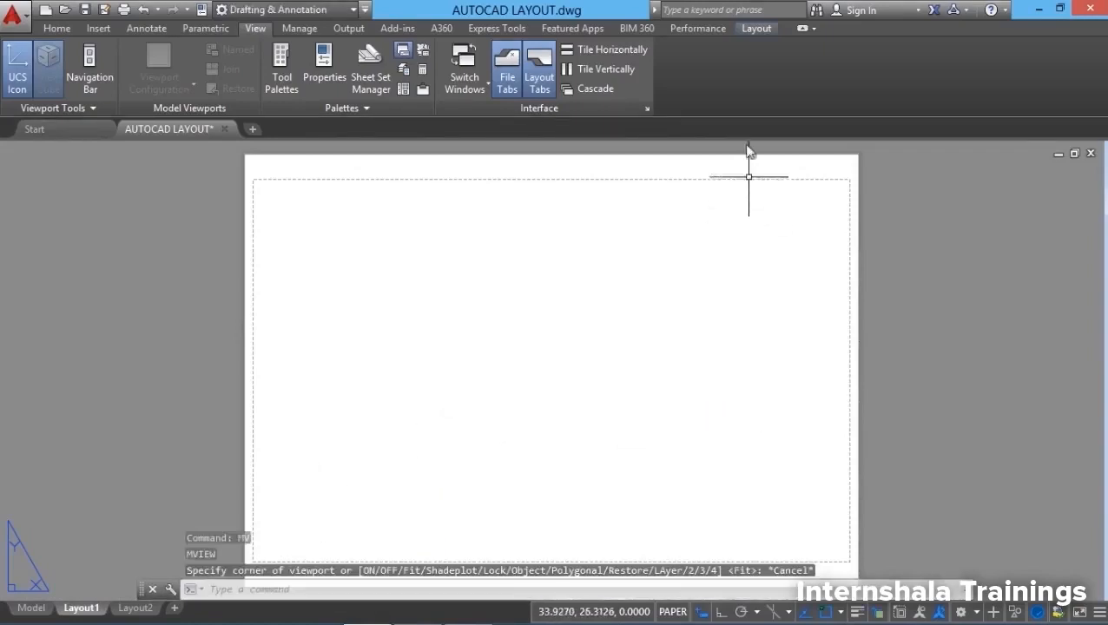
Step: Create a rectangular viewport showing the floor plan in the upper-left part of Layout1's printable area, leaving space beside and below it
{"action": "left_click", "coordinate": [747, 33]}
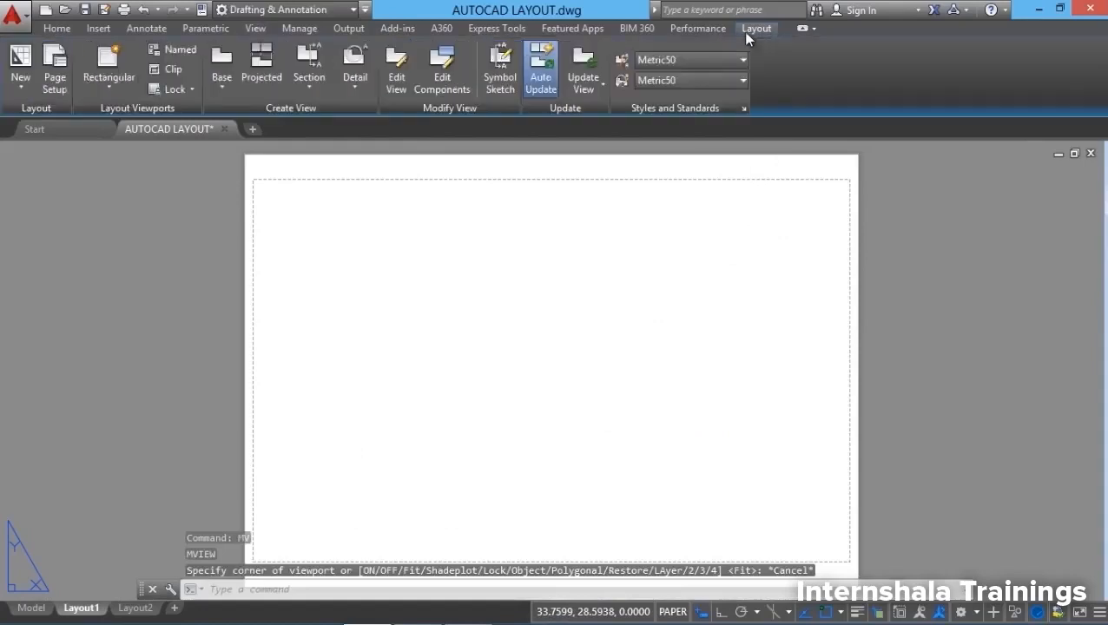
{"action": "left_click", "coordinate": [107, 88]}
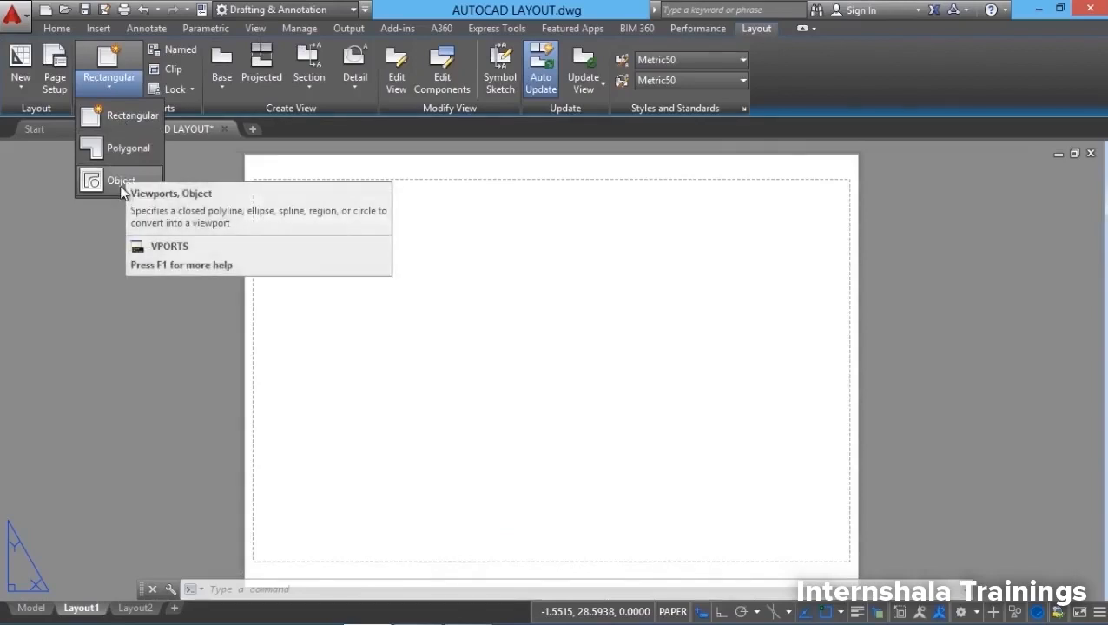
{"action": "left_click", "coordinate": [121, 117]}
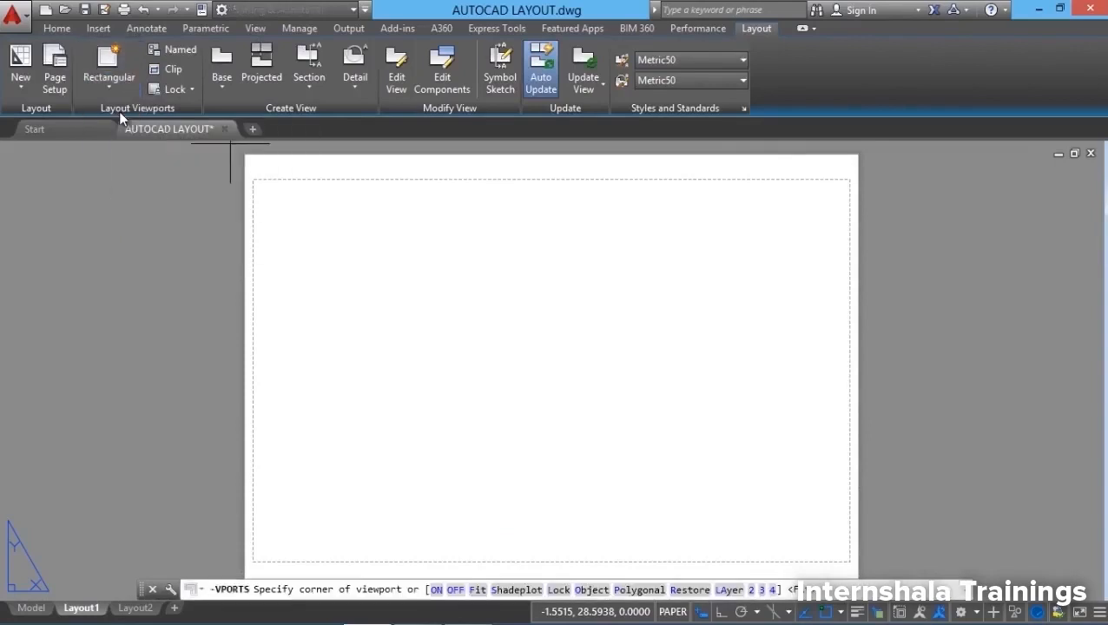
{"action": "left_click", "coordinate": [264, 189]}
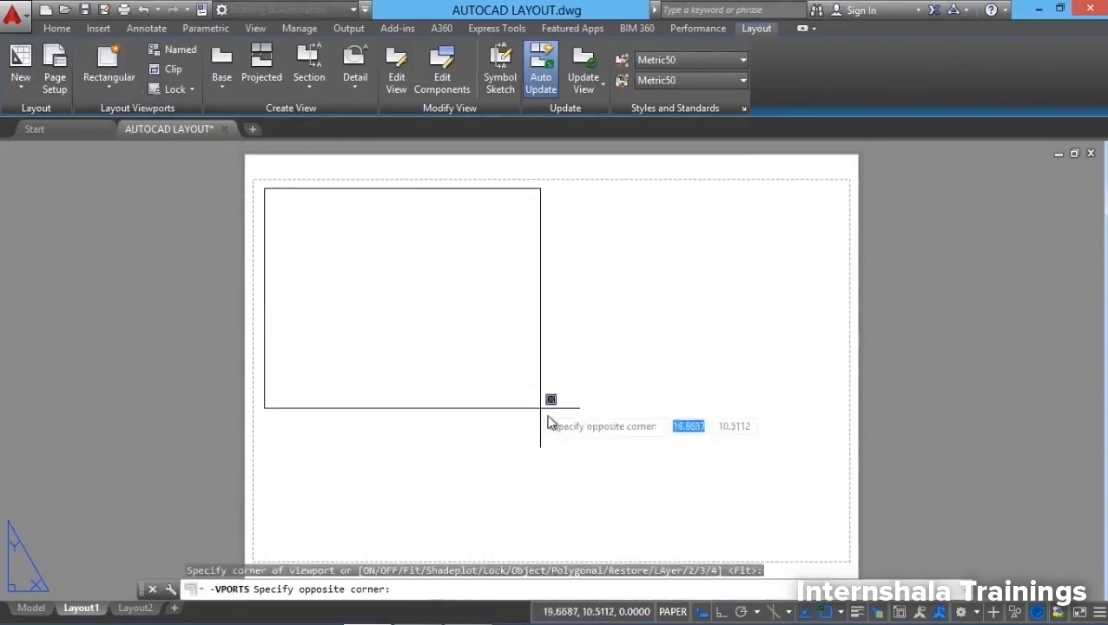
{"action": "left_click", "coordinate": [616, 492]}
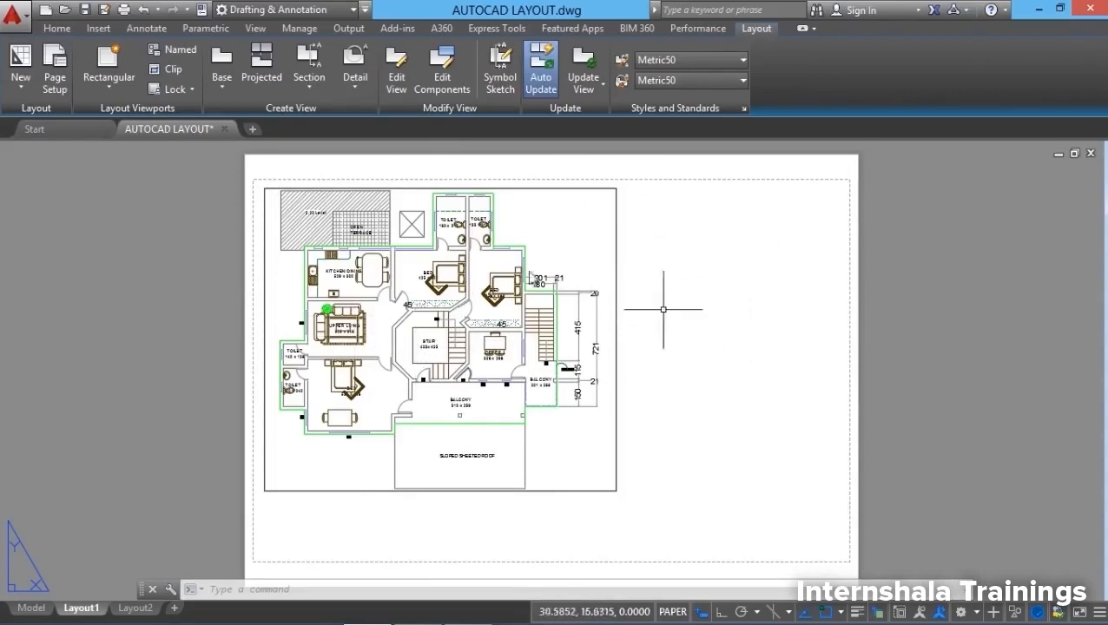
Step: Create a six-sided polygonal viewport in the empty area beside the rectangular viewport, and undo it
{"action": "left_click", "coordinate": [111, 87]}
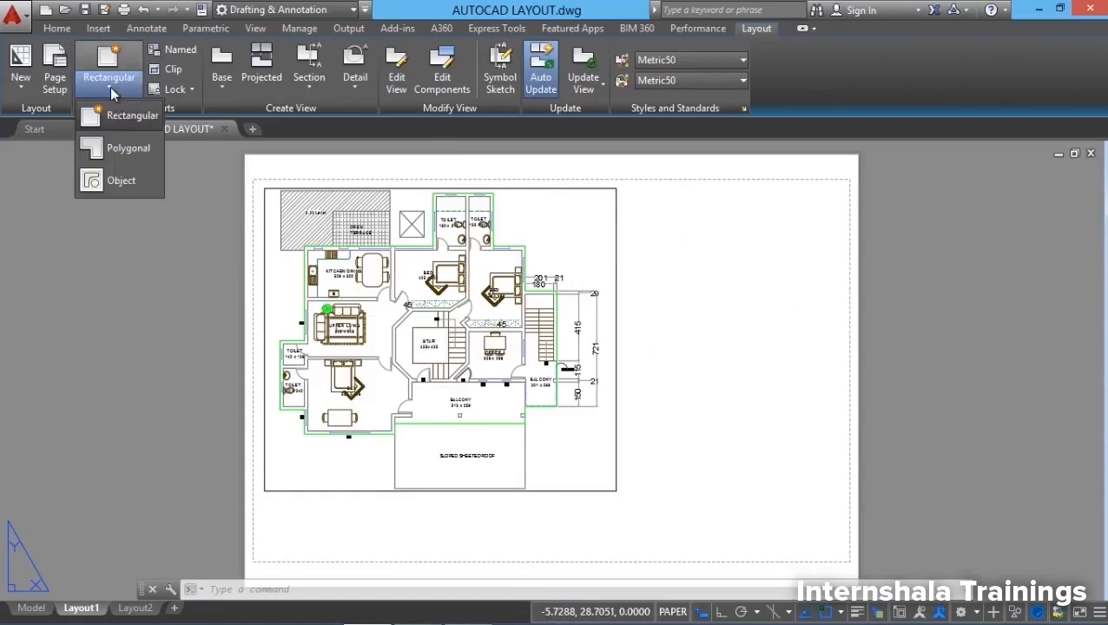
{"action": "left_click", "coordinate": [129, 148]}
{"action": "left_click", "coordinate": [675, 404]}
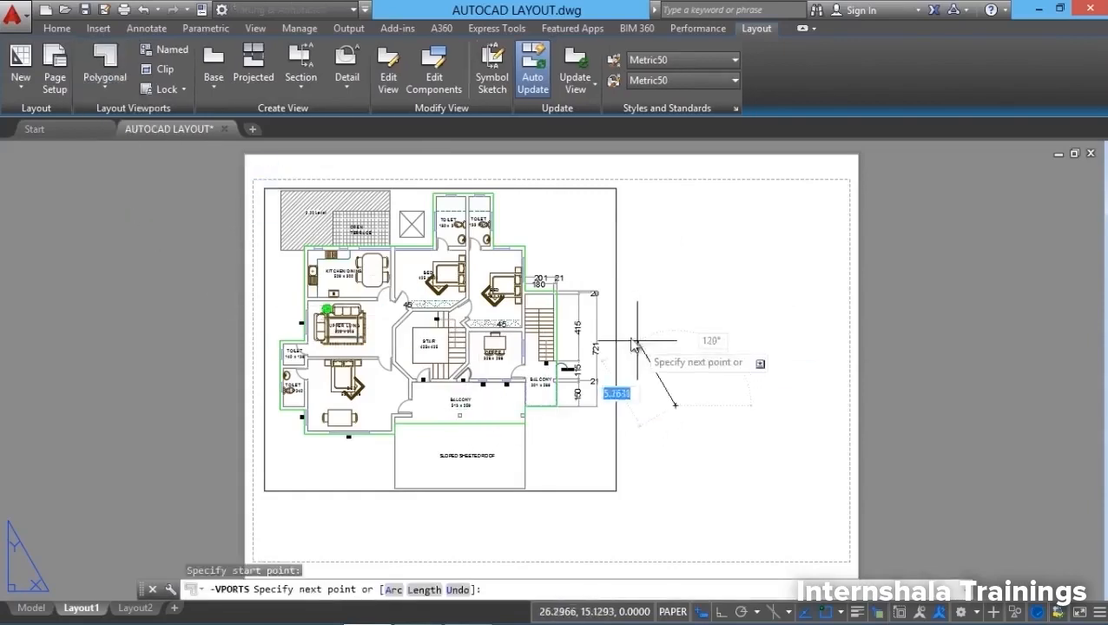
{"action": "left_click", "coordinate": [628, 335]}
{"action": "left_click", "coordinate": [669, 223]}
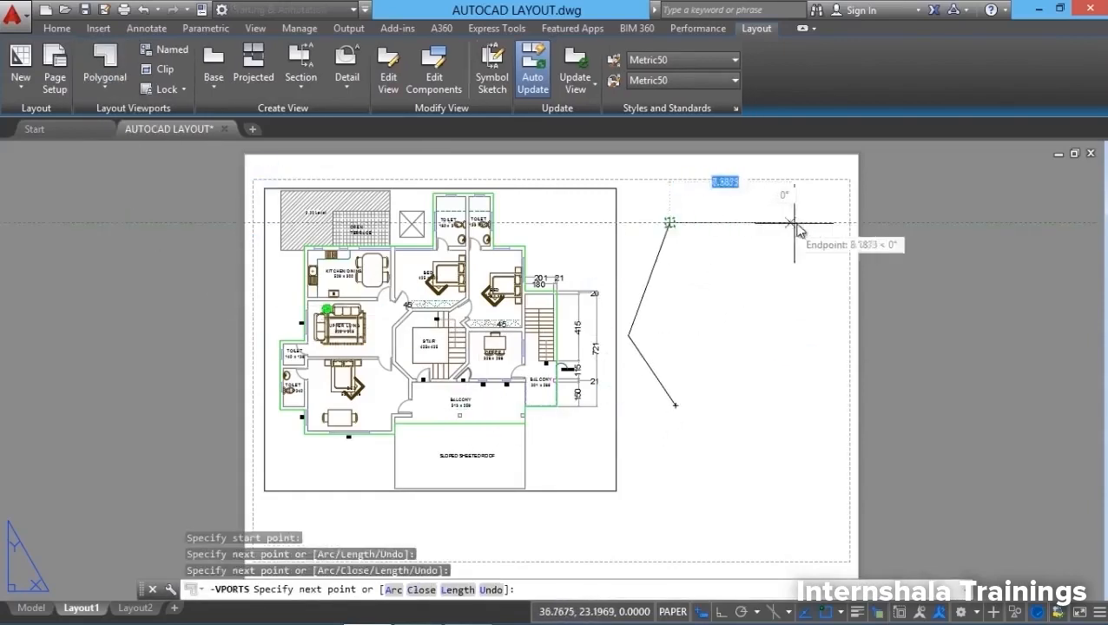
{"action": "left_click", "coordinate": [797, 223]}
{"action": "left_click", "coordinate": [829, 335]}
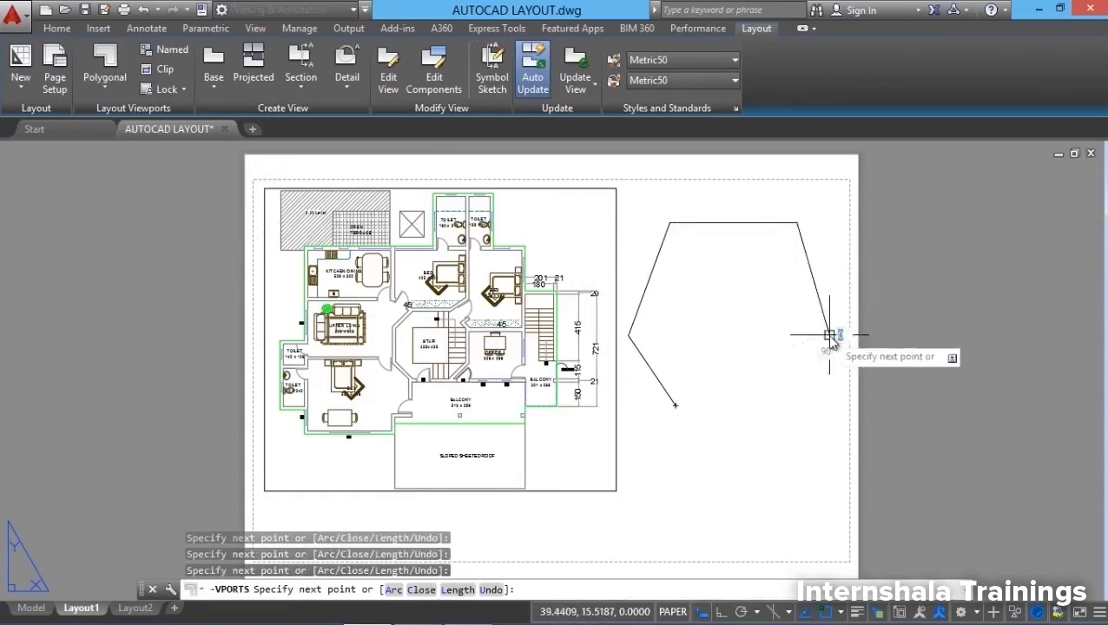
{"action": "left_click", "coordinate": [780, 426]}
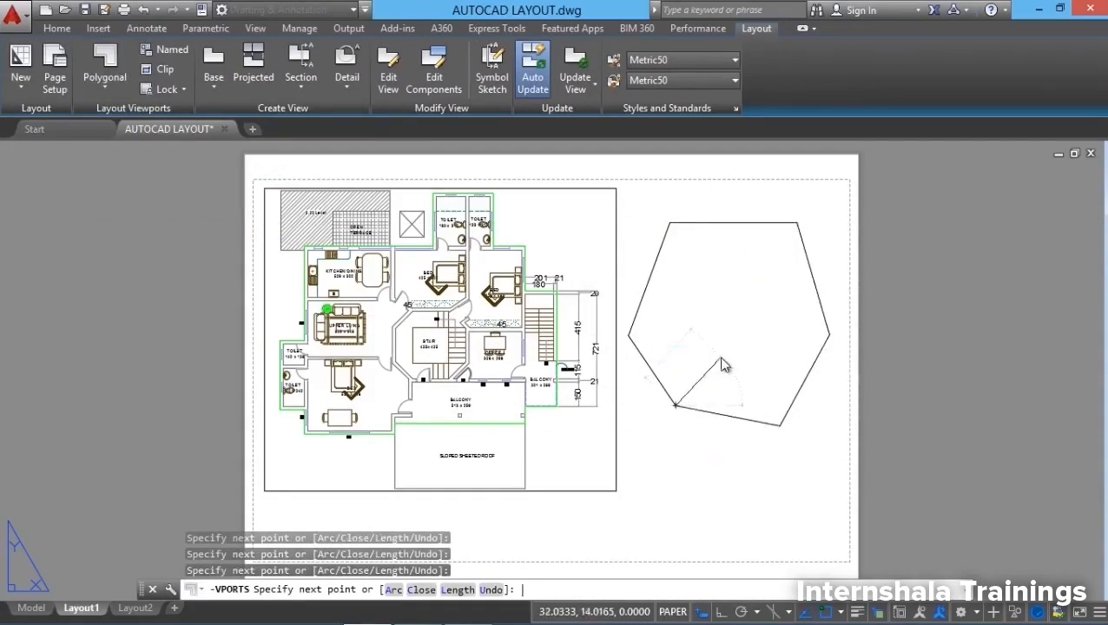
{"action": "key", "text": "Return"}
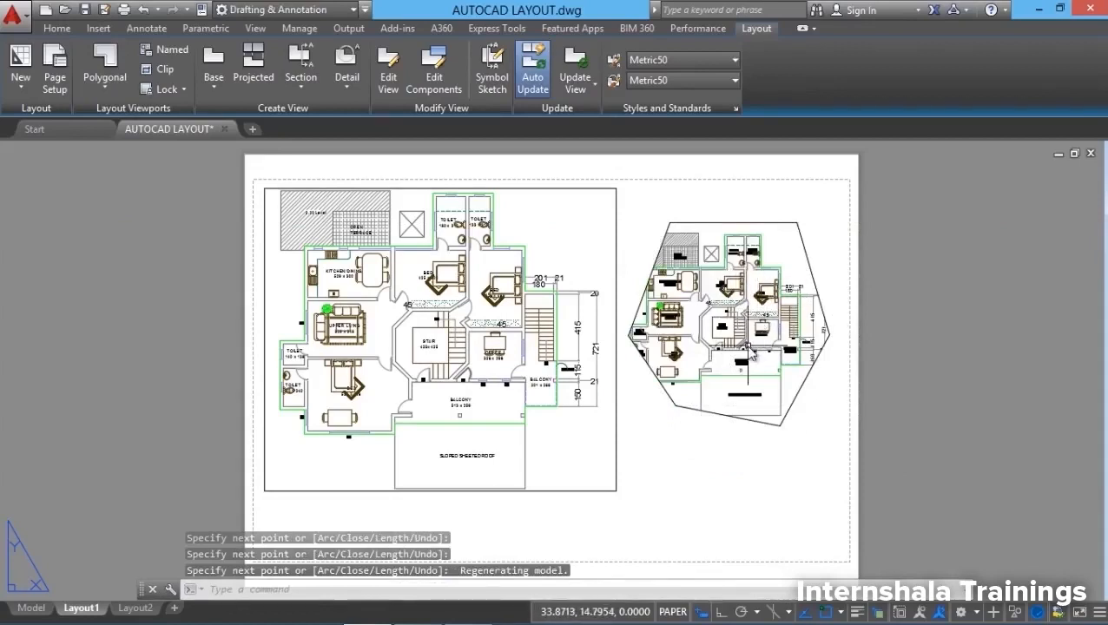
{"action": "left_click", "coordinate": [143, 9]}
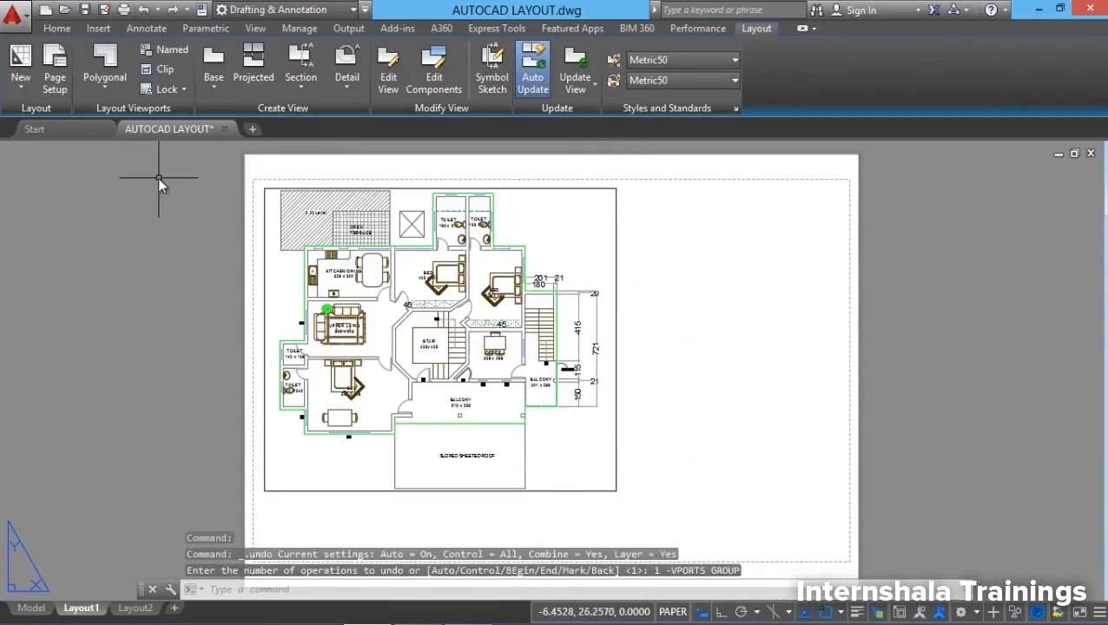
Step: Draw a circle of about 7.6 units radius in the empty area beside the rectangular viewport
{"action": "left_click", "coordinate": [59, 33]}
{"action": "left_click", "coordinate": [92, 85]}
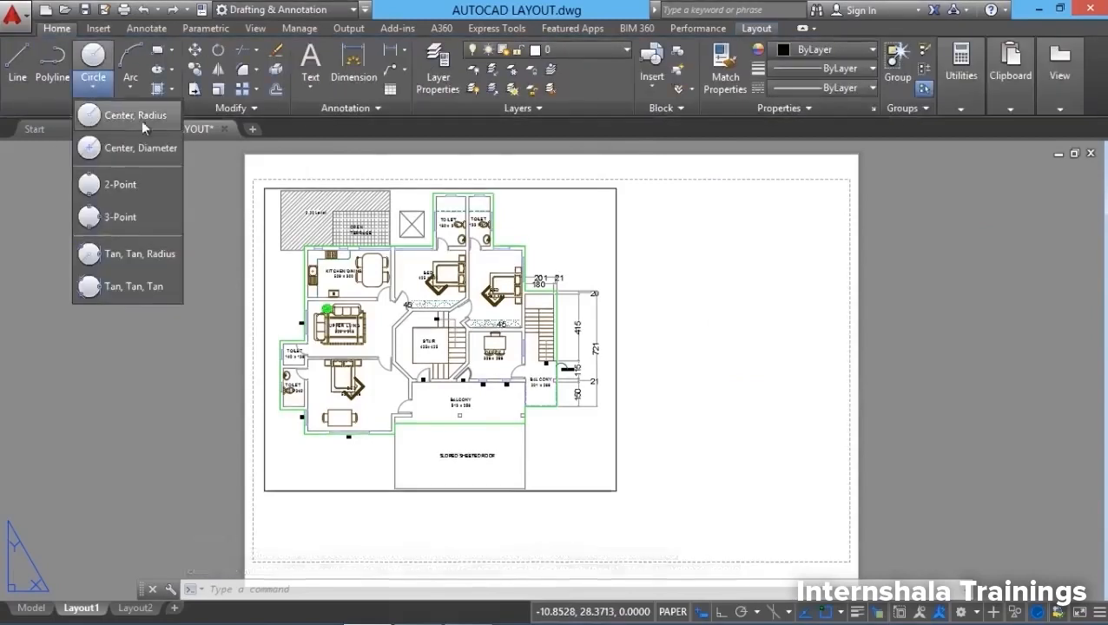
{"action": "left_click", "coordinate": [141, 121]}
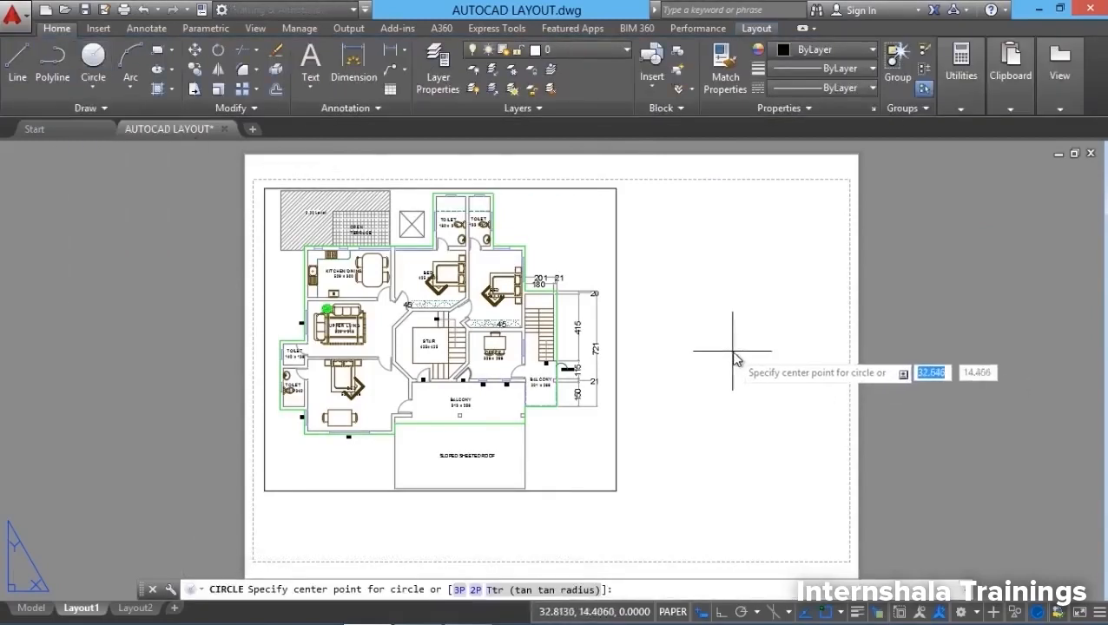
{"action": "left_click", "coordinate": [732, 349]}
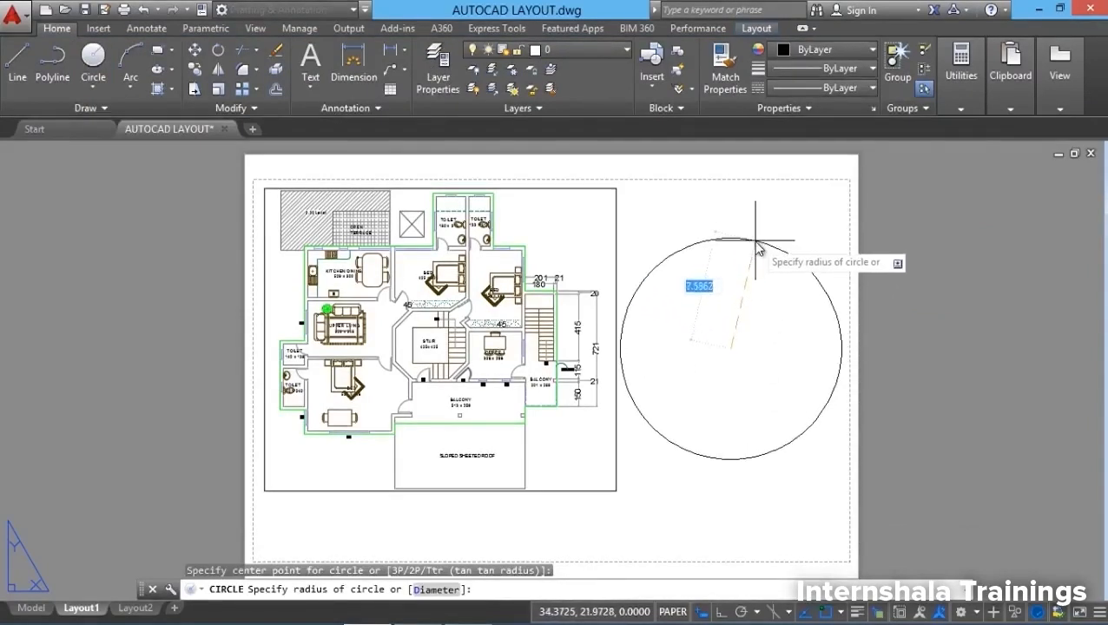
{"action": "left_click", "coordinate": [756, 250]}
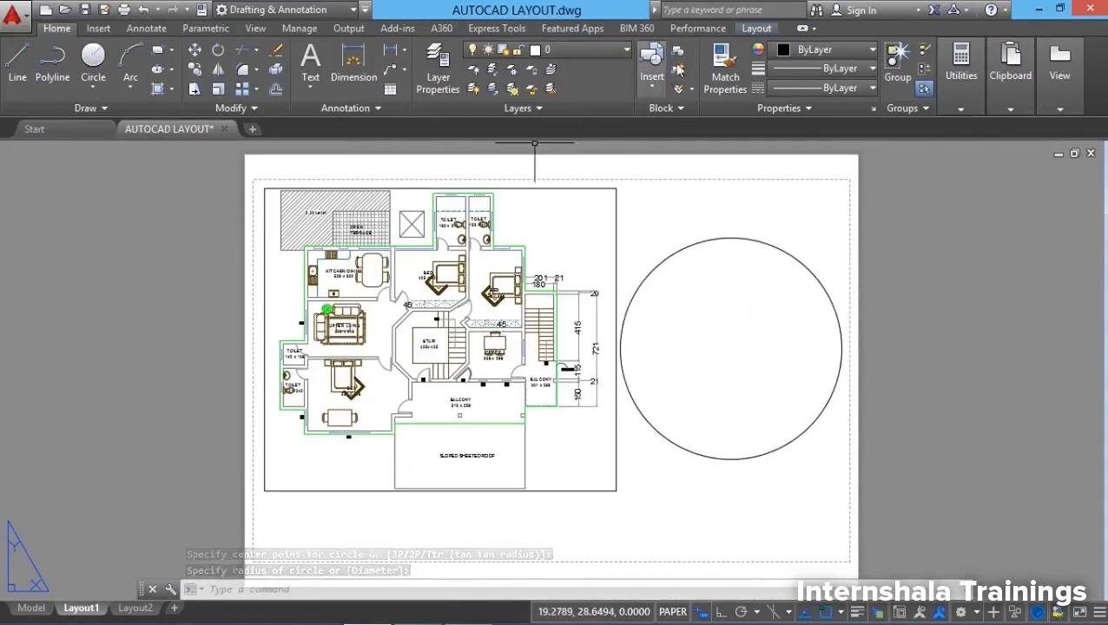
Step: Convert the circle beside the rectangular viewport into an object-based viewport showing the floor plan
{"action": "left_click", "coordinate": [752, 29]}
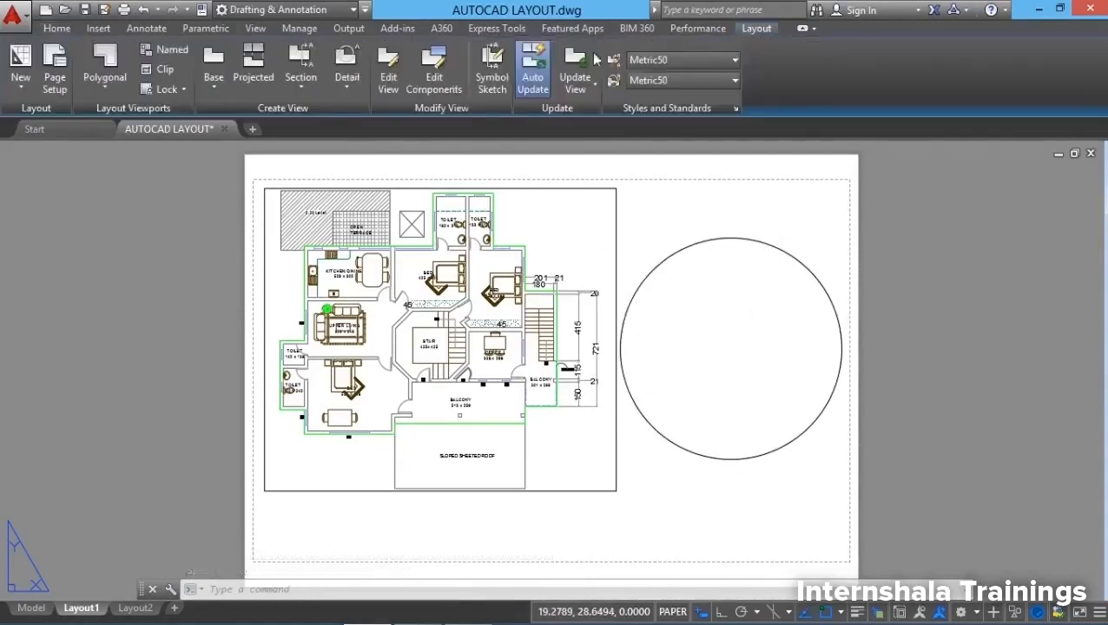
{"action": "left_click", "coordinate": [106, 84]}
{"action": "left_click", "coordinate": [127, 185]}
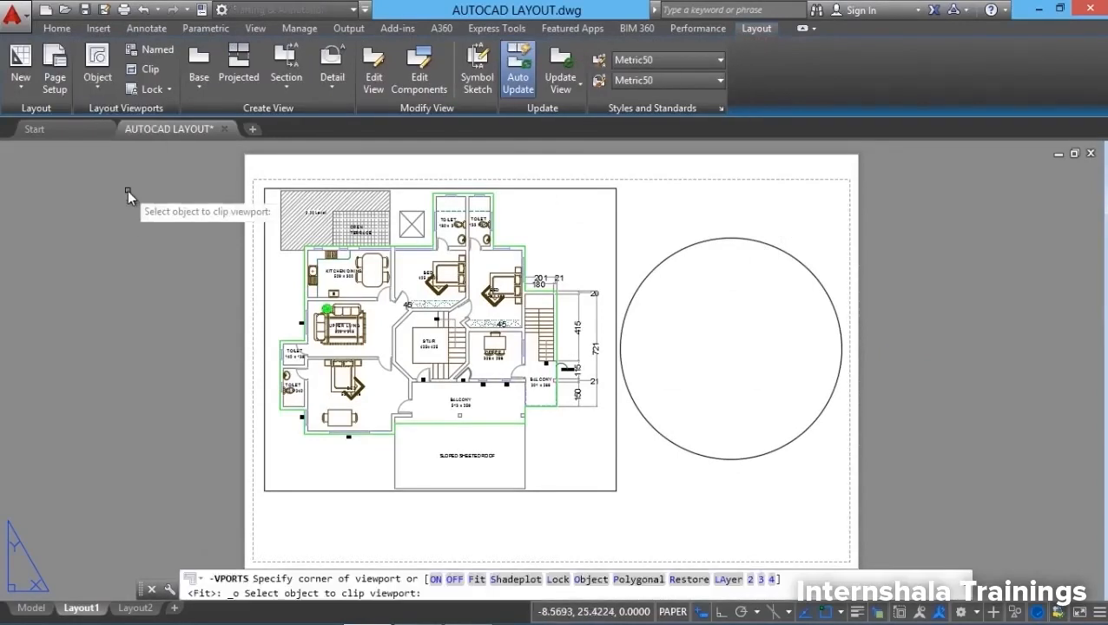
{"action": "left_click", "coordinate": [655, 271]}
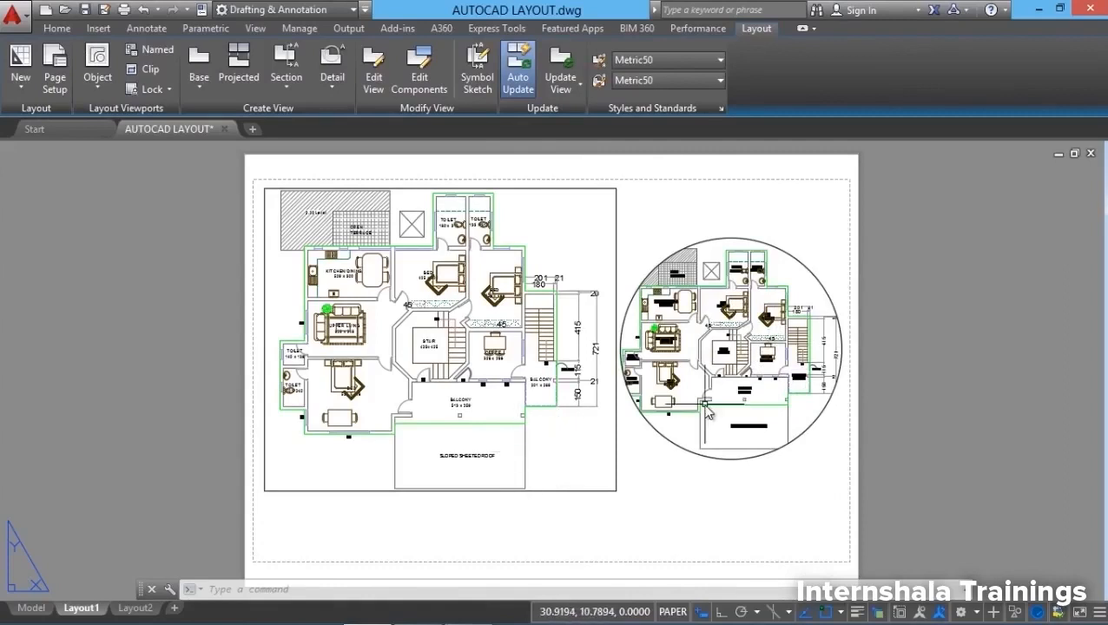
Step: Activate the rectangular viewport, enlarge the floor plan inside it around the stair and balcony, and return to paper space
{"action": "double_click", "coordinate": [559, 448]}
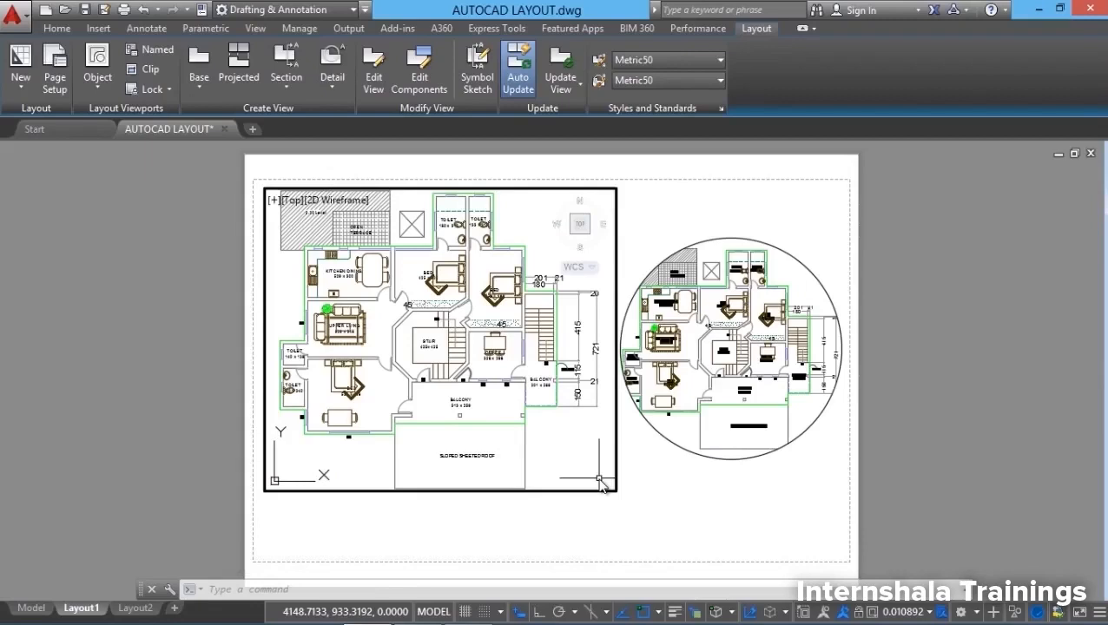
{"action": "scroll", "coordinate": [408, 364], "scroll_direction": "down", "scroll_amount": 5}
{"action": "scroll", "coordinate": [425, 361], "scroll_direction": "up", "scroll_amount": 2}
{"action": "scroll", "coordinate": [439, 368], "scroll_direction": "up", "scroll_amount": 4}
{"action": "scroll", "coordinate": [439, 365], "scroll_direction": "down", "scroll_amount": 4}
{"action": "scroll", "coordinate": [437, 344], "scroll_direction": "up", "scroll_amount": 4}
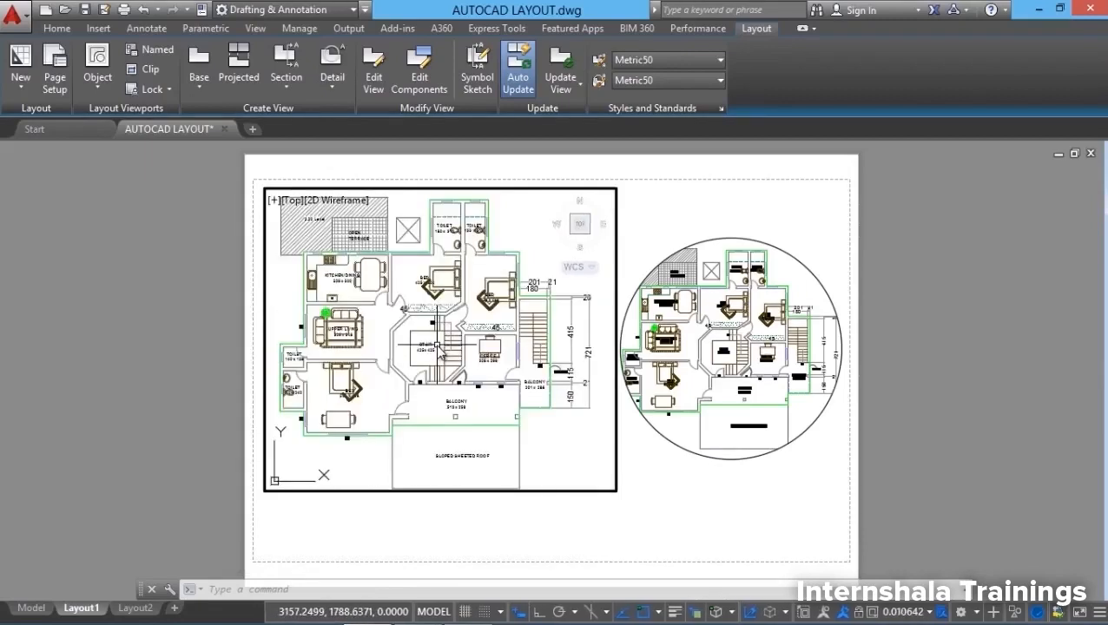
{"action": "scroll", "coordinate": [439, 347], "scroll_direction": "up", "scroll_amount": 5}
{"action": "scroll", "coordinate": [430, 364], "scroll_direction": "down", "scroll_amount": 6}
{"action": "scroll", "coordinate": [419, 393], "scroll_direction": "up", "scroll_amount": 4}
{"action": "scroll", "coordinate": [419, 393], "scroll_direction": "down", "scroll_amount": 3}
{"action": "scroll", "coordinate": [419, 393], "scroll_direction": "up", "scroll_amount": 3}
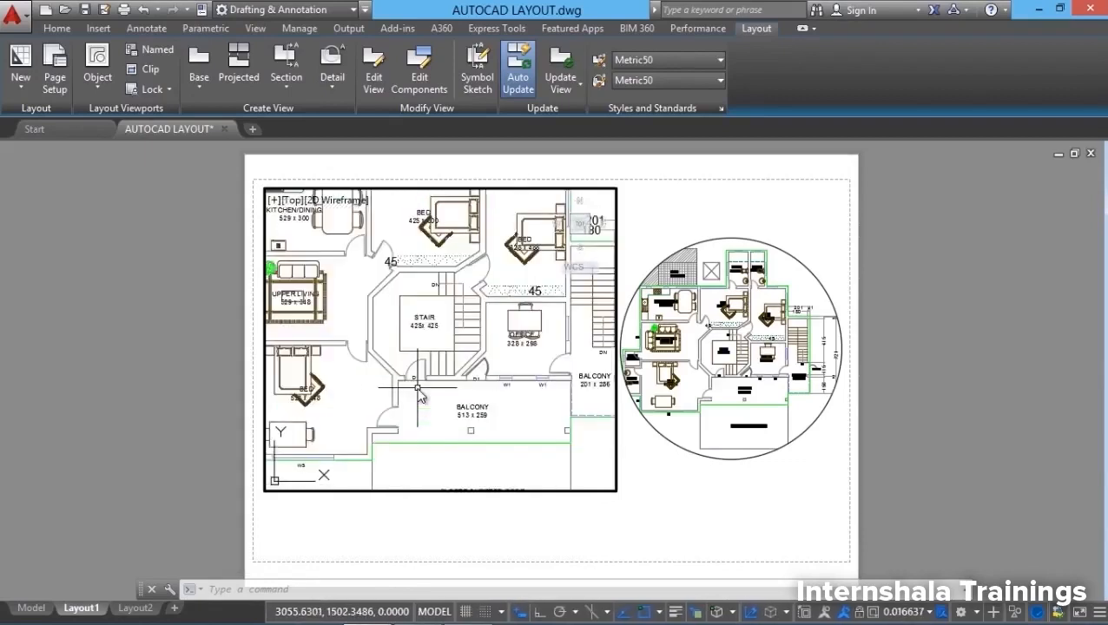
{"action": "double_click", "coordinate": [667, 474]}
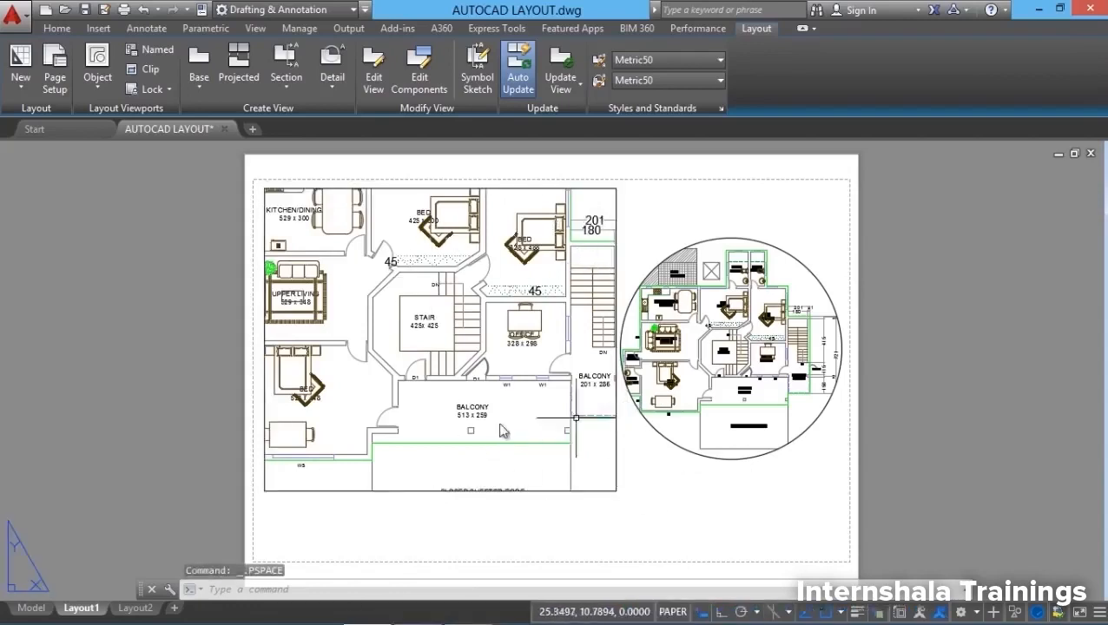
Step: Activate the circular viewport, enlarge the floor plan inside it around the living room and stair, and return to paper space
{"action": "scroll", "coordinate": [443, 408], "scroll_direction": "down", "scroll_amount": 4}
{"action": "scroll", "coordinate": [512, 432], "scroll_direction": "up", "scroll_amount": 8}
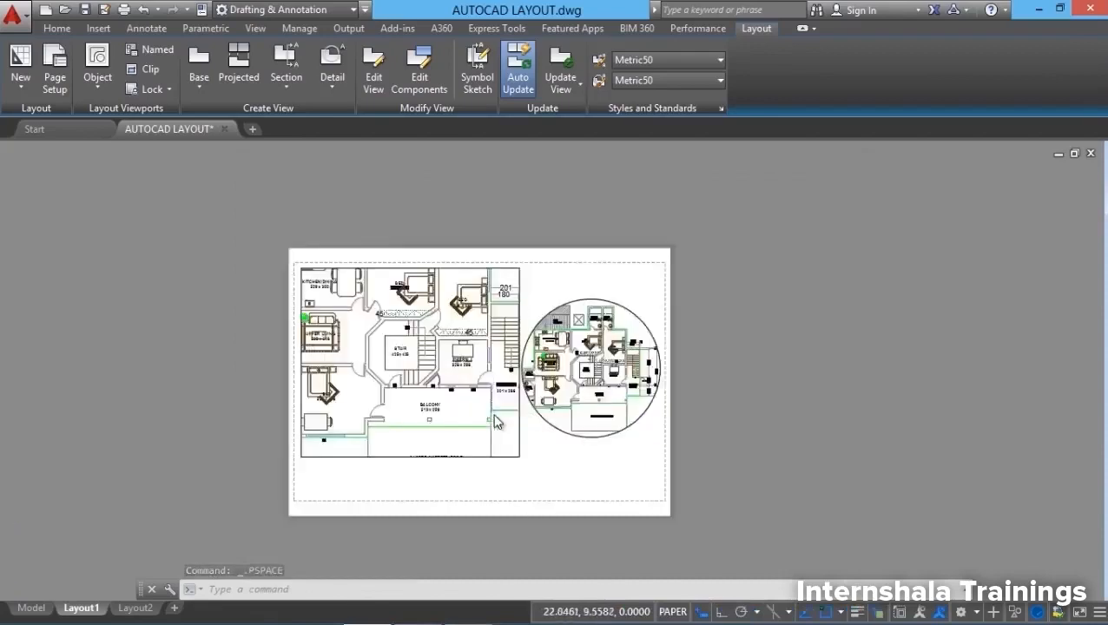
{"action": "scroll", "coordinate": [520, 413], "scroll_direction": "down", "scroll_amount": 6}
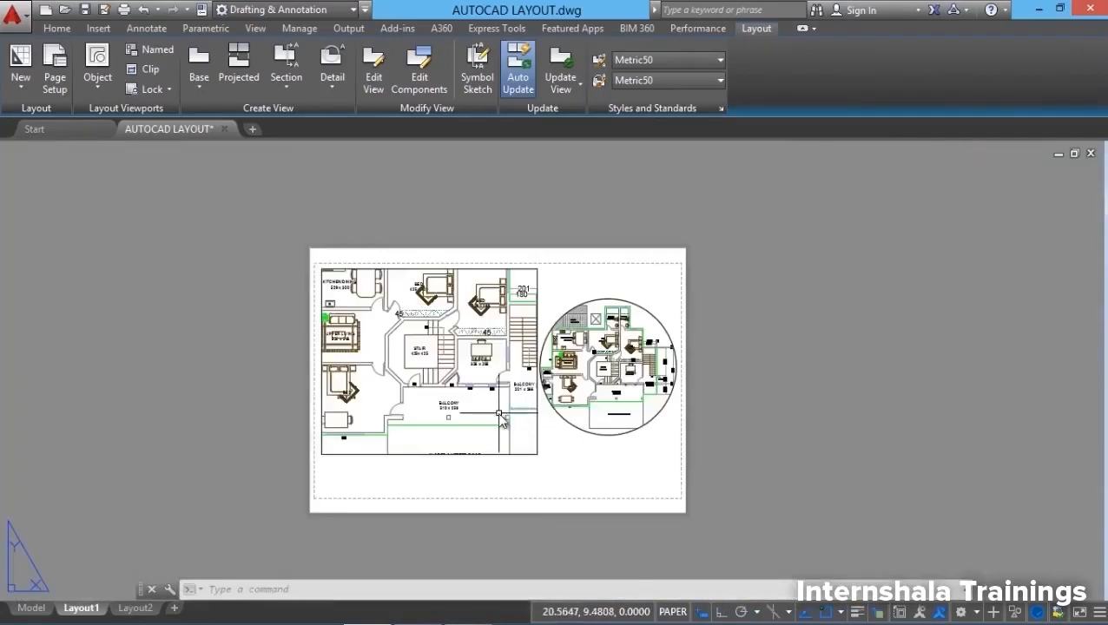
{"action": "scroll", "coordinate": [450, 415], "scroll_direction": "up", "scroll_amount": 5}
{"action": "scroll", "coordinate": [447, 419], "scroll_direction": "down", "scroll_amount": 3}
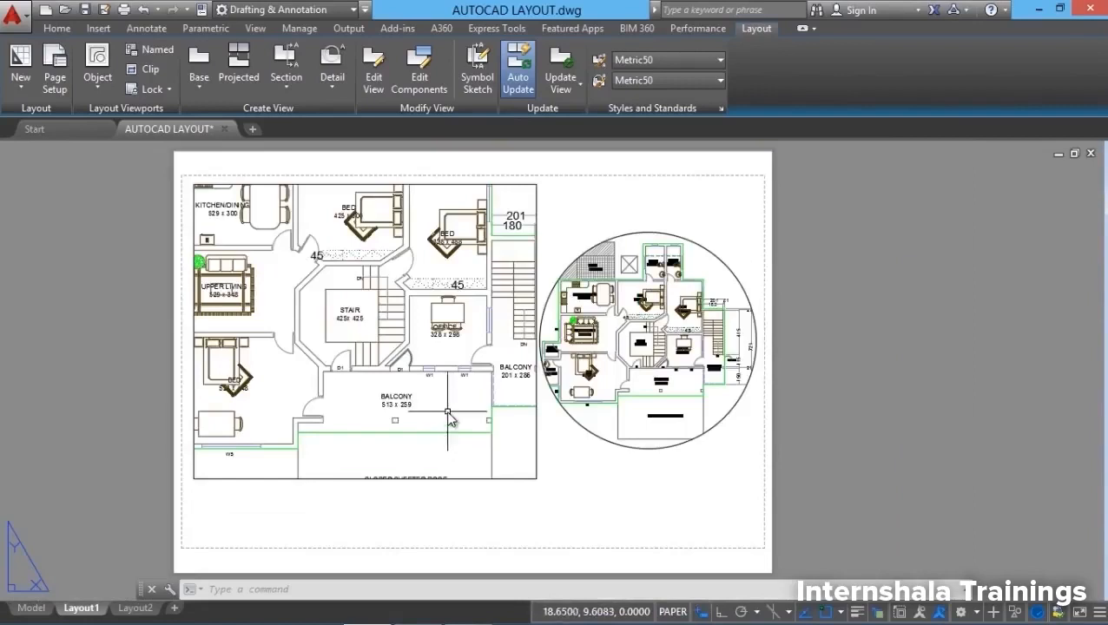
{"action": "double_click", "coordinate": [680, 414]}
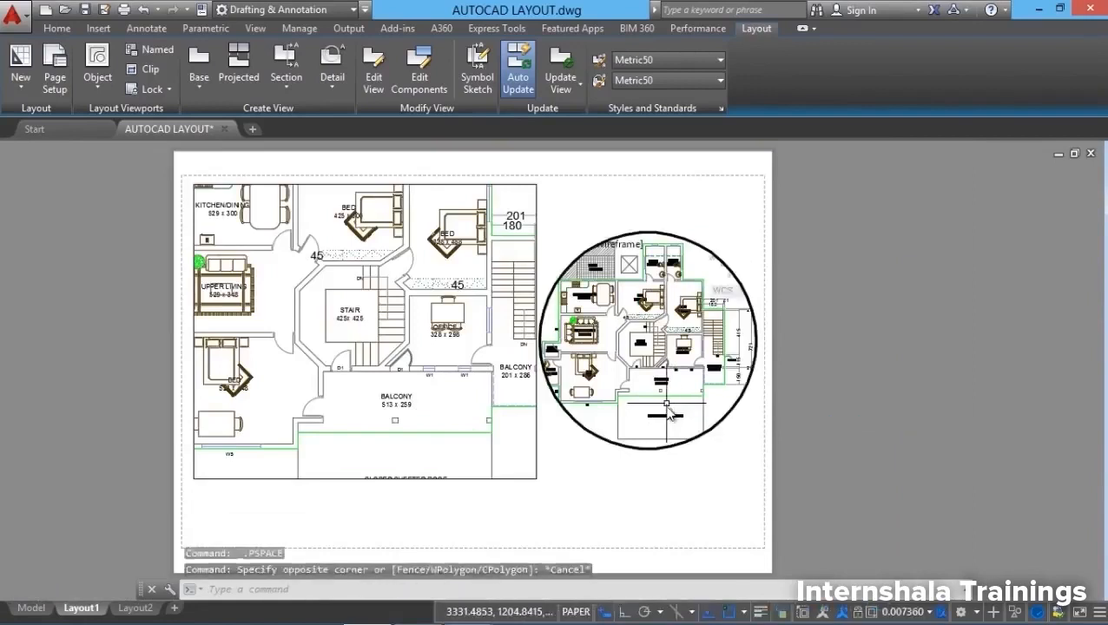
{"action": "scroll", "coordinate": [614, 351], "scroll_direction": "down", "scroll_amount": 3}
{"action": "scroll", "coordinate": [615, 351], "scroll_direction": "up", "scroll_amount": 5}
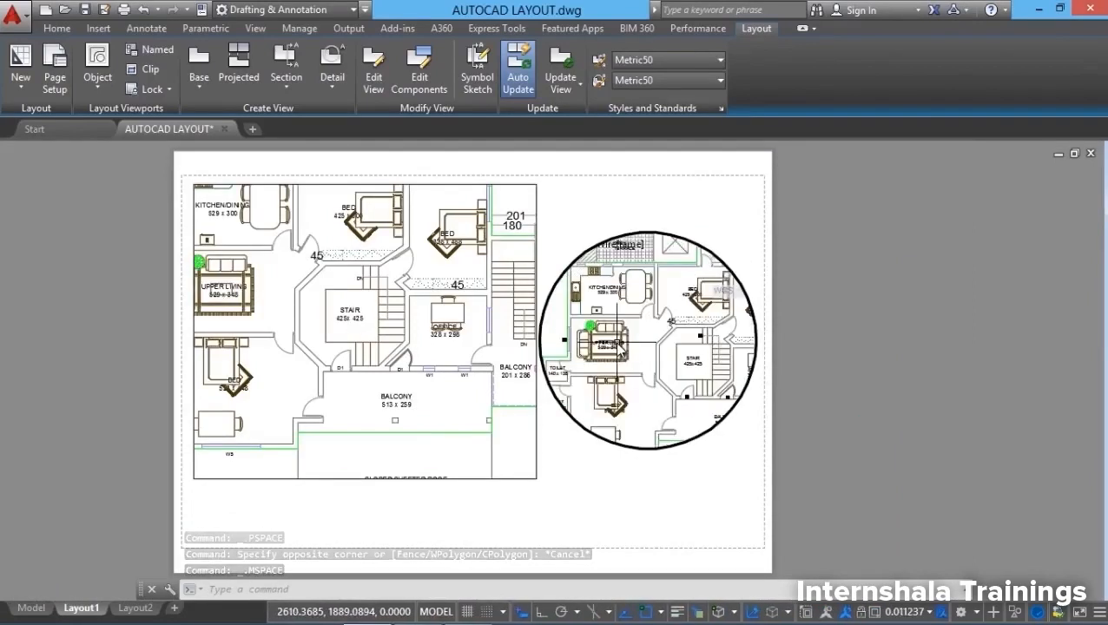
{"action": "scroll", "coordinate": [629, 366], "scroll_direction": "up", "scroll_amount": 2}
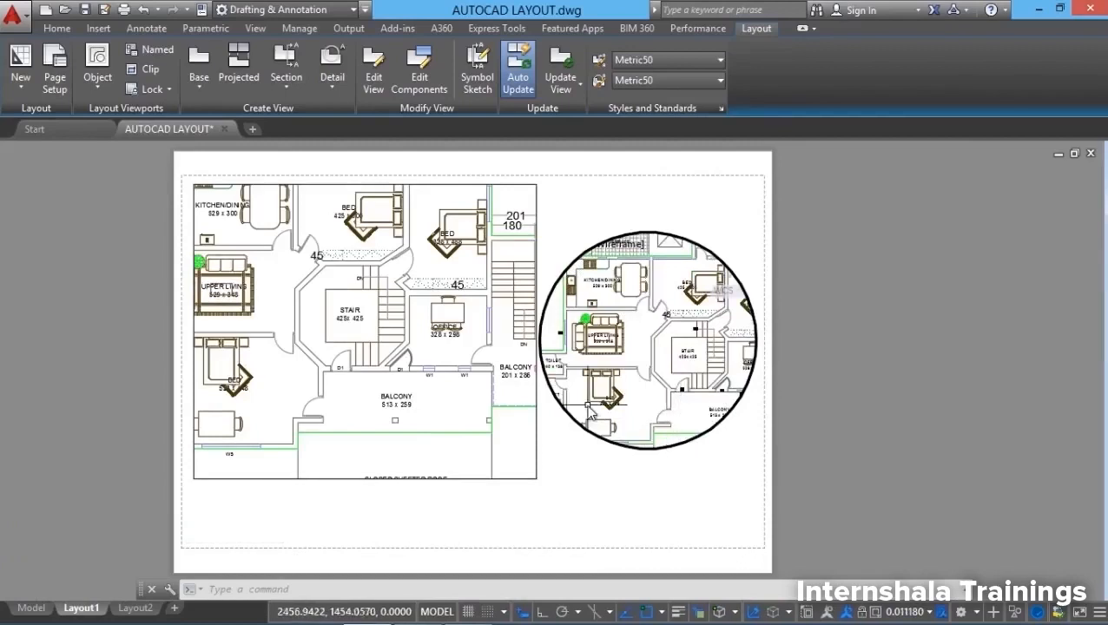
{"action": "double_click", "coordinate": [579, 509]}
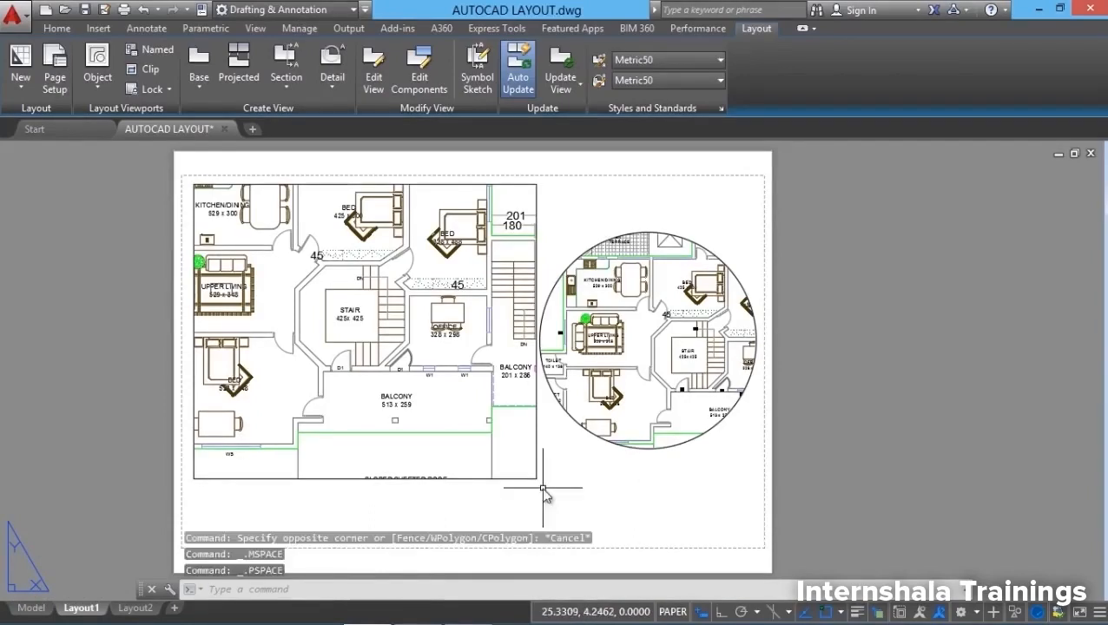
Step: Set the rectangular viewport's scale to 1:100, centre the floor plan inside its frame and return to paper space
{"action": "double_click", "coordinate": [424, 400]}
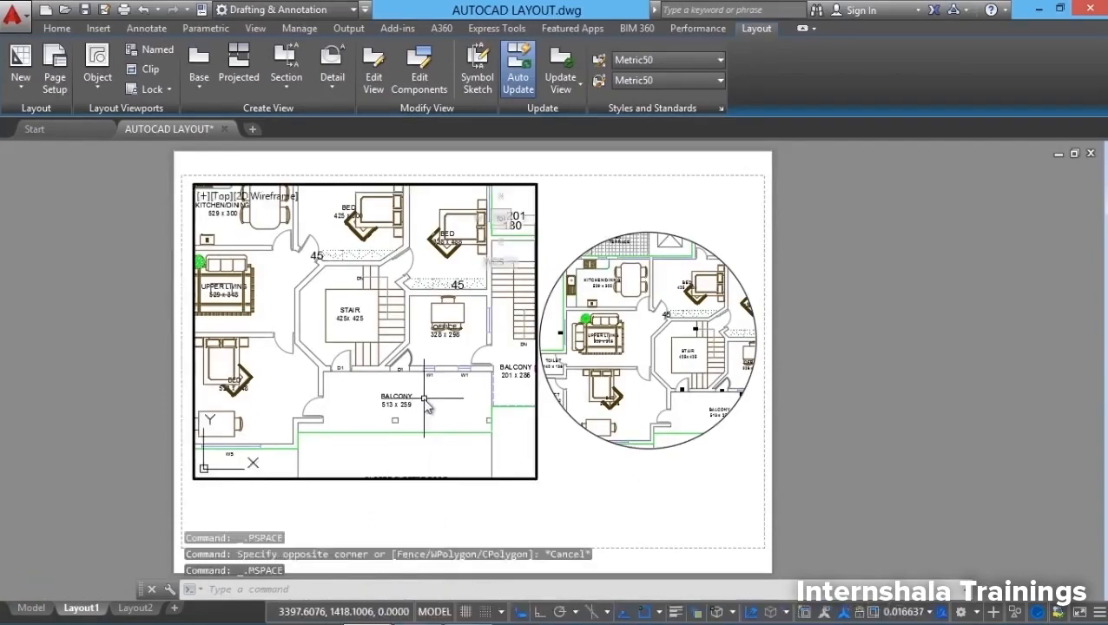
{"action": "left_click", "coordinate": [908, 613]}
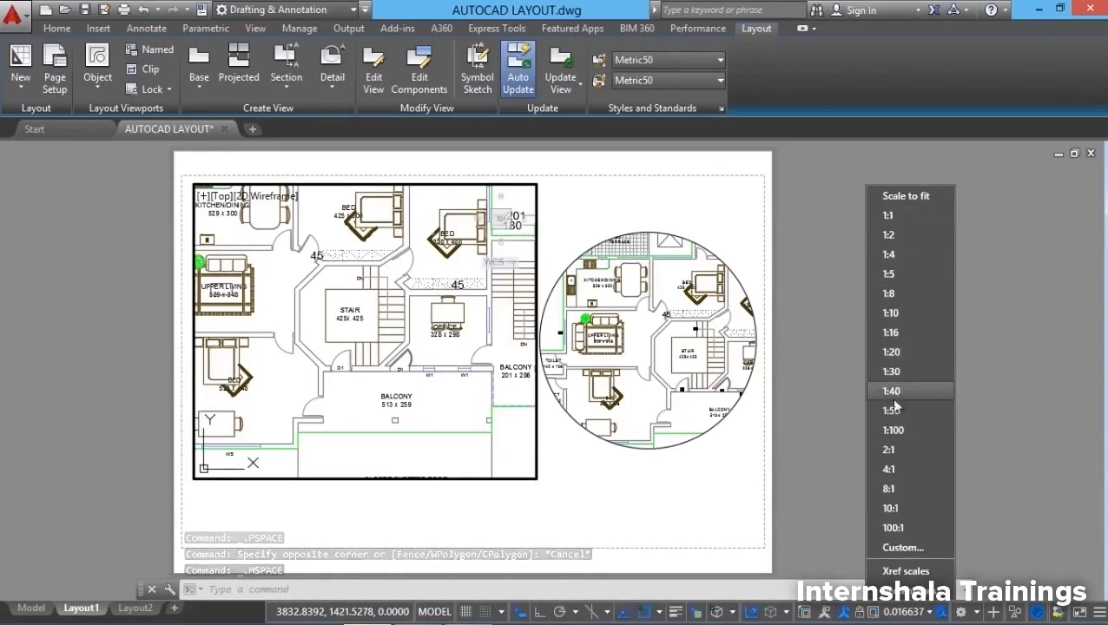
{"action": "left_click", "coordinate": [894, 430]}
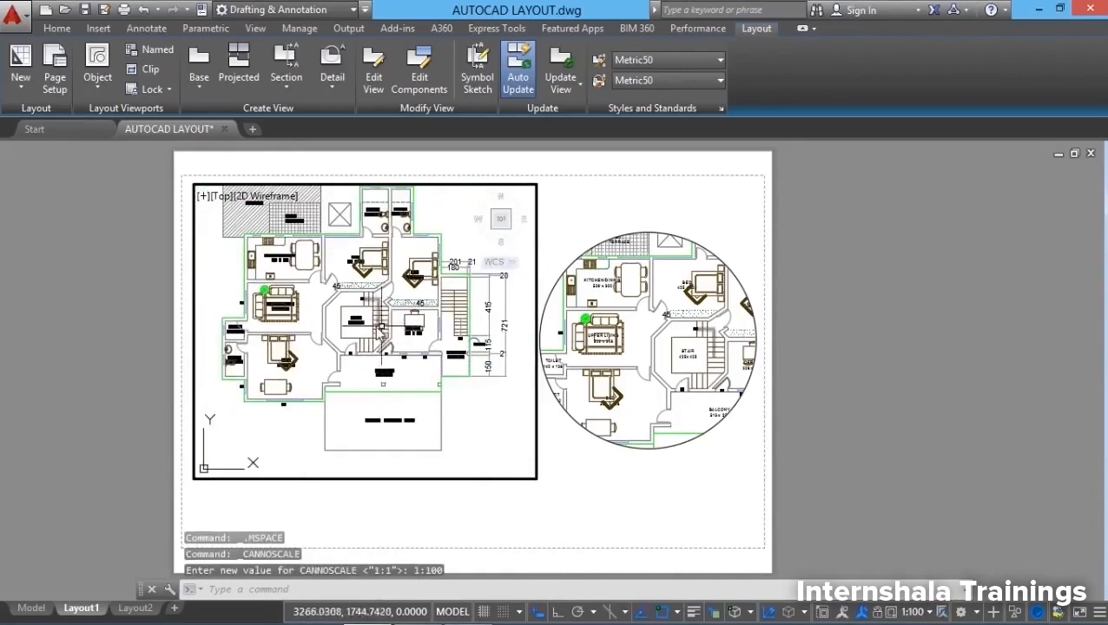
{"action": "mouse_move", "coordinate": [374, 315]}
{"action": "middle_mouse_down"}
{"action": "mouse_move", "coordinate": [372, 342]}
{"action": "mouse_move", "coordinate": [385, 338]}
{"action": "middle_mouse_up"}
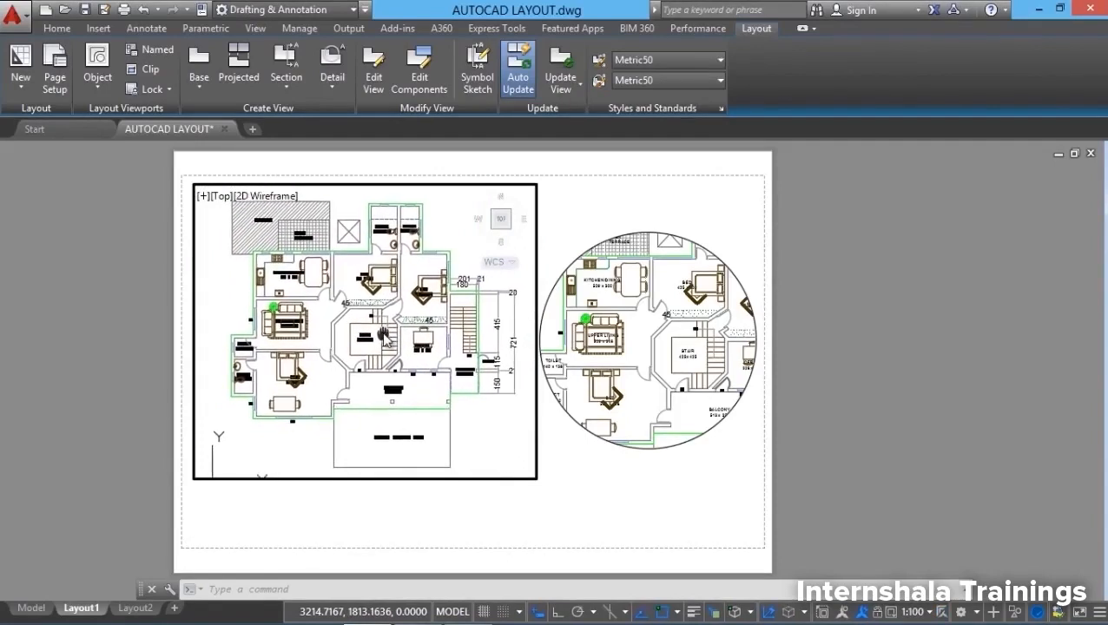
{"action": "double_click", "coordinate": [566, 451]}
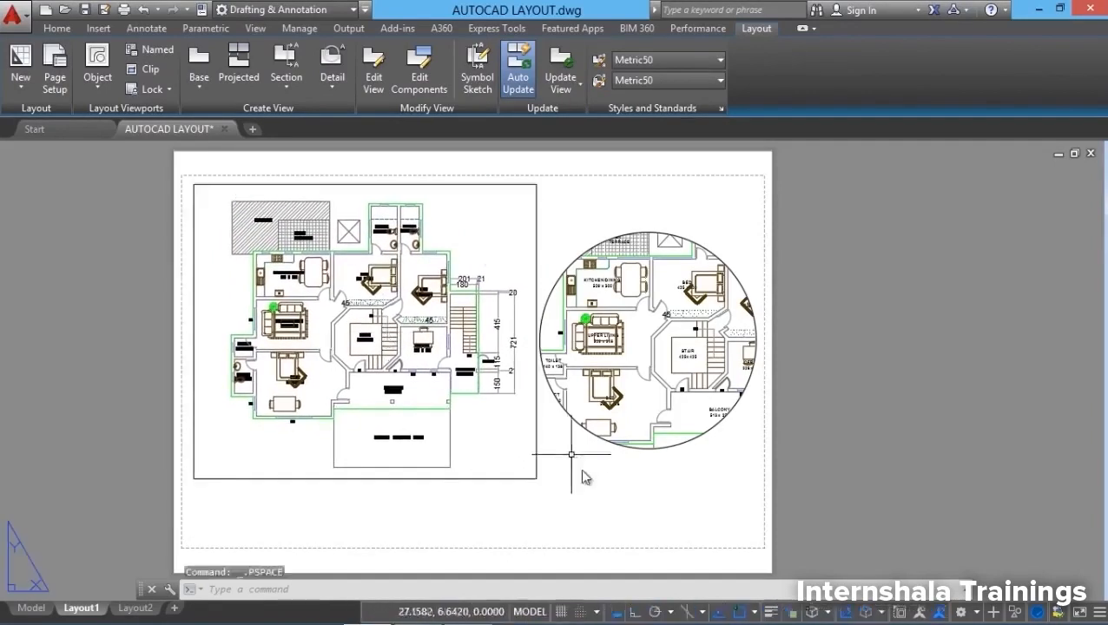
Step: Centre the stair inside the circular viewport and set the viewport's scale to 1:50
{"action": "double_click", "coordinate": [656, 399]}
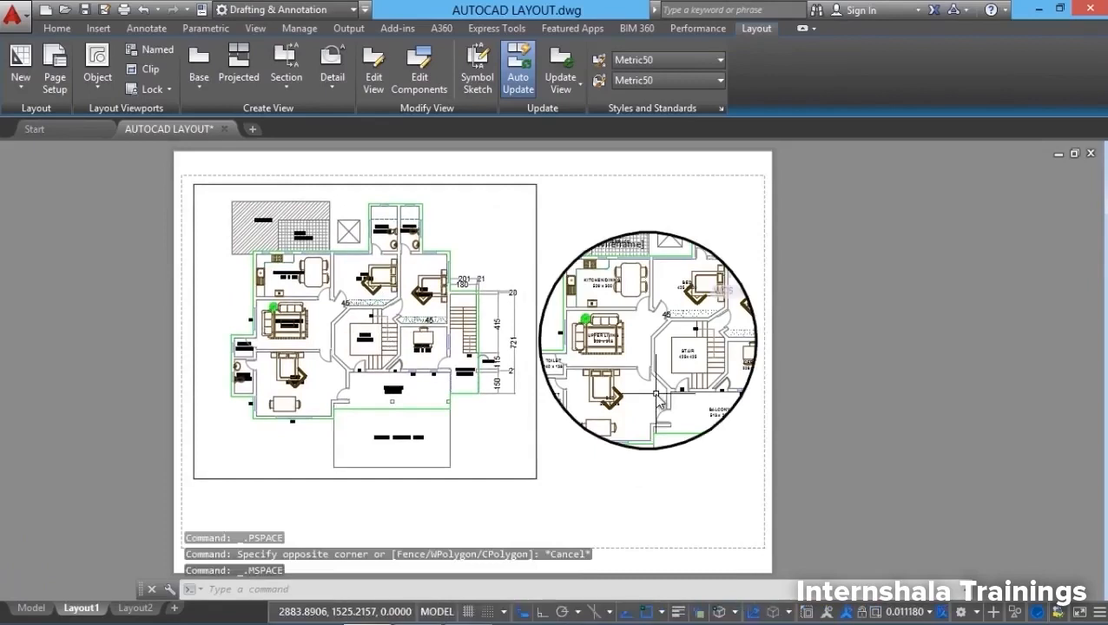
{"action": "middle_click_drag", "start_coordinate": [695, 352], "coordinate": [656, 337]}
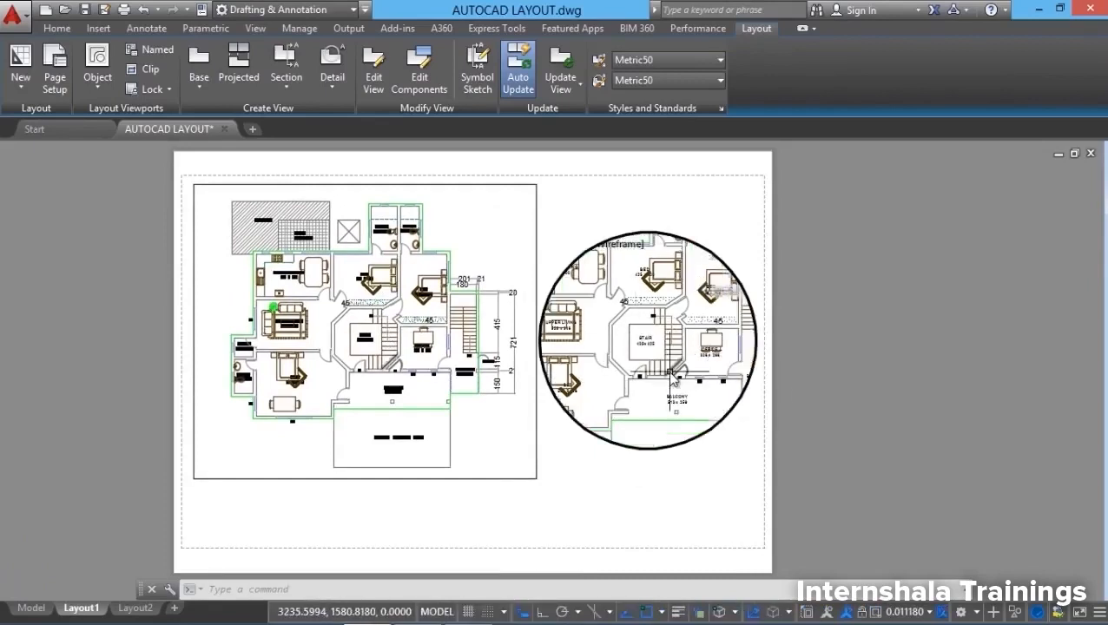
{"action": "left_click", "coordinate": [928, 613]}
{"action": "left_click", "coordinate": [923, 619]}
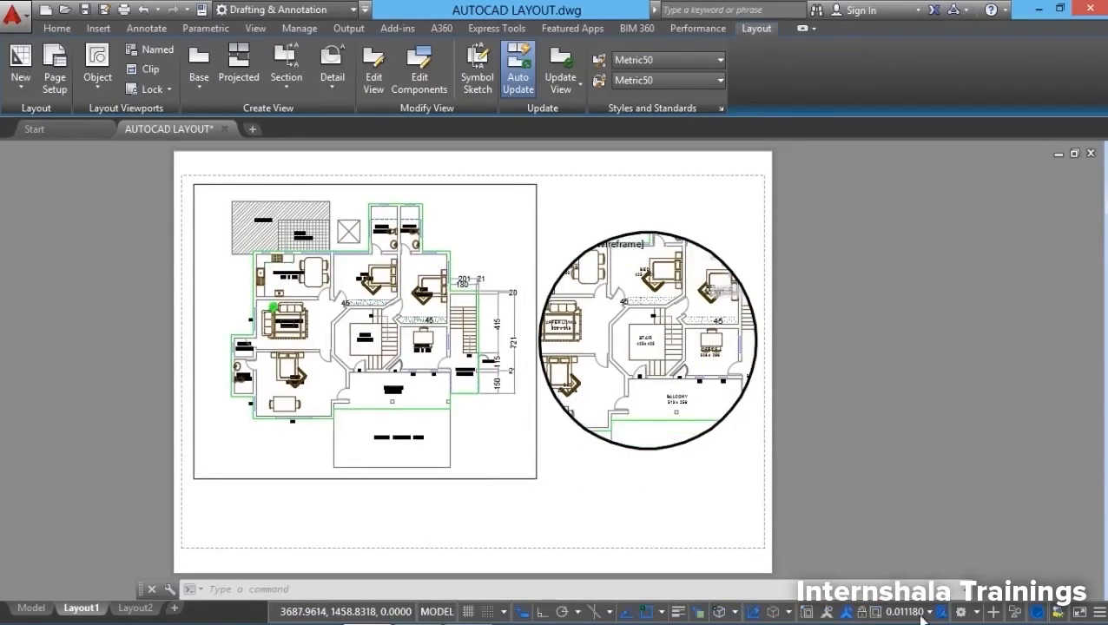
{"action": "left_click", "coordinate": [926, 613]}
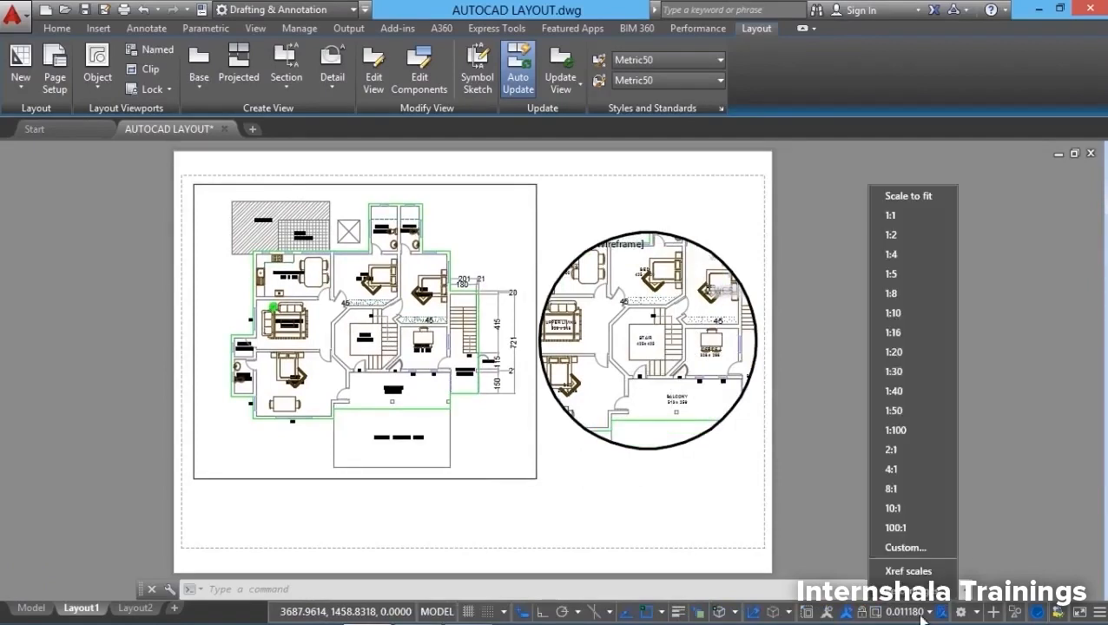
{"action": "left_click", "coordinate": [907, 415]}
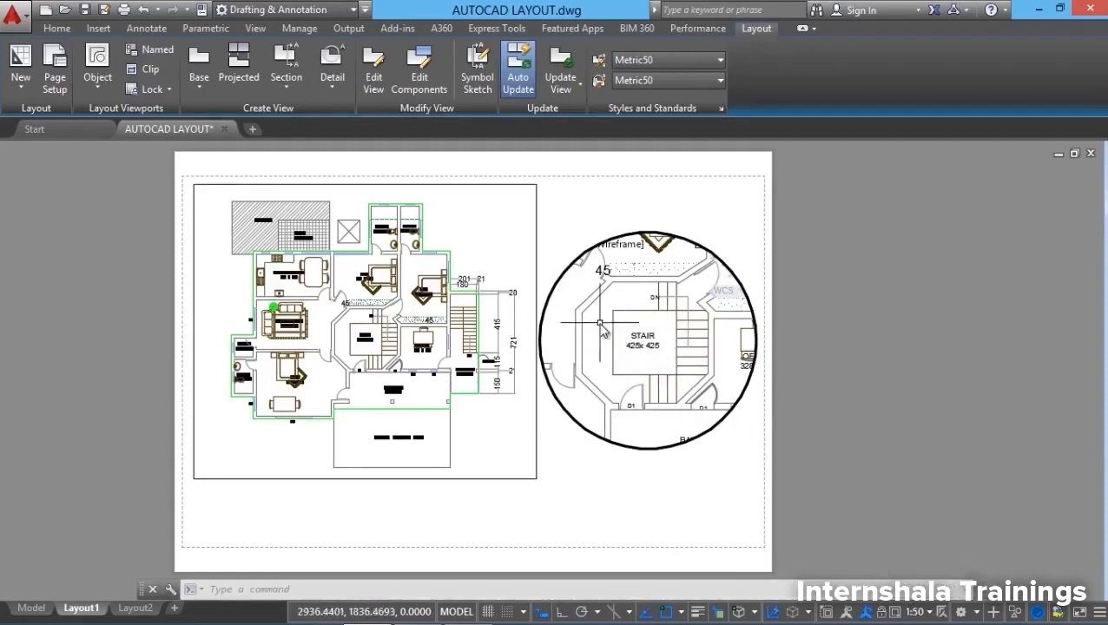
Step: Try zooming and panning inside the circular viewport, and restore its scale to 1:50
{"action": "scroll", "coordinate": [616, 330], "scroll_direction": "down", "scroll_amount": 2}
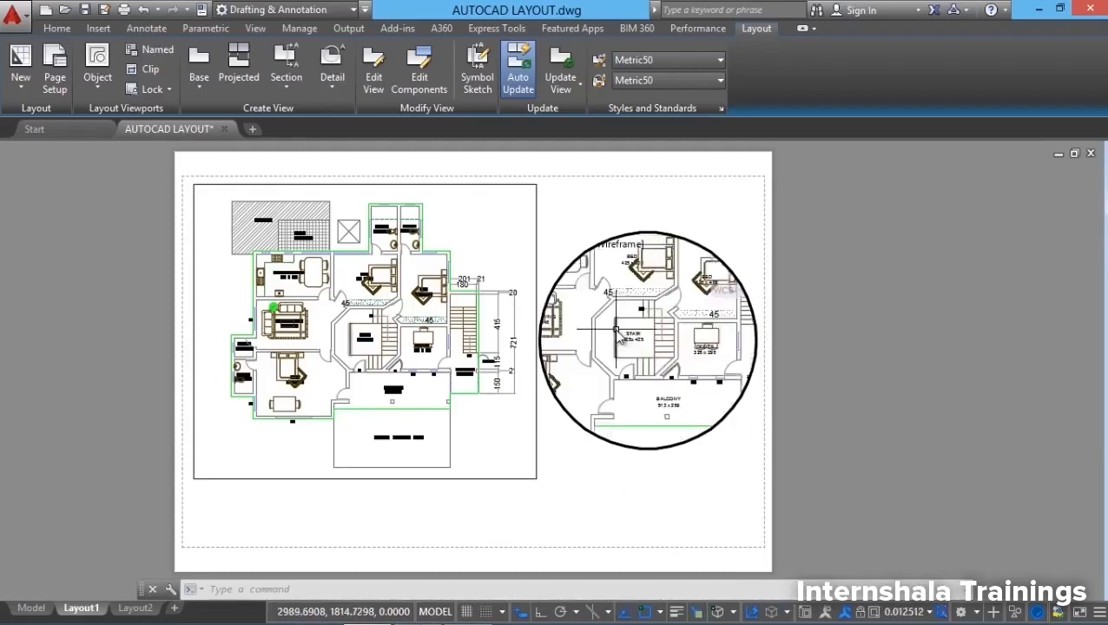
{"action": "scroll", "coordinate": [638, 339], "scroll_direction": "up", "scroll_amount": 4}
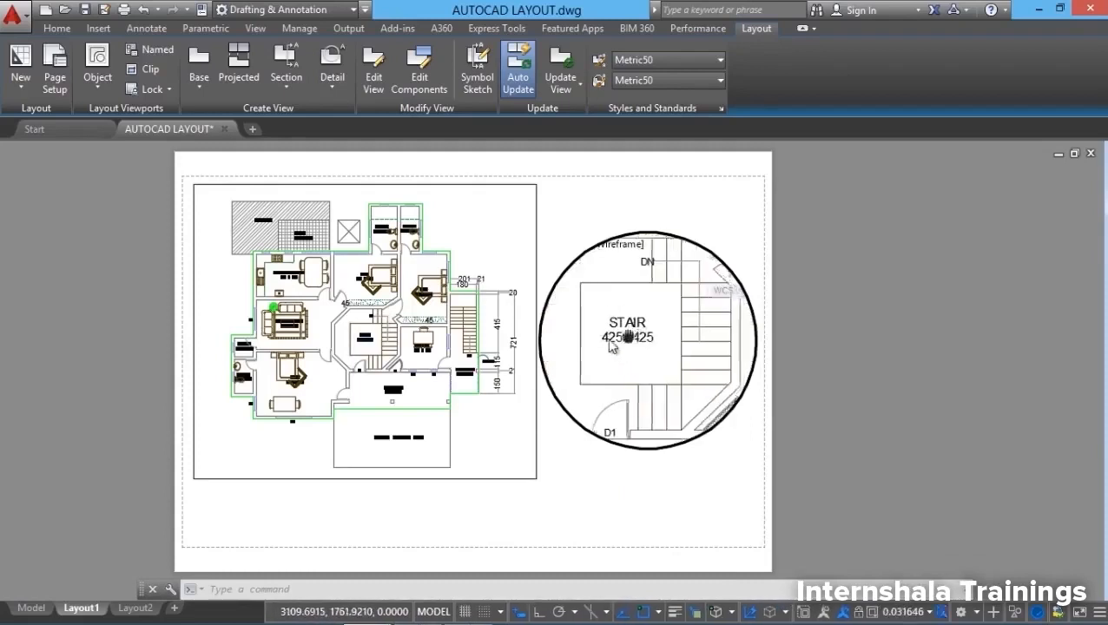
{"action": "middle_click_drag", "start_coordinate": [644, 344], "coordinate": [596, 347]}
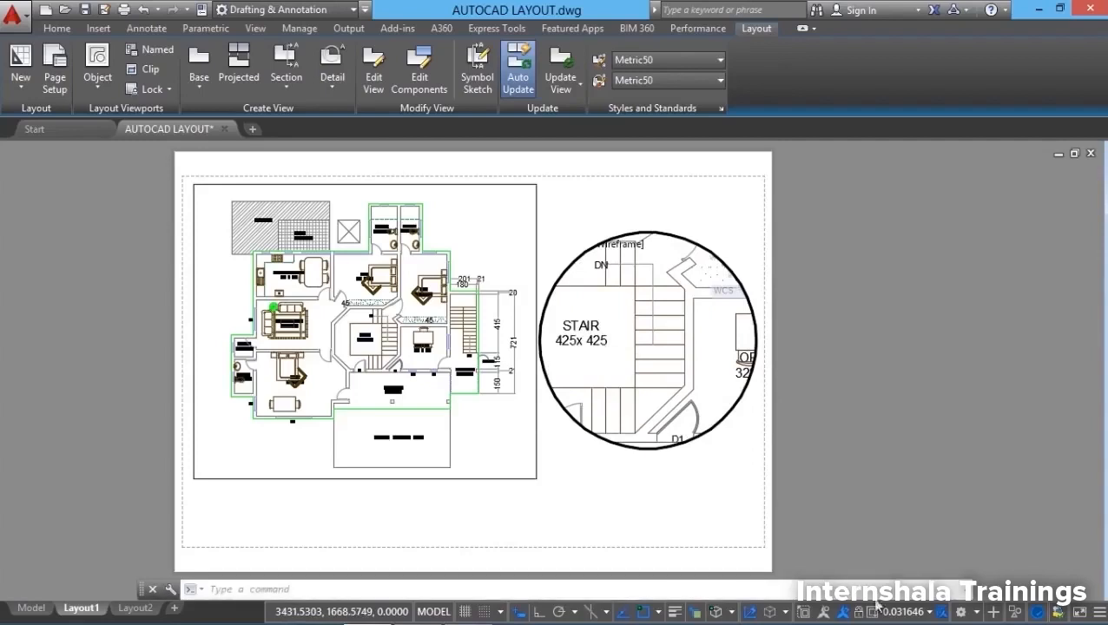
{"action": "left_click", "coordinate": [902, 611]}
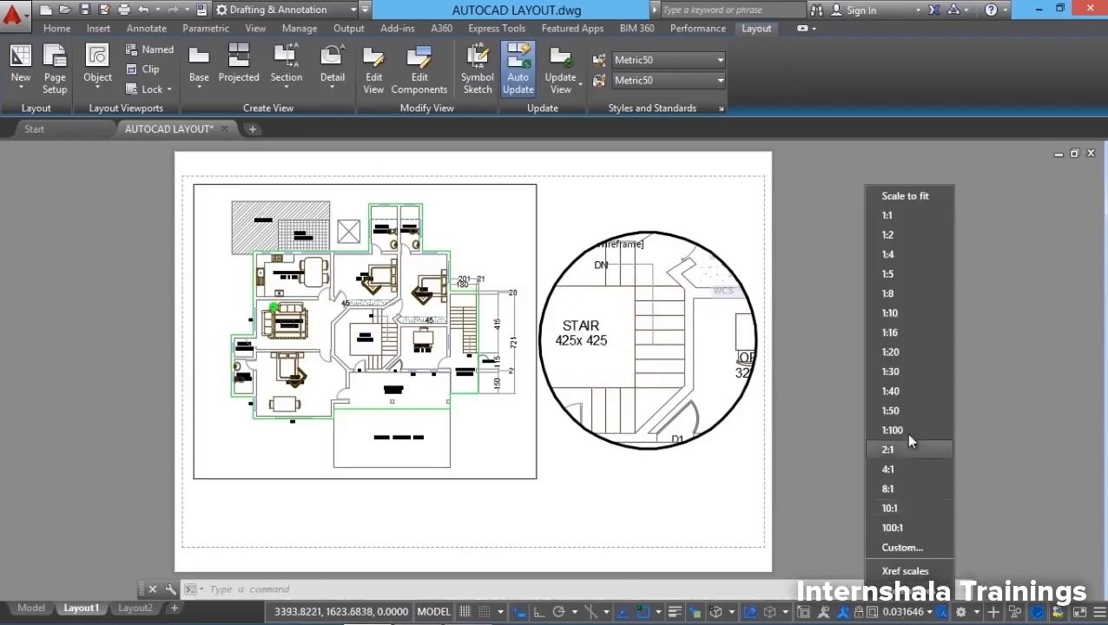
{"action": "left_click", "coordinate": [892, 411]}
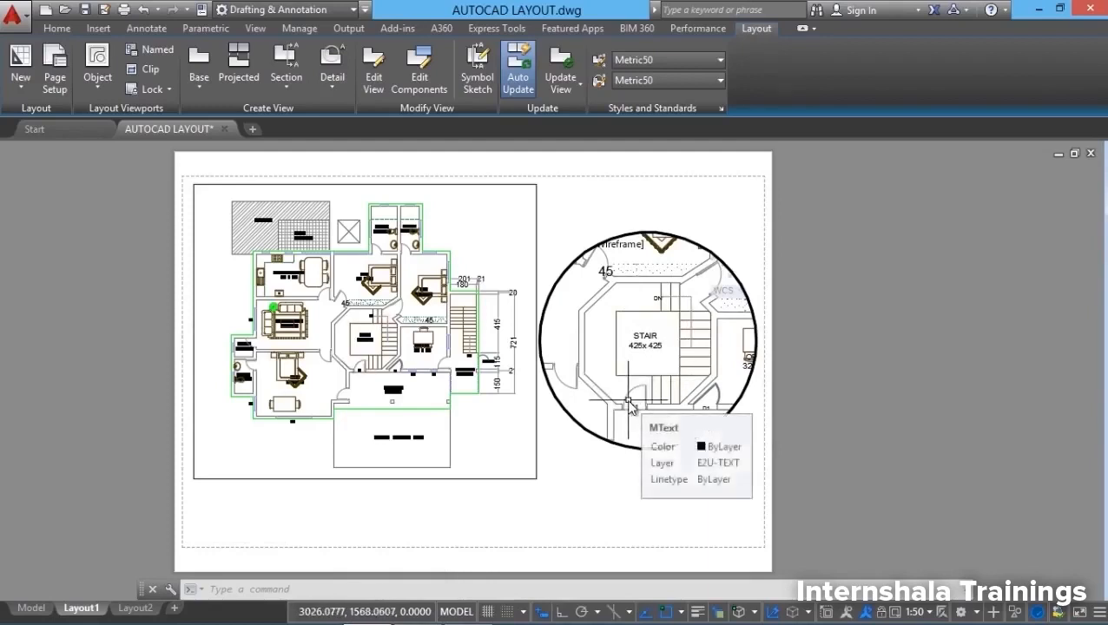
Step: Lock the circular viewport at its 1:50 scale and make the rectangular viewport active
{"action": "left_click", "coordinate": [882, 613]}
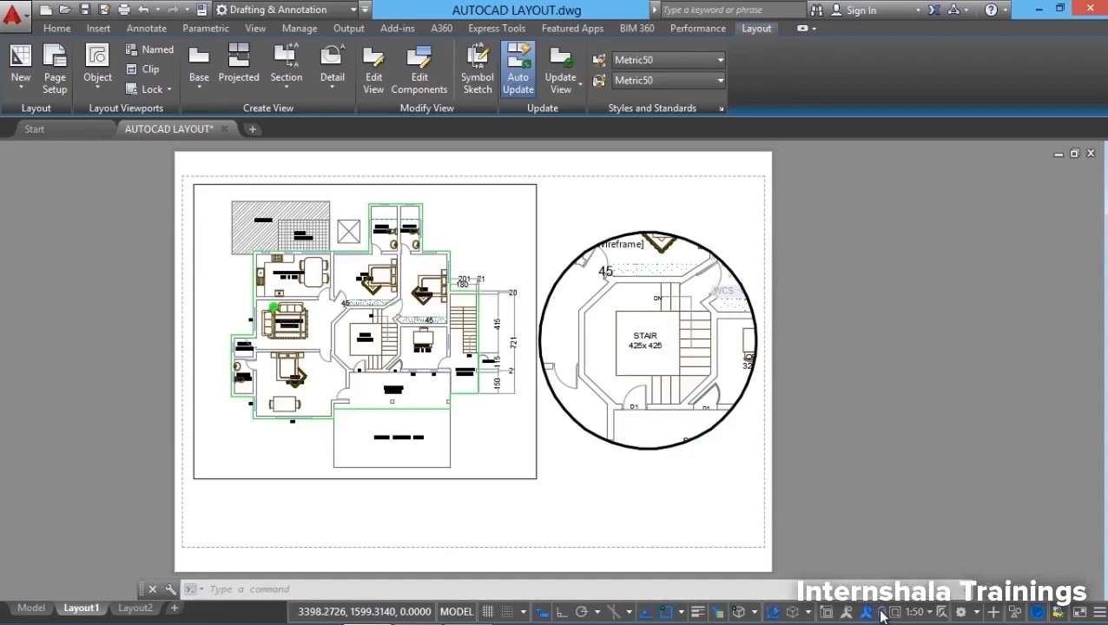
{"action": "left_click", "coordinate": [513, 457]}
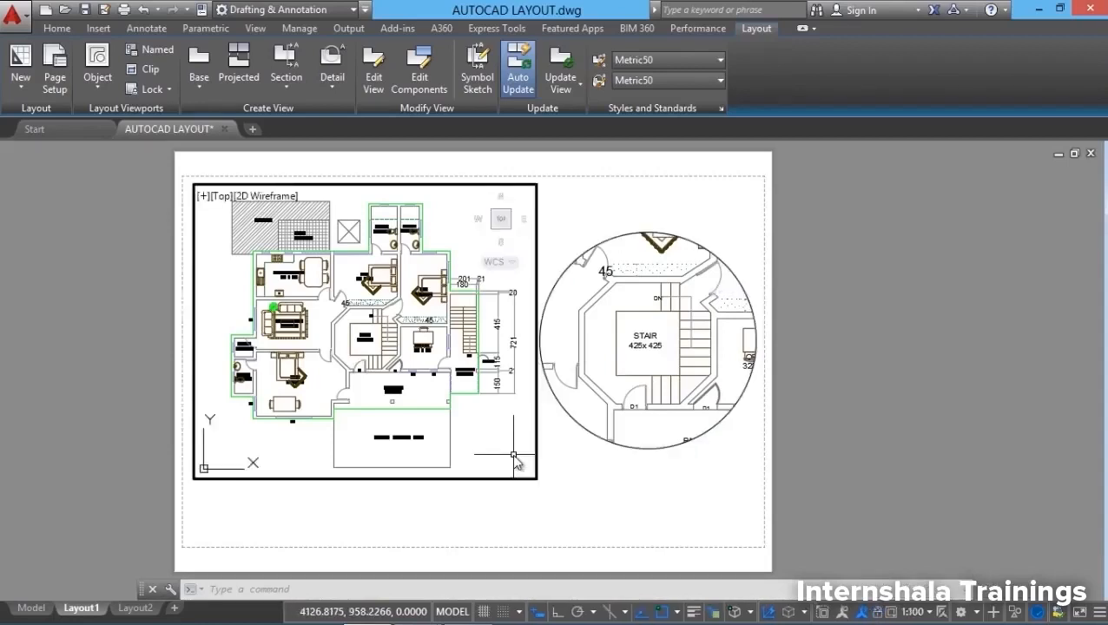
Step: Lock the rectangular viewport at its 1:100 scale and test the lock by zooming over the floor plan
{"action": "left_click", "coordinate": [878, 612]}
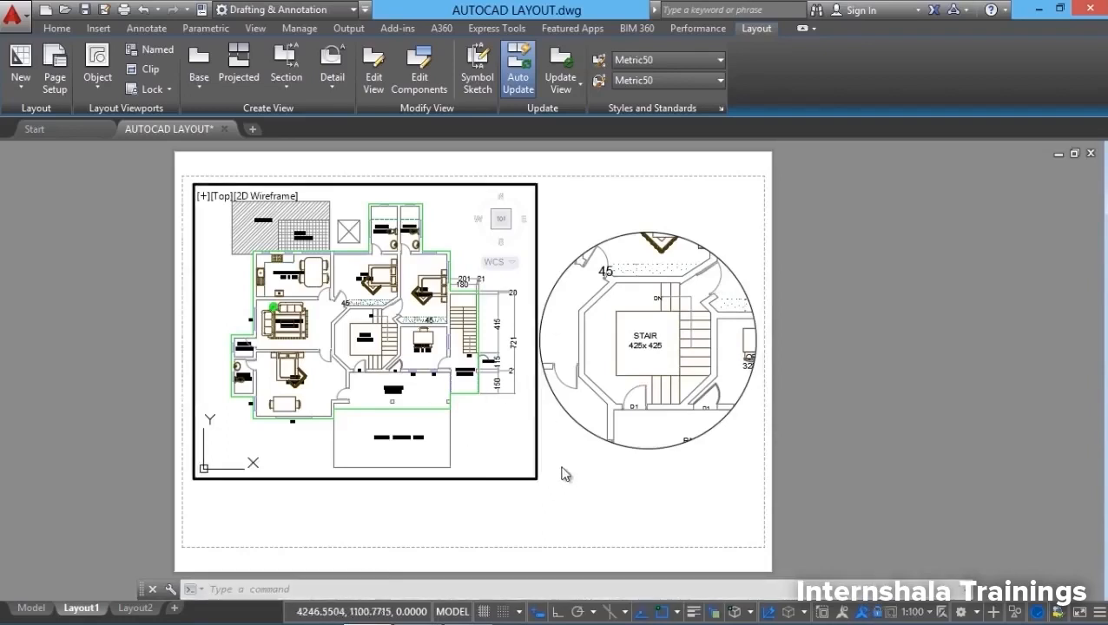
{"action": "scroll", "coordinate": [464, 404], "scroll_direction": "down", "scroll_amount": 4}
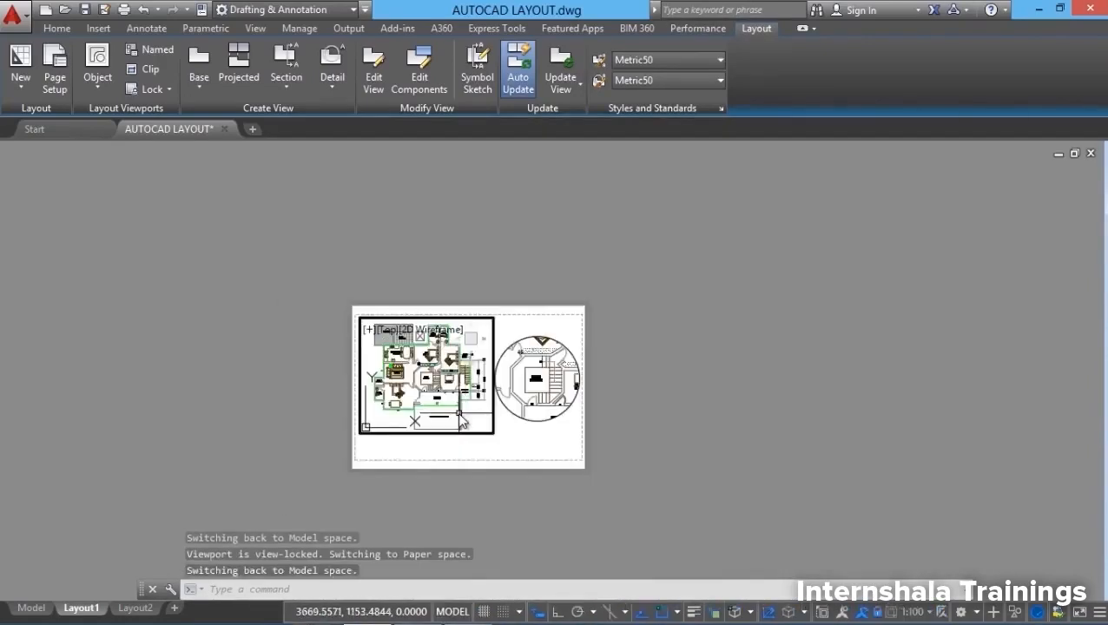
{"action": "scroll", "coordinate": [464, 423], "scroll_direction": "up", "scroll_amount": 4}
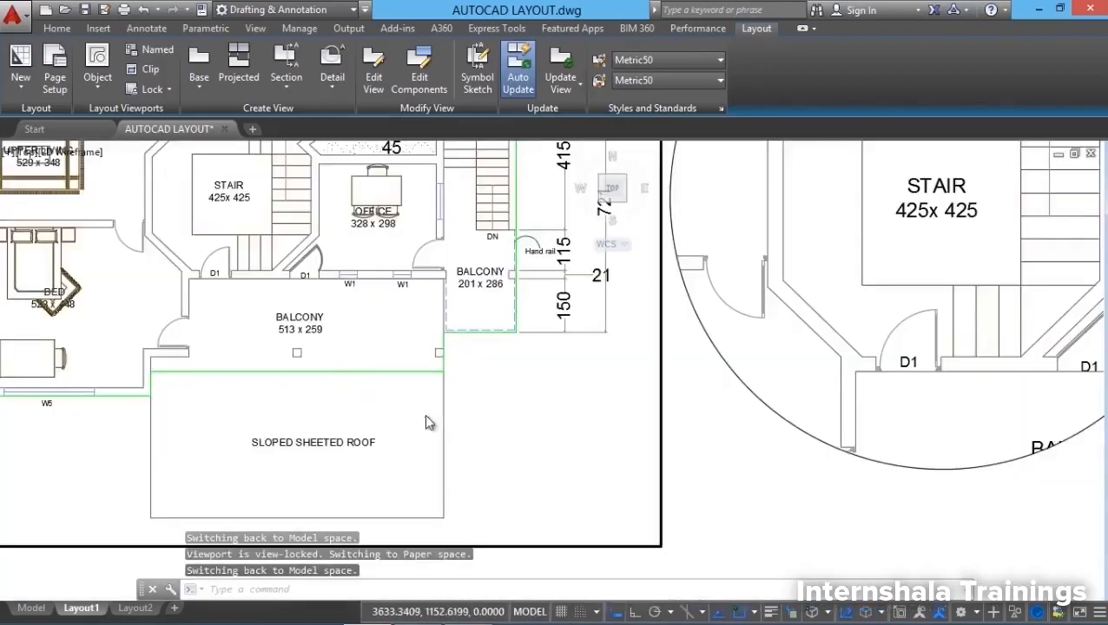
{"action": "scroll", "coordinate": [430, 424], "scroll_direction": "up", "scroll_amount": 4}
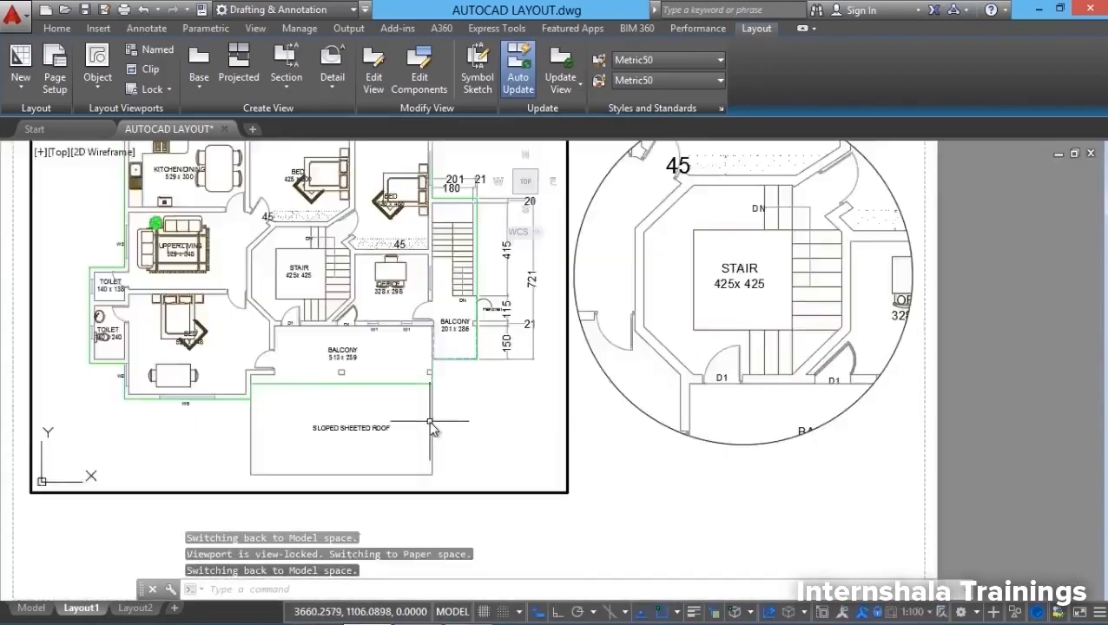
{"action": "scroll", "coordinate": [430, 423], "scroll_direction": "down", "scroll_amount": 4}
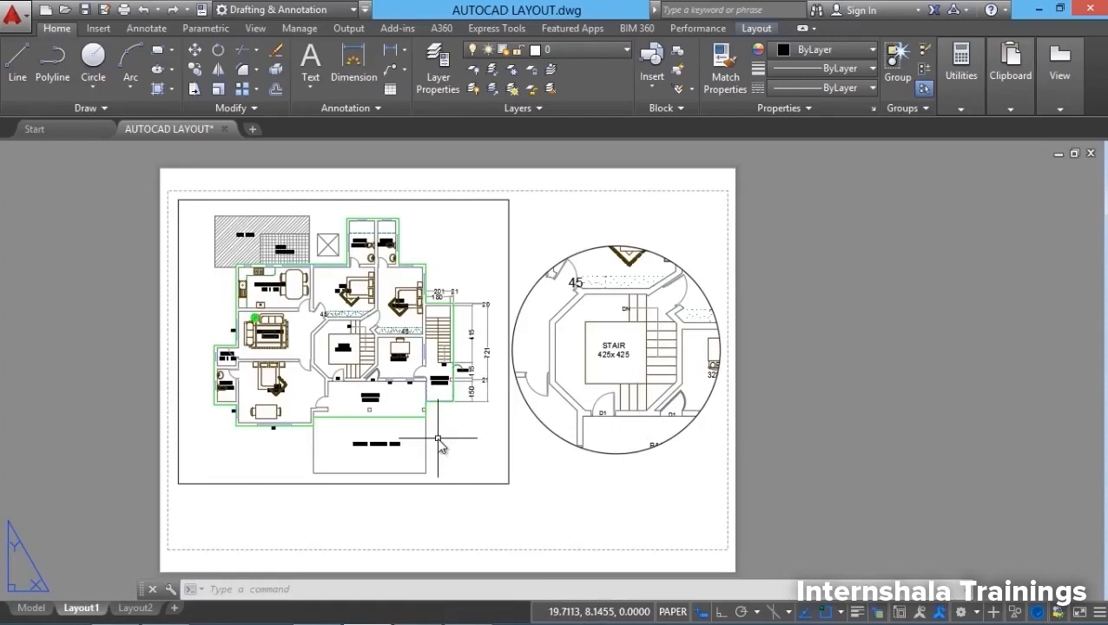
Step: Try freezing the E2U-TEXT layer for the whole drawing, and thaw it again
{"action": "scroll", "coordinate": [395, 343], "scroll_direction": "up", "scroll_amount": 2}
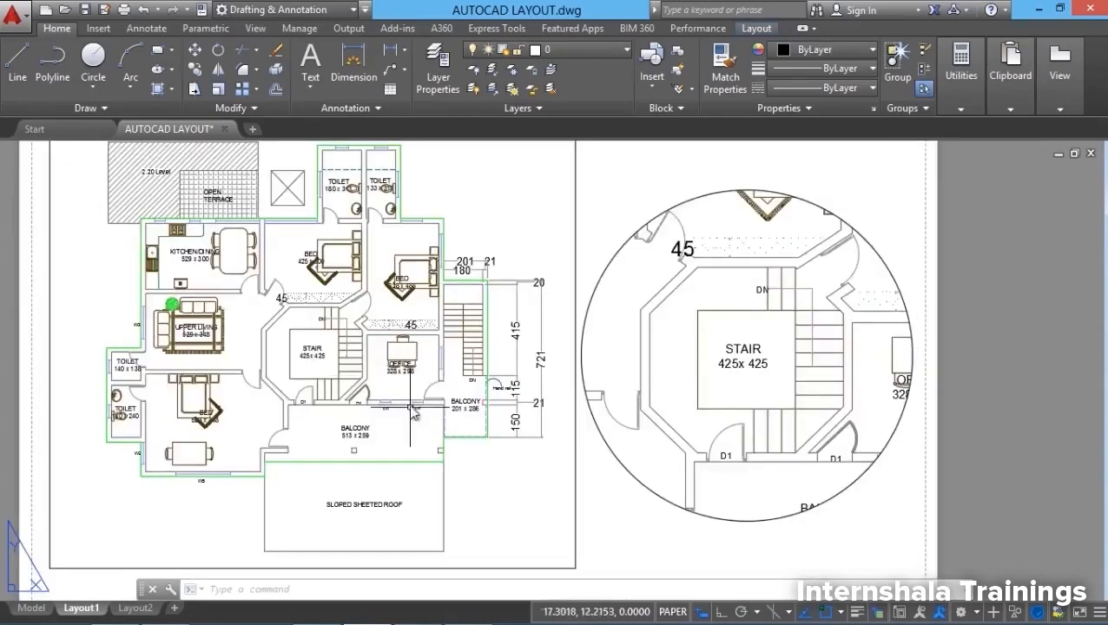
{"action": "left_click", "coordinate": [590, 49]}
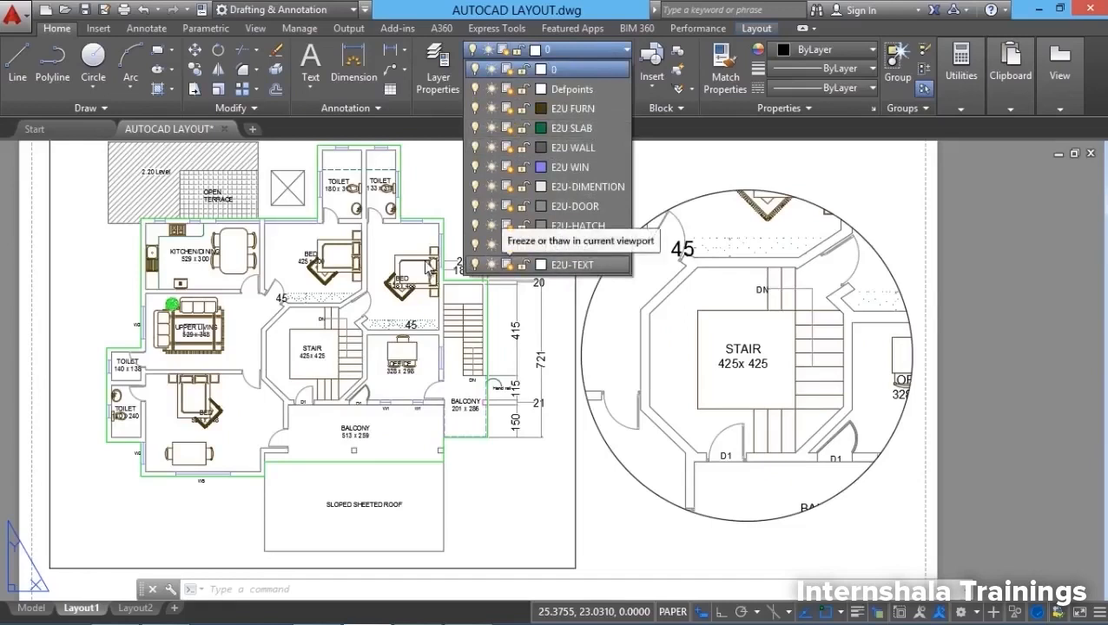
{"action": "left_click", "coordinate": [491, 266]}
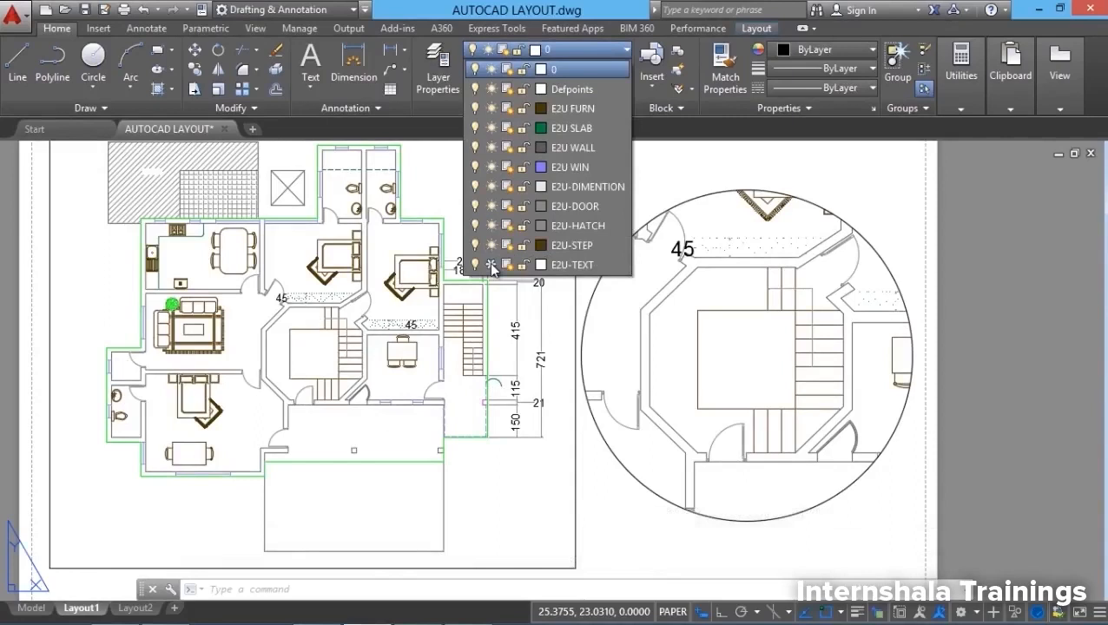
{"action": "left_click", "coordinate": [491, 265]}
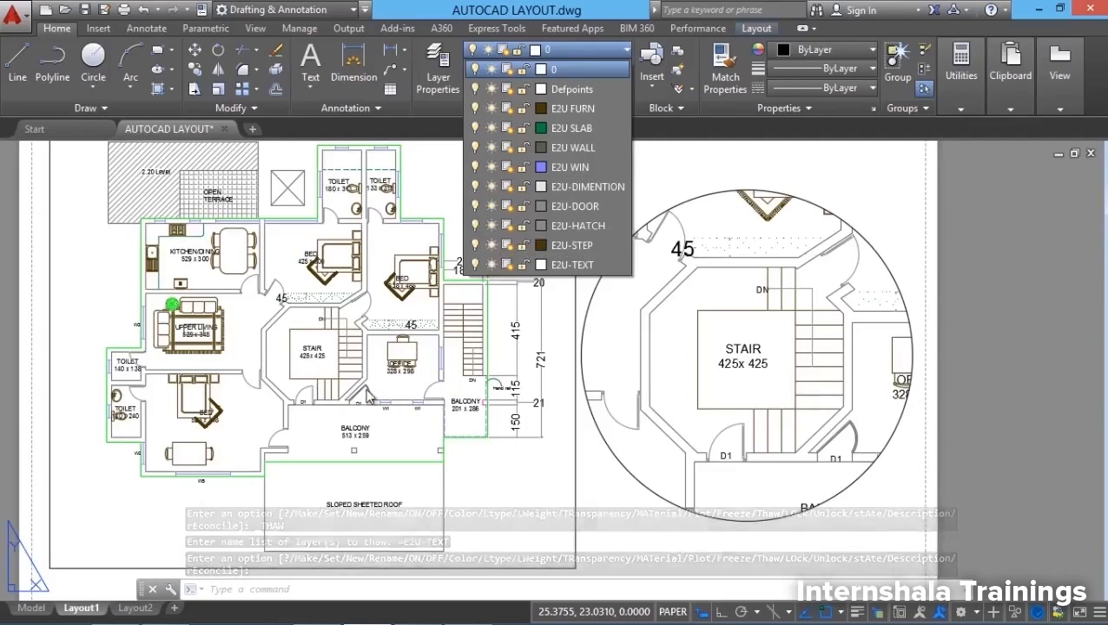
{"action": "left_click", "coordinate": [497, 482]}
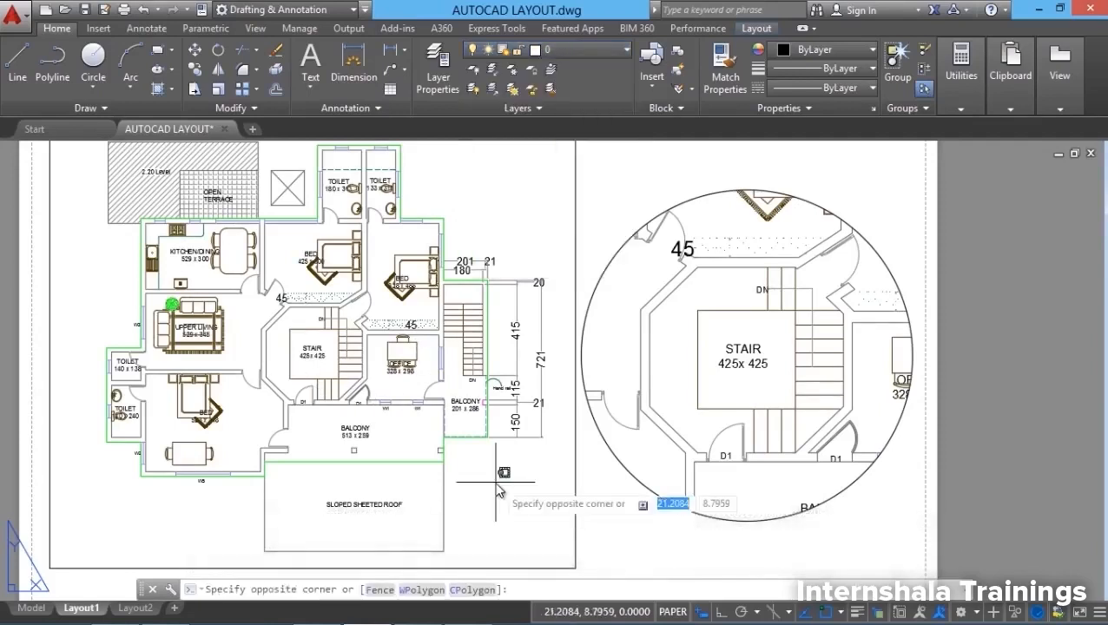
{"action": "key", "text": "Escape"}
Step: Freeze the E2U-TEXT layer only in the rectangular floor plan viewport and return to paper space
{"action": "double_click", "coordinate": [499, 491]}
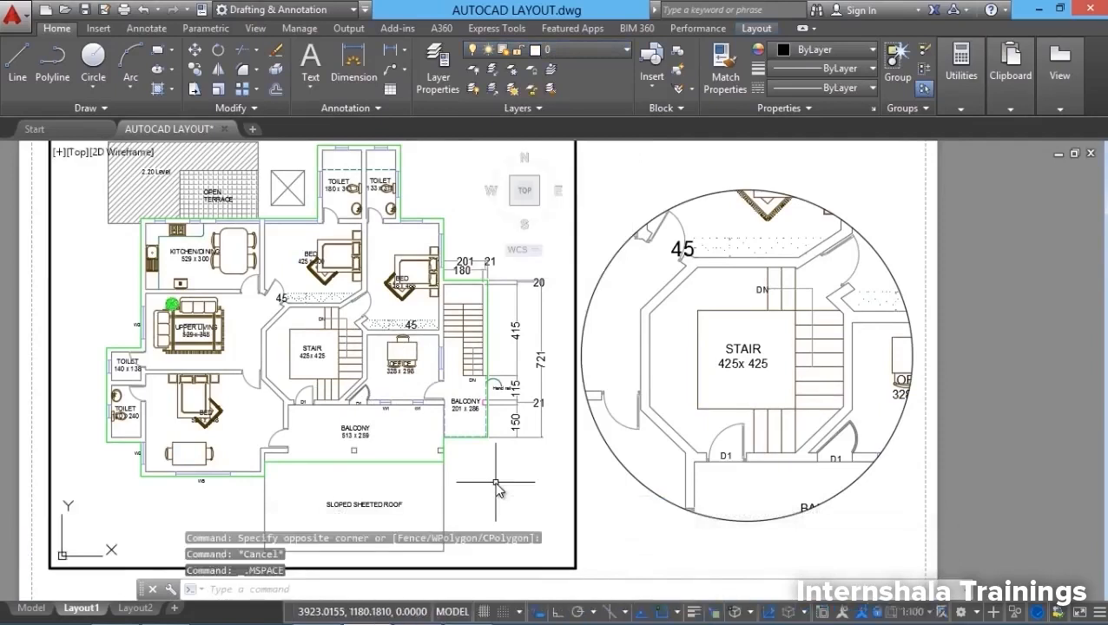
{"action": "left_click", "coordinate": [573, 49]}
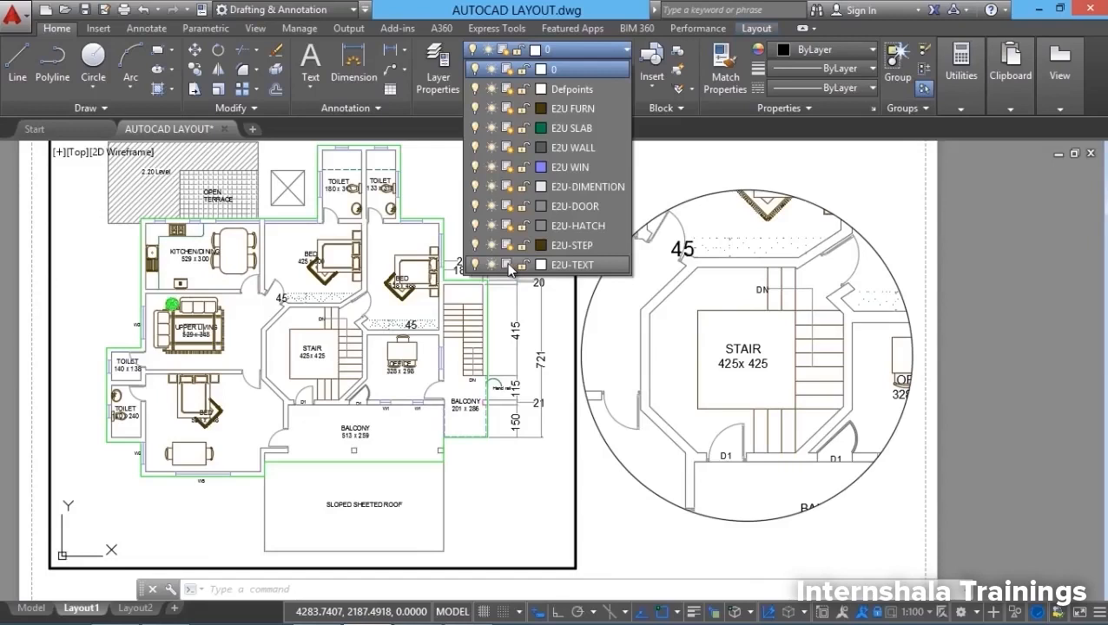
{"action": "left_click", "coordinate": [508, 264]}
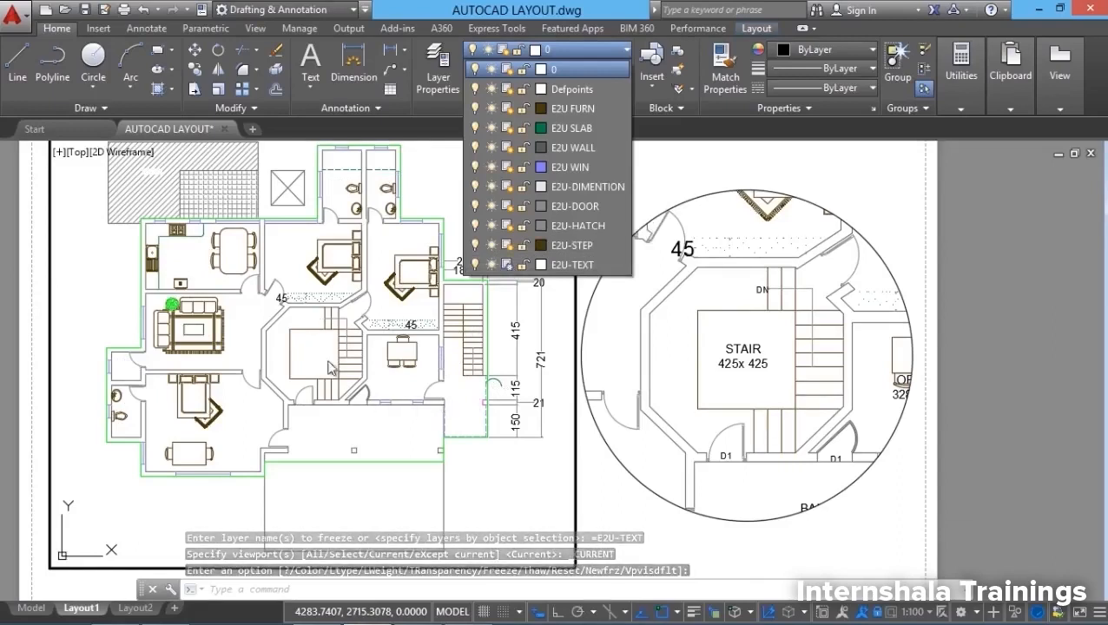
{"action": "left_click", "coordinate": [718, 392]}
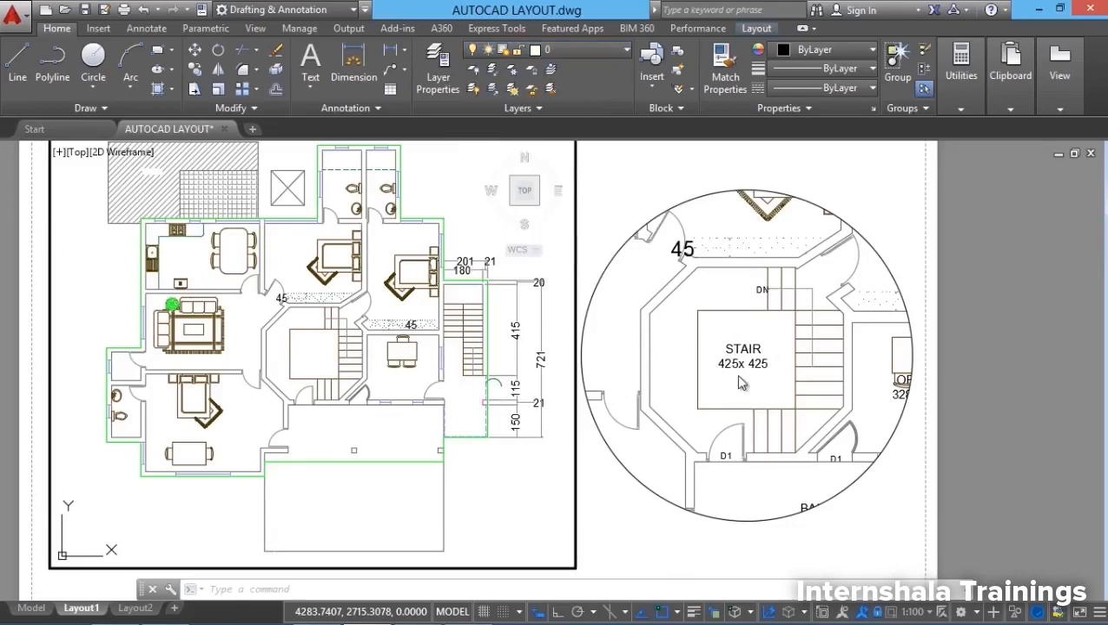
{"action": "double_click", "coordinate": [581, 412]}
{"action": "scroll", "coordinate": [574, 412], "scroll_direction": "down", "scroll_amount": 1}
{"action": "scroll", "coordinate": [550, 412], "scroll_direction": "up", "scroll_amount": 1}
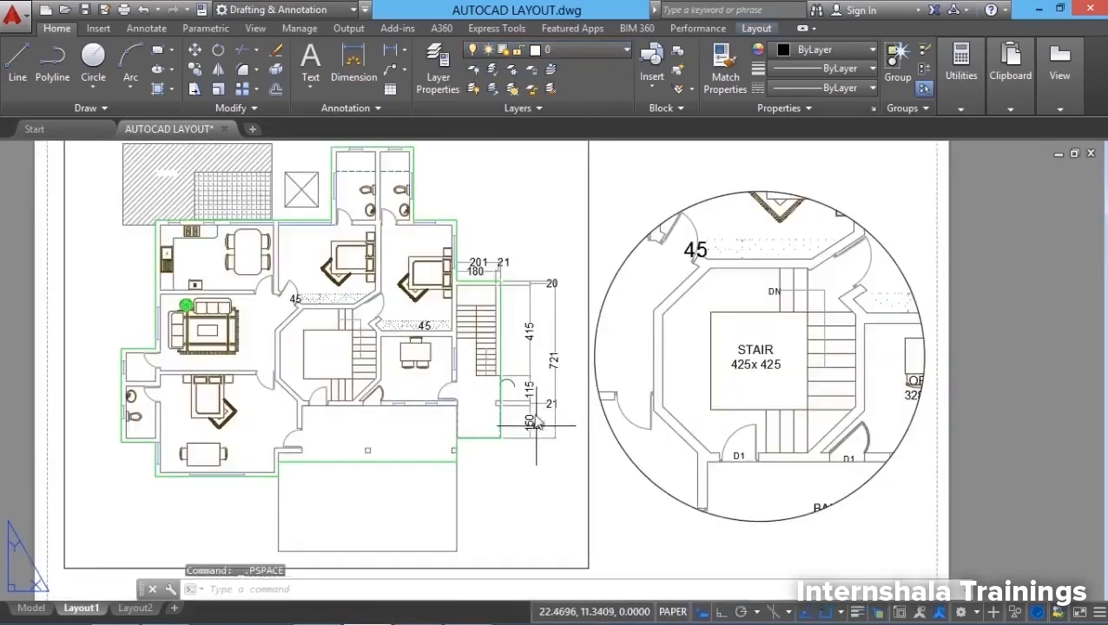
Step: Create a new layer named VP BORDER
{"action": "scroll", "coordinate": [536, 426], "scroll_direction": "down", "scroll_amount": 2}
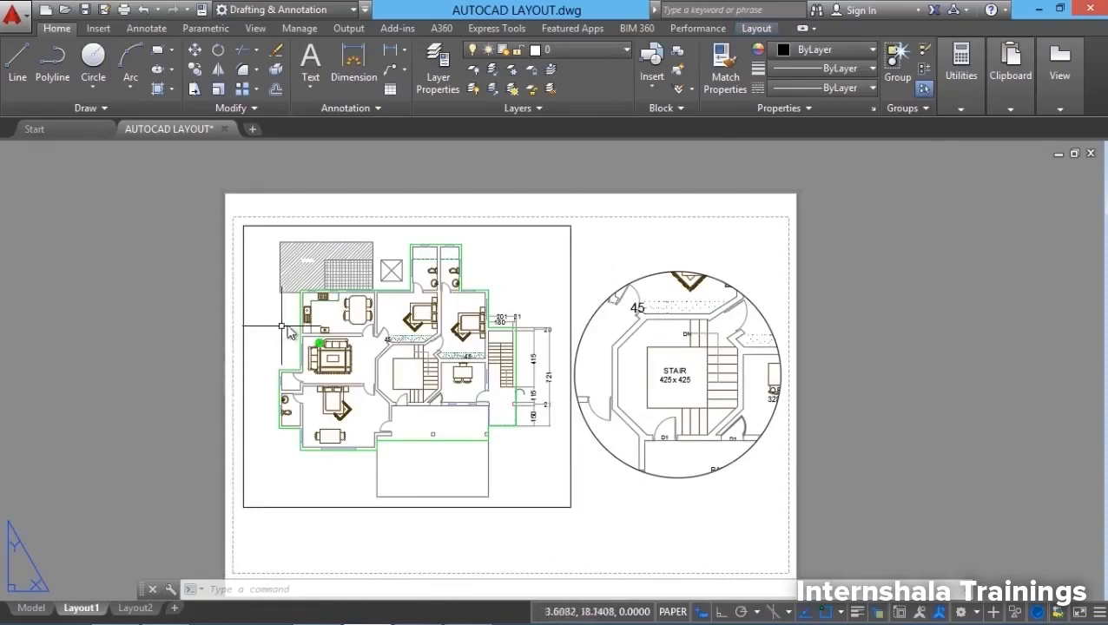
{"action": "left_click", "coordinate": [438, 91]}
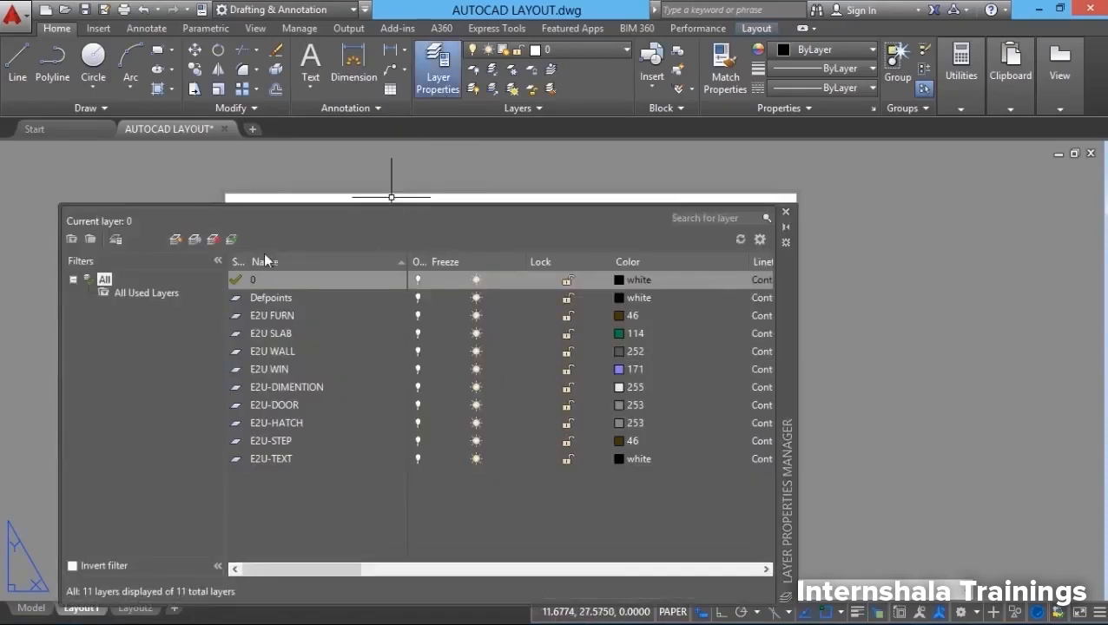
{"action": "left_click", "coordinate": [176, 240]}
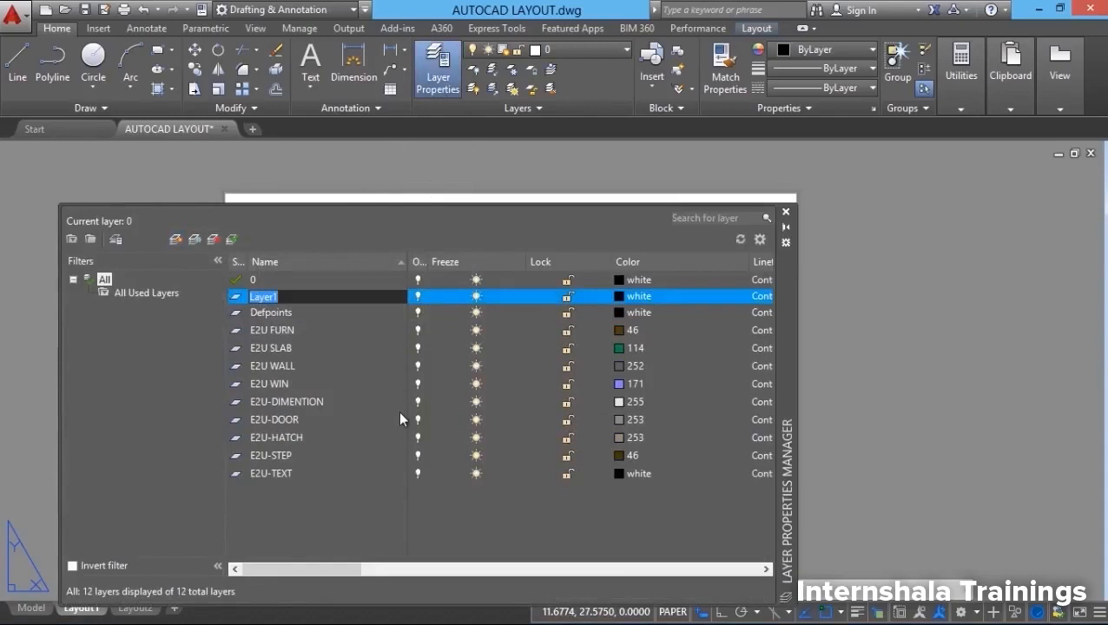
{"action": "type", "text": "VP BORDER"}
{"action": "key", "text": "Return"}
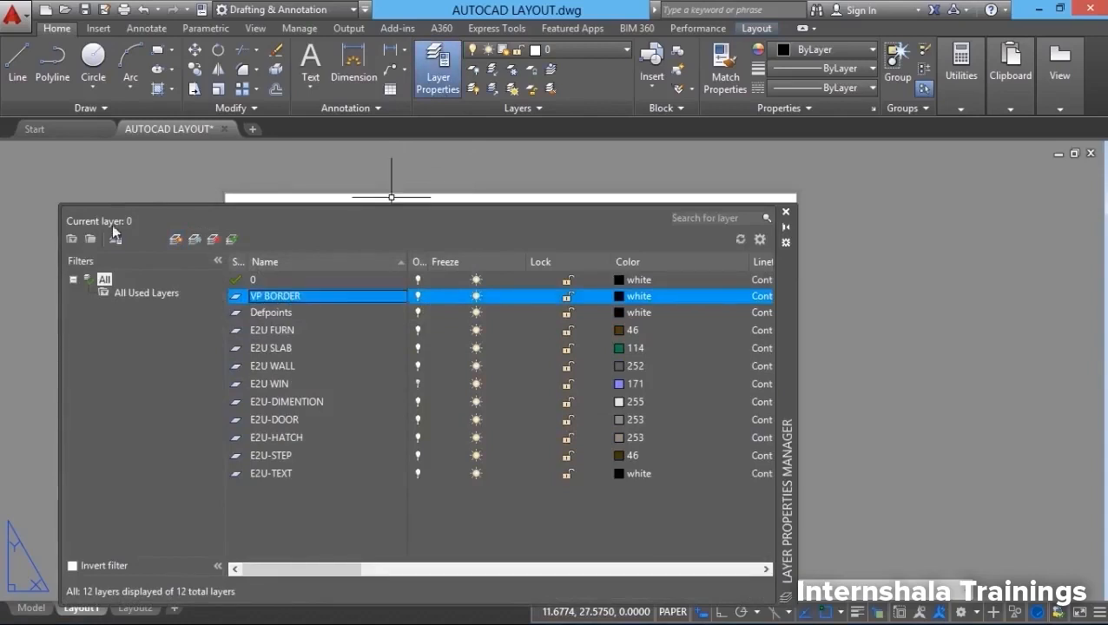
{"action": "left_click", "coordinate": [786, 212]}
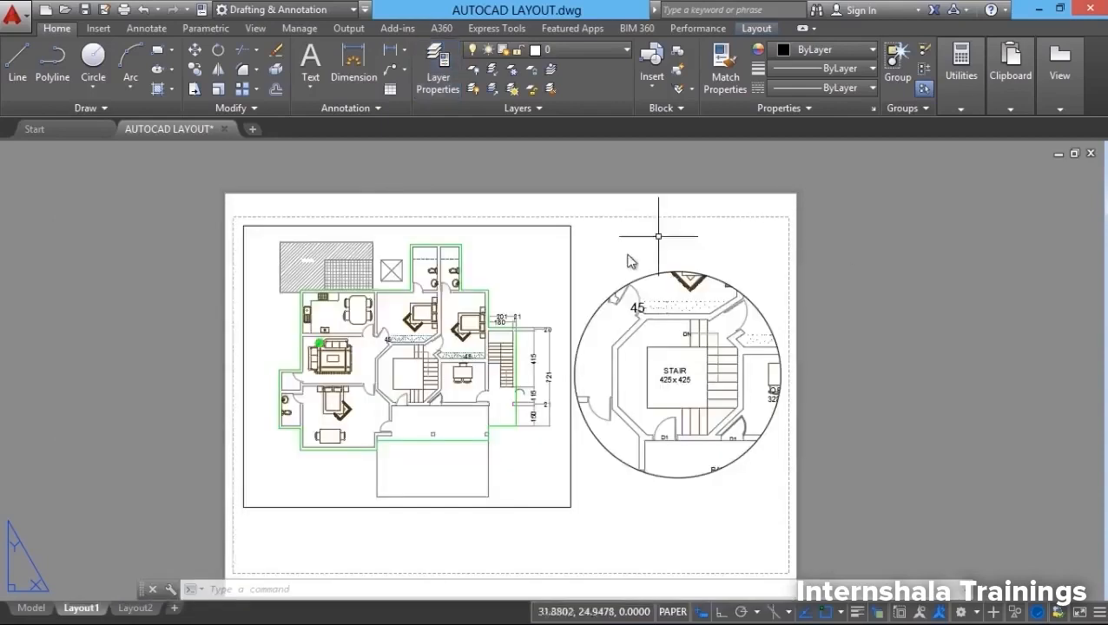
Step: Assign the rectangular viewport's frame to the VP BORDER layer and freeze that layer in the current viewport
{"action": "left_click", "coordinate": [570, 282]}
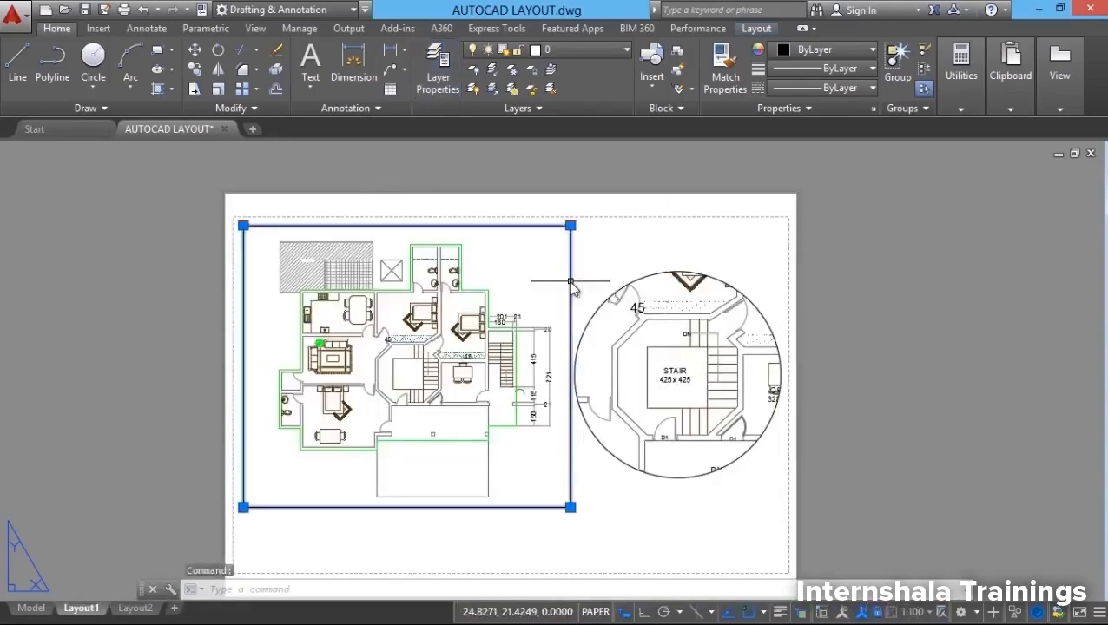
{"action": "left_click", "coordinate": [587, 54]}
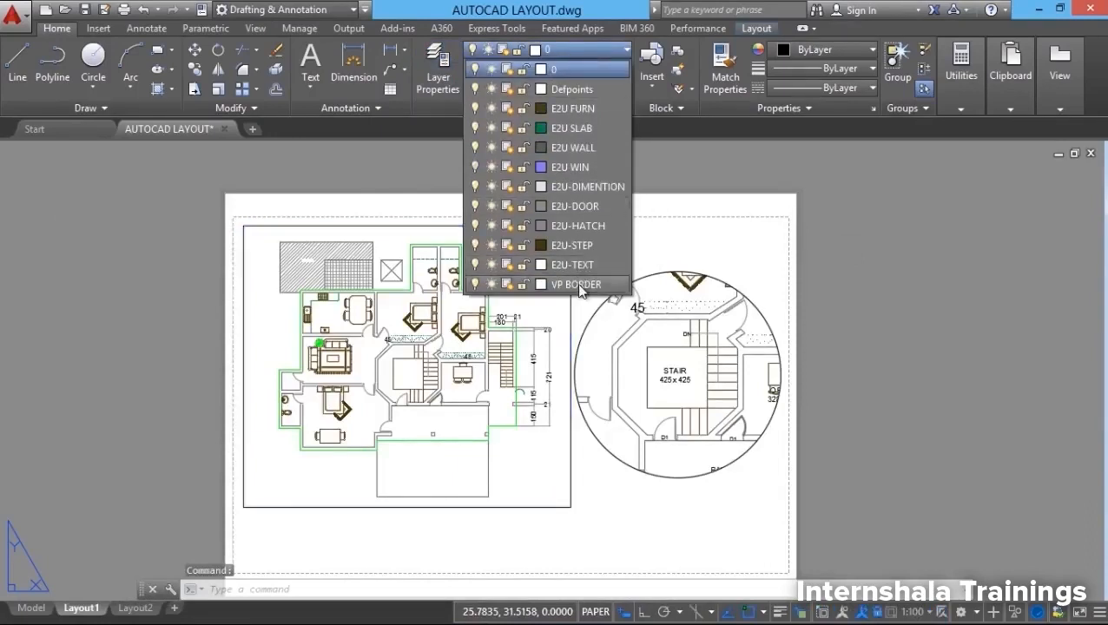
{"action": "left_click", "coordinate": [577, 284]}
{"action": "left_click", "coordinate": [573, 50]}
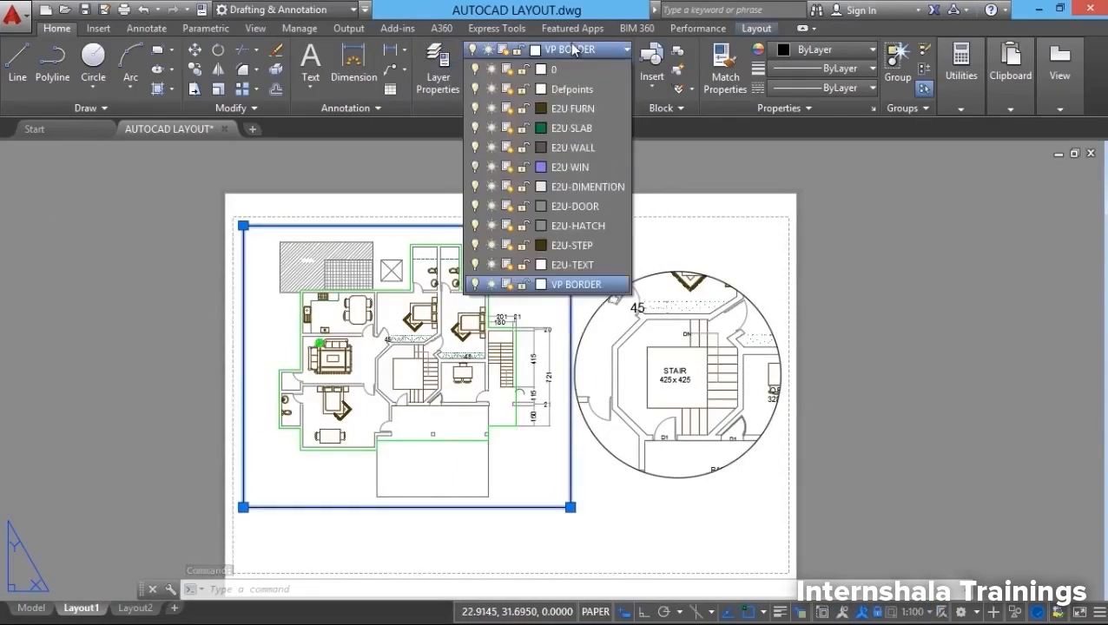
{"action": "left_click", "coordinate": [509, 287]}
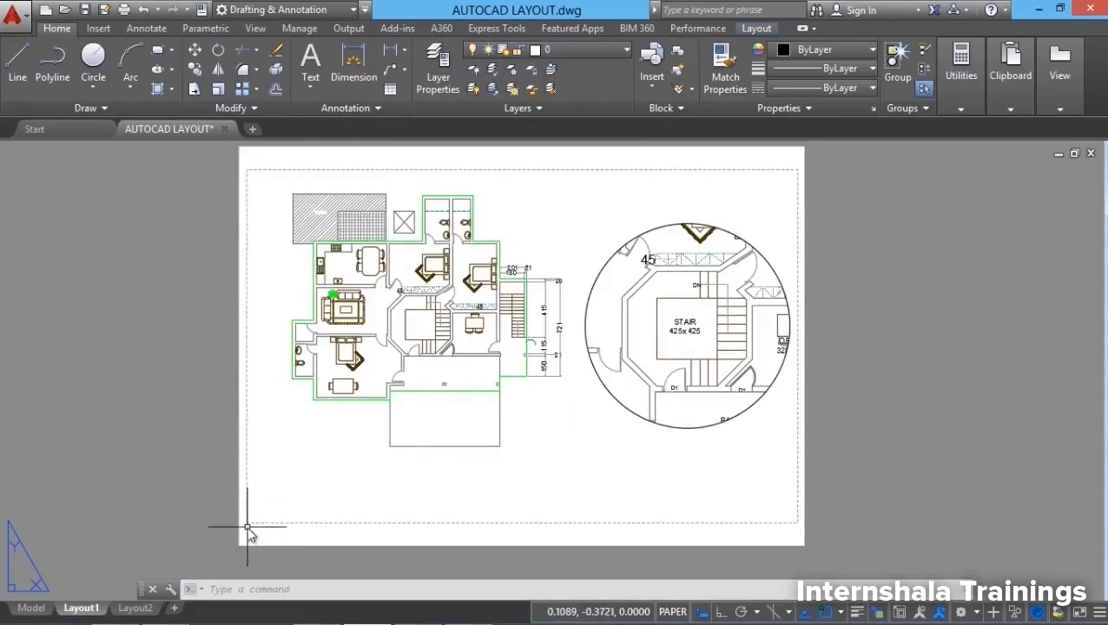
Step: Draw a rectangular sheet border along the dashed printable area, from its lower-left to its upper-right corner
{"action": "left_click", "coordinate": [174, 51]}
{"action": "left_click", "coordinate": [196, 77]}
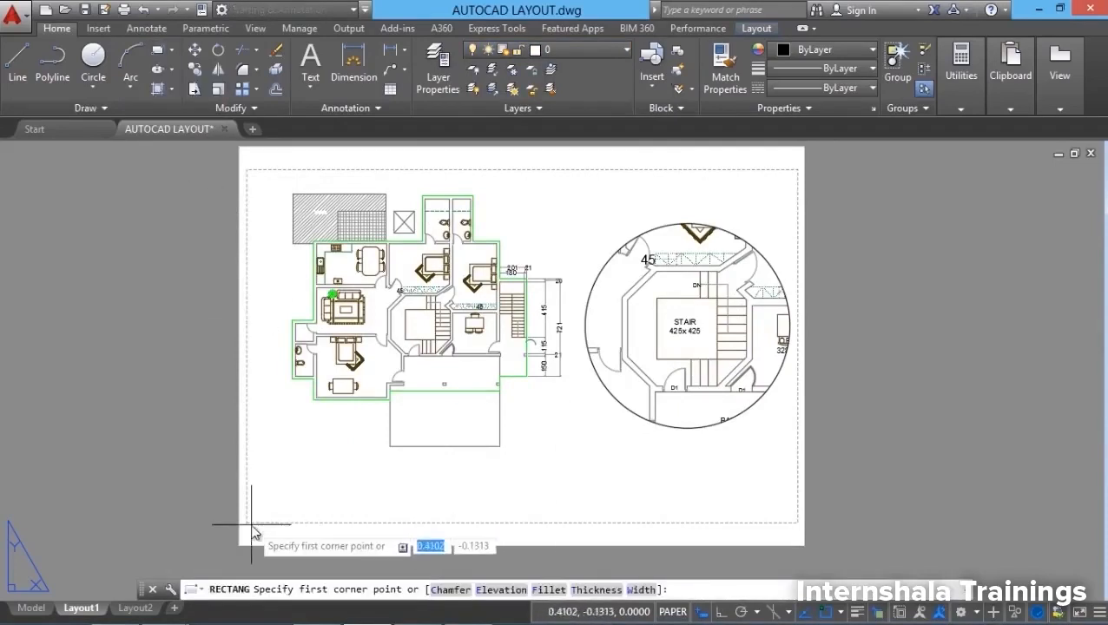
{"action": "scroll", "coordinate": [248, 526], "scroll_direction": "up", "scroll_amount": 4}
{"action": "scroll", "coordinate": [194, 556], "scroll_direction": "up", "scroll_amount": 5}
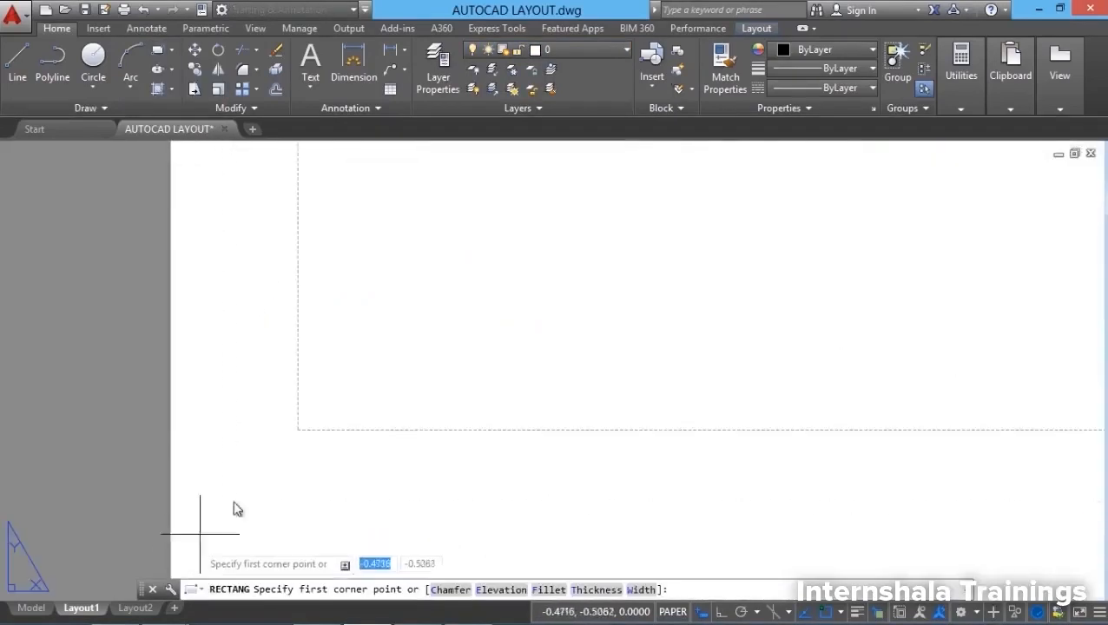
{"action": "left_click", "coordinate": [298, 429]}
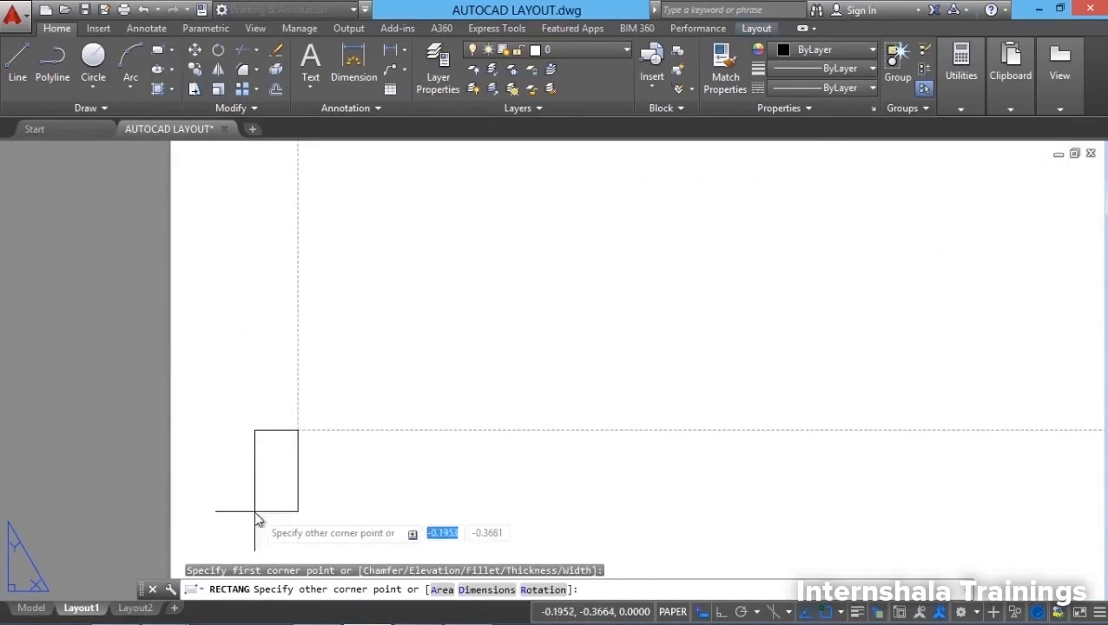
{"action": "scroll", "coordinate": [252, 517], "scroll_direction": "down", "scroll_amount": 5}
{"action": "scroll", "coordinate": [241, 515], "scroll_direction": "down", "scroll_amount": 2}
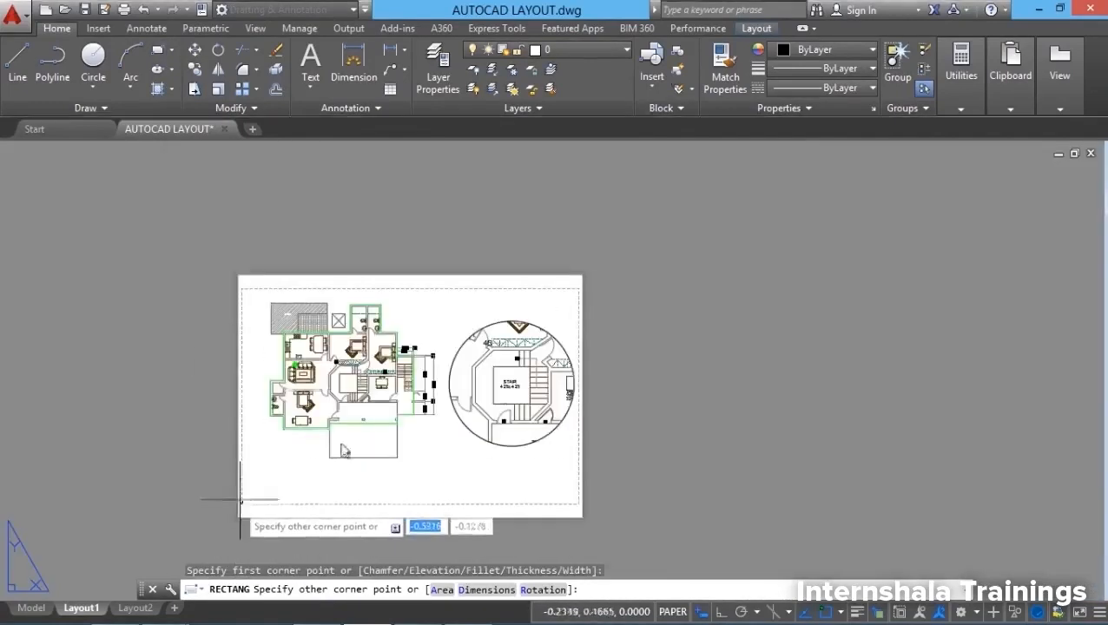
{"action": "scroll", "coordinate": [621, 345], "scroll_direction": "up", "scroll_amount": 10}
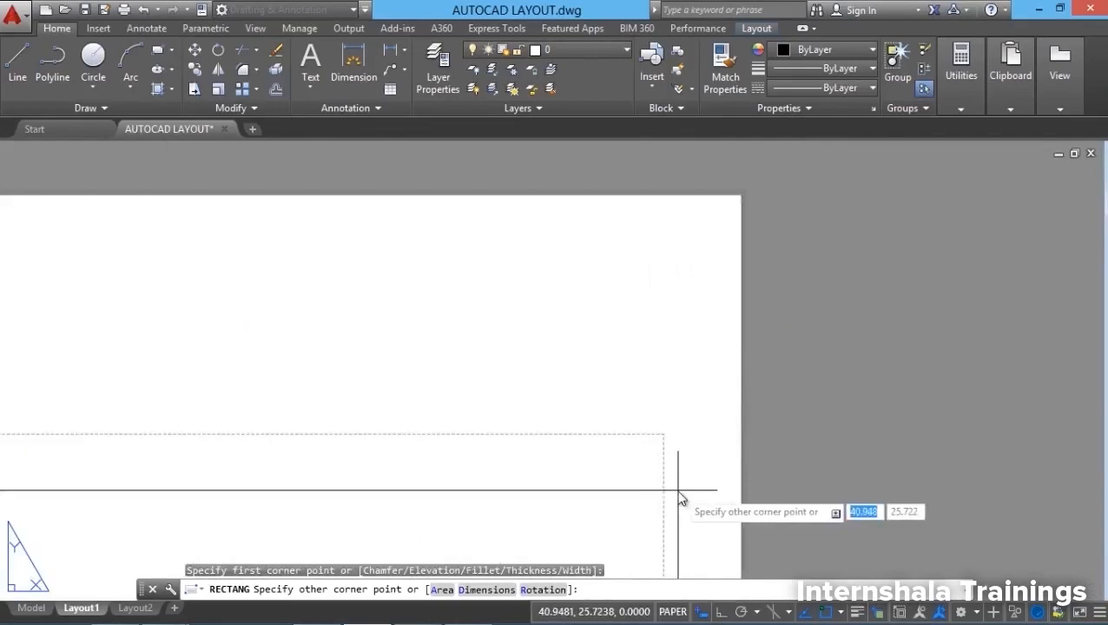
{"action": "scroll", "coordinate": [660, 461], "scroll_direction": "up", "scroll_amount": 2}
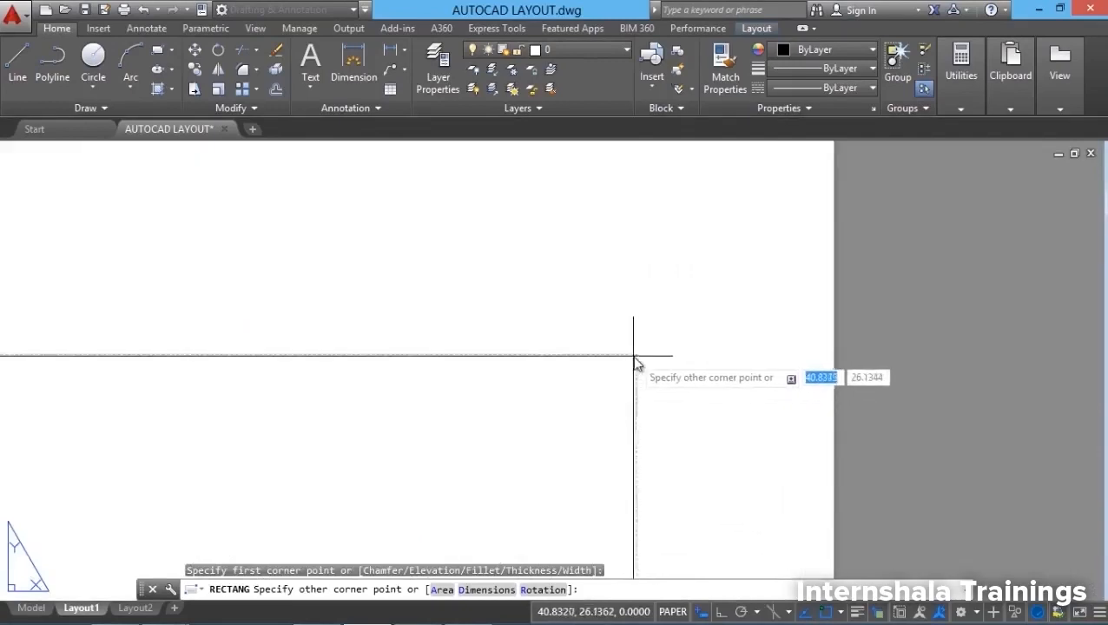
{"action": "scroll", "coordinate": [641, 334], "scroll_direction": "up", "scroll_amount": 2}
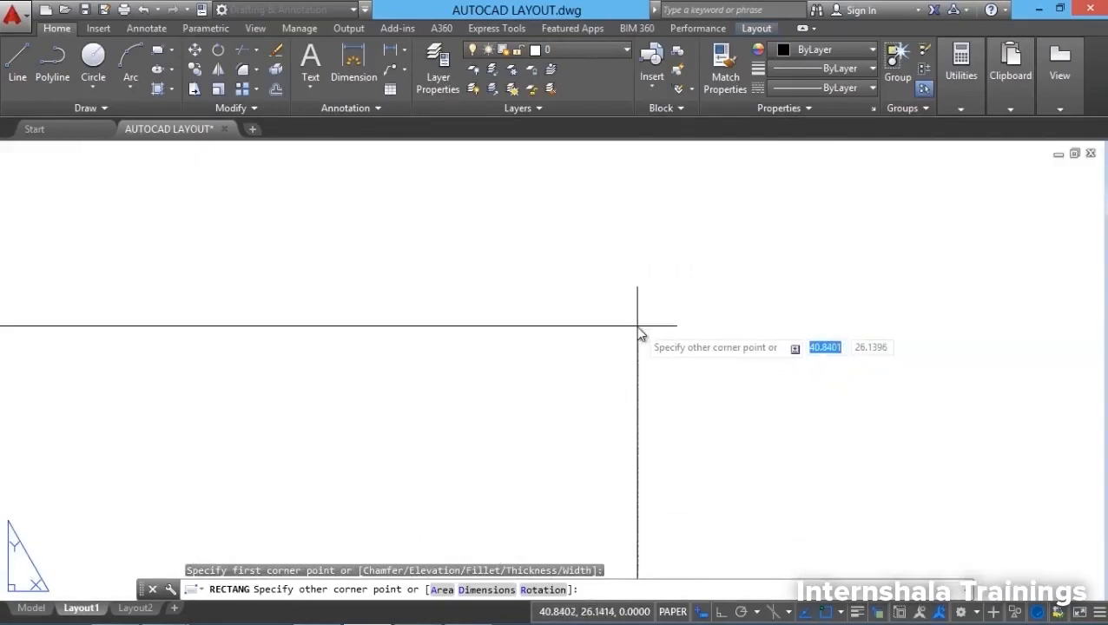
{"action": "left_click", "coordinate": [640, 332]}
Step: Offset the sheet border rectangle inward by 0.5
{"action": "scroll", "coordinate": [657, 247], "scroll_direction": "down", "scroll_amount": 1}
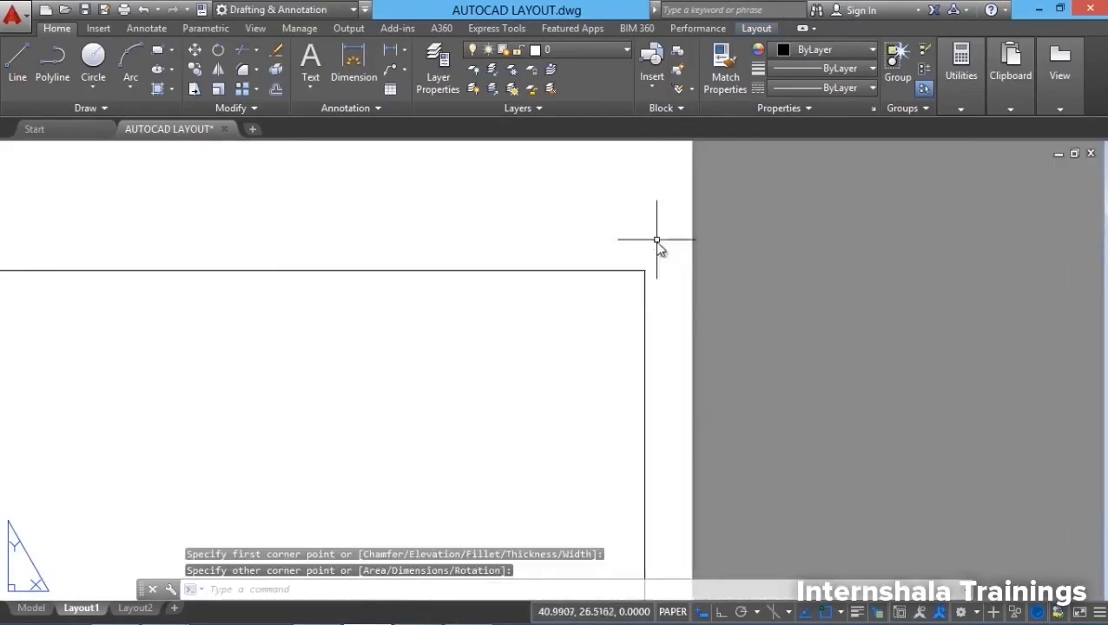
{"action": "scroll", "coordinate": [658, 248], "scroll_direction": "down", "scroll_amount": 4}
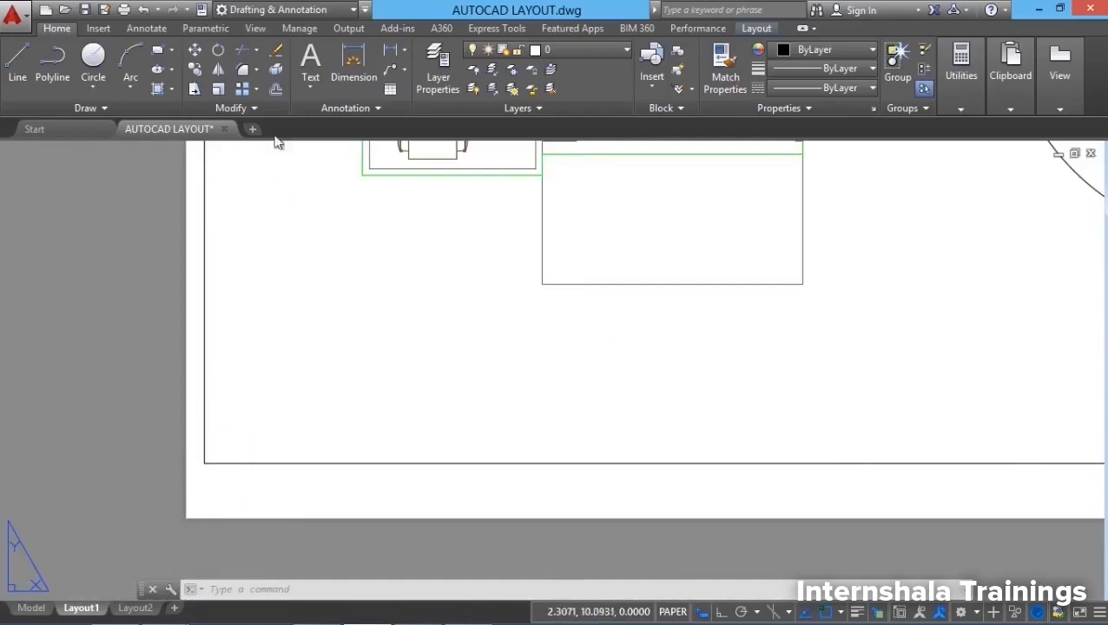
{"action": "left_click", "coordinate": [275, 92]}
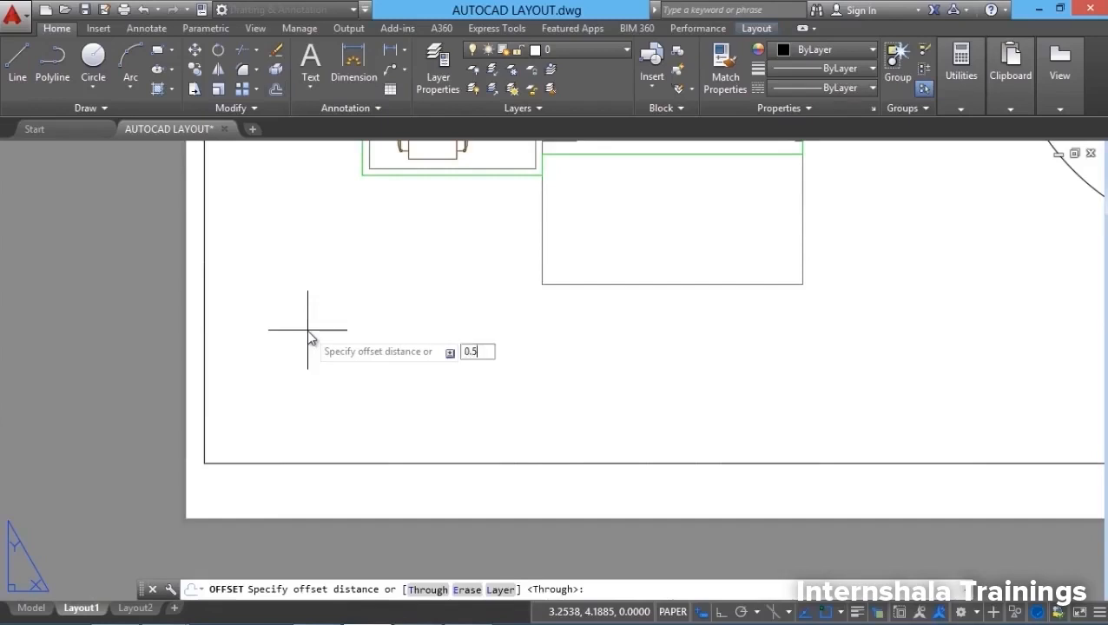
{"action": "type", "text": "0.5"}
{"action": "key", "text": "Return"}
{"action": "left_click", "coordinate": [411, 465]}
{"action": "left_click", "coordinate": [388, 365]}
{"action": "key", "text": "Escape"}
{"action": "key", "text": "Escape"}
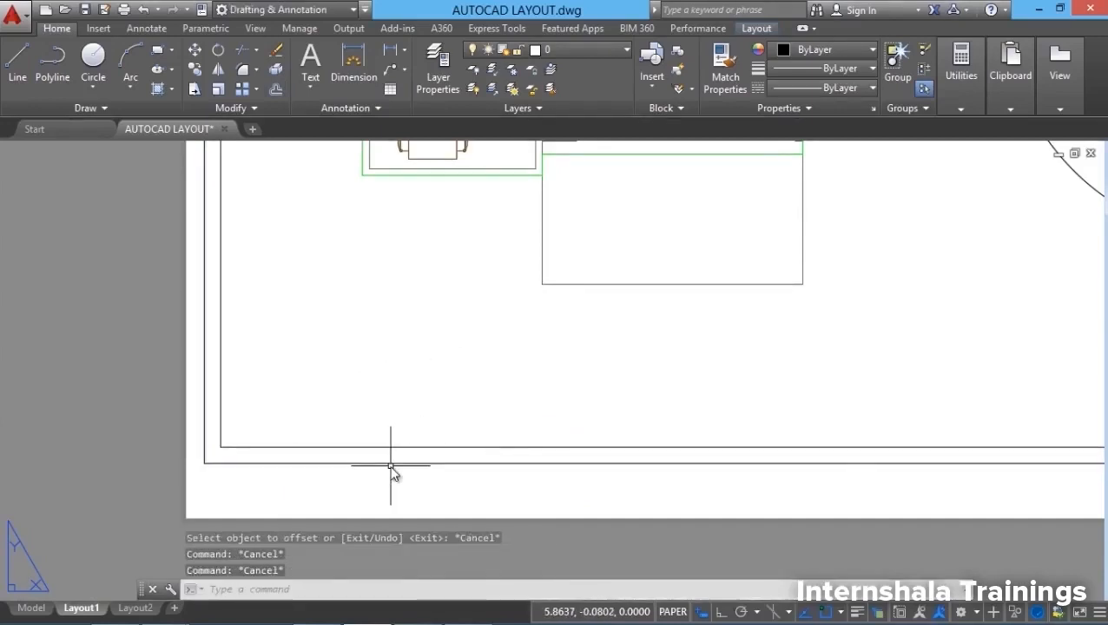
Step: Erase the outer sheet border rectangle, keeping only the inner offset one
{"action": "left_click", "coordinate": [387, 463]}
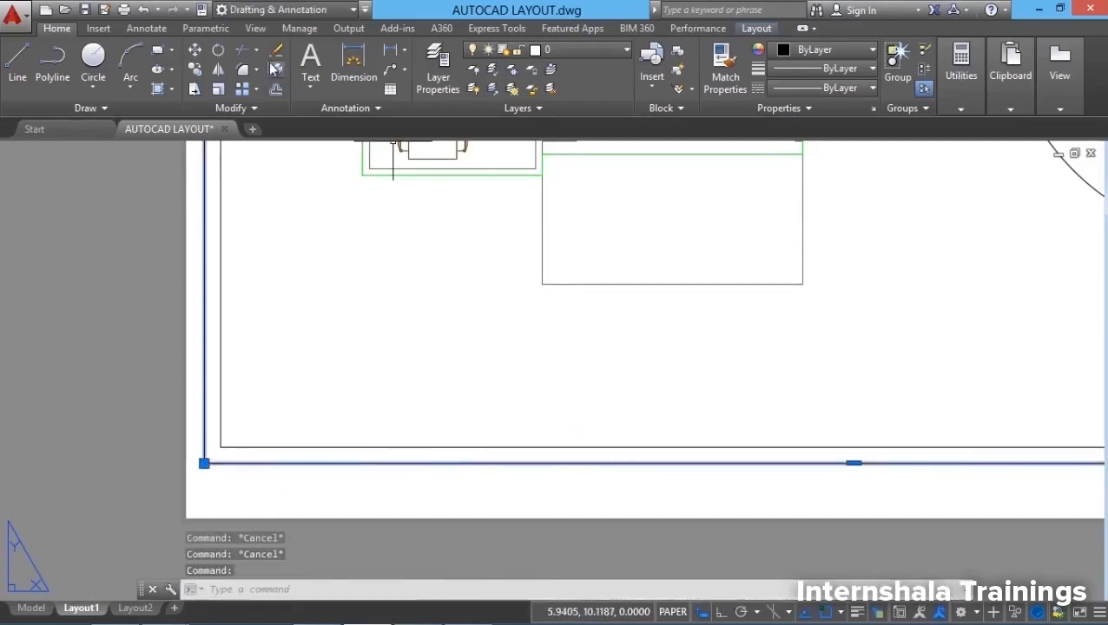
{"action": "scroll", "coordinate": [136, 510], "scroll_direction": "down", "scroll_amount": 1}
{"action": "middle_click_drag", "start_coordinate": [905, 312], "coordinate": [661, 526]}
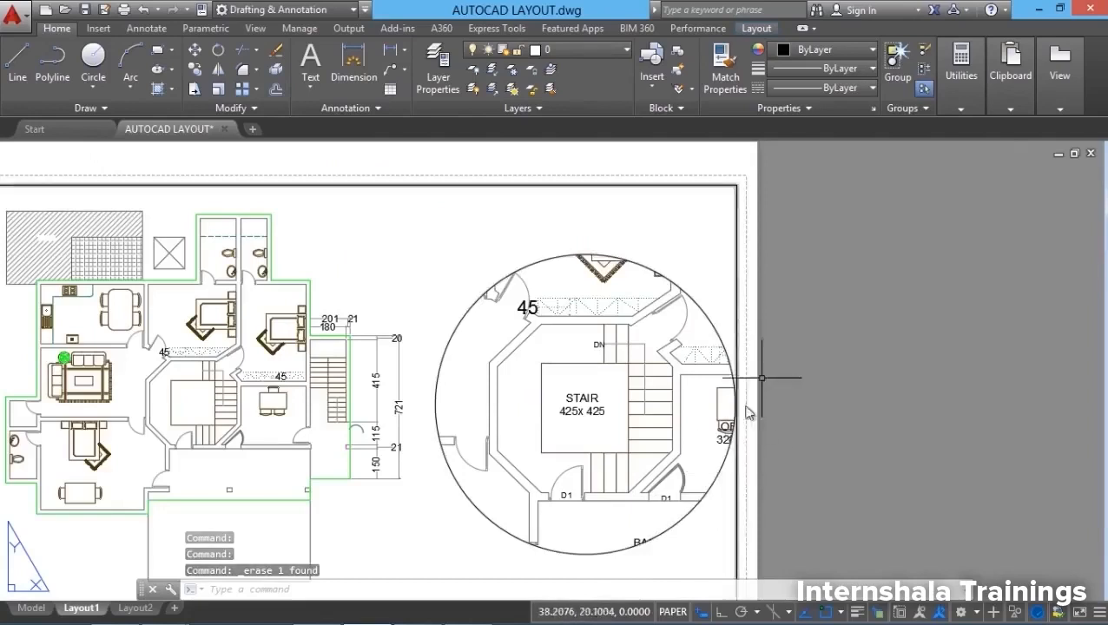
Step: Move the circular stair viewport slightly up and to the left, clear of the sheet border's right edge
{"action": "middle_click_drag", "start_coordinate": [705, 492], "coordinate": [653, 411]}
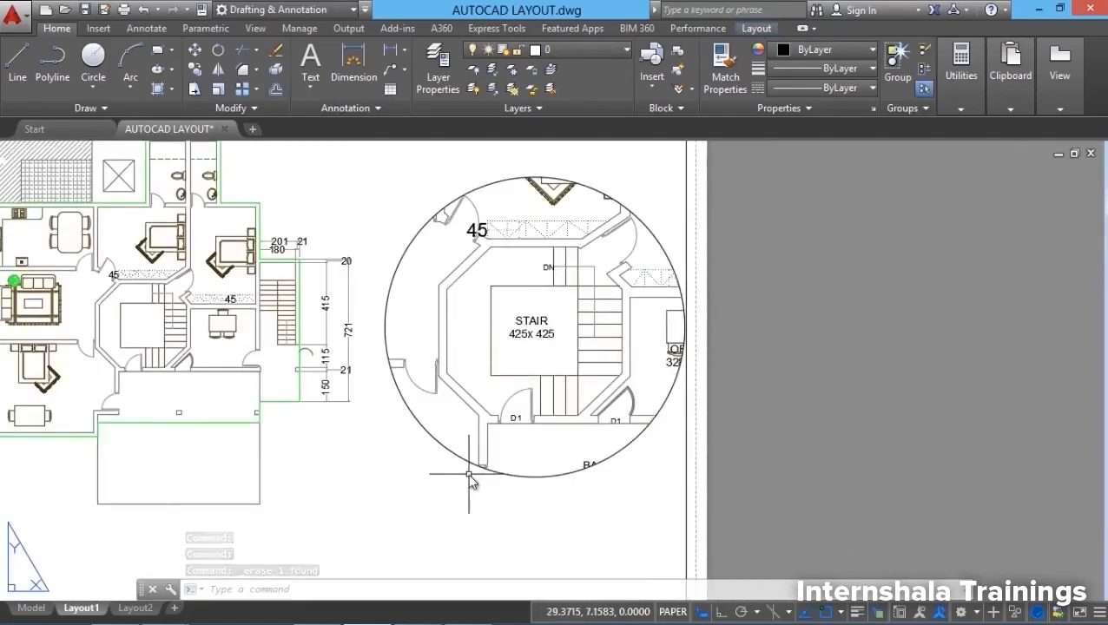
{"action": "middle_click_drag", "start_coordinate": [469, 475], "coordinate": [439, 537]}
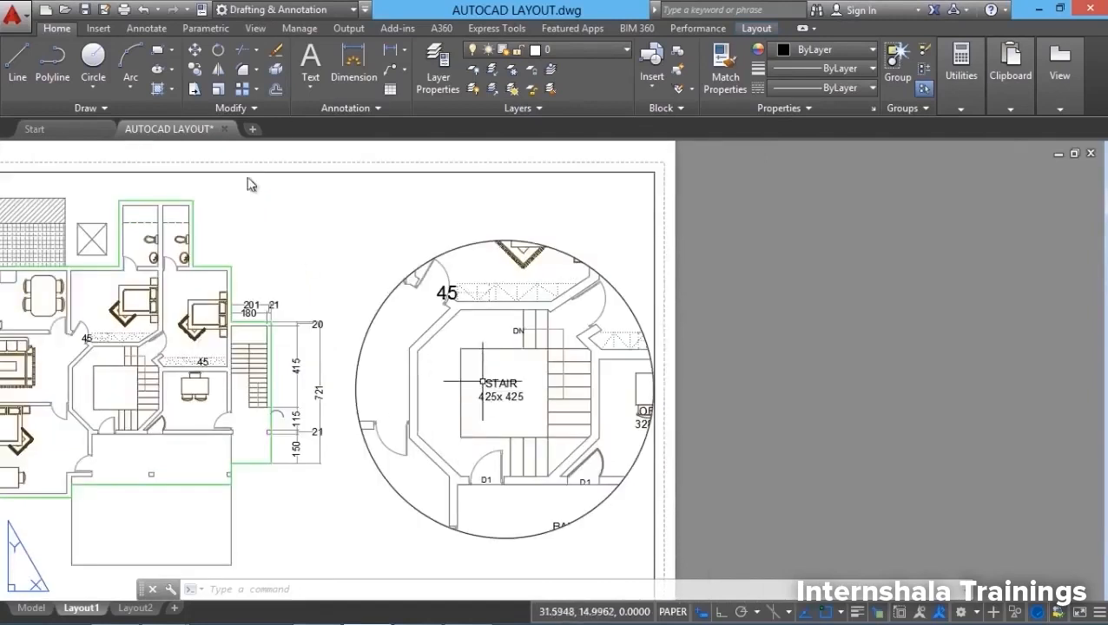
{"action": "left_click", "coordinate": [196, 52]}
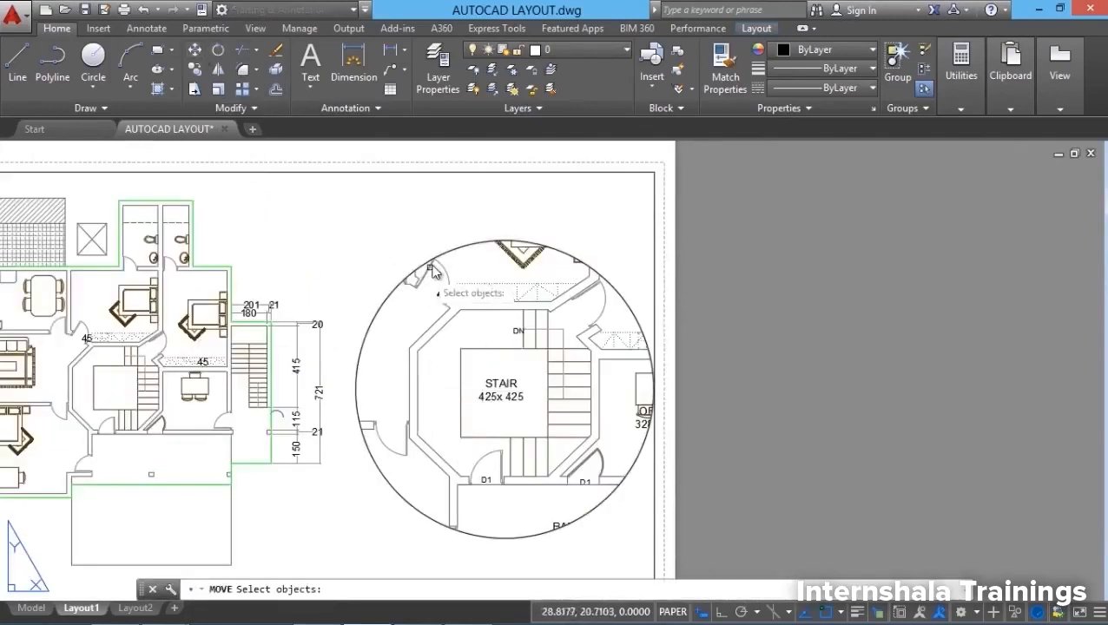
{"action": "left_click", "coordinate": [437, 259]}
{"action": "key", "text": "Return"}
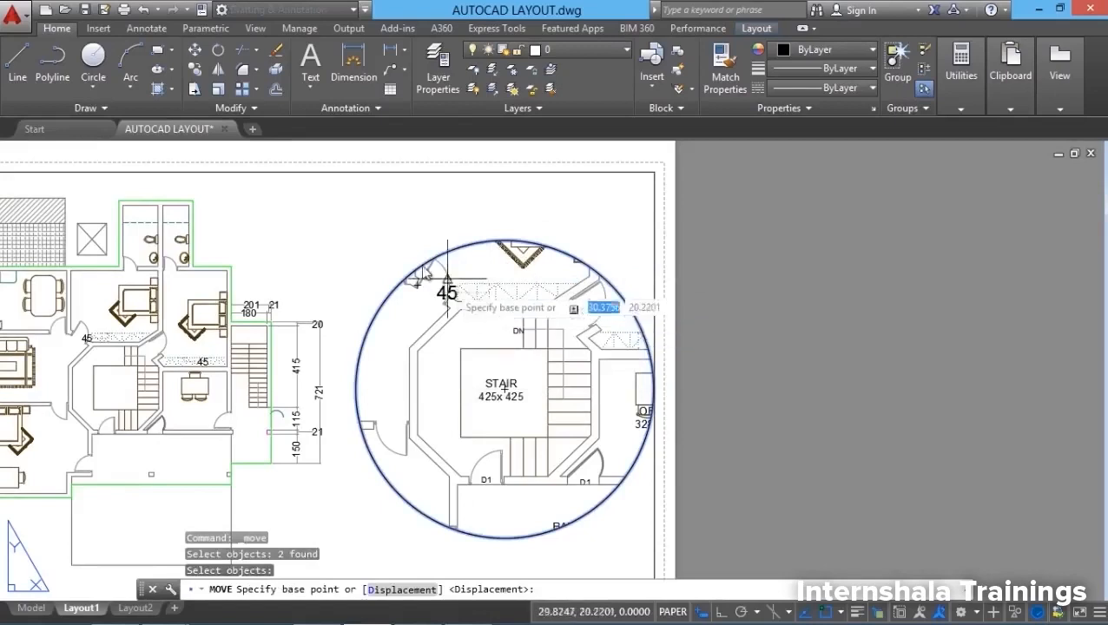
{"action": "left_click", "coordinate": [373, 237]}
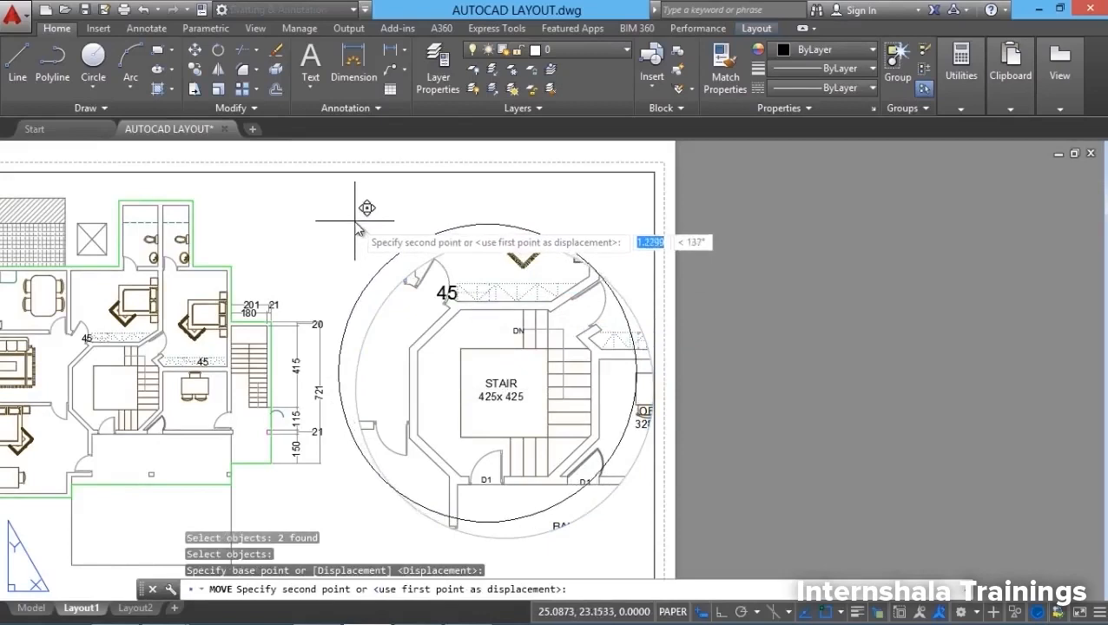
{"action": "left_click", "coordinate": [352, 199]}
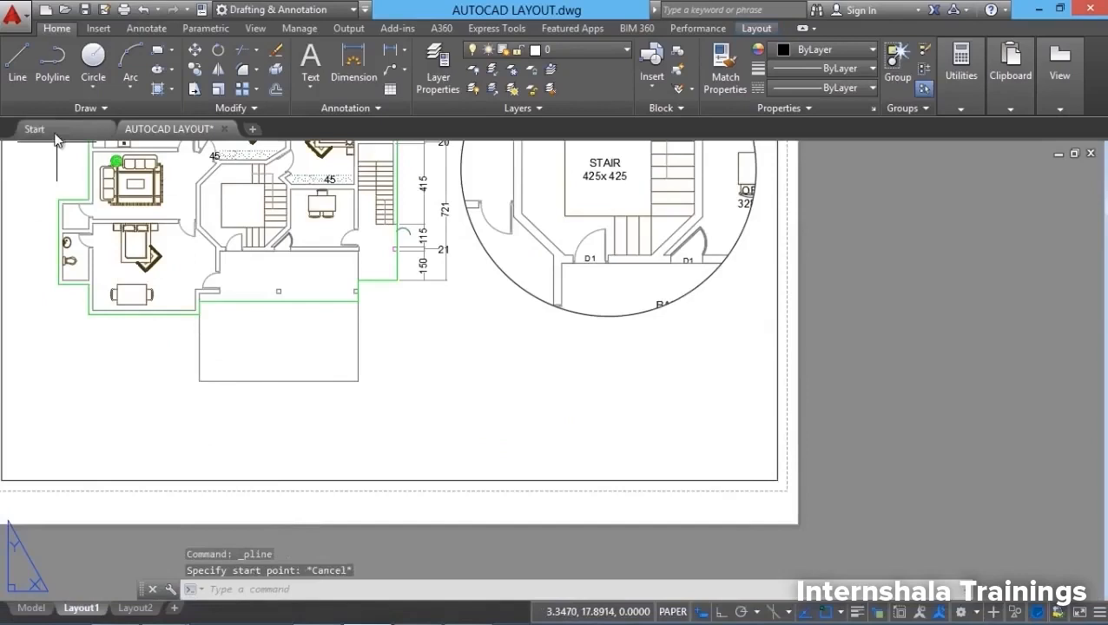
Step: With Ortho on, draw a line 6 units straight up from the border's bottom edge, starting 15 units left of its lower-right corner
{"action": "left_click", "coordinate": [17, 61]}
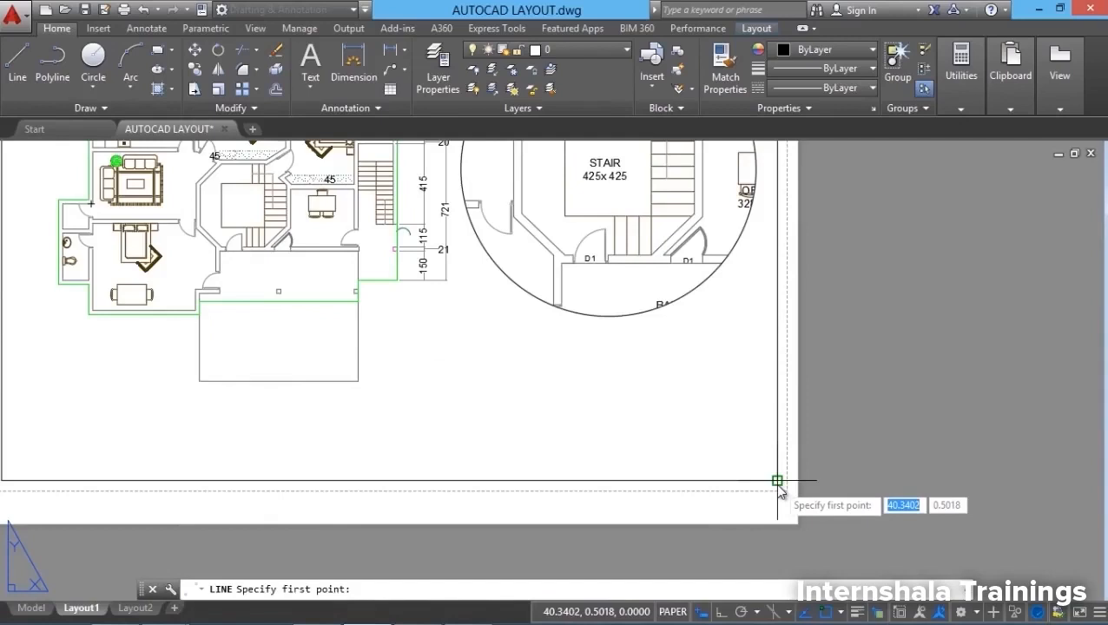
{"action": "right_click", "coordinate": [629, 198], "text": "shift"}
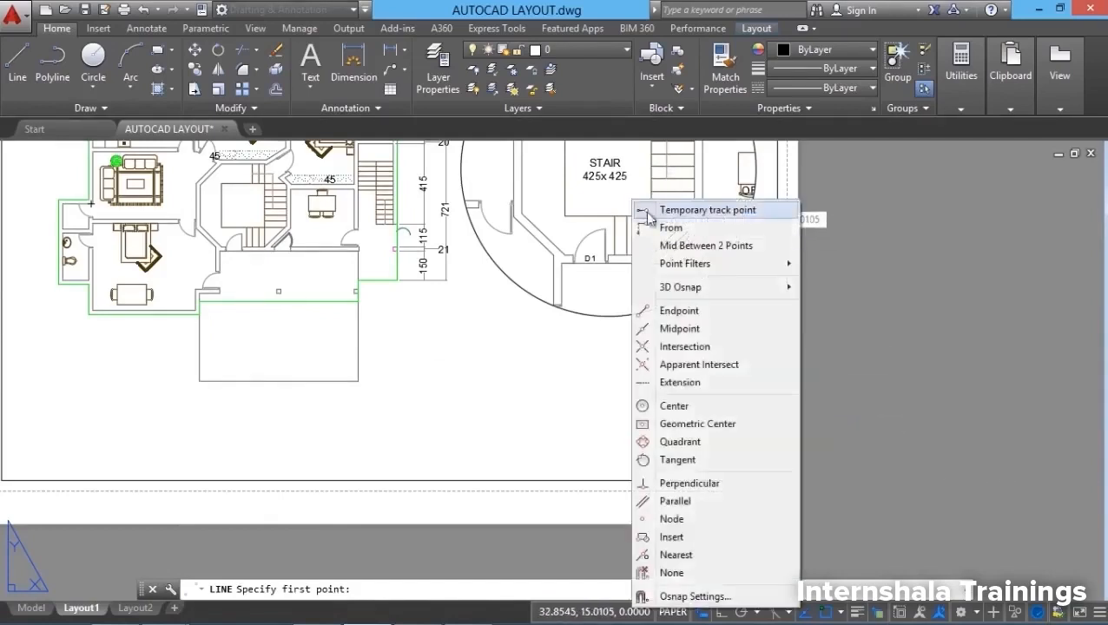
{"action": "left_click", "coordinate": [671, 228]}
{"action": "left_click", "coordinate": [778, 481]}
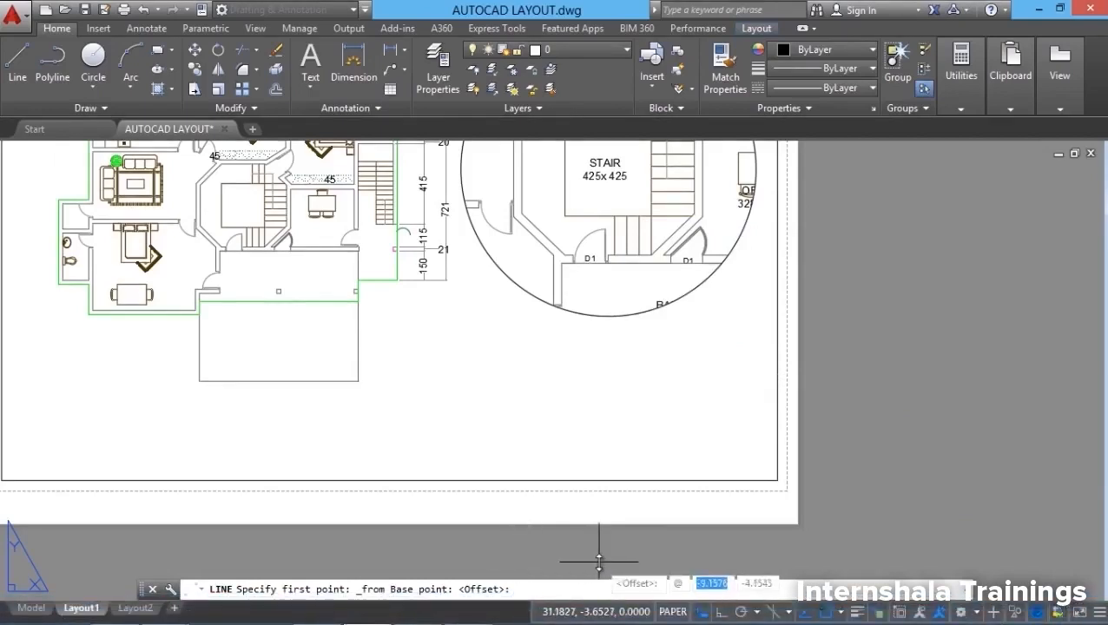
{"action": "type", "text": "15"}
{"action": "key", "text": "Tab"}
{"action": "type", "text": "1"}
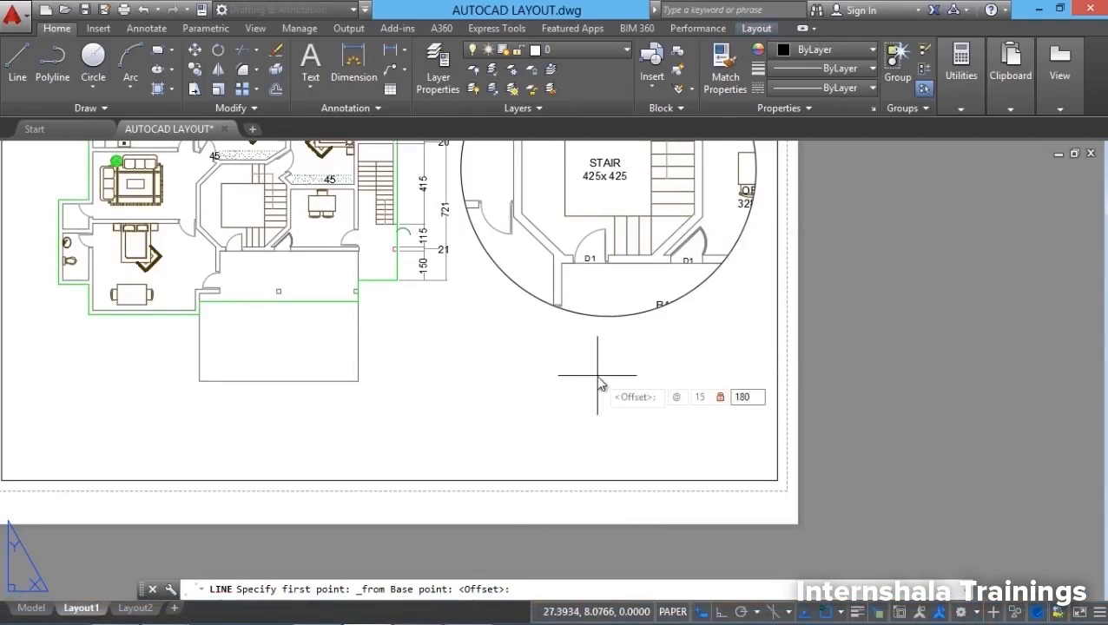
{"action": "key", "text": "Return"}
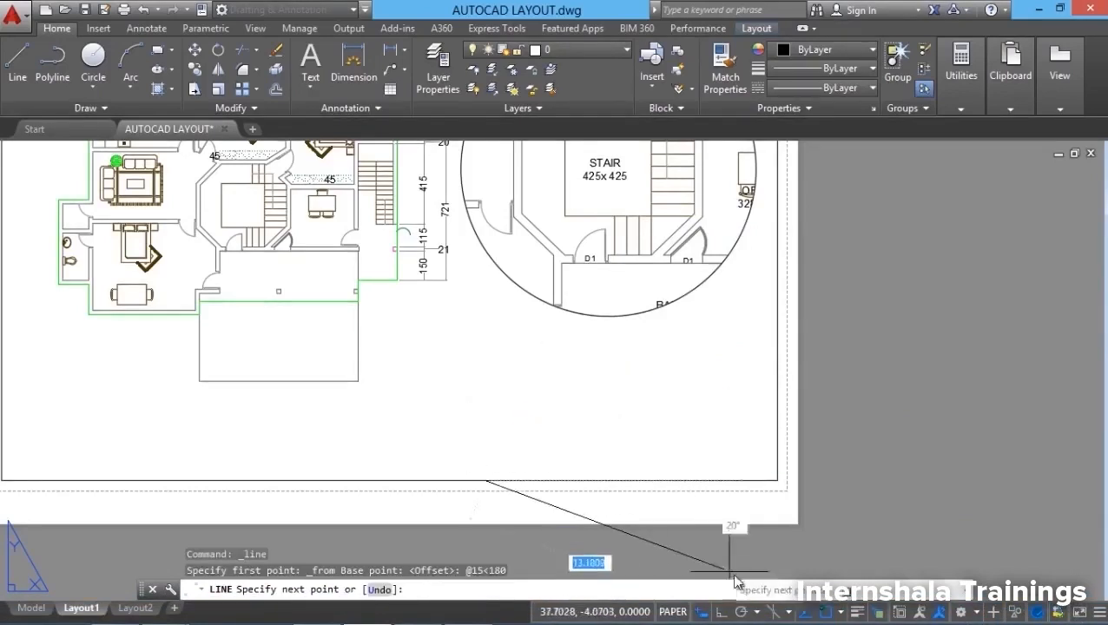
{"action": "left_click", "coordinate": [721, 612]}
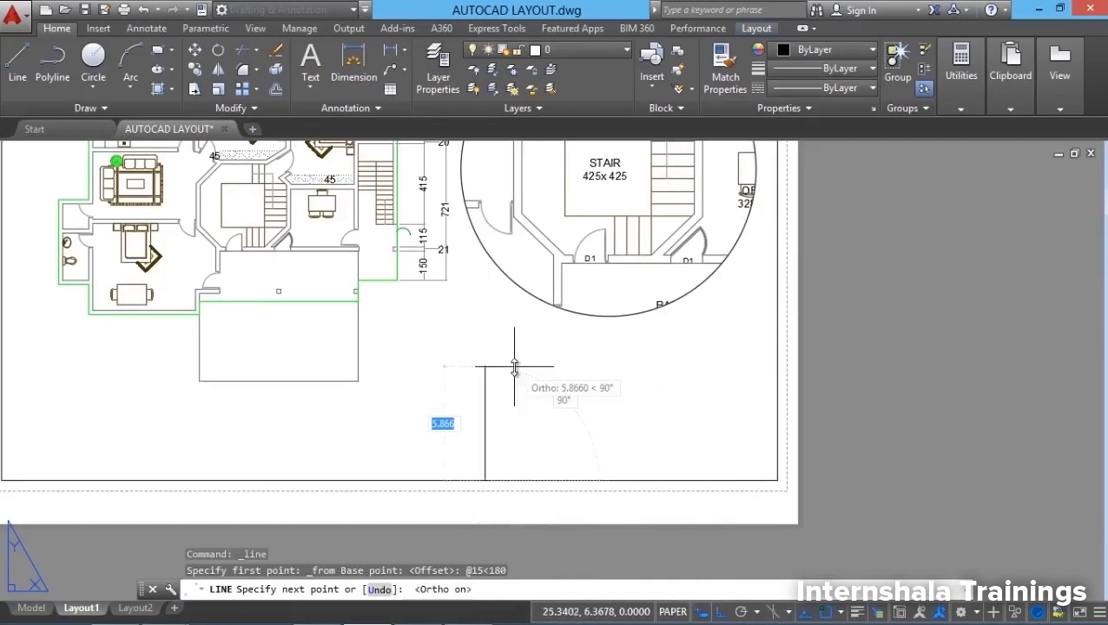
{"action": "type", "text": "6"}
{"action": "key", "text": "Return"}
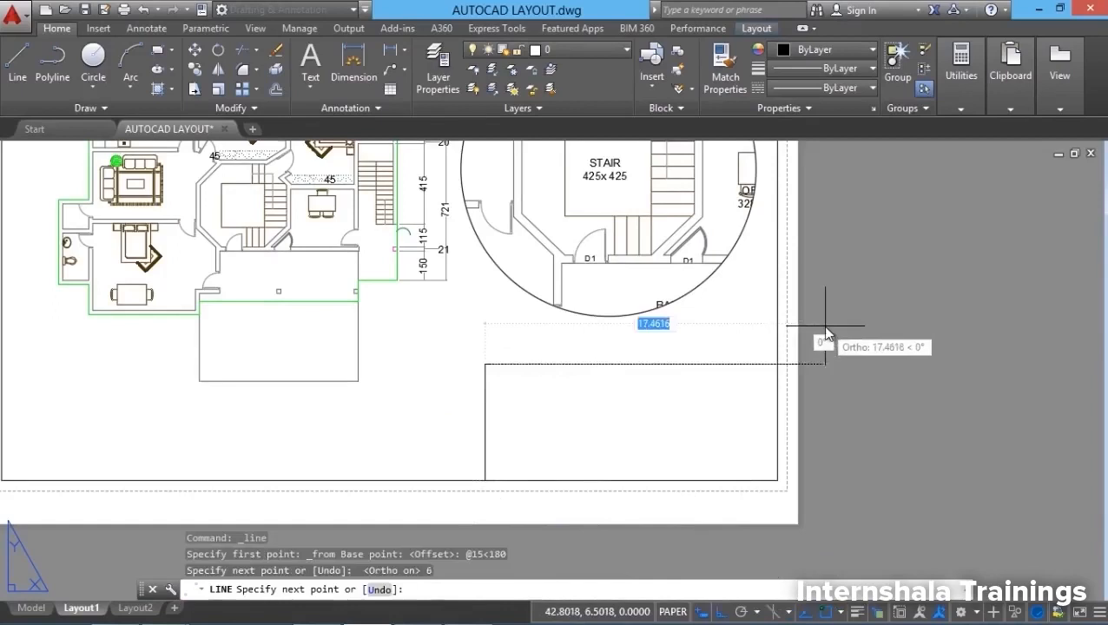
Step: Continue the line horizontally to meet the sheet border's right edge perpendicularly, closing the title block outline
{"action": "right_click", "coordinate": [817, 339], "text": "shift"}
{"action": "left_click", "coordinate": [900, 501]}
{"action": "left_click", "coordinate": [780, 380]}
{"action": "scroll", "coordinate": [577, 445], "scroll_direction": "down", "scroll_amount": 2}
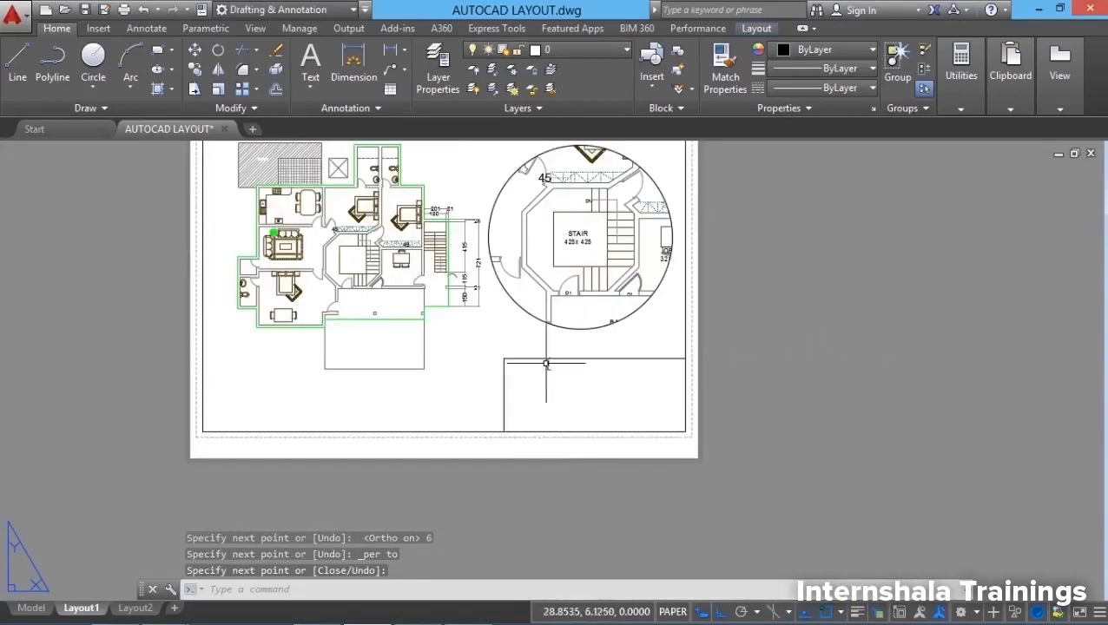
Step: Offset the title block's top line downward by 2 twice to divide the block into three rows
{"action": "scroll", "coordinate": [547, 414], "scroll_direction": "up", "scroll_amount": 2}
{"action": "middle_click_drag", "start_coordinate": [547, 414], "coordinate": [520, 444]}
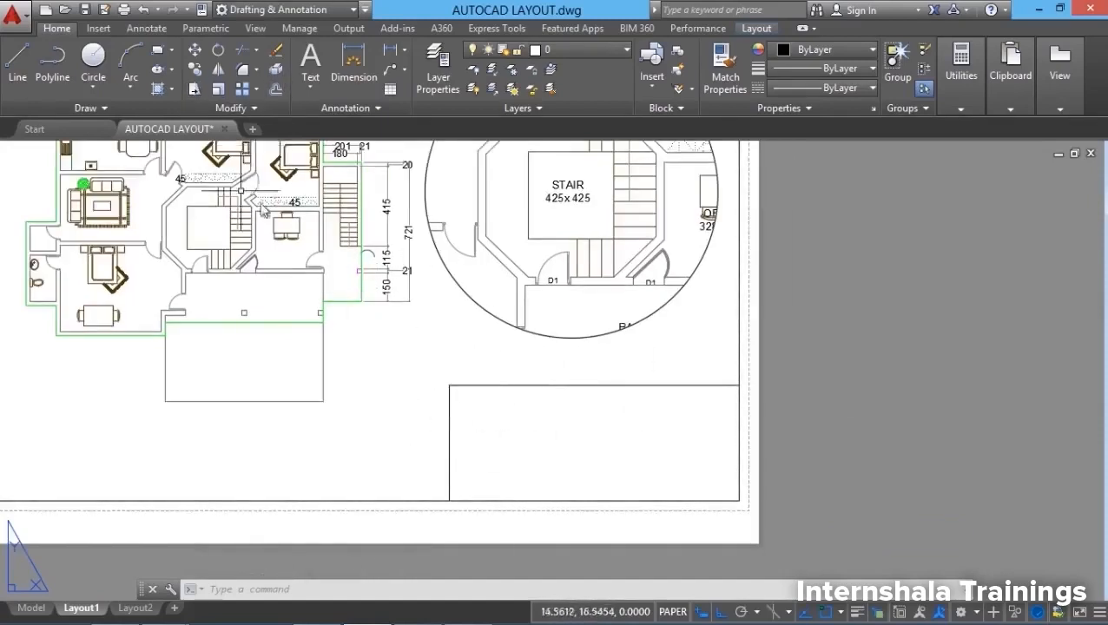
{"action": "left_click", "coordinate": [276, 90]}
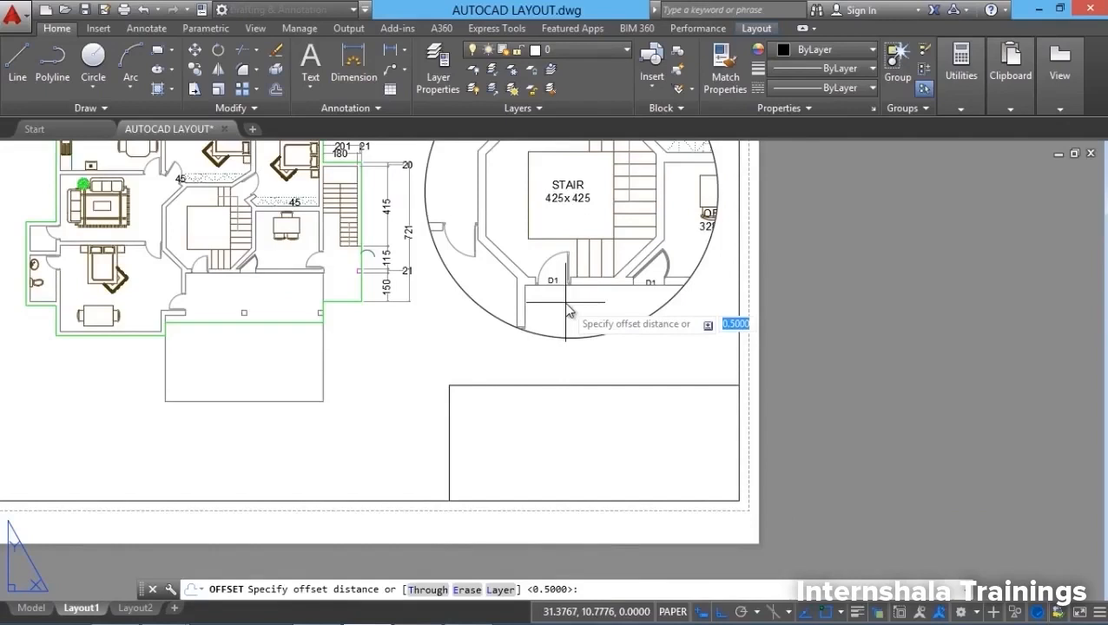
{"action": "type", "text": "2"}
{"action": "key", "text": "Return"}
{"action": "left_click", "coordinate": [567, 388]}
{"action": "left_click", "coordinate": [572, 439]}
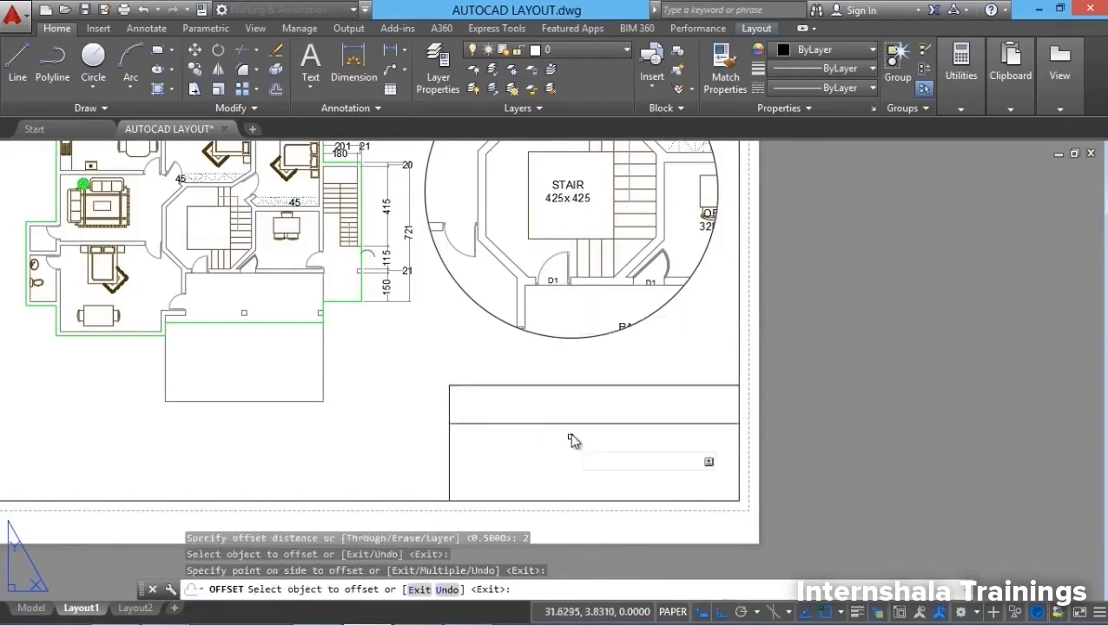
{"action": "left_click", "coordinate": [574, 424]}
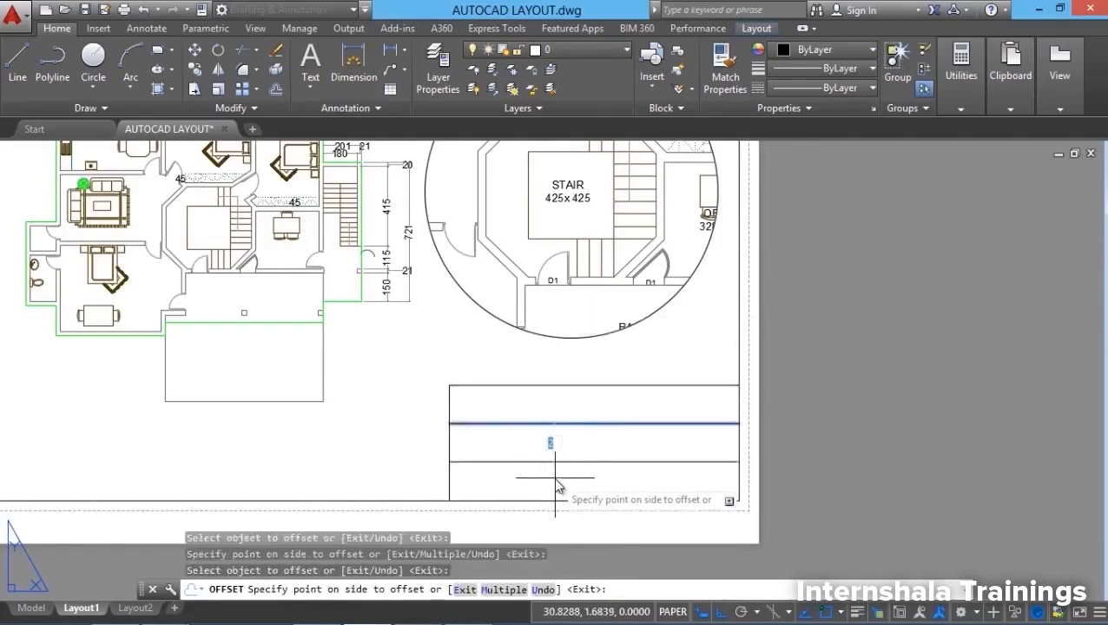
{"action": "left_click", "coordinate": [564, 448]}
{"action": "key", "text": "Escape"}
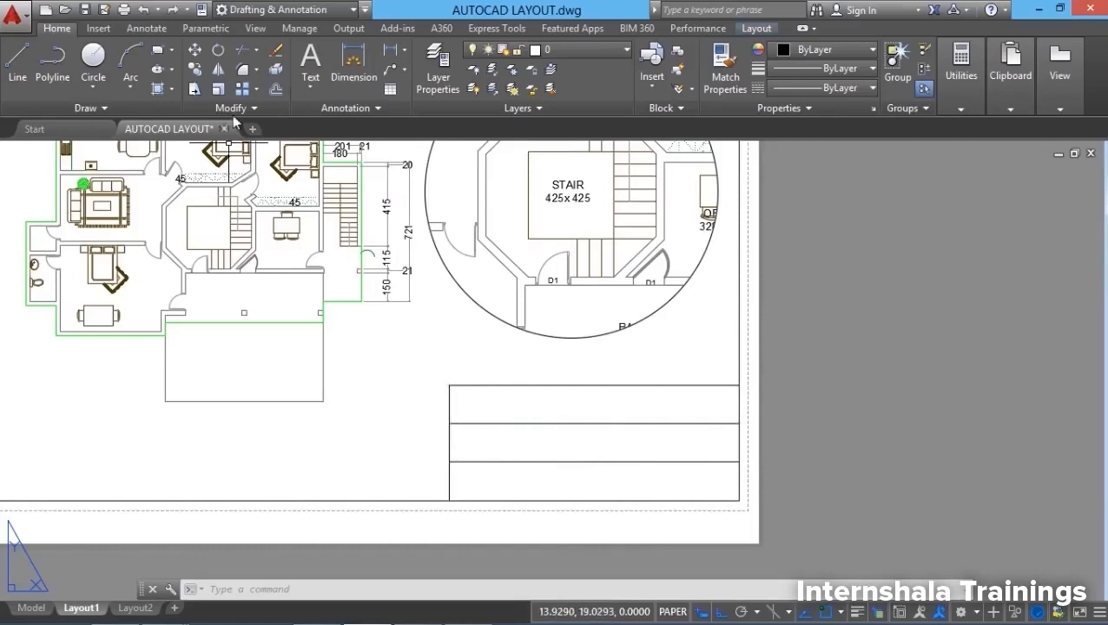
Step: Offset the title block's left line by 3 to the right to form a narrow first column
{"action": "left_click", "coordinate": [274, 91]}
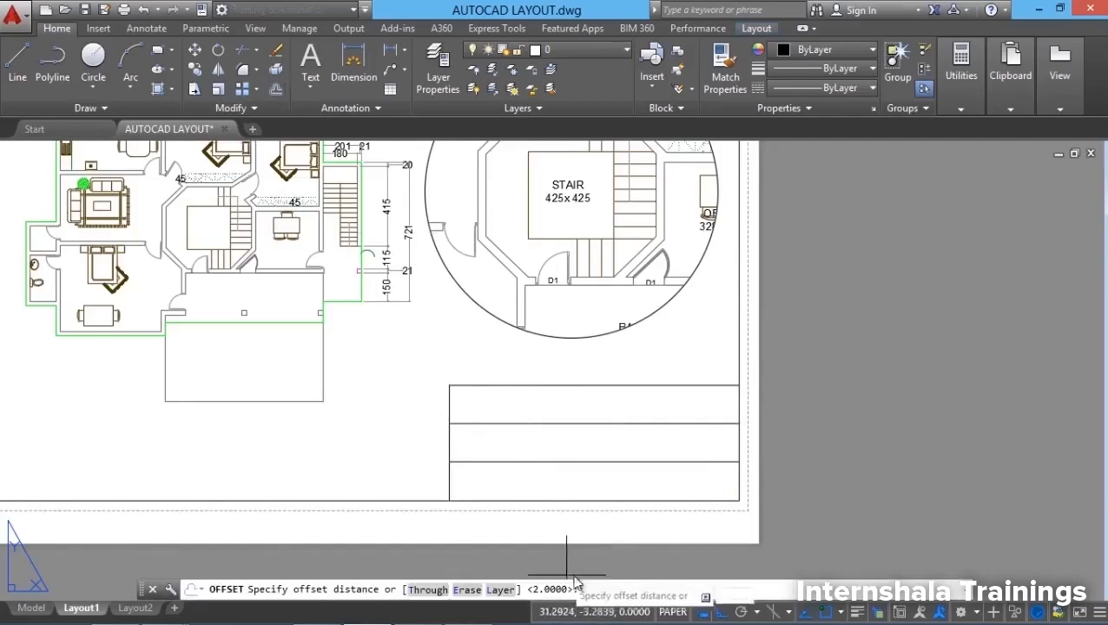
{"action": "type", "text": "3"}
{"action": "key", "text": "Return"}
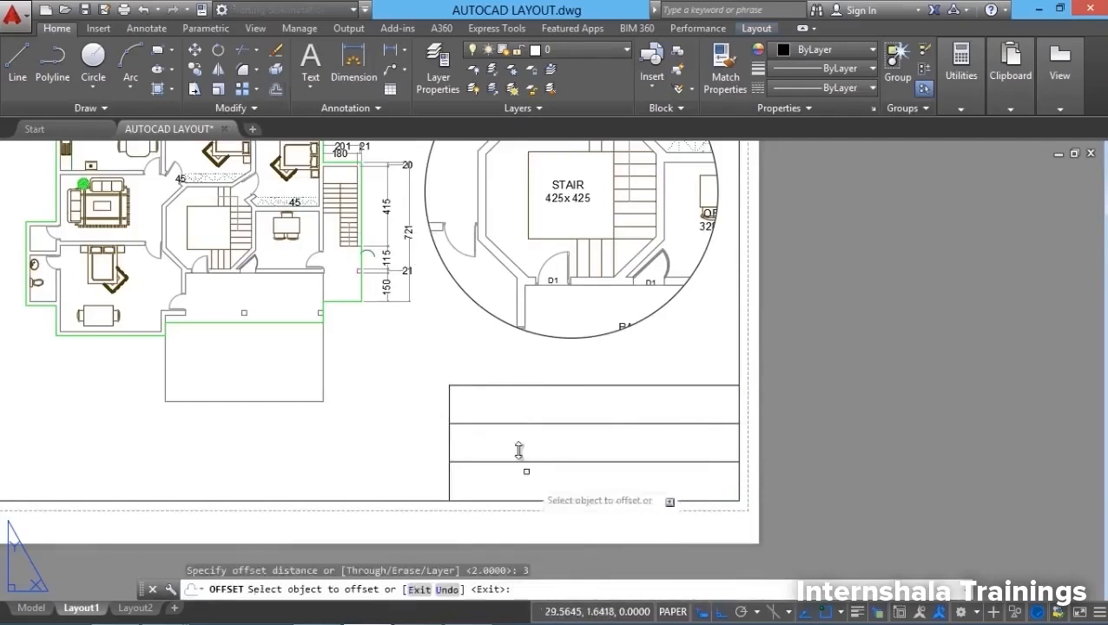
{"action": "left_click", "coordinate": [449, 443]}
{"action": "left_click", "coordinate": [506, 444]}
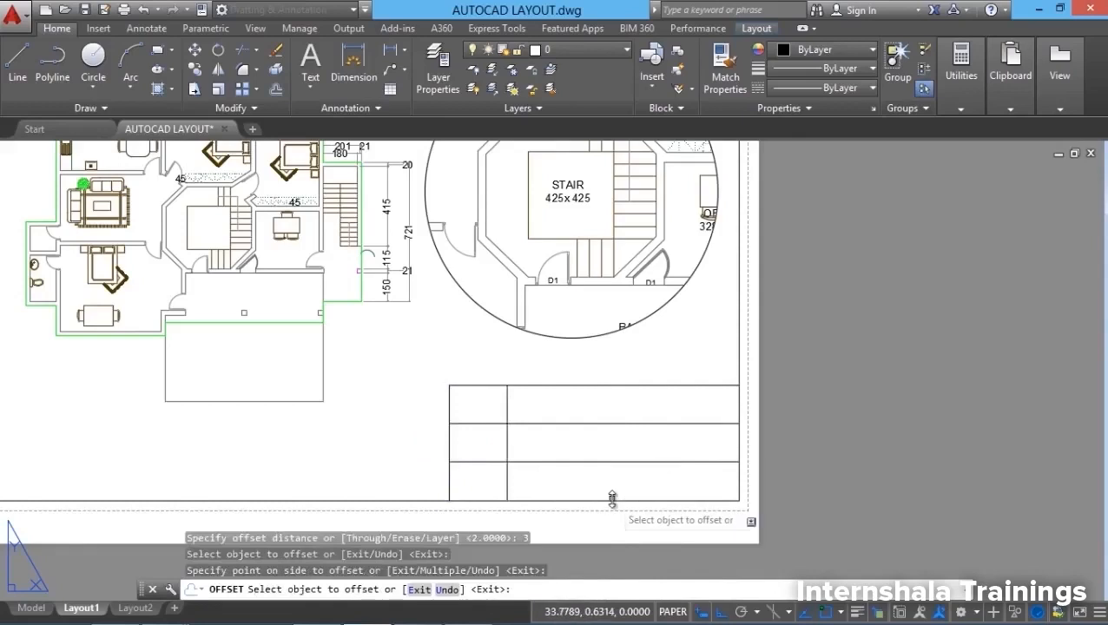
{"action": "key", "text": "Escape"}
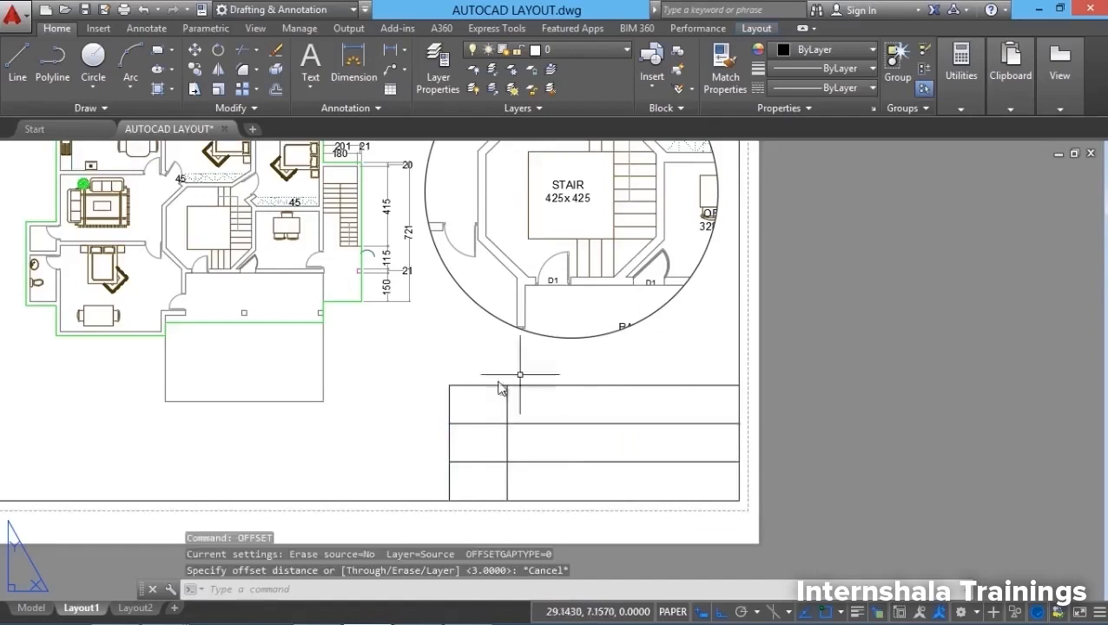
Step: Draw a vertical divider across the middle row, starting 6 units at 0° from the lower row line's intersection with the column line
{"action": "right_click", "coordinate": [582, 309], "text": "shift"}
{"action": "left_click", "coordinate": [642, 247]}
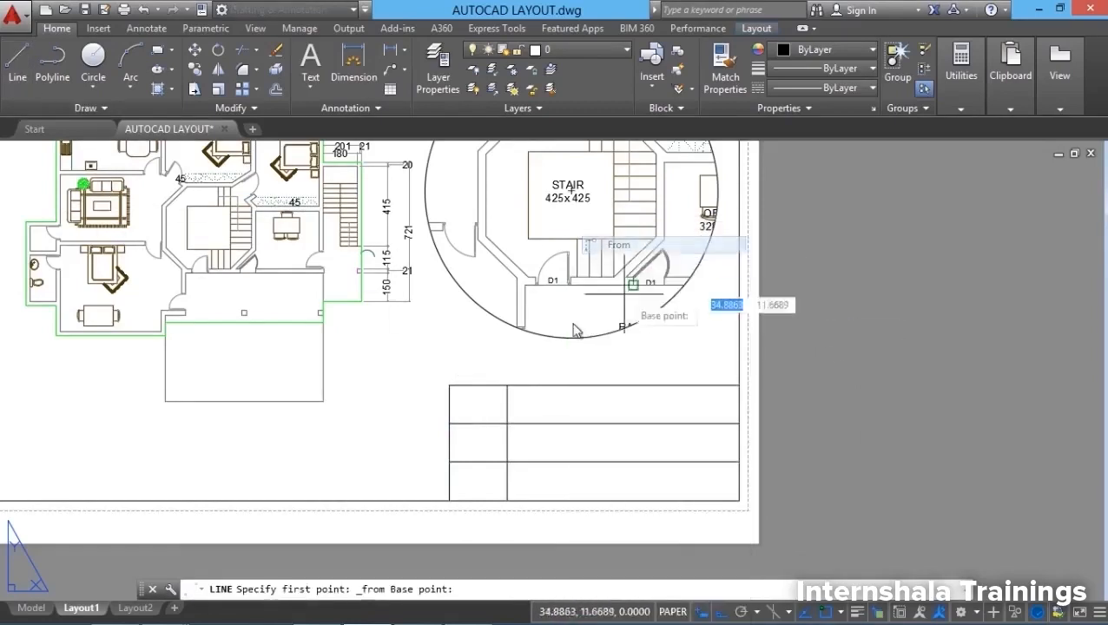
{"action": "right_click", "coordinate": [529, 234], "text": "shift"}
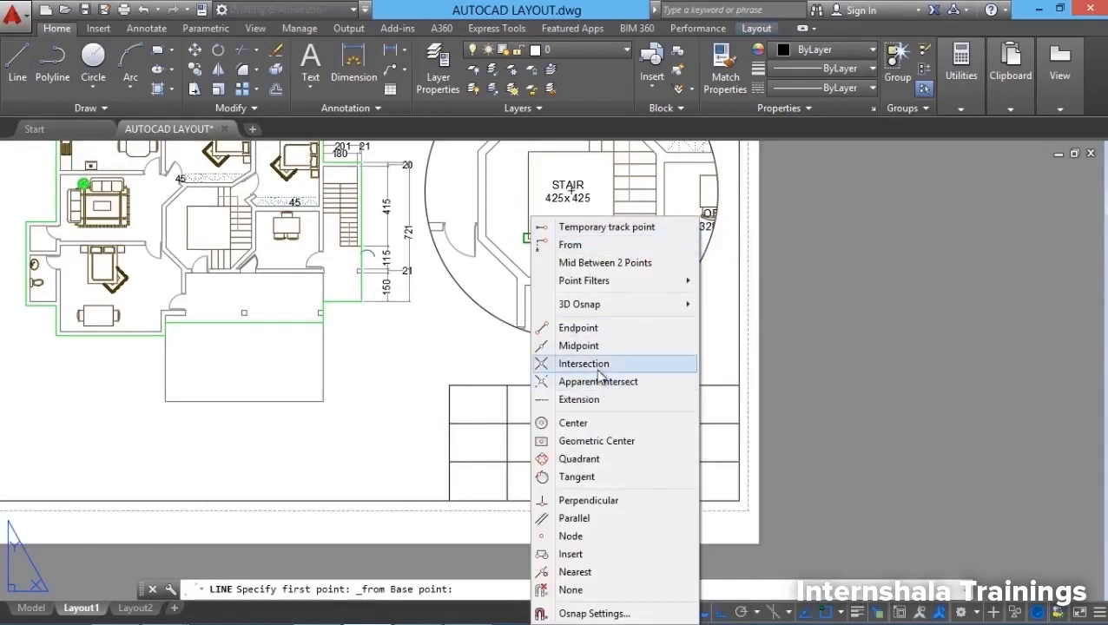
{"action": "left_click", "coordinate": [600, 364]}
{"action": "left_click", "coordinate": [513, 471]}
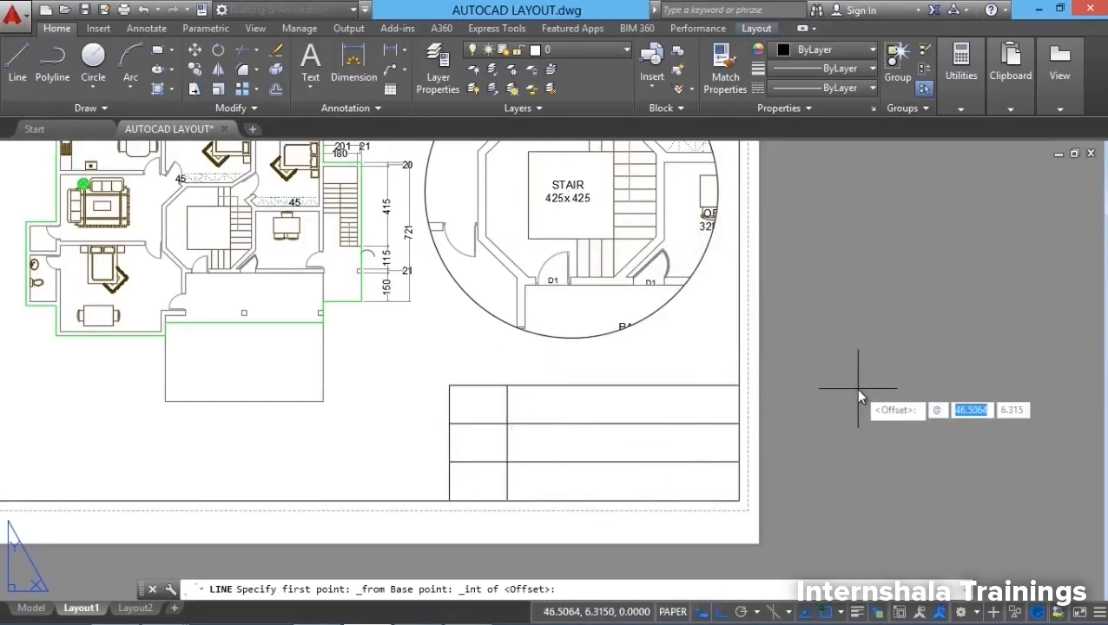
{"action": "type", "text": "6"}
{"action": "key", "text": "Tab"}
{"action": "type", "text": "0"}
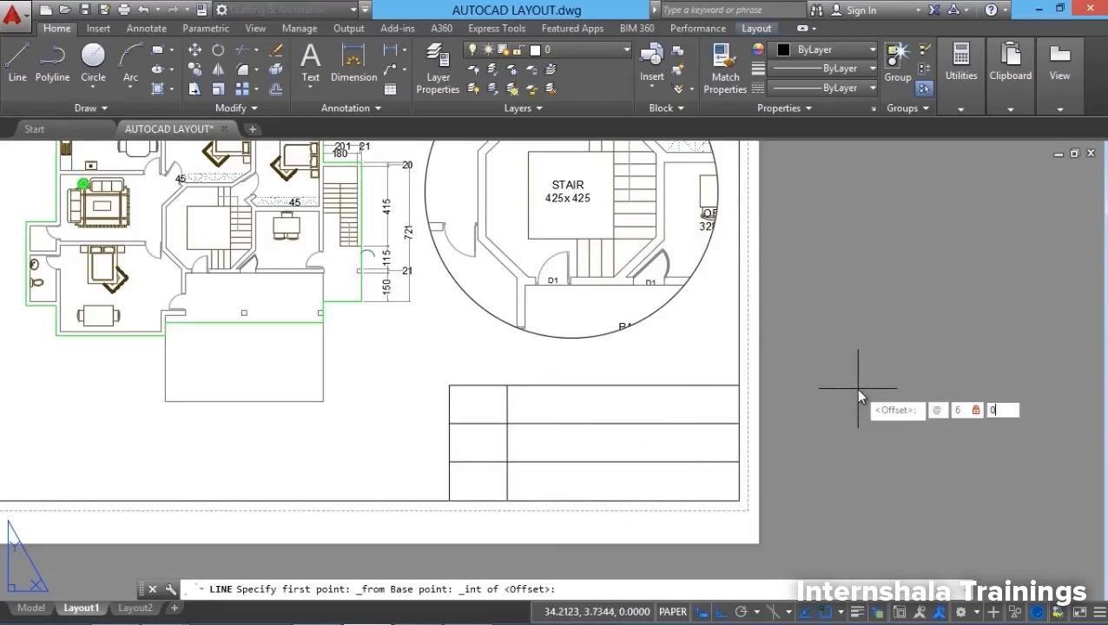
{"action": "key", "text": "Return"}
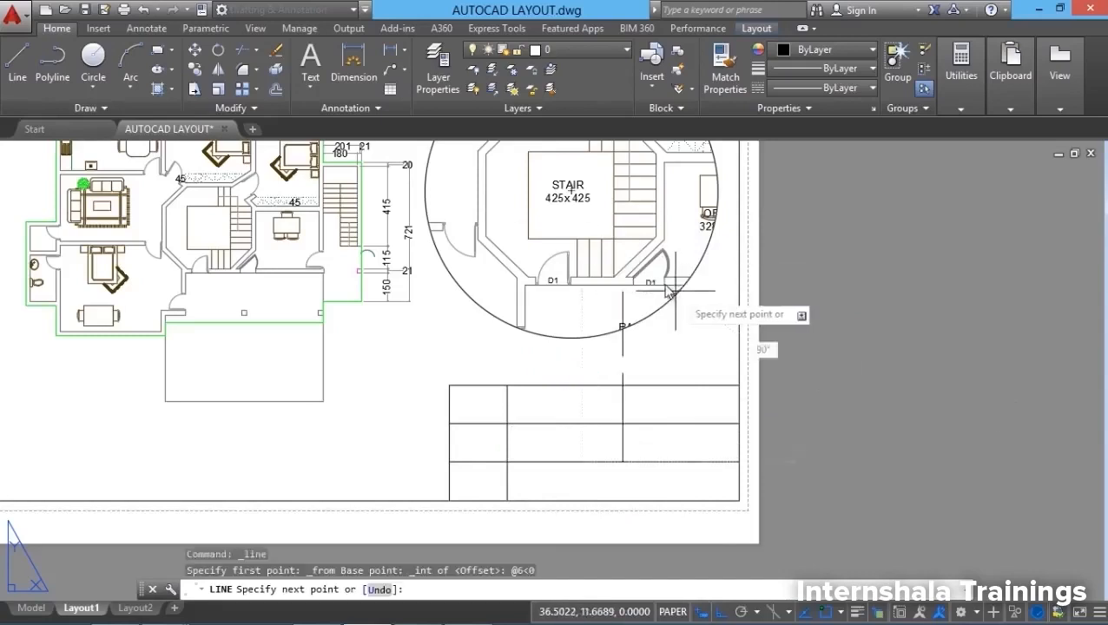
{"action": "right_click", "coordinate": [664, 291], "text": "shift"}
{"action": "left_click", "coordinate": [708, 501]}
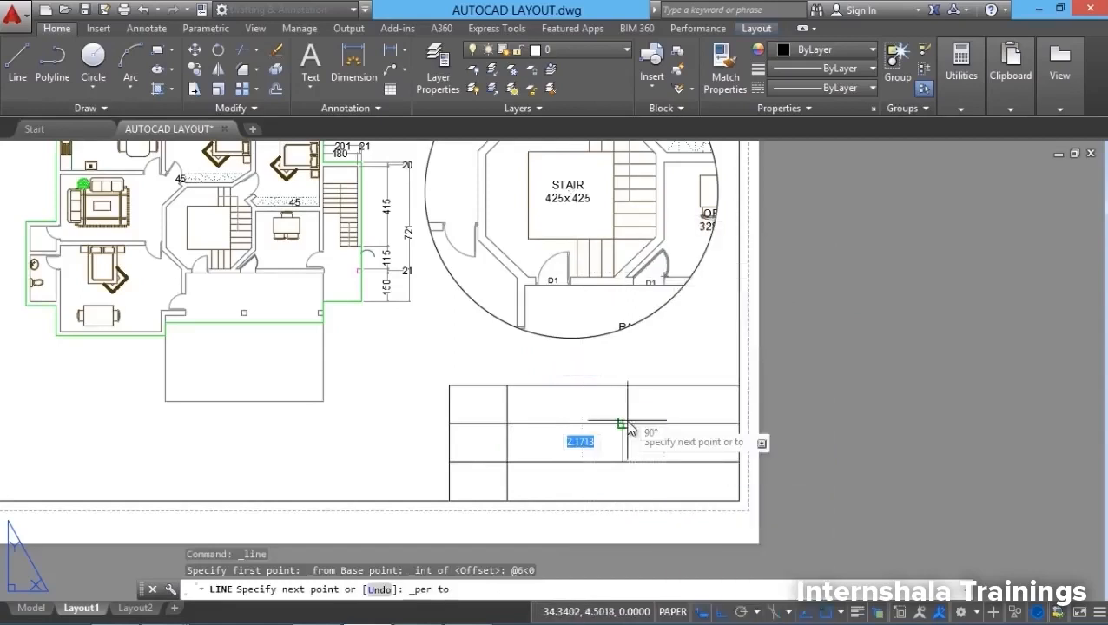
{"action": "left_click", "coordinate": [626, 425]}
{"action": "key", "text": "Return"}
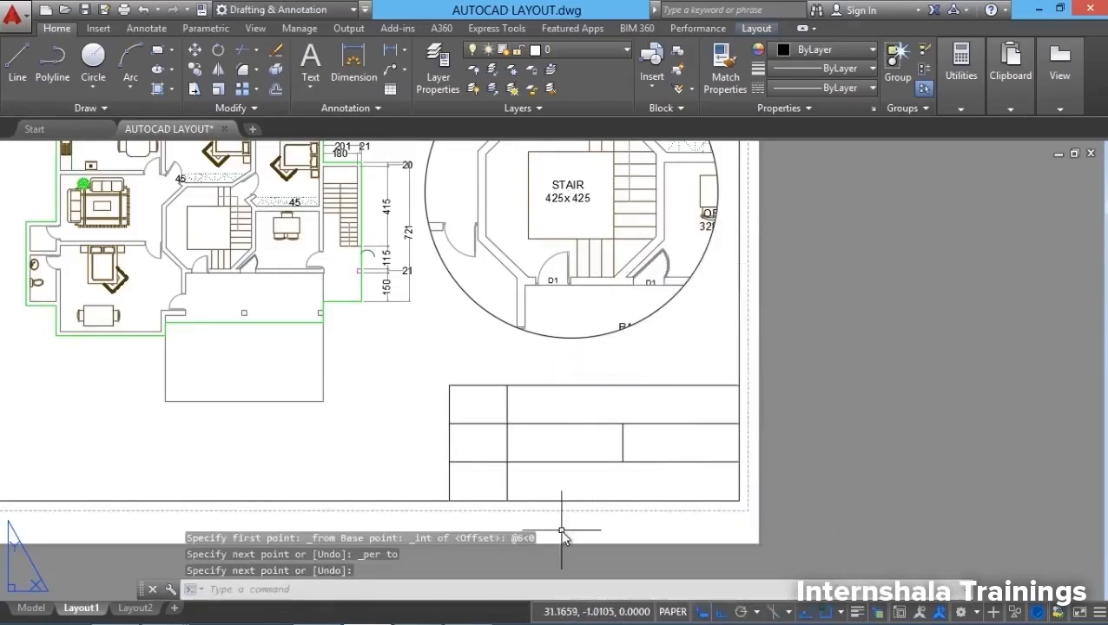
Step: Define an attribute with the tag COMPANY_NAME and the prompt "Enter the company name :", leaving the default value empty
{"action": "scroll", "coordinate": [566, 521], "scroll_direction": "up", "scroll_amount": 2}
{"action": "scroll", "coordinate": [587, 515], "scroll_direction": "up", "scroll_amount": 2}
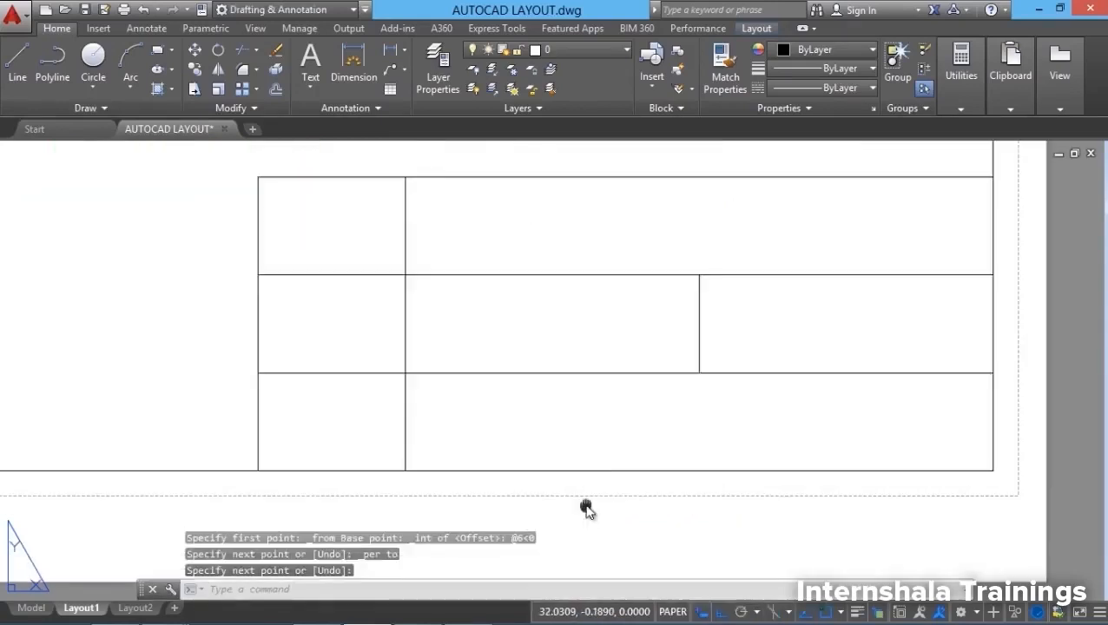
{"action": "scroll", "coordinate": [586, 511], "scroll_direction": "down", "scroll_amount": 2}
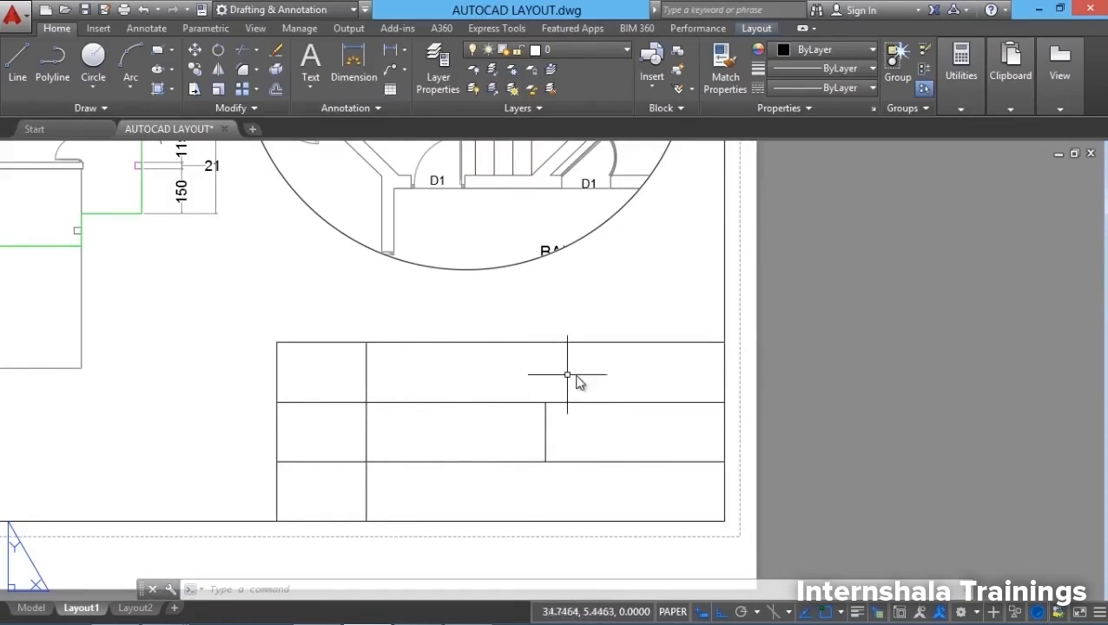
{"action": "left_click", "coordinate": [674, 109]}
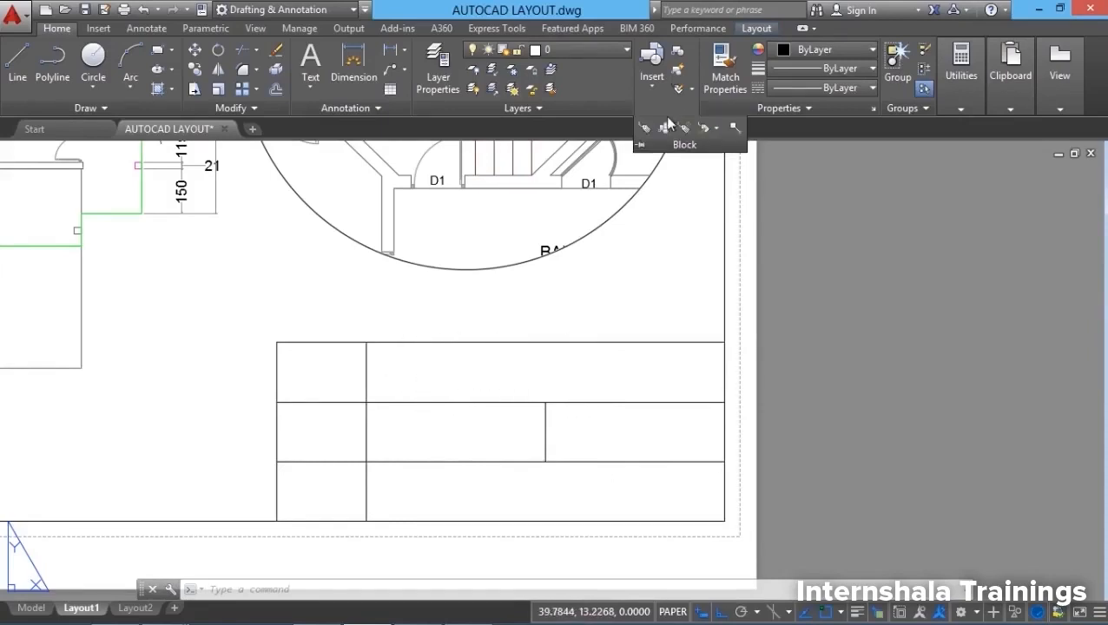
{"action": "left_click", "coordinate": [644, 130]}
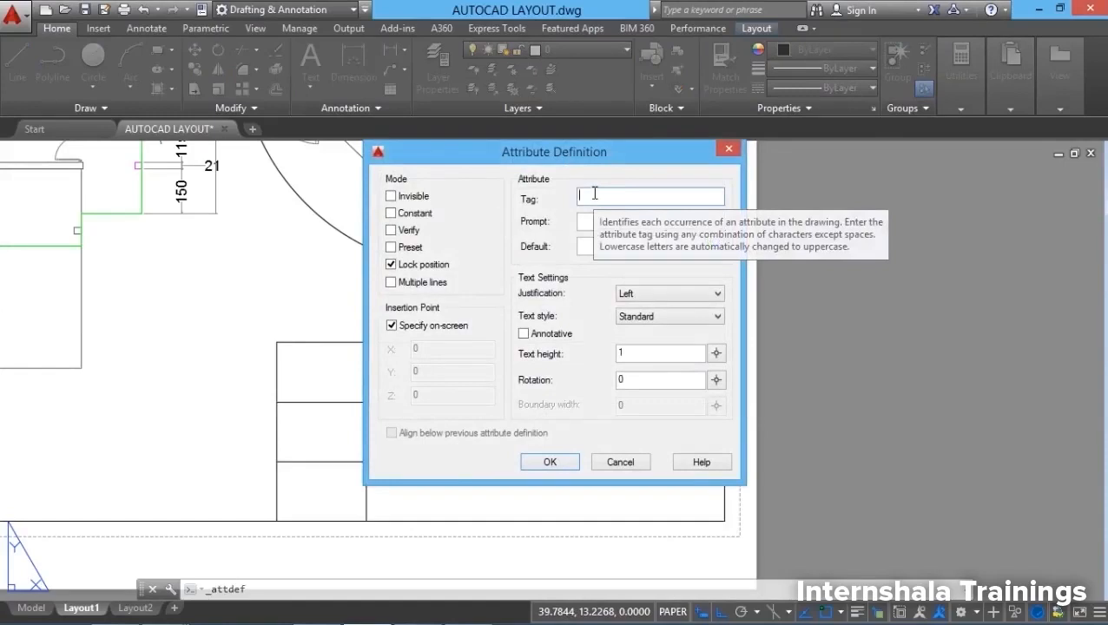
{"action": "type", "text": "COMPANY_NAME"}
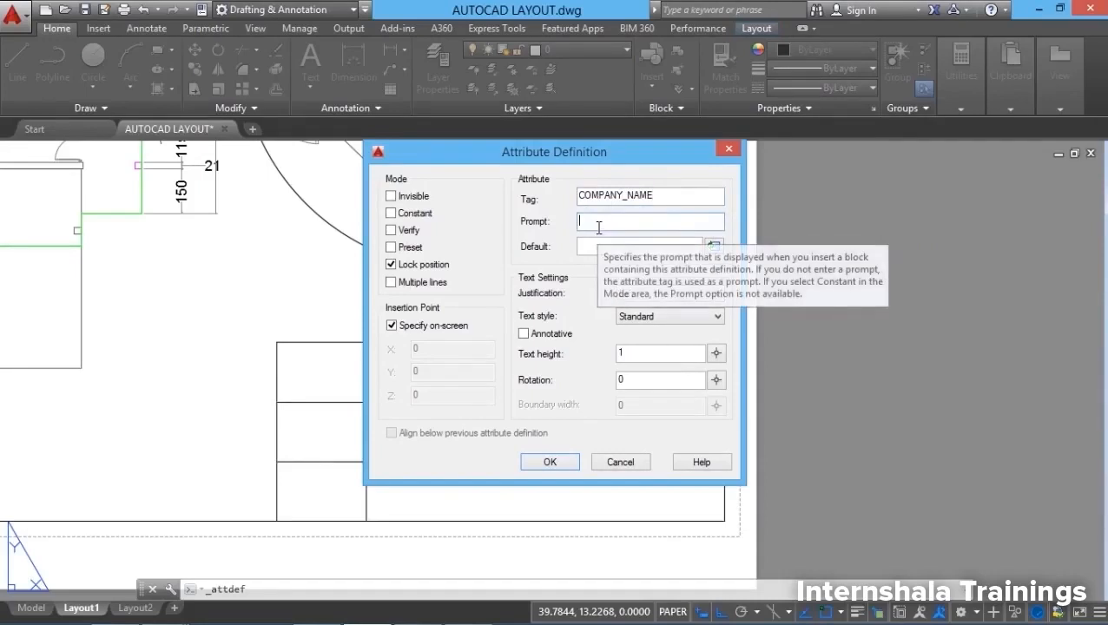
{"action": "type", "text": "Enter the company name :"}
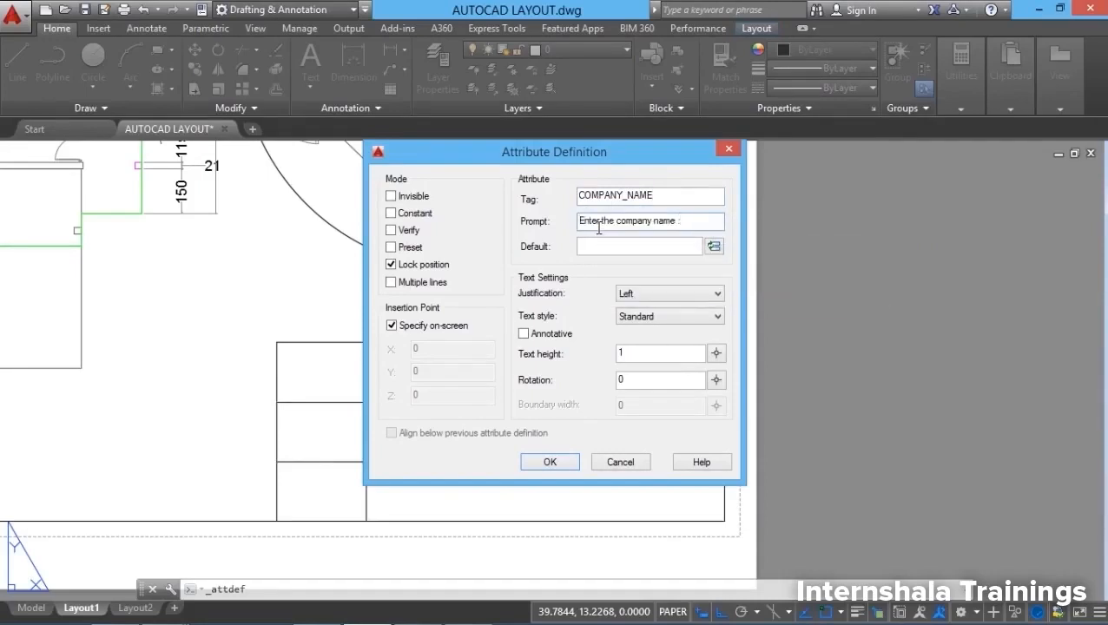
{"action": "left_click", "coordinate": [592, 247]}
{"action": "left_click", "coordinate": [551, 463]}
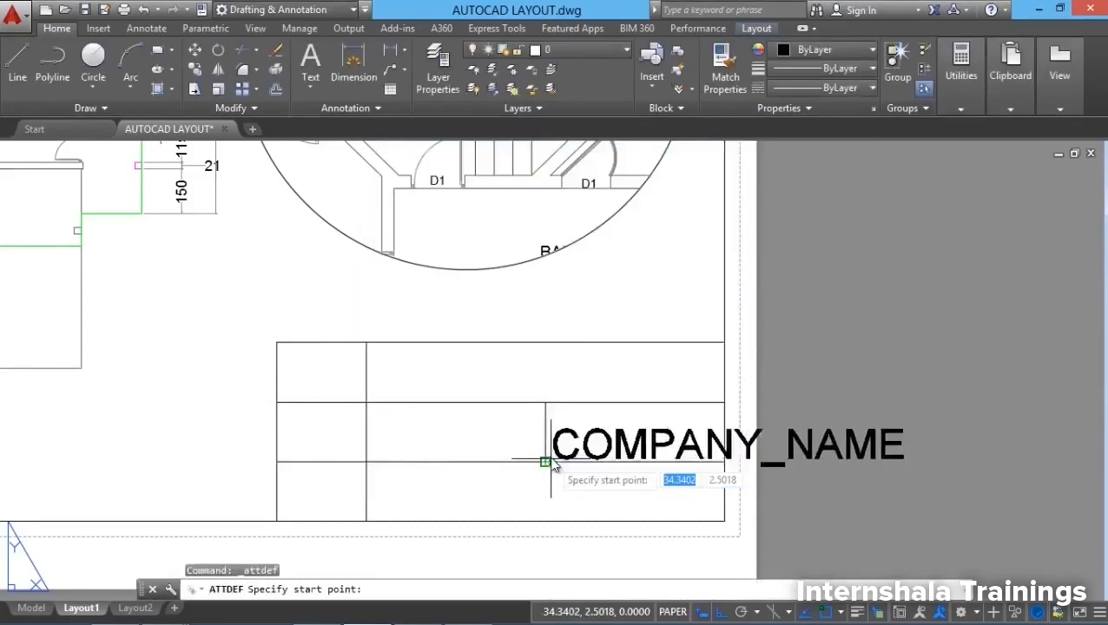
Step: Place the COMPANY_NAME attribute in the wide cell of the title block's top row, with object snap off
{"action": "scroll", "coordinate": [373, 396], "scroll_direction": "up", "scroll_amount": 4}
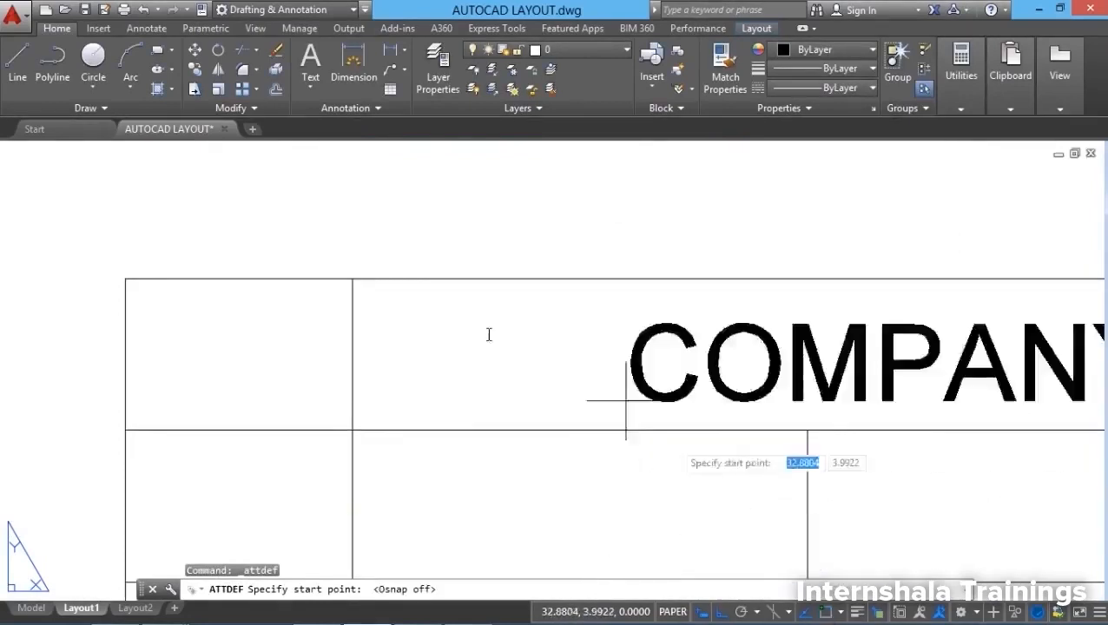
{"action": "left_click", "coordinate": [357, 415]}
{"action": "scroll", "coordinate": [146, 402], "scroll_direction": "down", "scroll_amount": 4}
{"action": "middle_click_drag", "start_coordinate": [146, 401], "coordinate": [275, 395]}
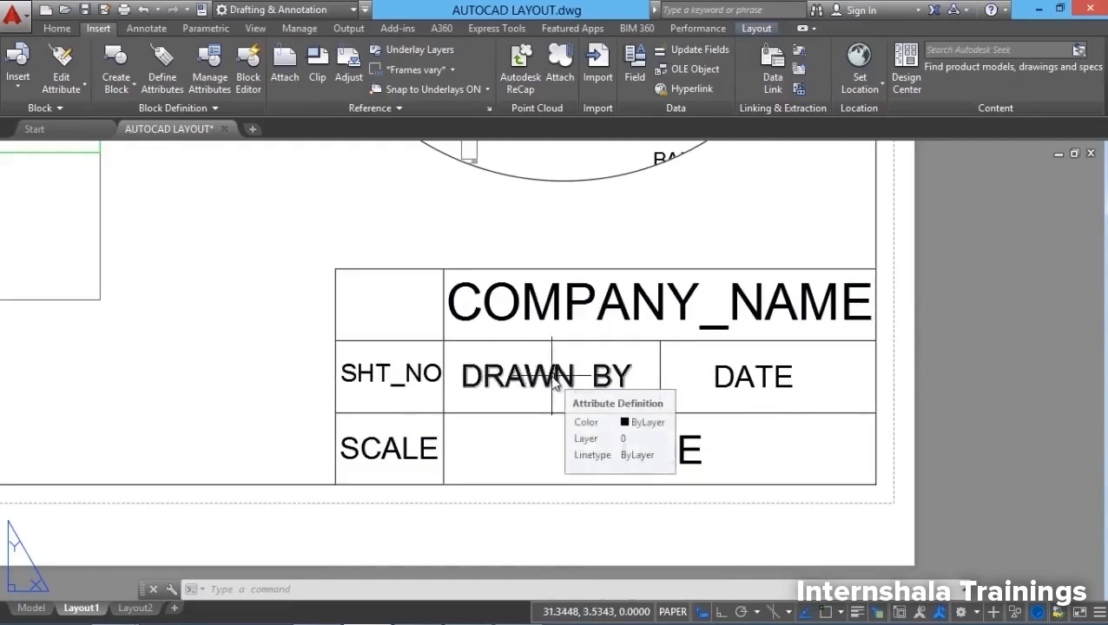
{"action": "key", "text": "Escape"}
{"action": "key", "text": "Escape"}
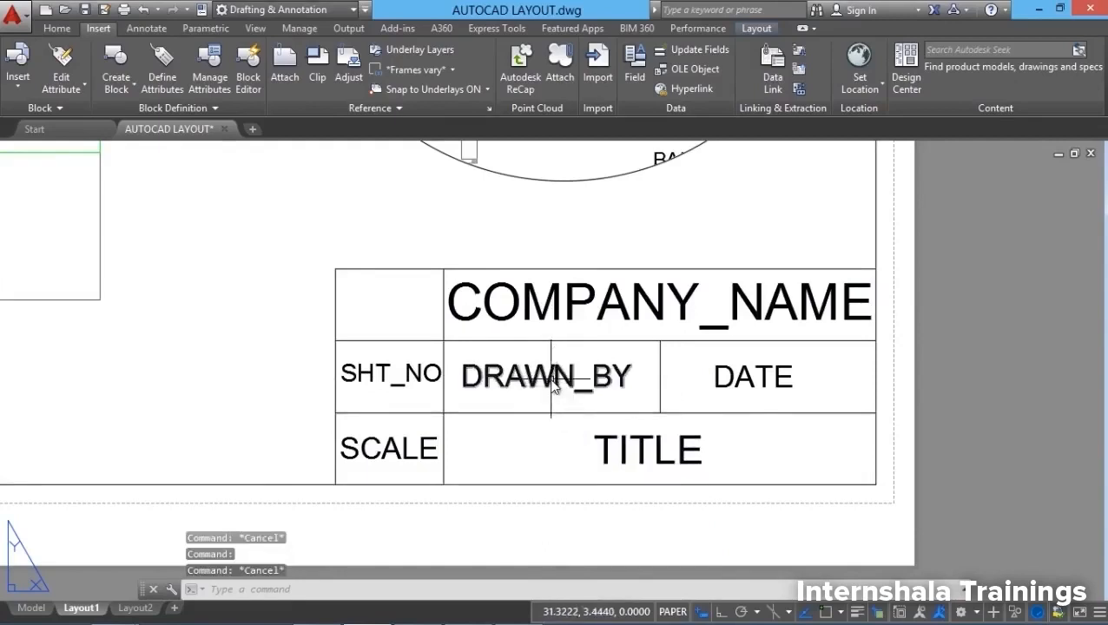
{"action": "left_click", "coordinate": [552, 388]}
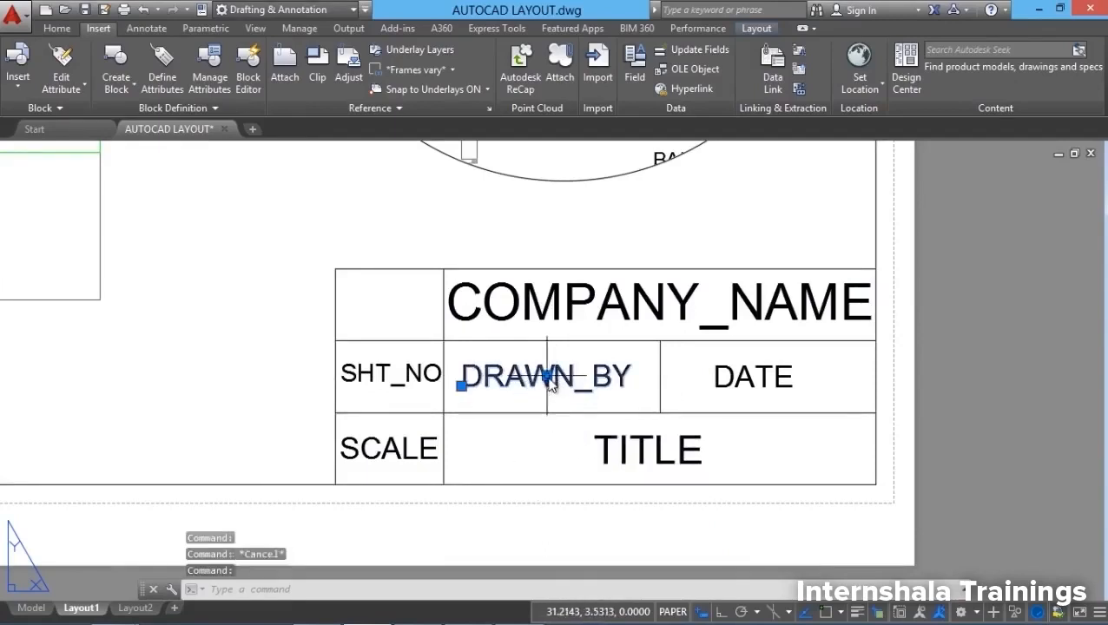
{"action": "key", "text": "Escape"}
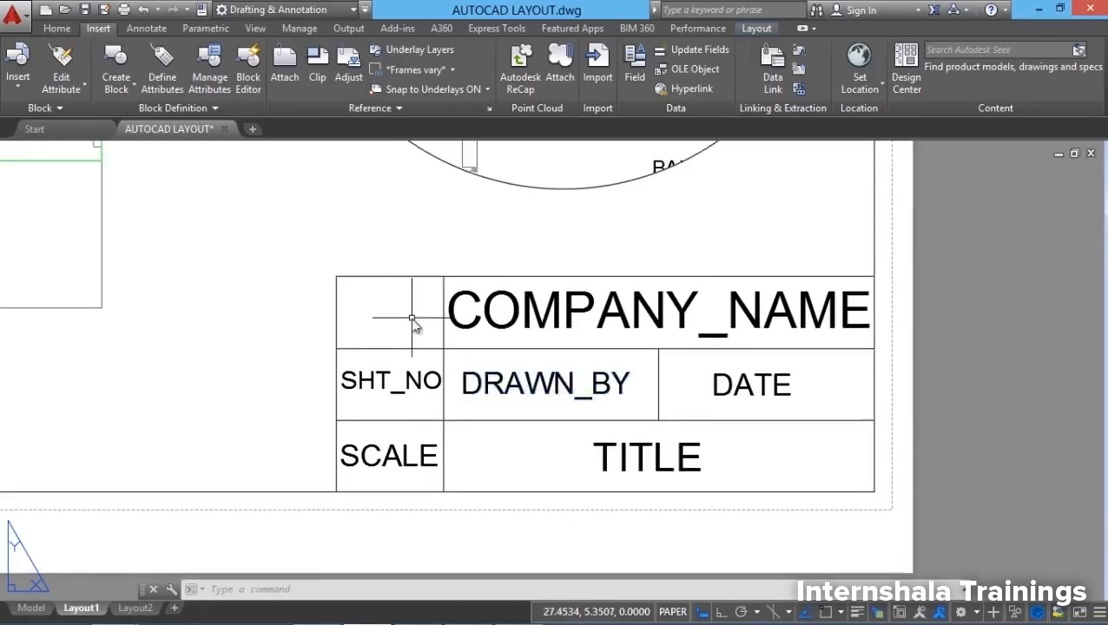
Step: Start attaching a reference image, choose SD.jpg from the Desktop and preview the picture
{"action": "middle_click_drag", "start_coordinate": [384, 327], "coordinate": [378, 343]}
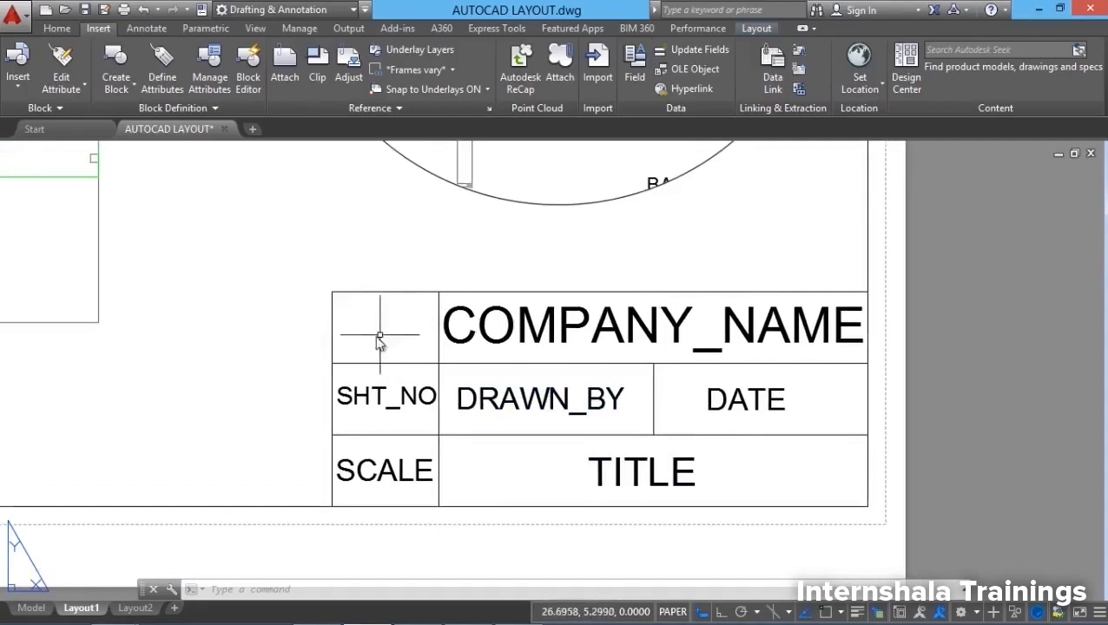
{"action": "scroll", "coordinate": [383, 317], "scroll_direction": "up", "scroll_amount": 2}
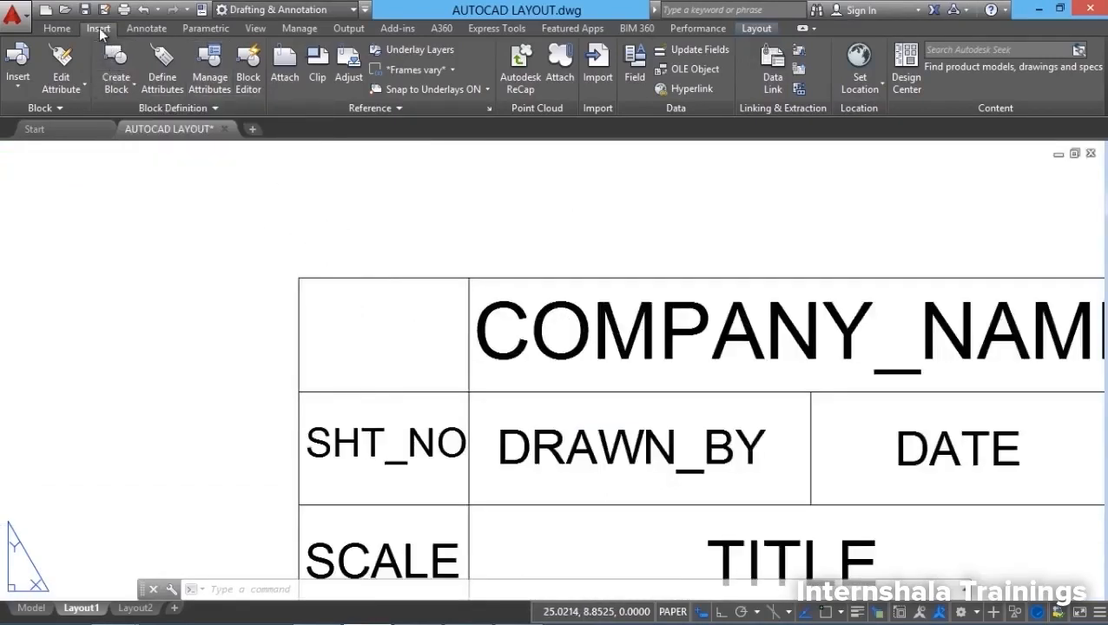
{"action": "left_click", "coordinate": [278, 73]}
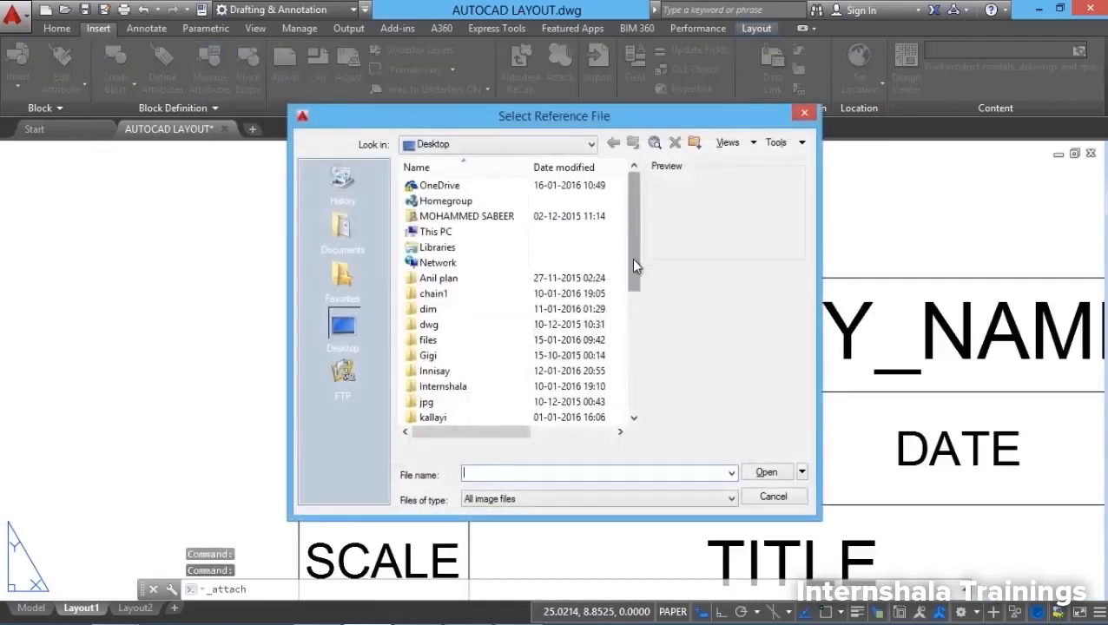
{"action": "left_click_drag", "start_coordinate": [632, 258], "coordinate": [631, 373]}
{"action": "right_click", "coordinate": [433, 402]}
{"action": "left_click", "coordinate": [509, 170]}
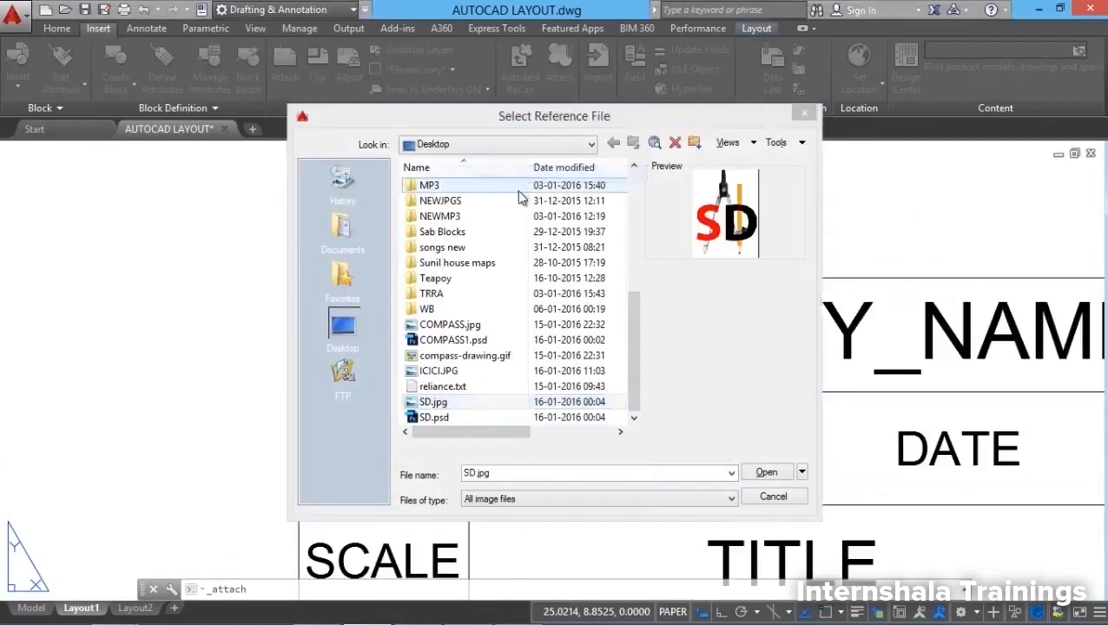
{"action": "left_click_drag", "start_coordinate": [921, 16], "coordinate": [546, 13]}
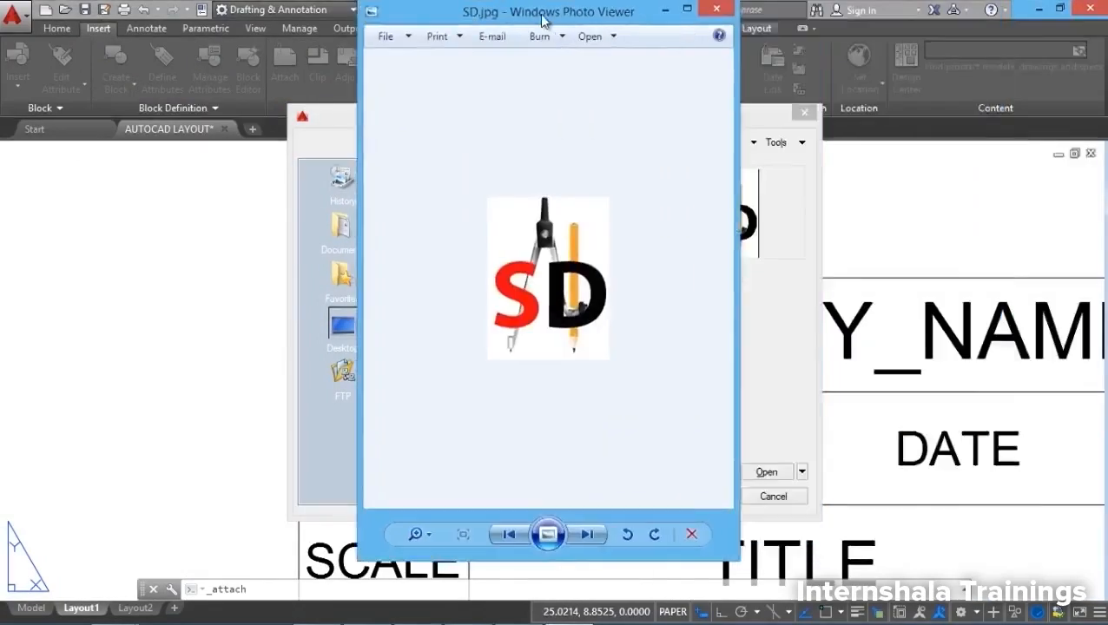
{"action": "left_click", "coordinate": [713, 11]}
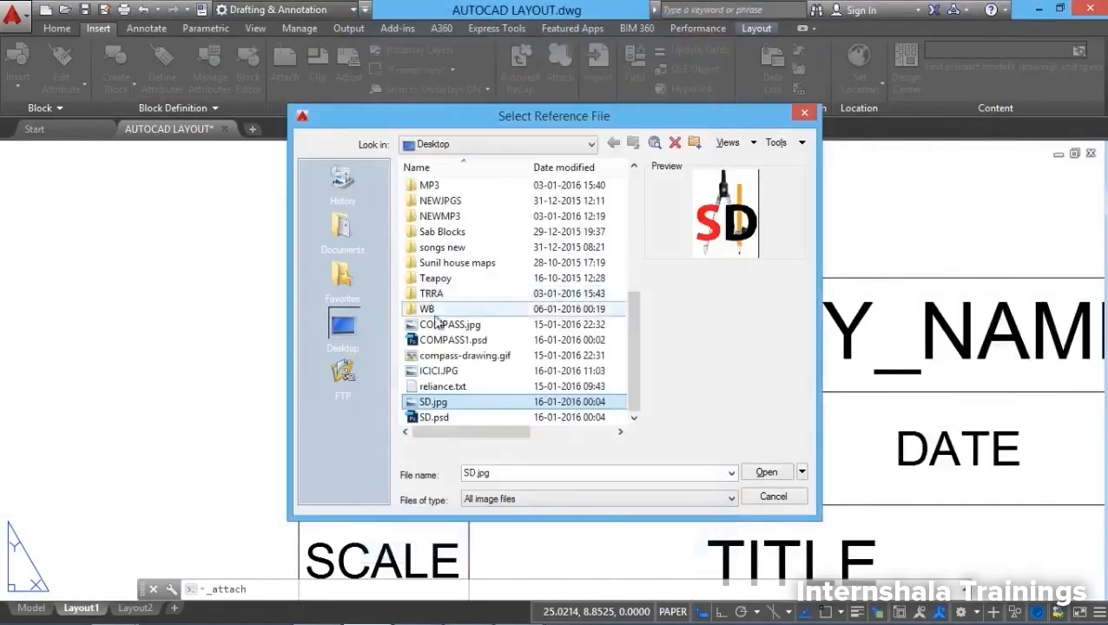
Step: Attach SD.jpg with a relative path, setting its insertion point and scale on-screen in the title block's empty first-column cell
{"action": "left_click", "coordinate": [757, 479]}
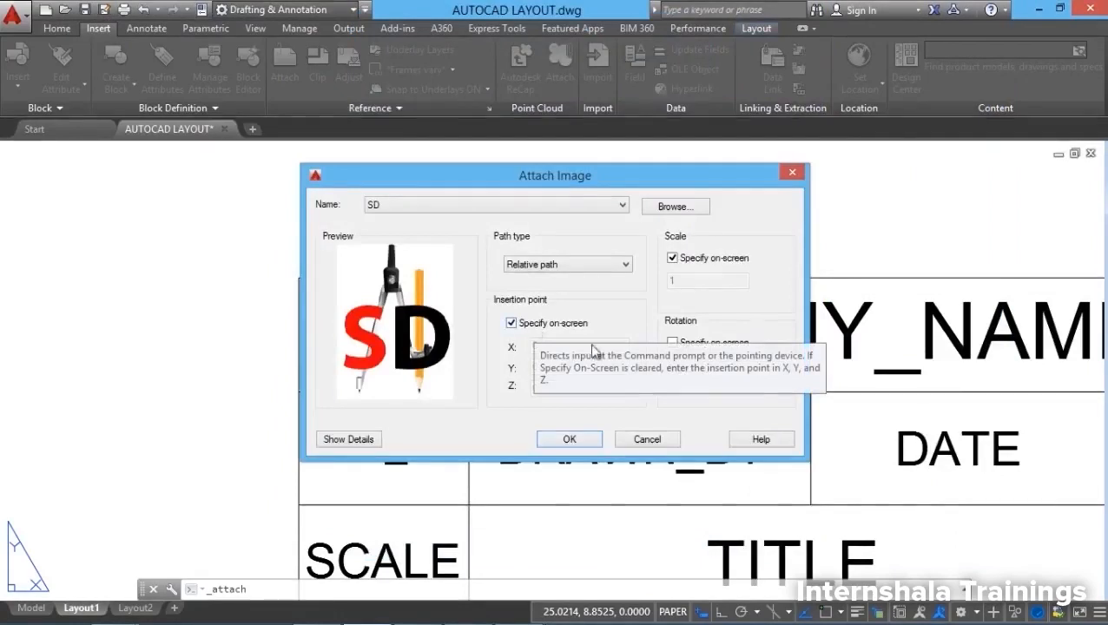
{"action": "left_click", "coordinate": [570, 439]}
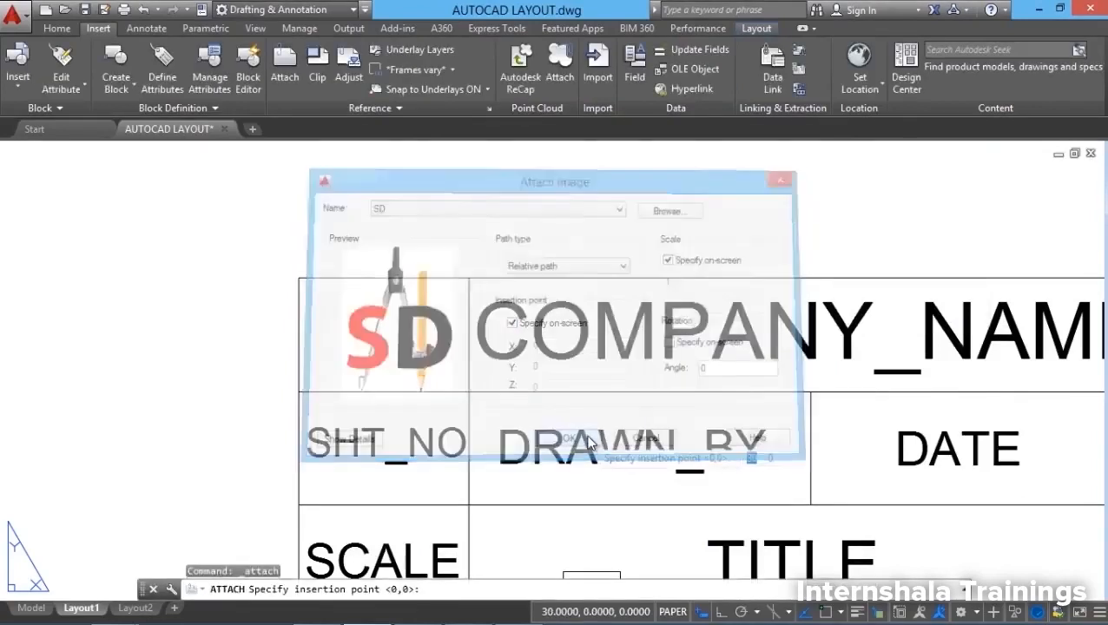
{"action": "scroll", "coordinate": [320, 391], "scroll_direction": "up", "scroll_amount": 2}
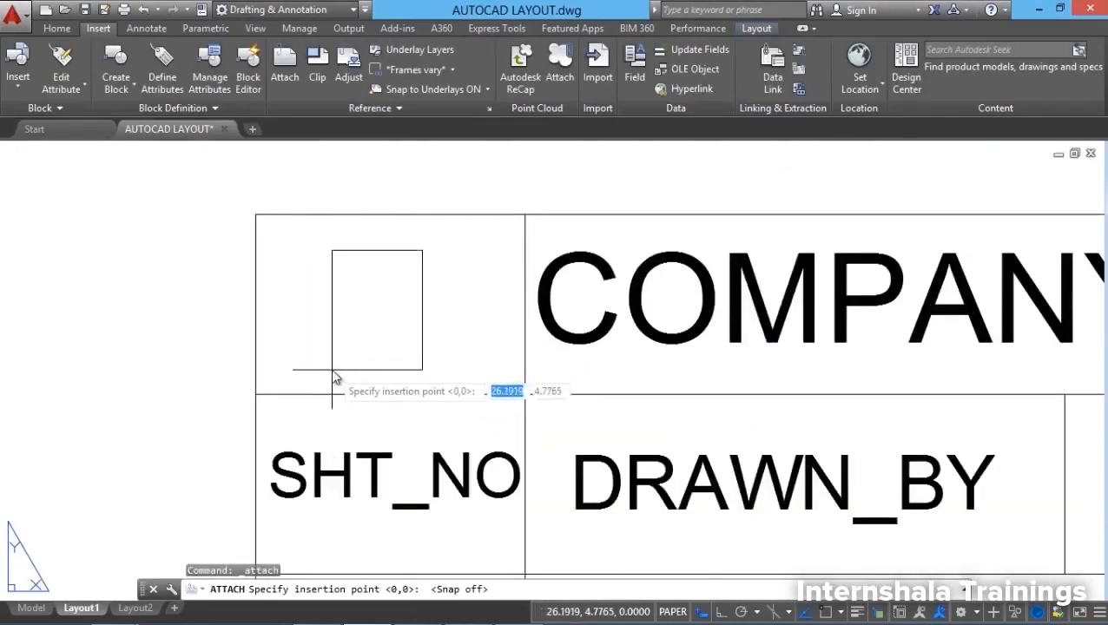
{"action": "left_click", "coordinate": [338, 373]}
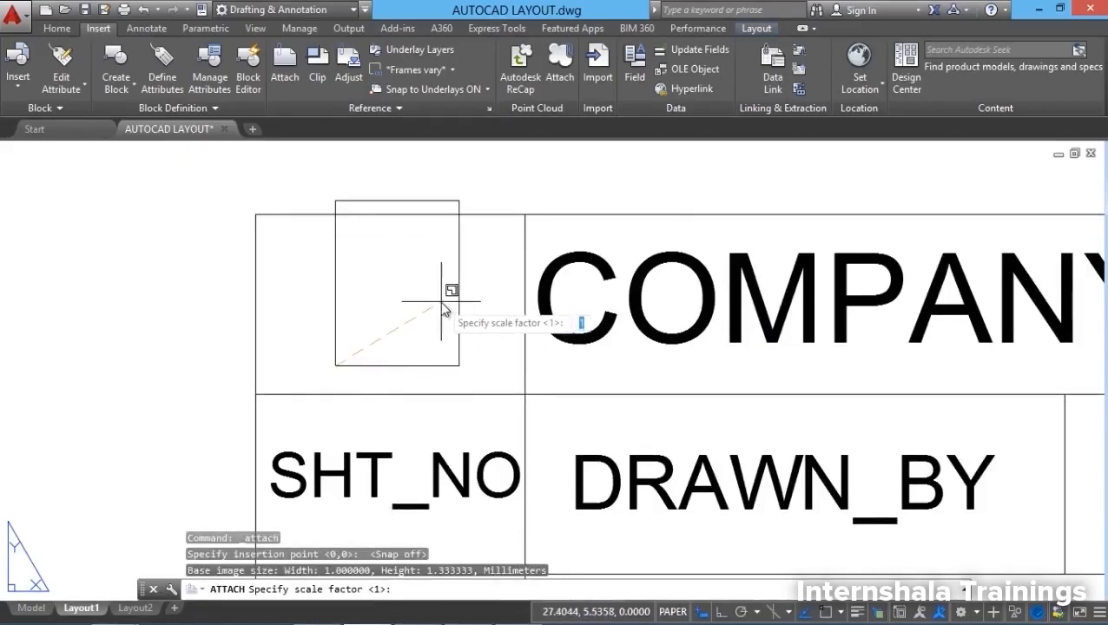
{"action": "left_click", "coordinate": [443, 311]}
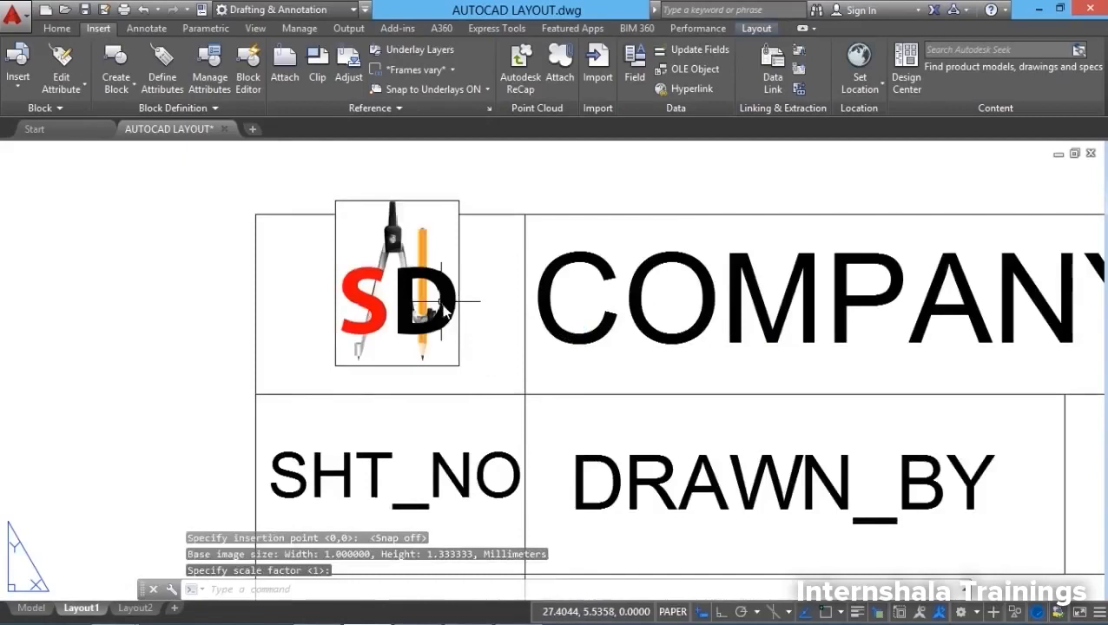
Step: Move the SD logo image slightly downward so it fits inside the first cell of the title block's top row
{"action": "left_click", "coordinate": [57, 28]}
{"action": "left_click", "coordinate": [195, 50]}
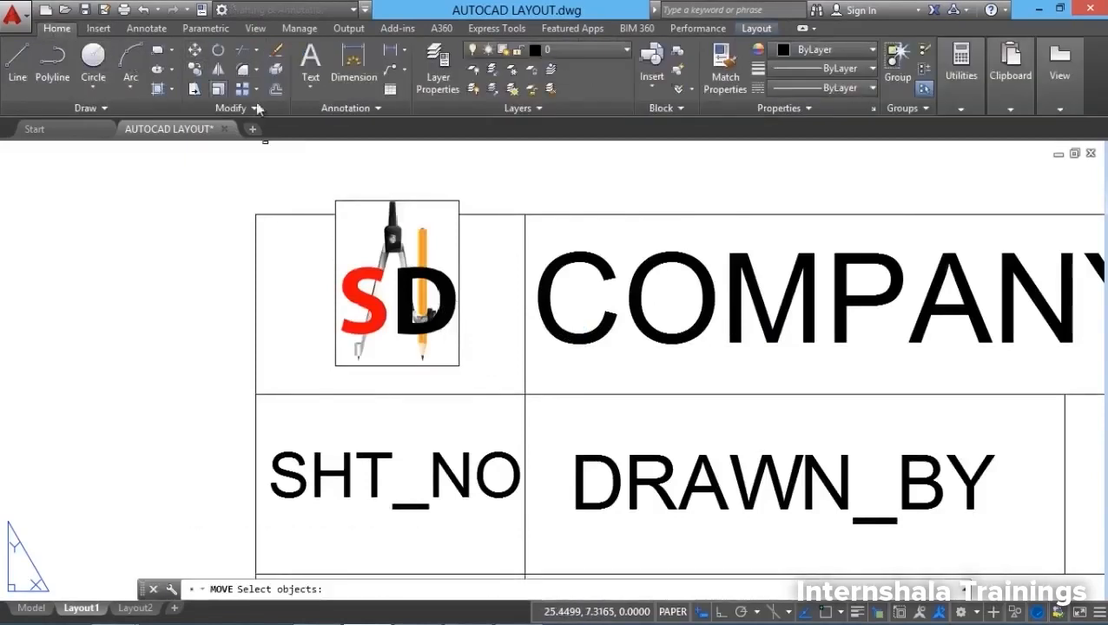
{"action": "left_click", "coordinate": [478, 246]}
{"action": "left_click", "coordinate": [446, 281]}
{"action": "key", "text": "Return"}
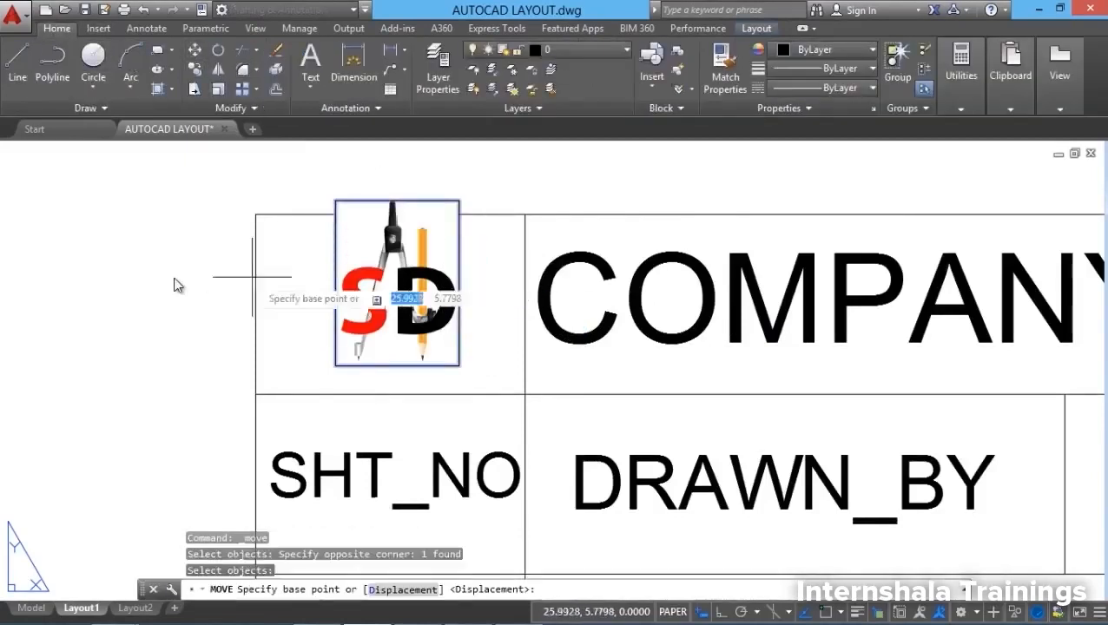
{"action": "left_click", "coordinate": [174, 277]}
{"action": "scroll", "coordinate": [174, 289], "scroll_direction": "down", "scroll_amount": 1}
{"action": "left_click", "coordinate": [172, 300]}
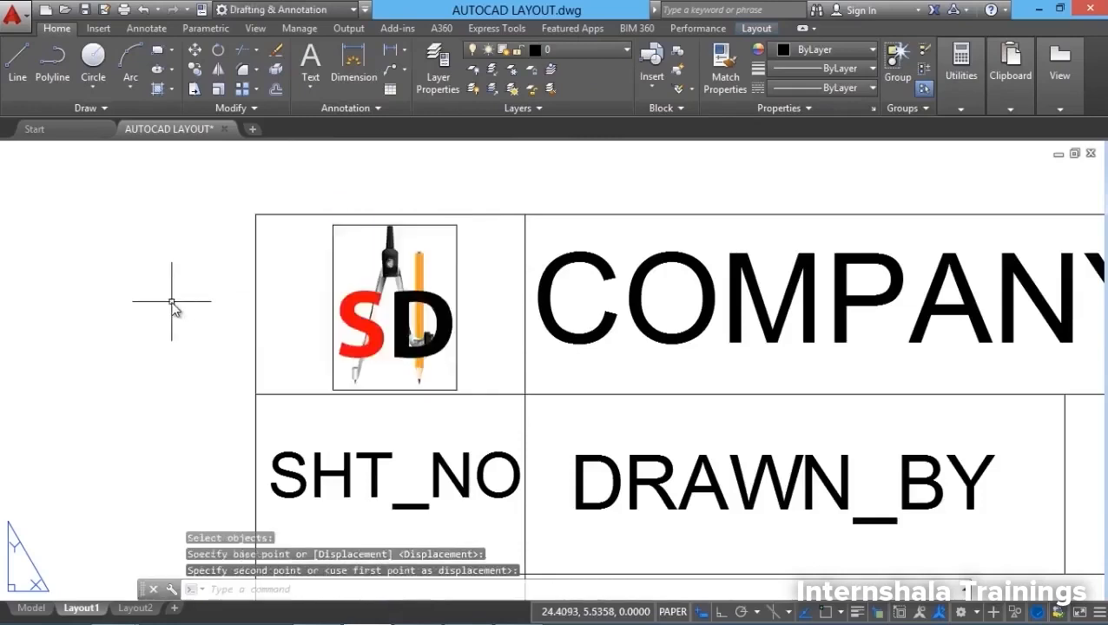
Step: Change the prompt of the DRAWN_BY attribute to "Enter name of the designer :" in its properties
{"action": "scroll", "coordinate": [146, 293], "scroll_direction": "down", "scroll_amount": 3}
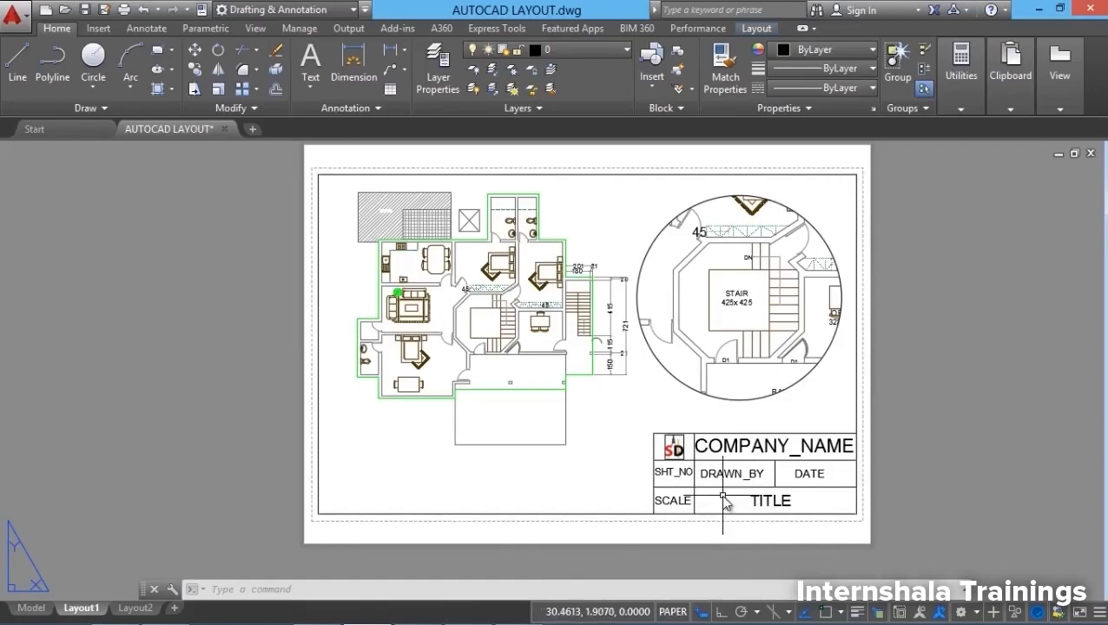
{"action": "scroll", "coordinate": [722, 504], "scroll_direction": "up", "scroll_amount": 4}
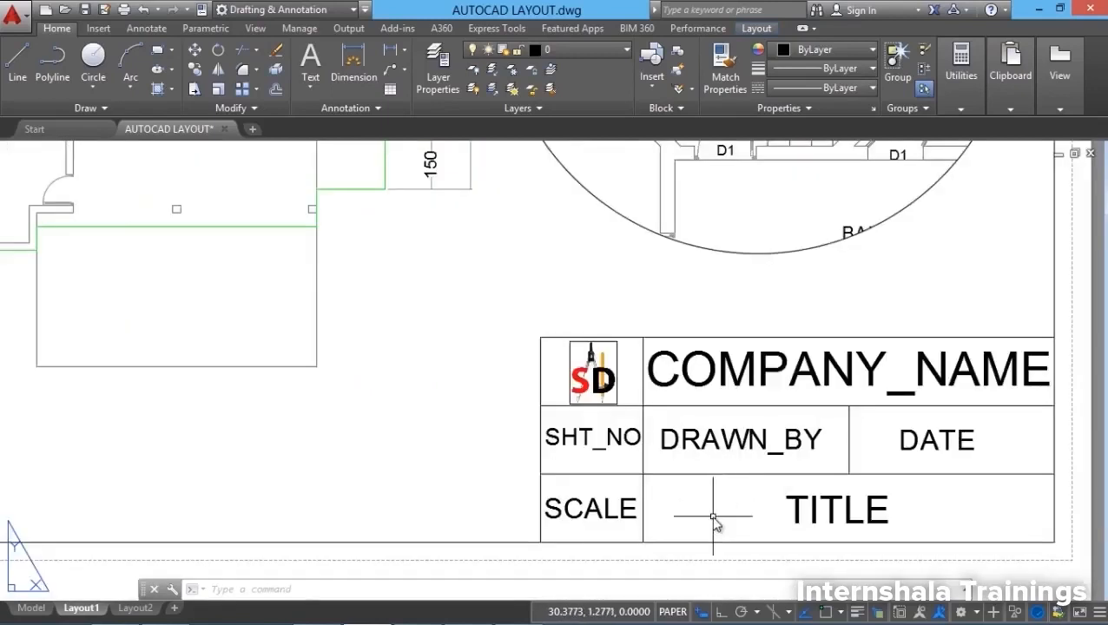
{"action": "left_click", "coordinate": [726, 458]}
{"action": "scroll", "coordinate": [787, 539], "scroll_direction": "down", "scroll_amount": 5}
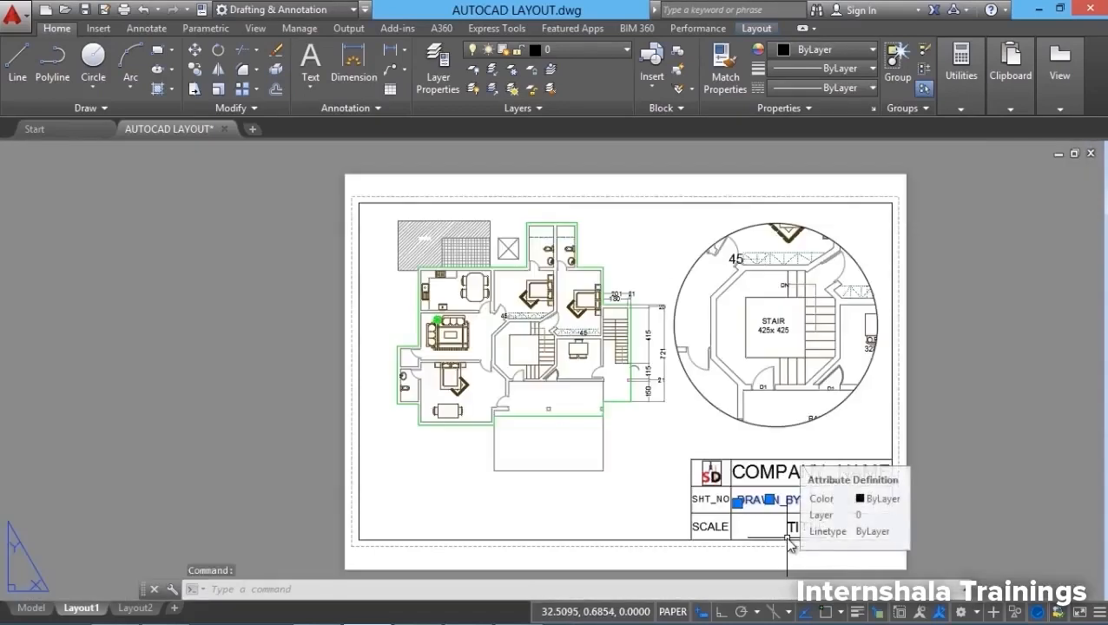
{"action": "key", "text": "ctrl+1"}
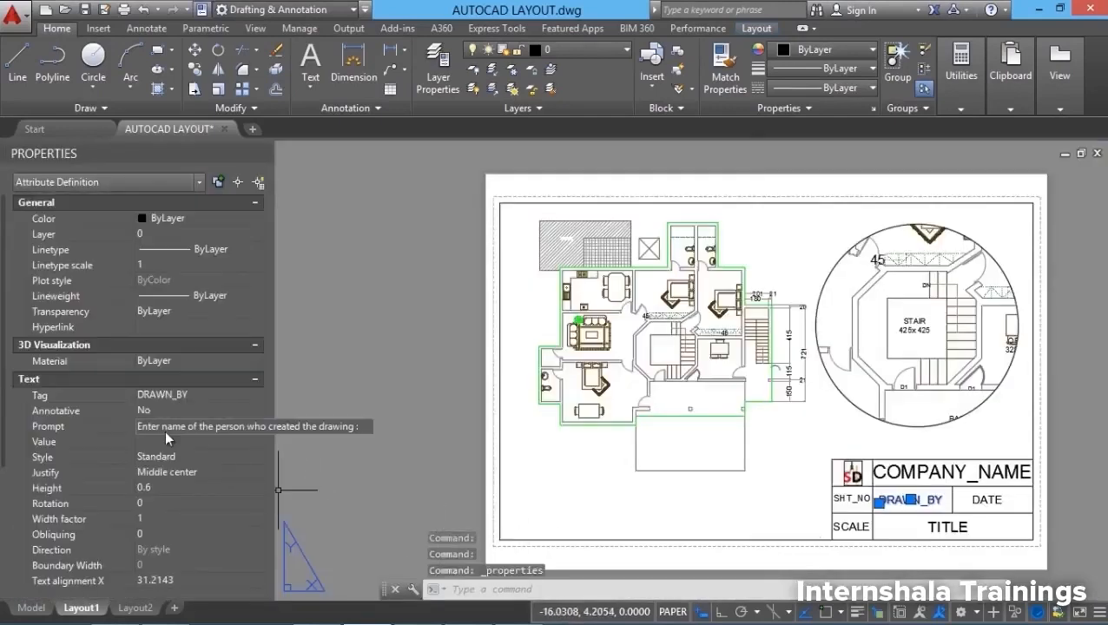
{"action": "left_click", "coordinate": [238, 427]}
{"action": "left_click_drag", "start_coordinate": [152, 429], "coordinate": [153, 482]}
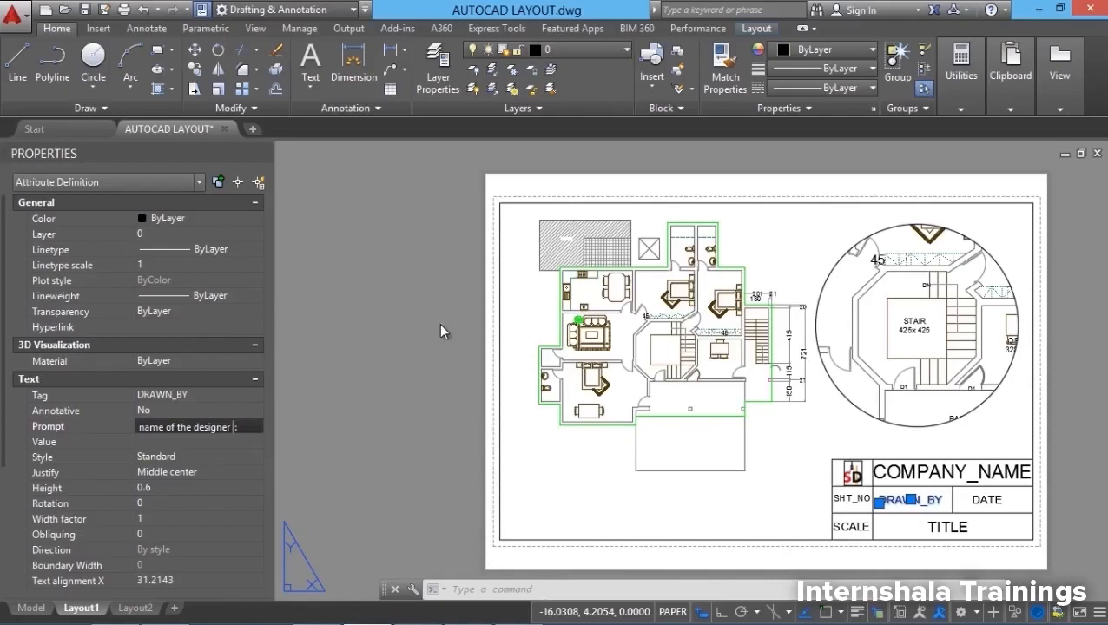
{"action": "key", "text": "Return"}
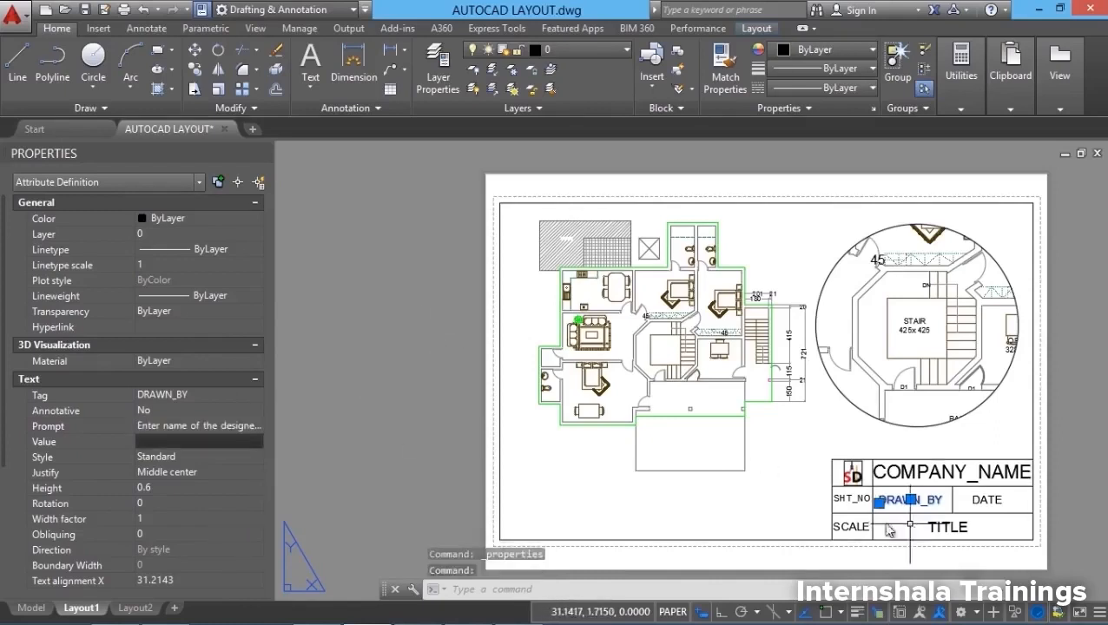
{"action": "left_click", "coordinate": [262, 162]}
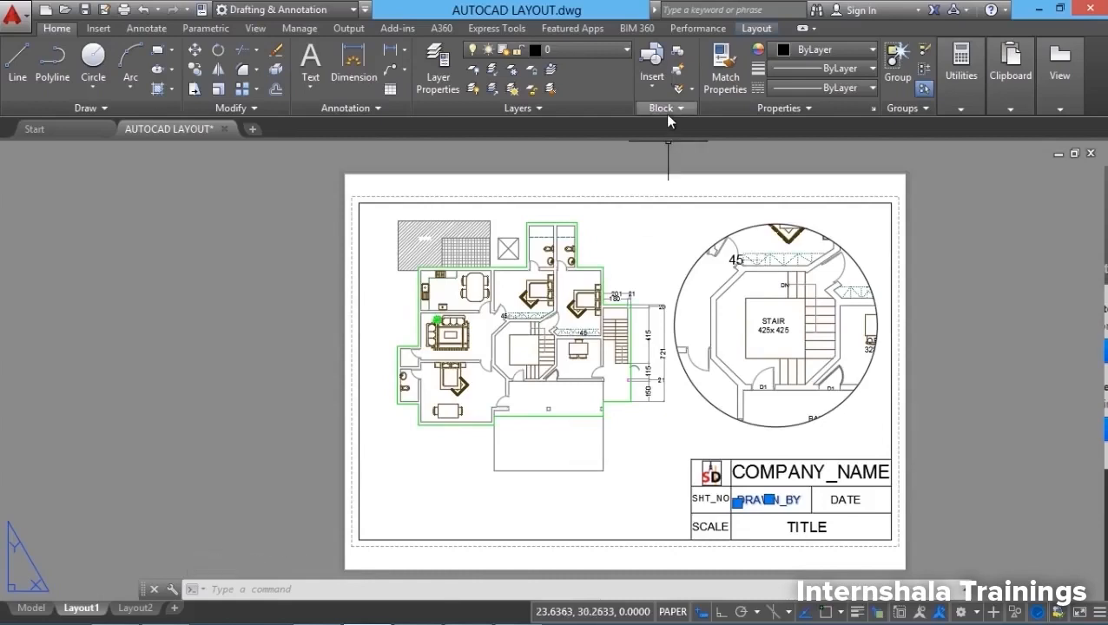
Step: Define a block named TIRLE BLK from the sheet border and the whole title block, leaving out the viewports and keeping the 0,0,0 base point
{"action": "left_click", "coordinate": [679, 51]}
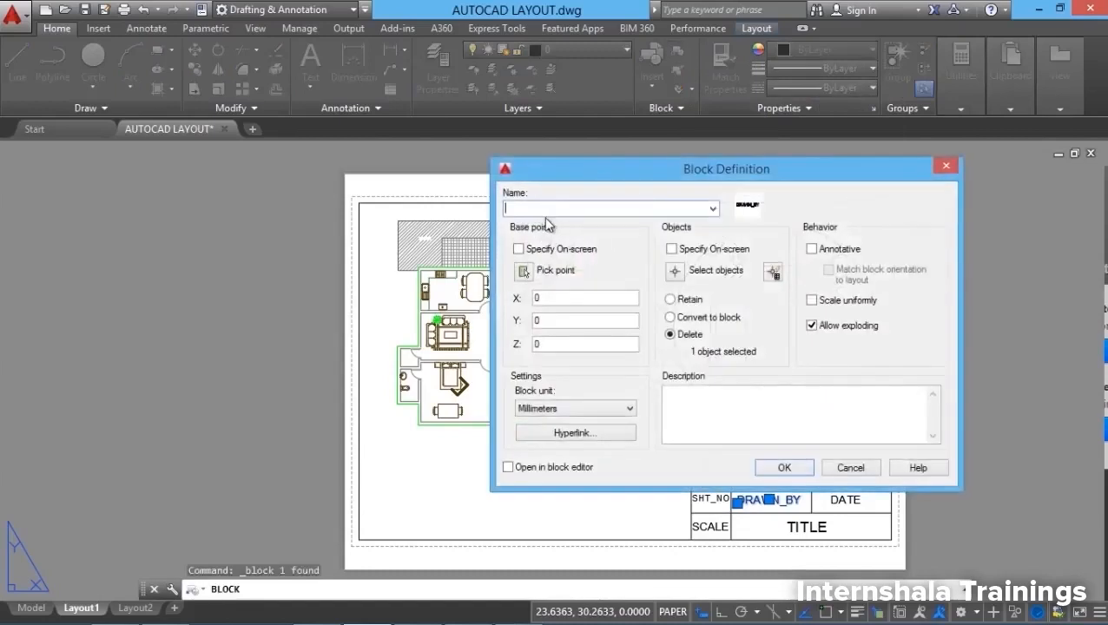
{"action": "type", "text": "TIRLE BLK"}
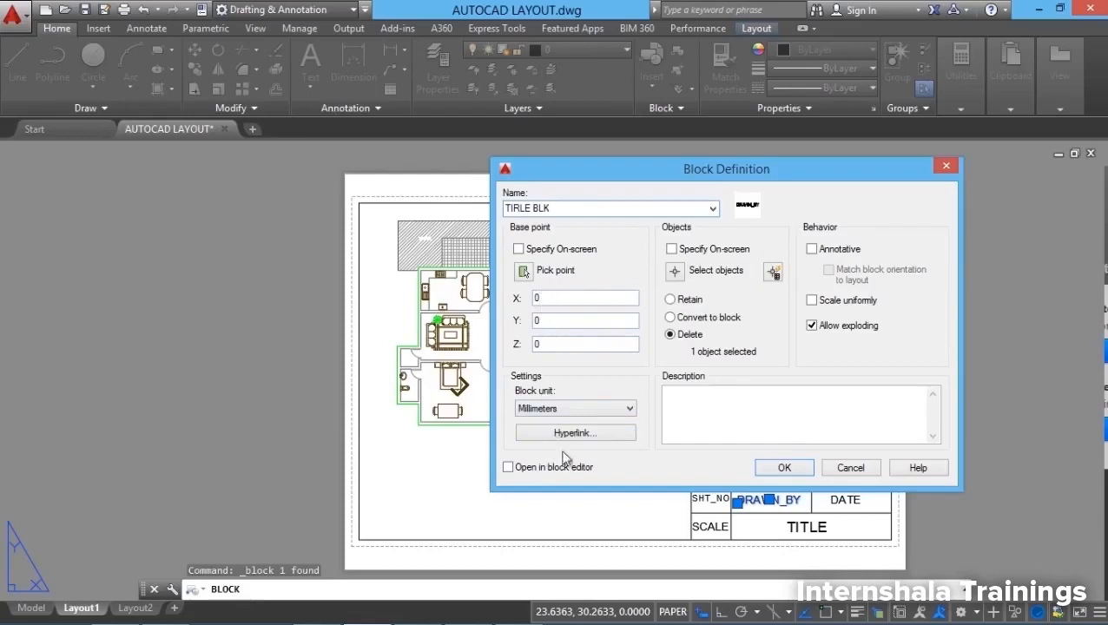
{"action": "left_click", "coordinate": [675, 270]}
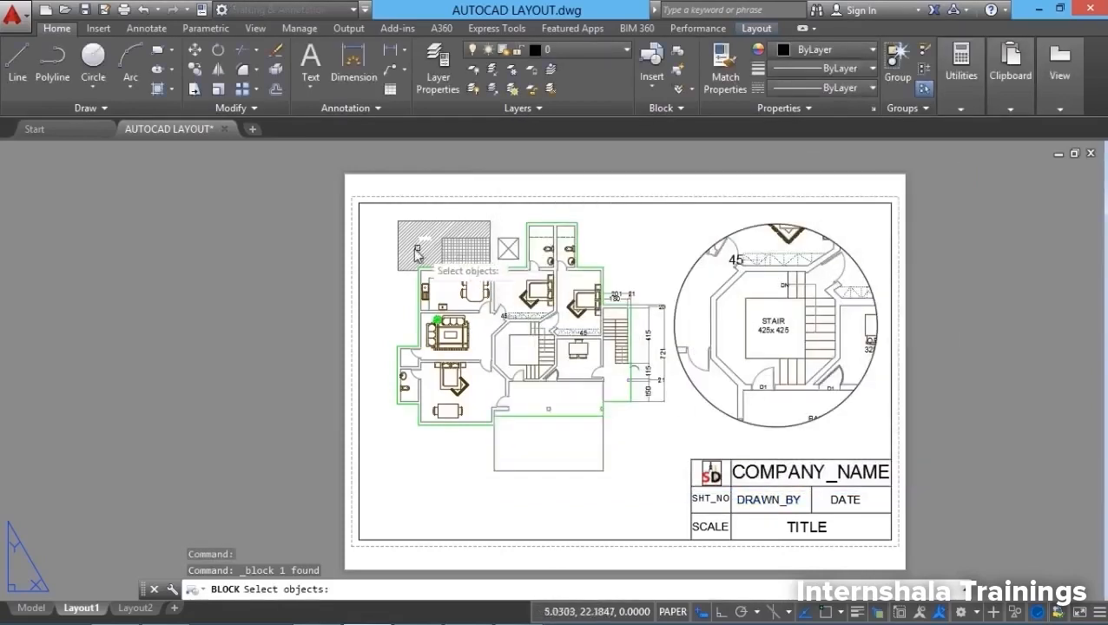
{"action": "left_click", "coordinate": [416, 251]}
{"action": "left_click", "coordinate": [344, 245]}
{"action": "left_click", "coordinate": [662, 438]}
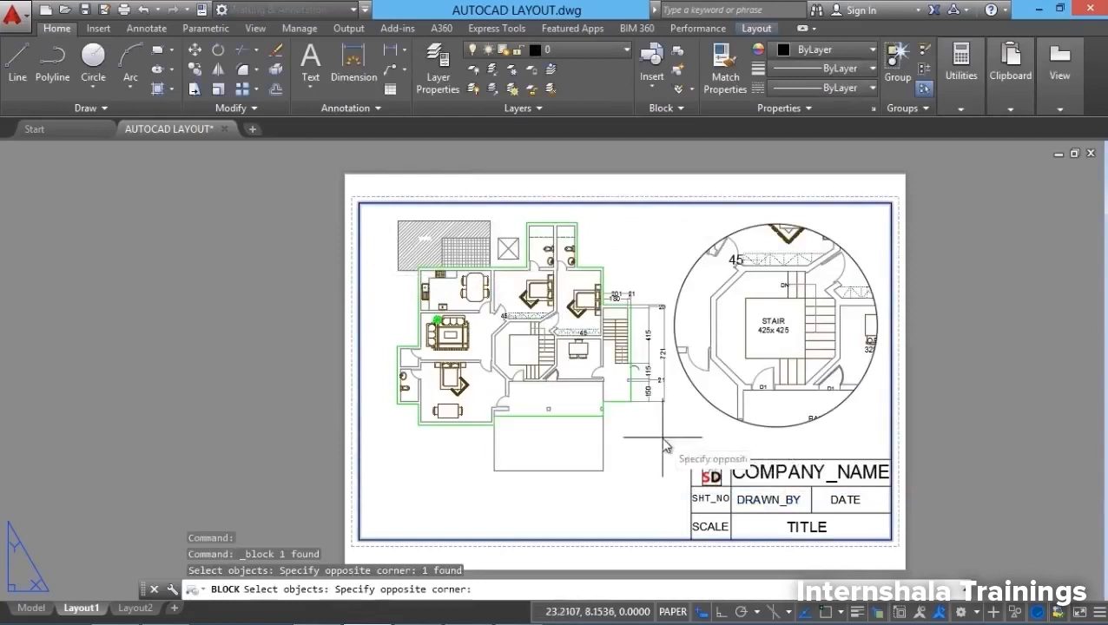
{"action": "left_click", "coordinate": [906, 556]}
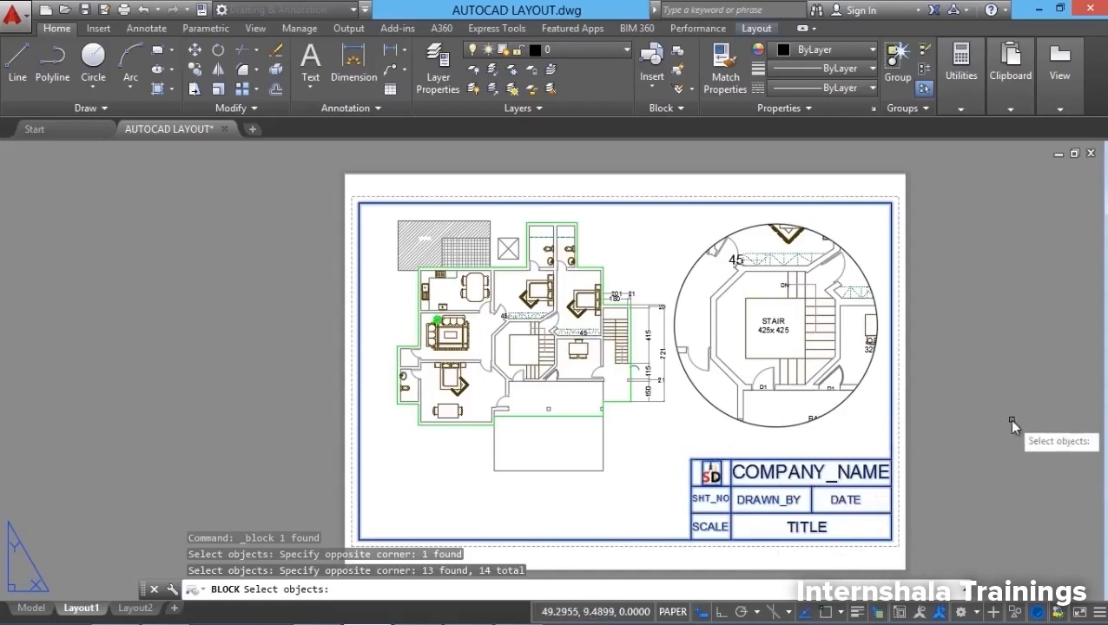
{"action": "key", "text": "Return"}
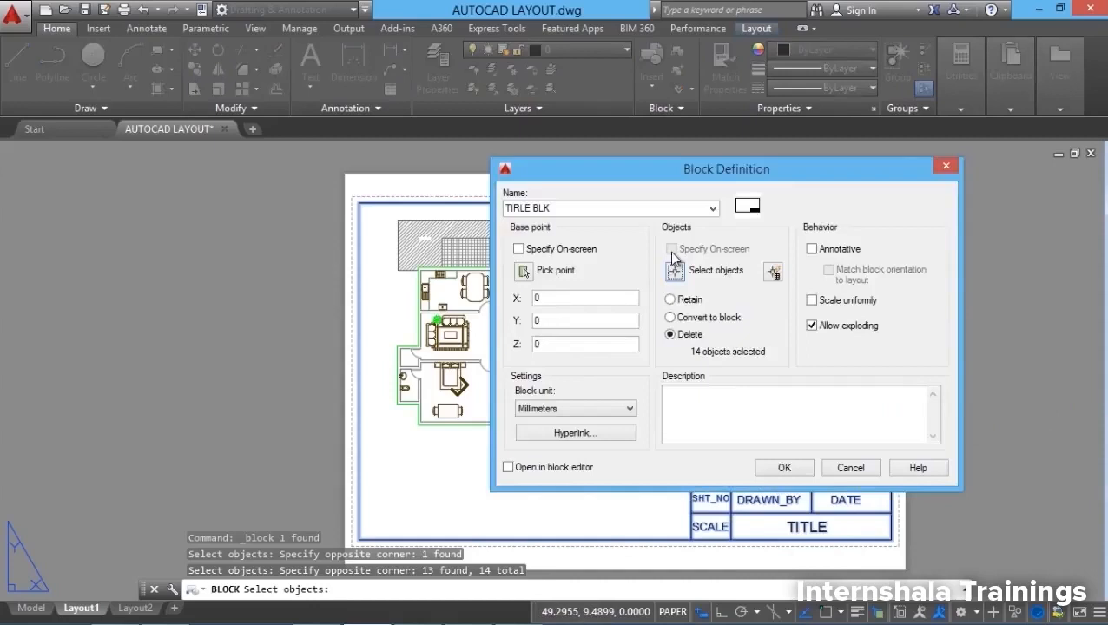
{"action": "left_click", "coordinate": [775, 468]}
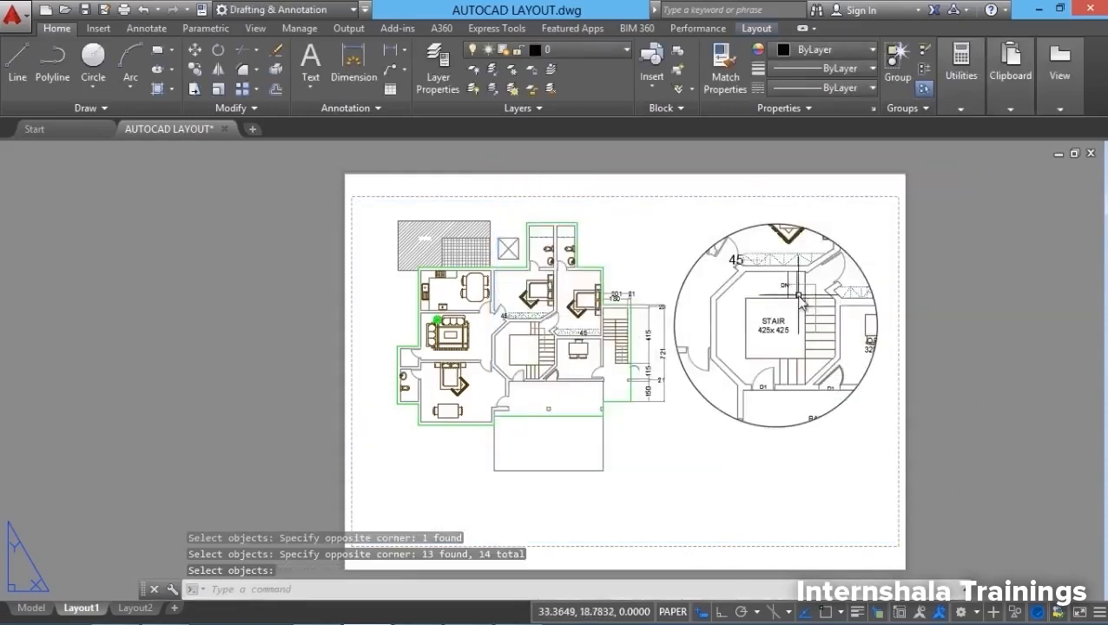
Step: Insert the TIRLE BLK block into the layout at insertion point 0,0,0
{"action": "left_click", "coordinate": [651, 91]}
{"action": "left_click_drag", "start_coordinate": [840, 169], "coordinate": [837, 245]}
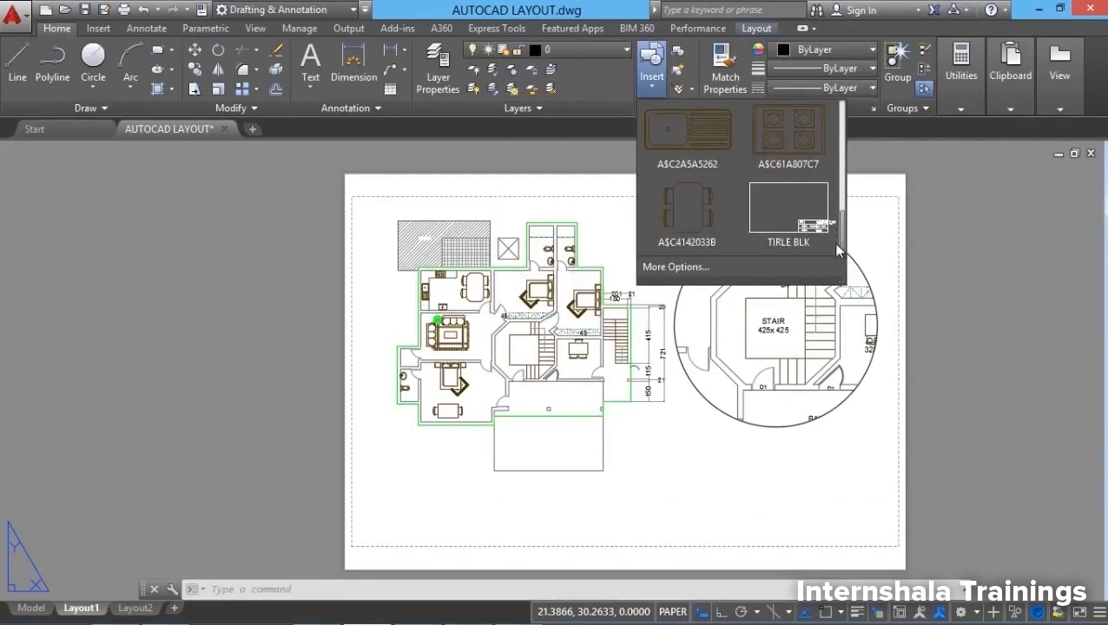
{"action": "left_click", "coordinate": [813, 237]}
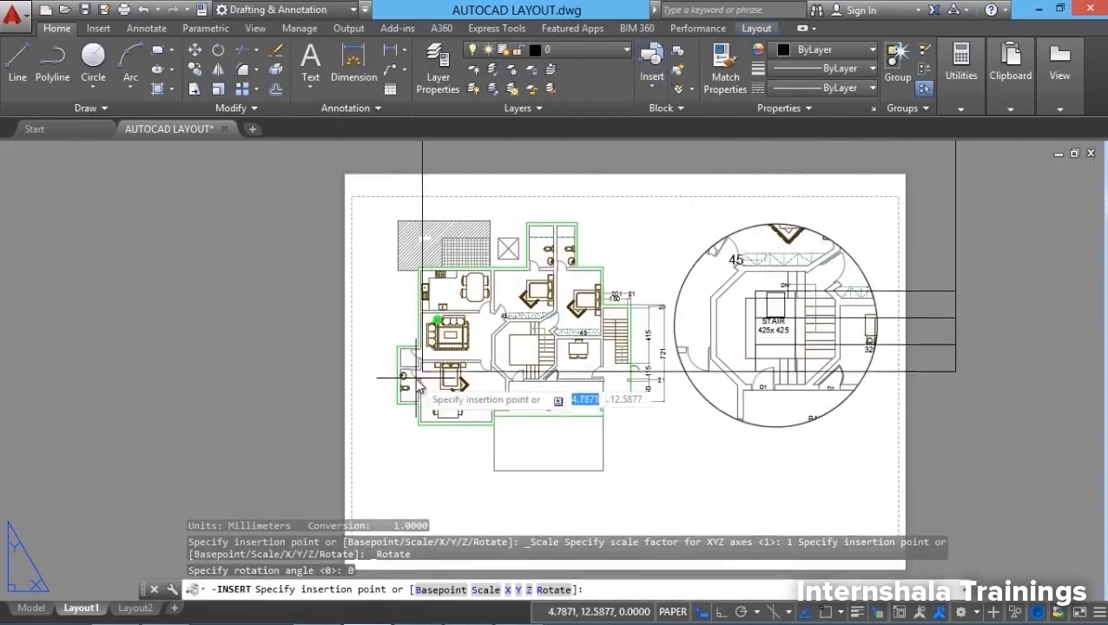
{"action": "type", "text": "0,0,0"}
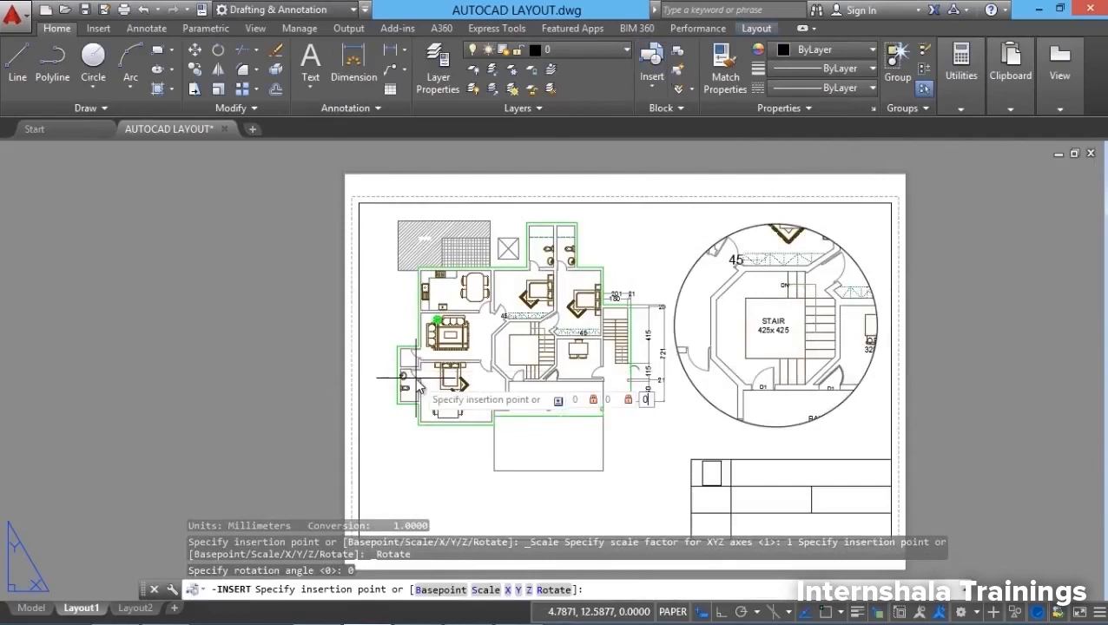
{"action": "key", "text": "Return"}
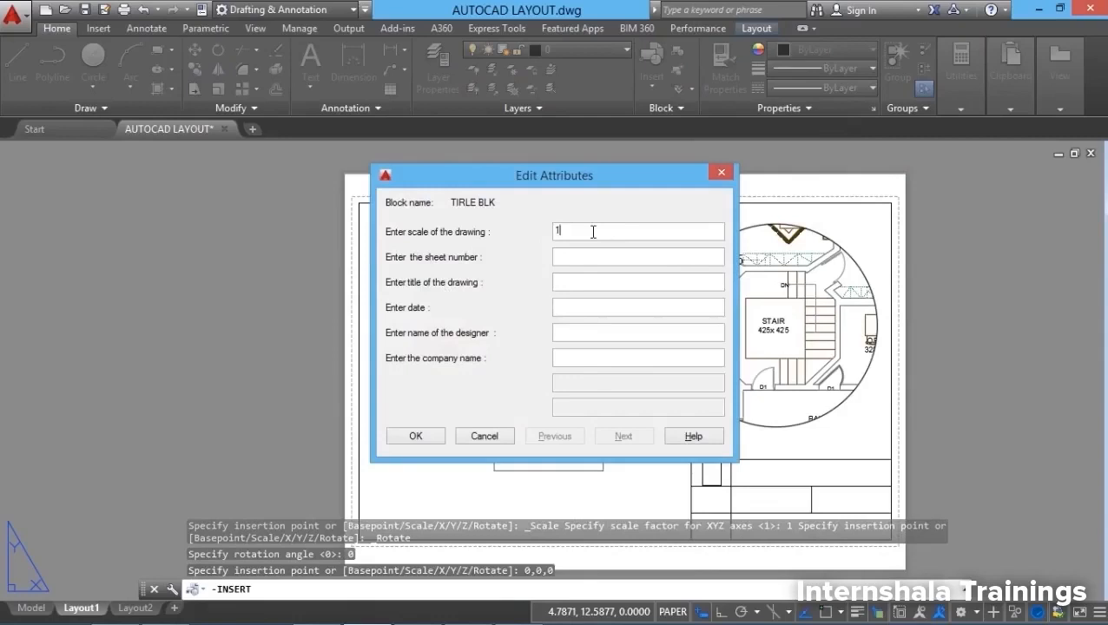
Step: Fill in the block attributes: scale 1:100, sheet number 1, title CIVIL PLAN, date 01-01-2016, the designer's name and company SYBER DEISIGNS
{"action": "type", "text": "1:100"}
{"action": "left_click", "coordinate": [568, 258]}
{"action": "type", "text": "1"}
{"action": "type", "text": "CIVIL PLAN"}
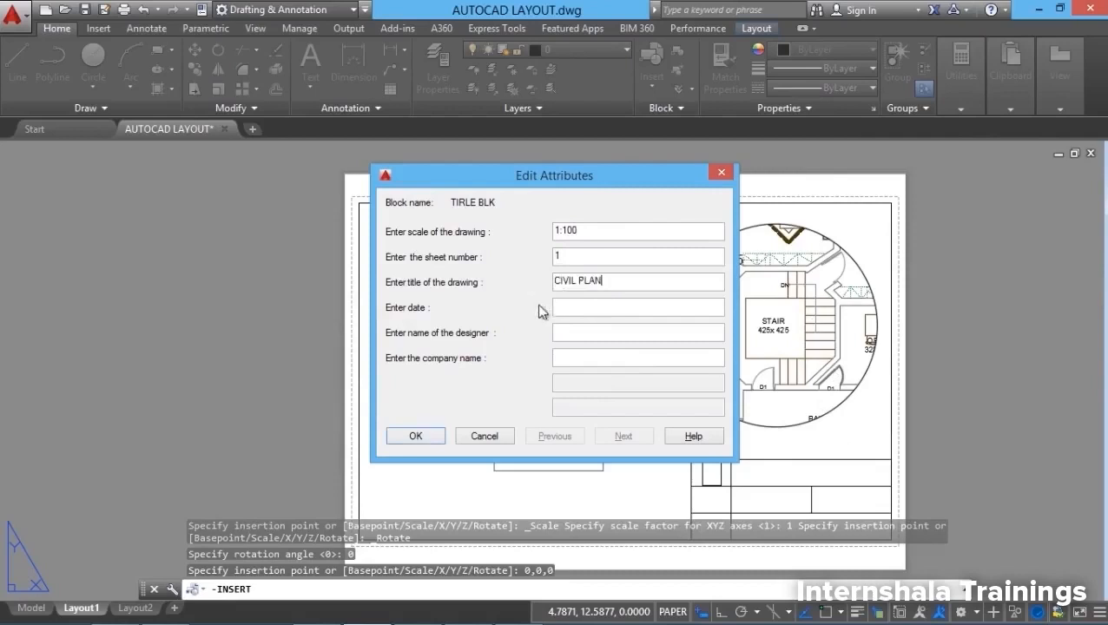
{"action": "left_click", "coordinate": [581, 304]}
{"action": "type", "text": "01-01-2016"}
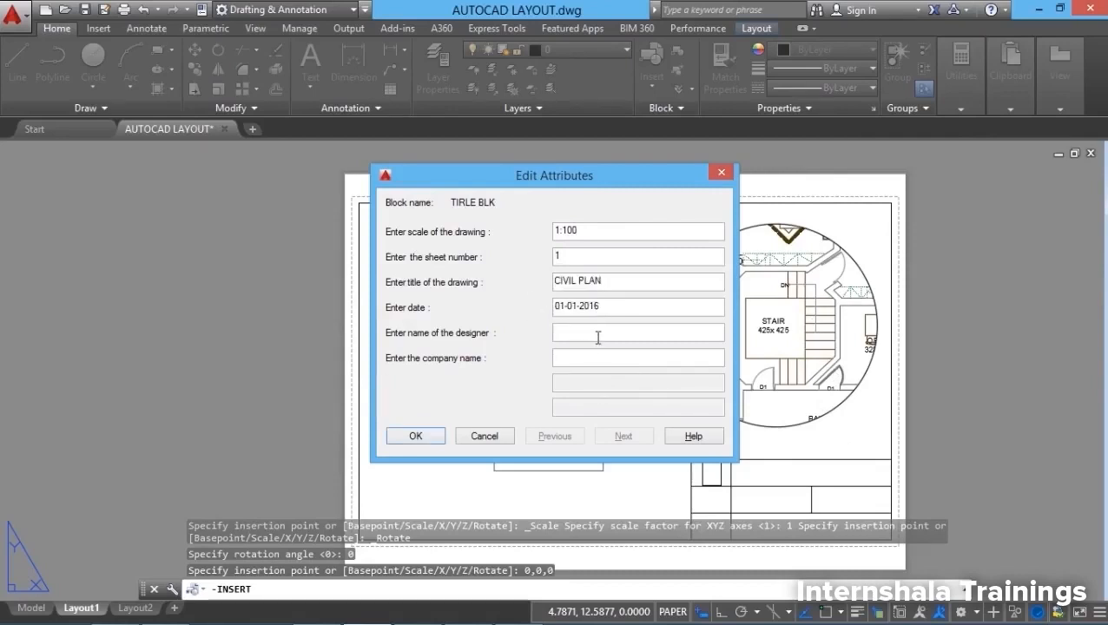
{"action": "left_click", "coordinate": [598, 337]}
{"action": "type", "text": "SABEER"}
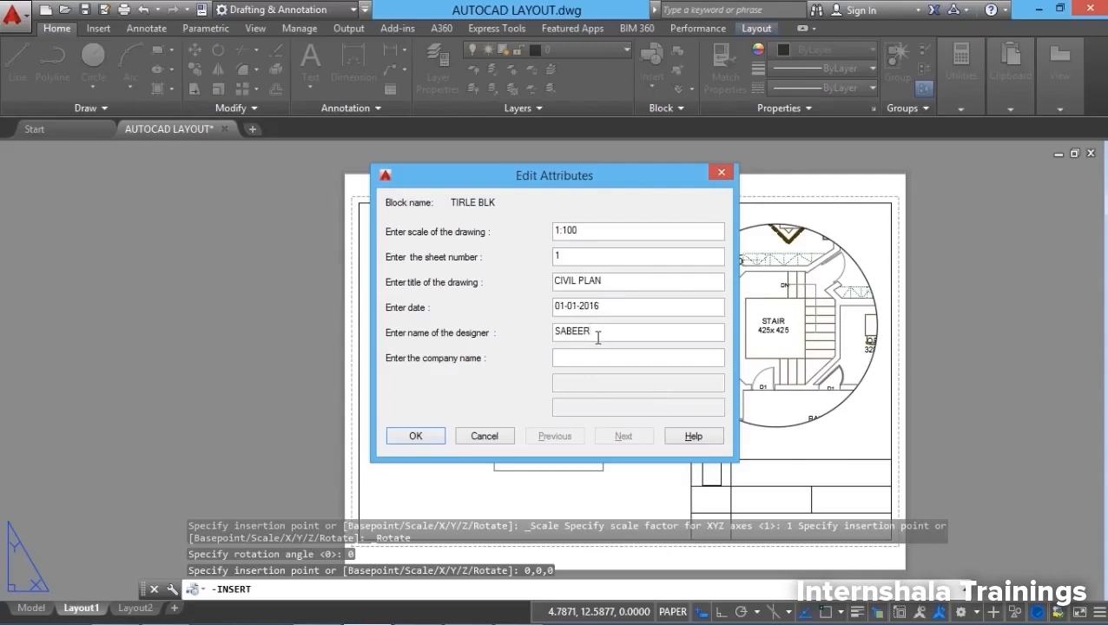
{"action": "left_click", "coordinate": [582, 363]}
{"action": "type", "text": "SYBER DEISIGNS"}
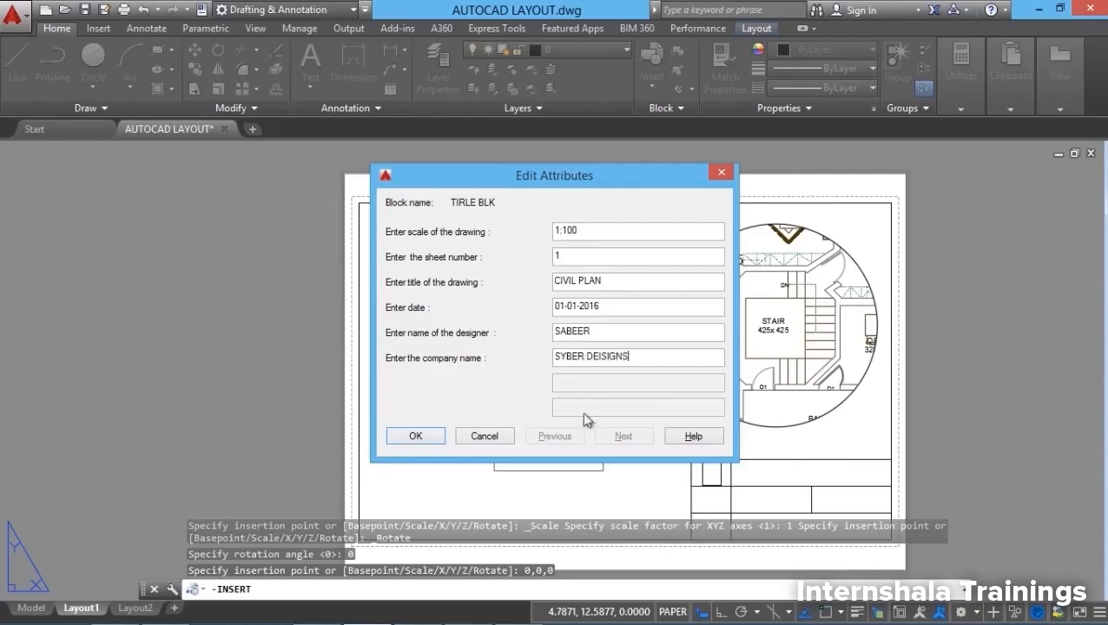
{"action": "left_click", "coordinate": [415, 436]}
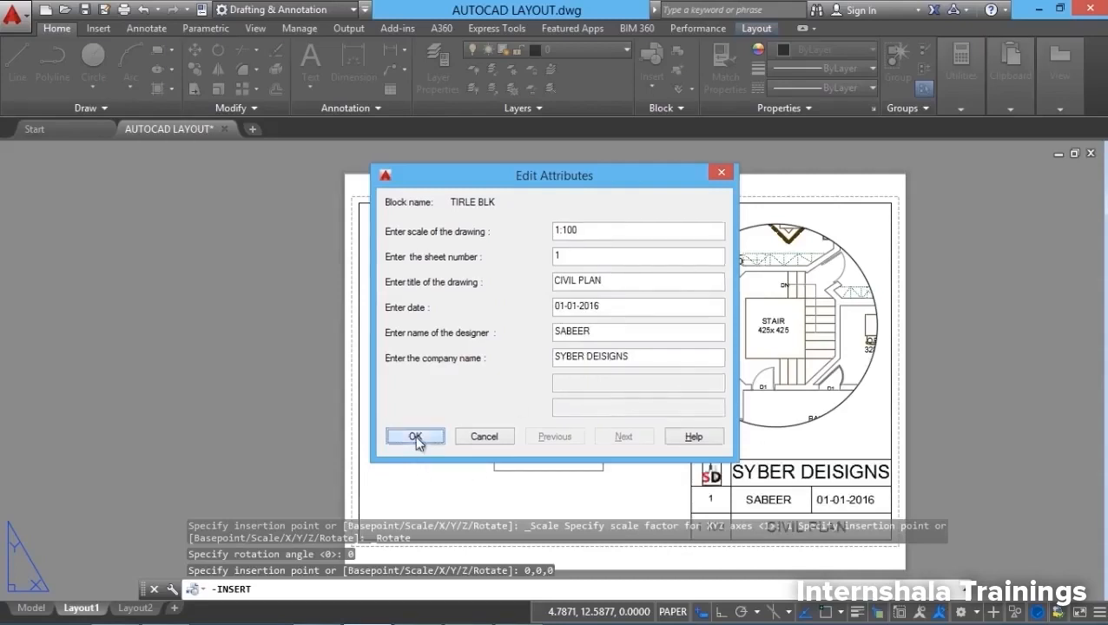
Step: Edit the inserted title block's COMPANY_NAME attribute so its value reads SYBER DESIGNS
{"action": "scroll", "coordinate": [882, 489], "scroll_direction": "down", "scroll_amount": 3}
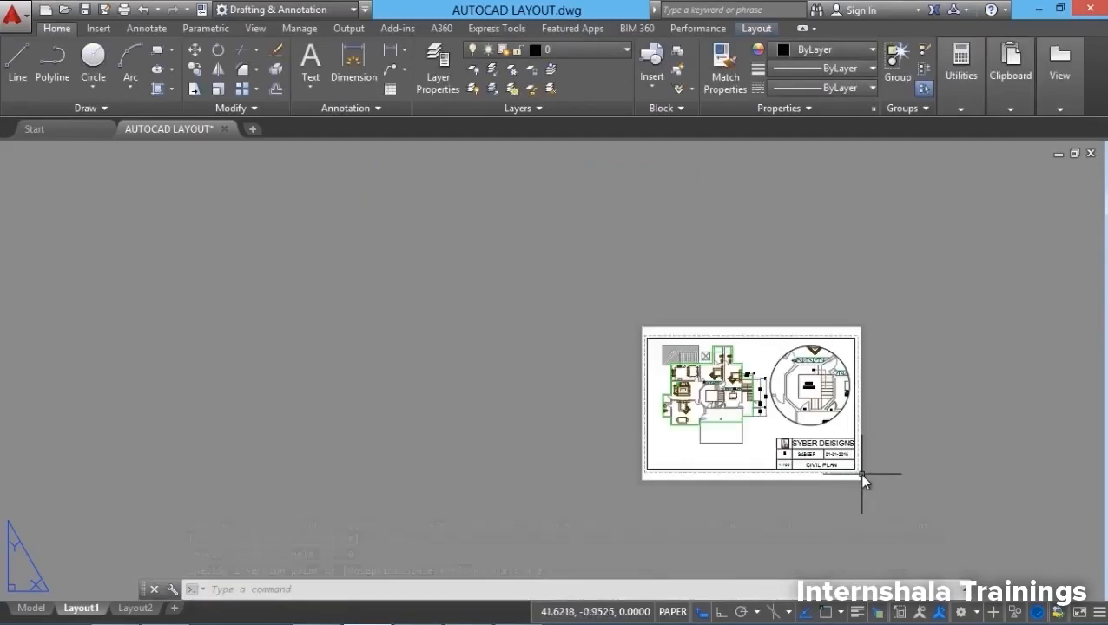
{"action": "scroll", "coordinate": [859, 469], "scroll_direction": "up", "scroll_amount": 3}
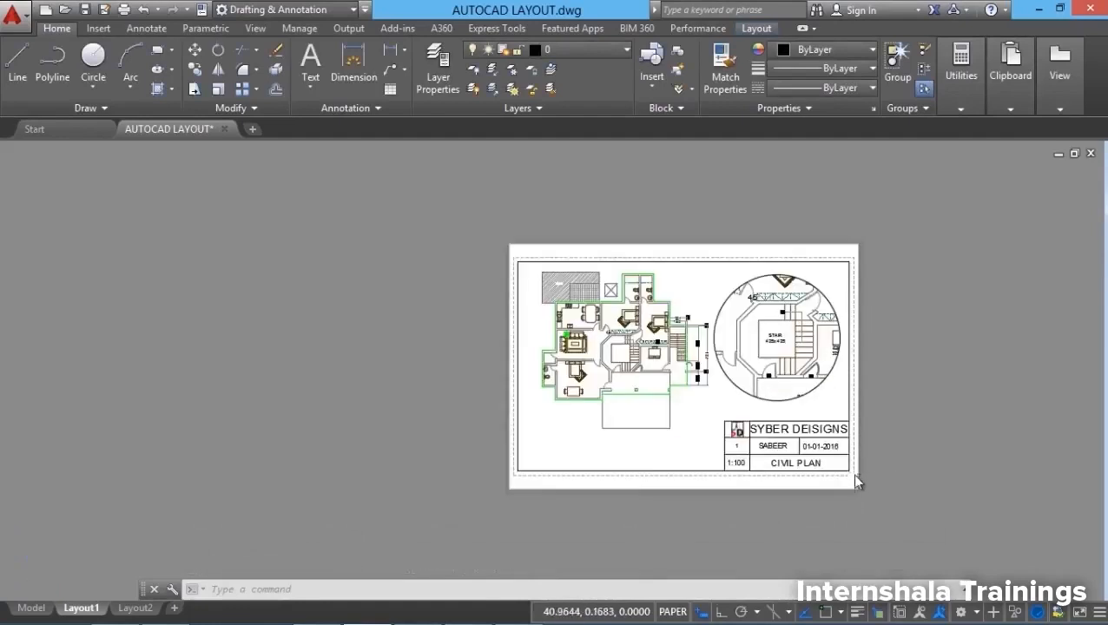
{"action": "scroll", "coordinate": [852, 474], "scroll_direction": "up", "scroll_amount": 2}
{"action": "middle_click_drag", "start_coordinate": [653, 506], "coordinate": [622, 568]}
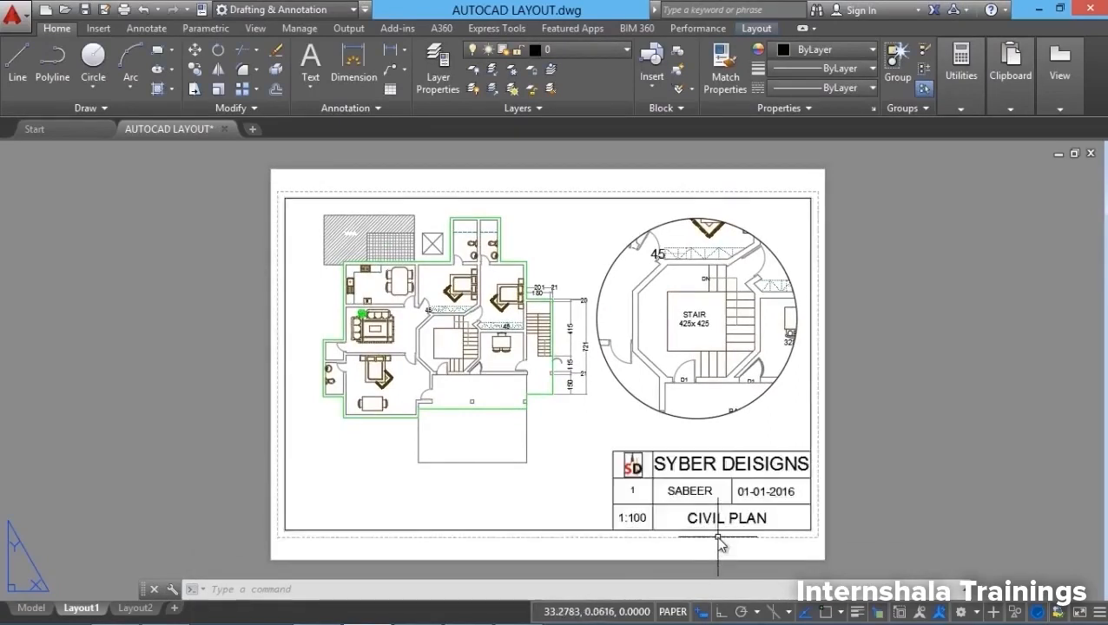
{"action": "scroll", "coordinate": [716, 540], "scroll_direction": "up", "scroll_amount": 2}
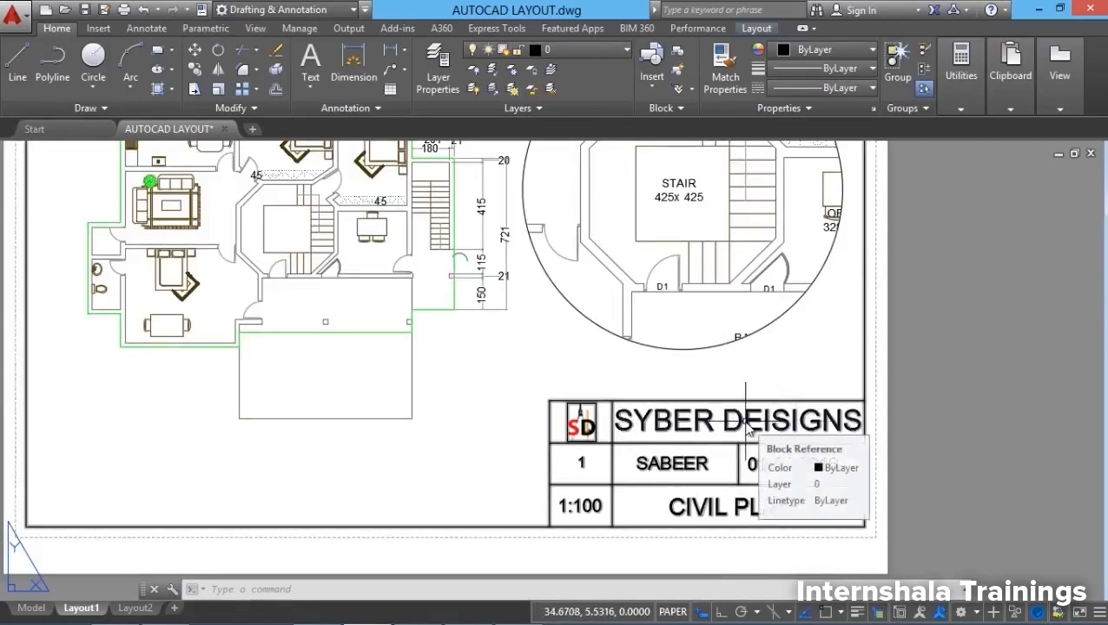
{"action": "left_click", "coordinate": [692, 89]}
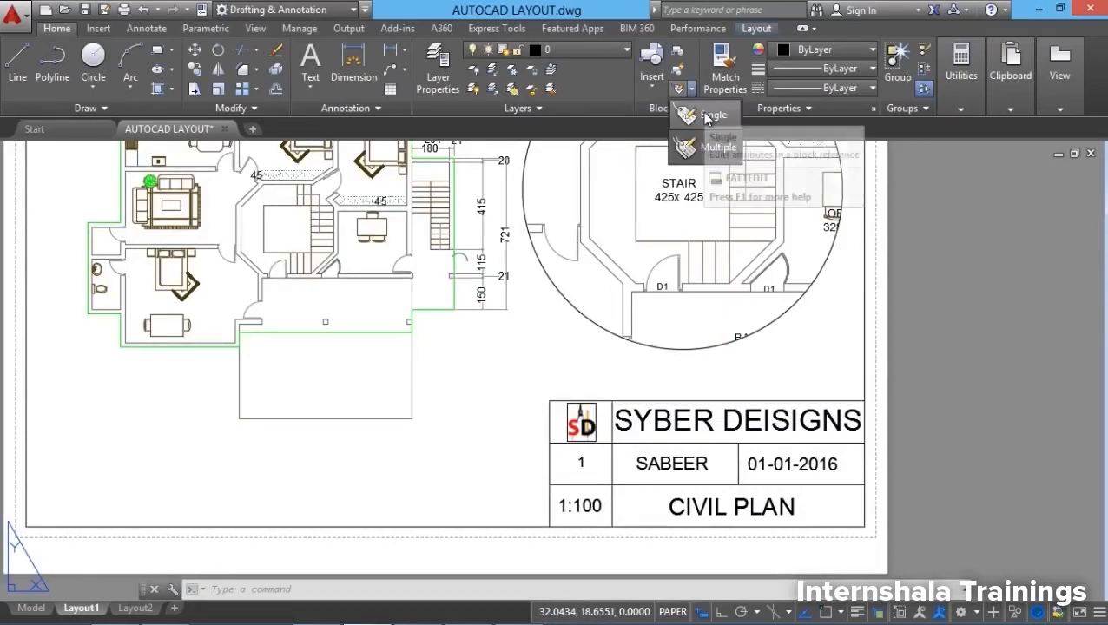
{"action": "left_click", "coordinate": [706, 117]}
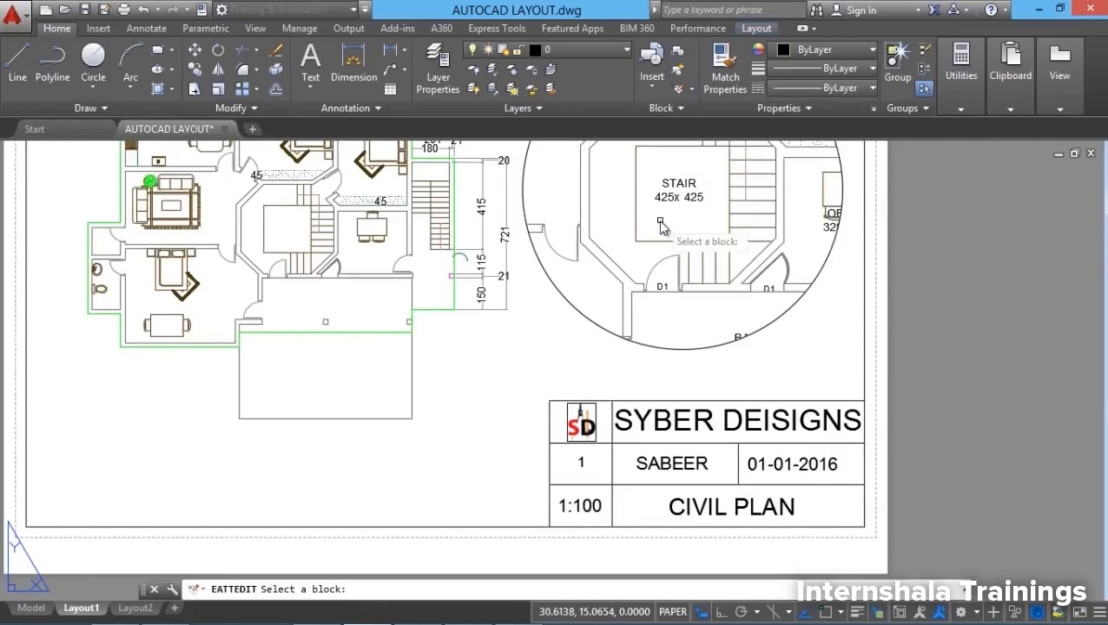
{"action": "left_click", "coordinate": [685, 427]}
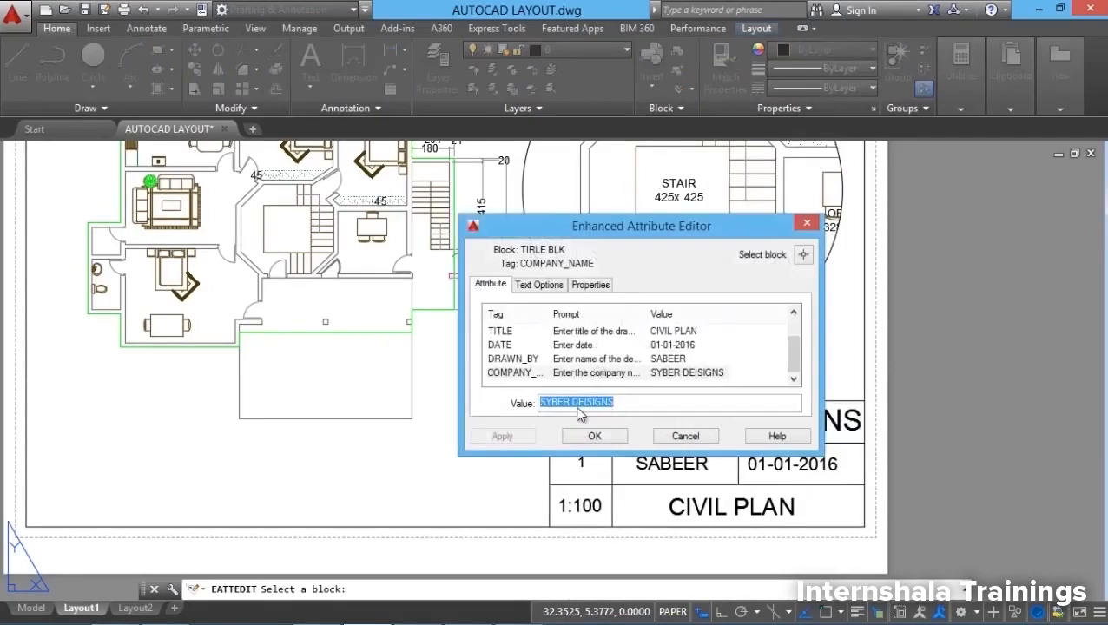
{"action": "left_click", "coordinate": [582, 405]}
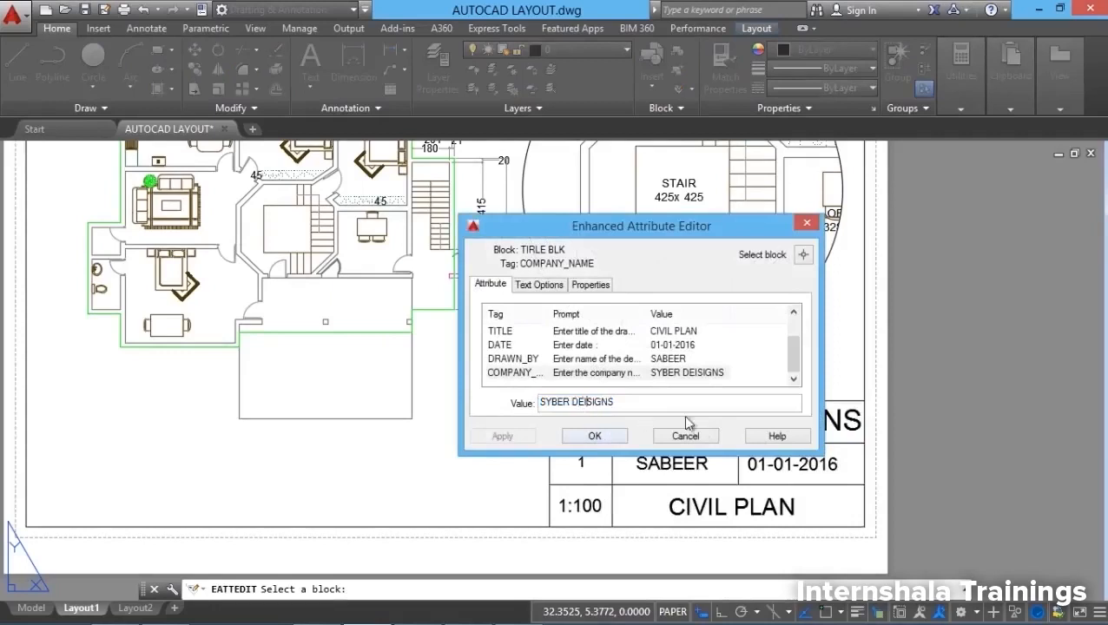
{"action": "key", "text": "BackSpace"}
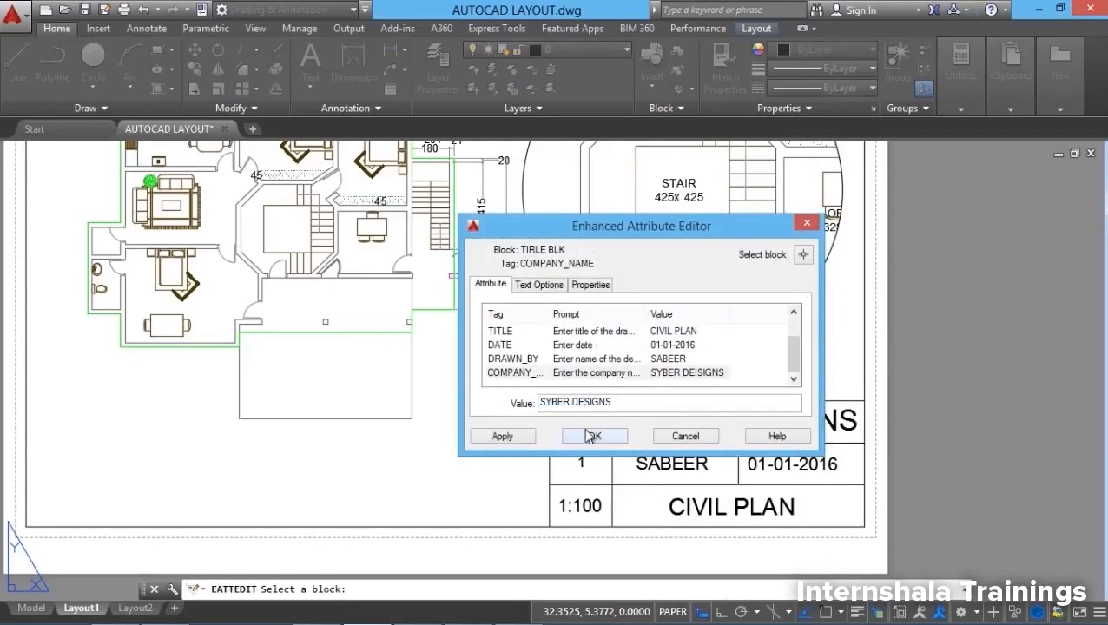
{"action": "left_click", "coordinate": [596, 438]}
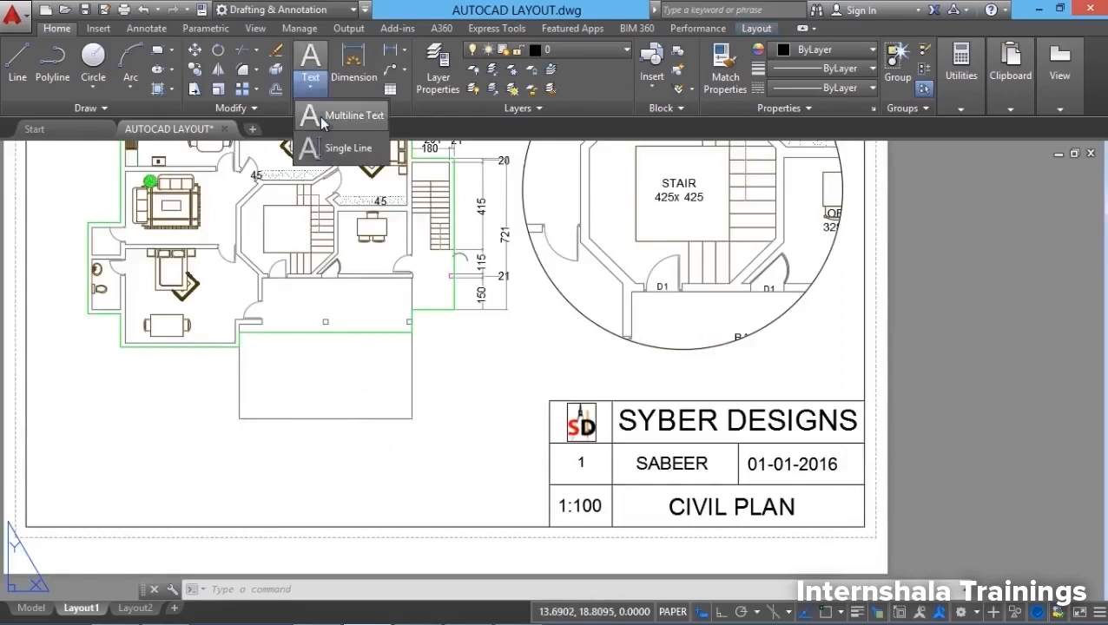
Step: Add the single-line text PLAN VIEW below the floor plan, picking its height on-screen with Ortho on
{"action": "left_click", "coordinate": [311, 149]}
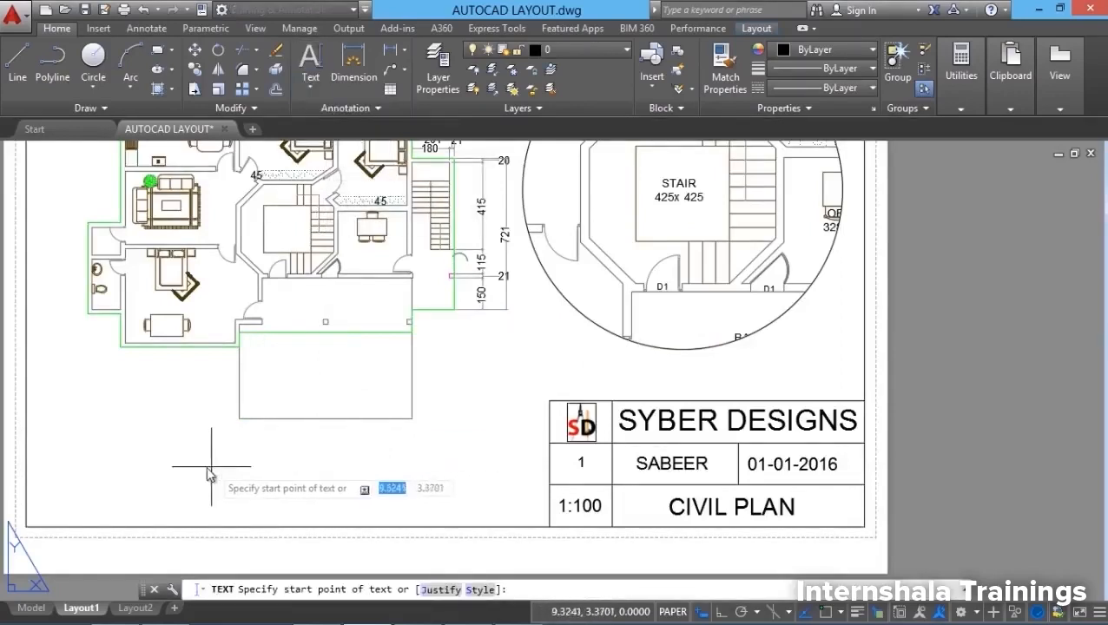
{"action": "left_click", "coordinate": [172, 466]}
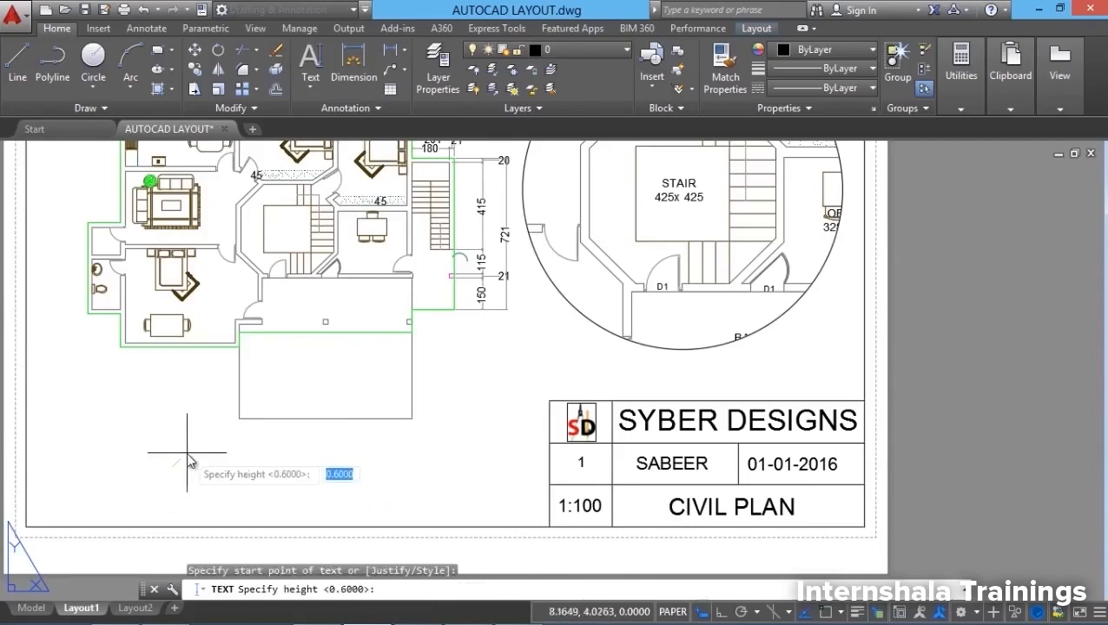
{"action": "scroll", "coordinate": [177, 467], "scroll_direction": "up", "scroll_amount": 2}
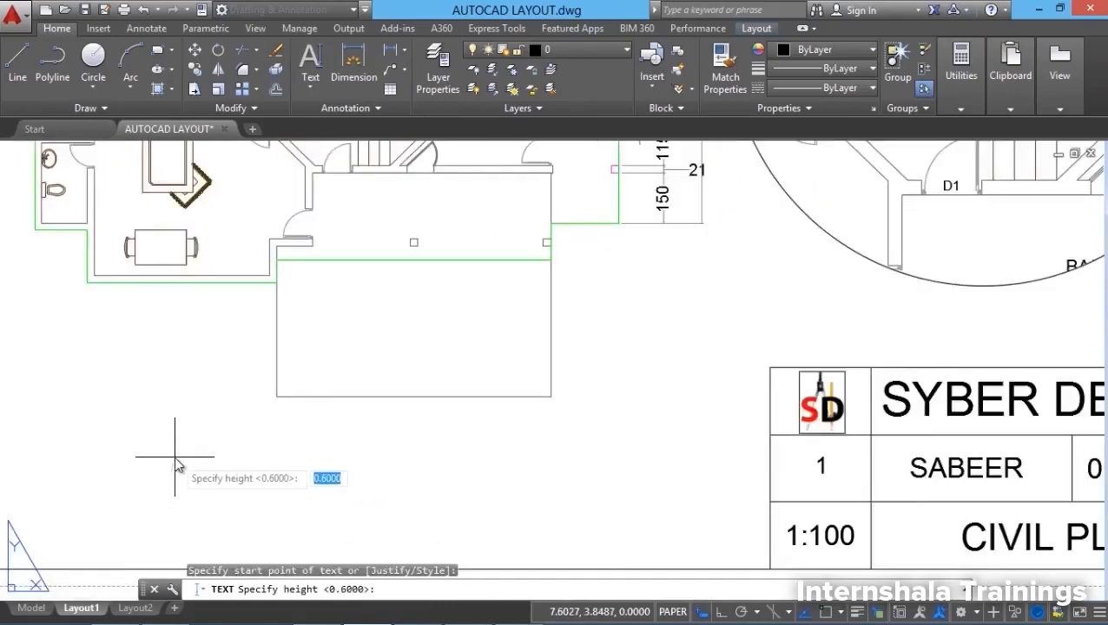
{"action": "key", "text": "F8"}
{"action": "scroll", "coordinate": [182, 468], "scroll_direction": "up", "scroll_amount": 3}
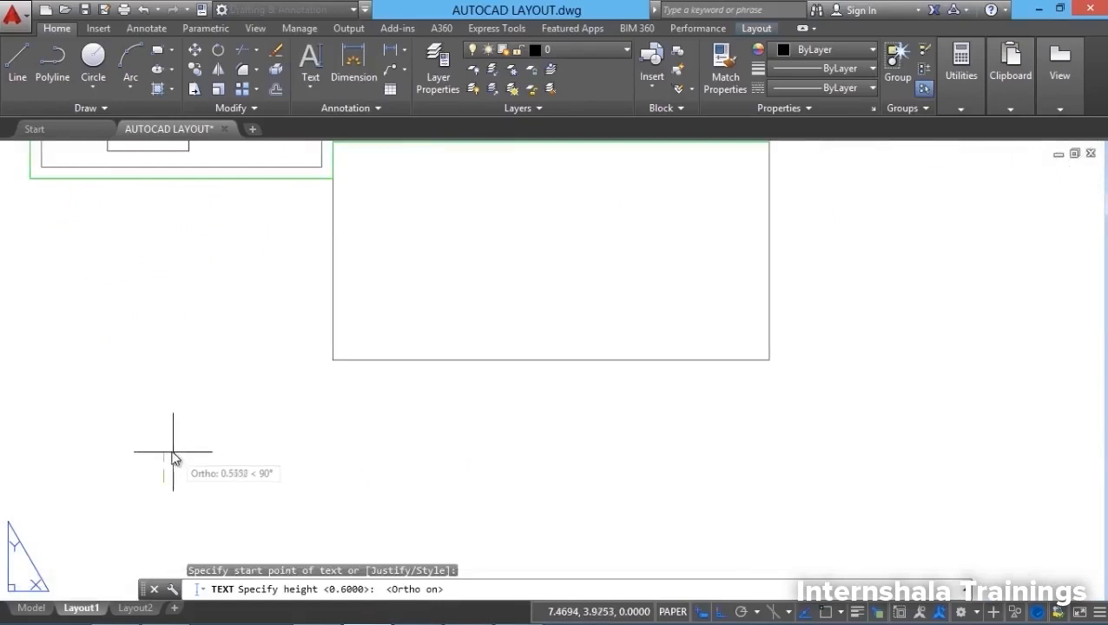
{"action": "left_click", "coordinate": [179, 427]}
{"action": "scroll", "coordinate": [308, 426], "scroll_direction": "down", "scroll_amount": 2}
{"action": "left_click", "coordinate": [328, 406]}
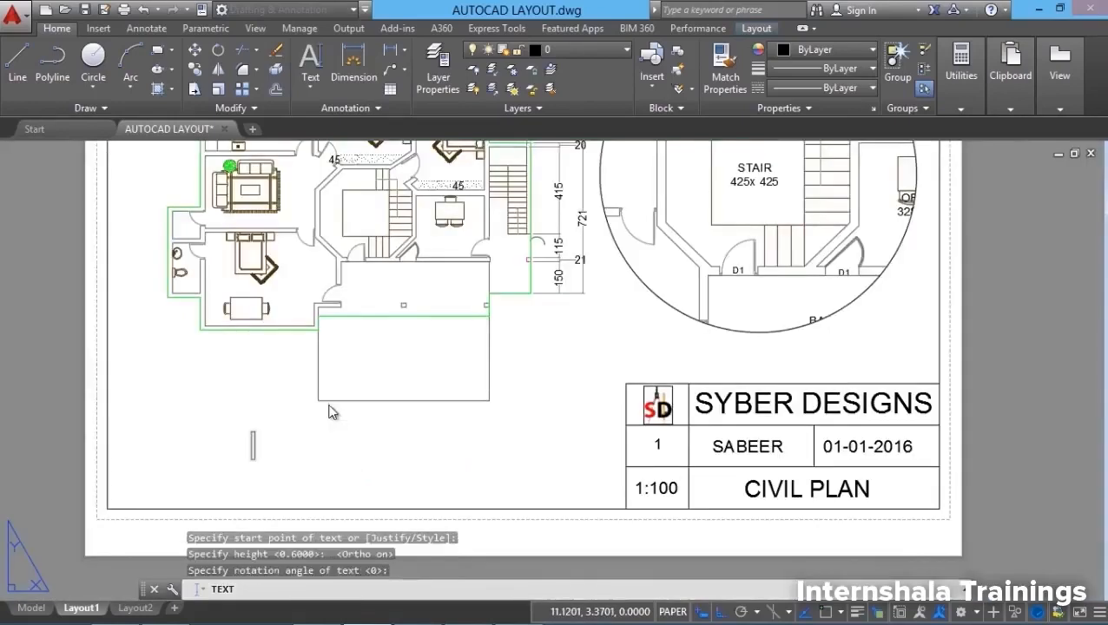
{"action": "type", "text": "PLAN VIEW"}
{"action": "key", "text": "Return"}
{"action": "key", "text": "Return"}
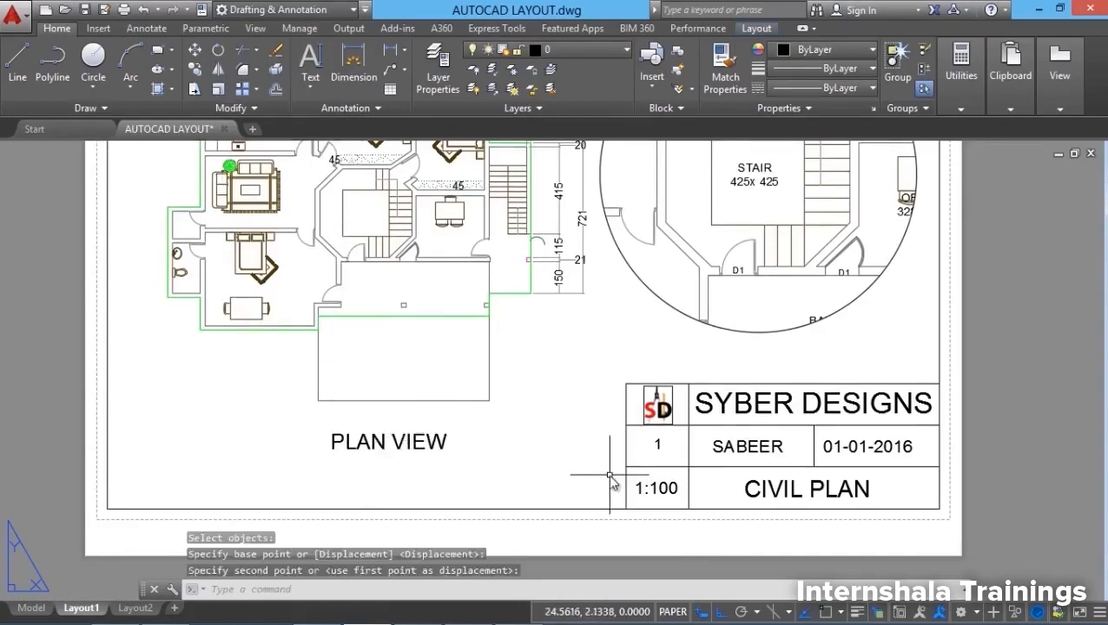
{"action": "key", "text": "Escape"}
{"action": "key", "text": "Escape"}
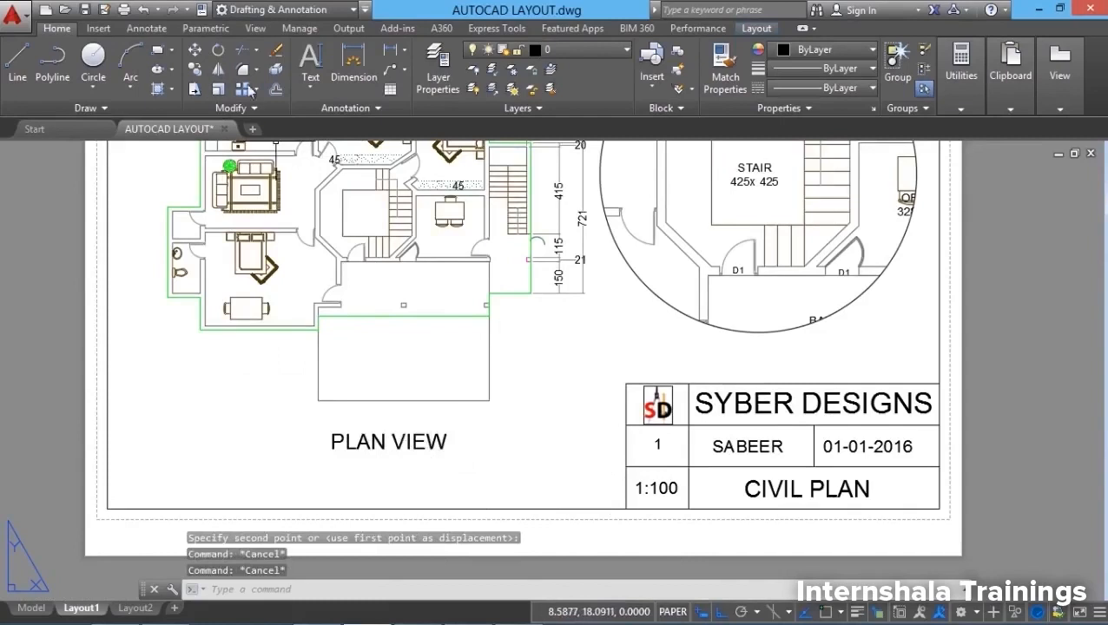
Step: Copy the PLAN VIEW label to just below the circular stair viewport with Ortho off
{"action": "left_click", "coordinate": [197, 70]}
{"action": "left_click", "coordinate": [431, 458]}
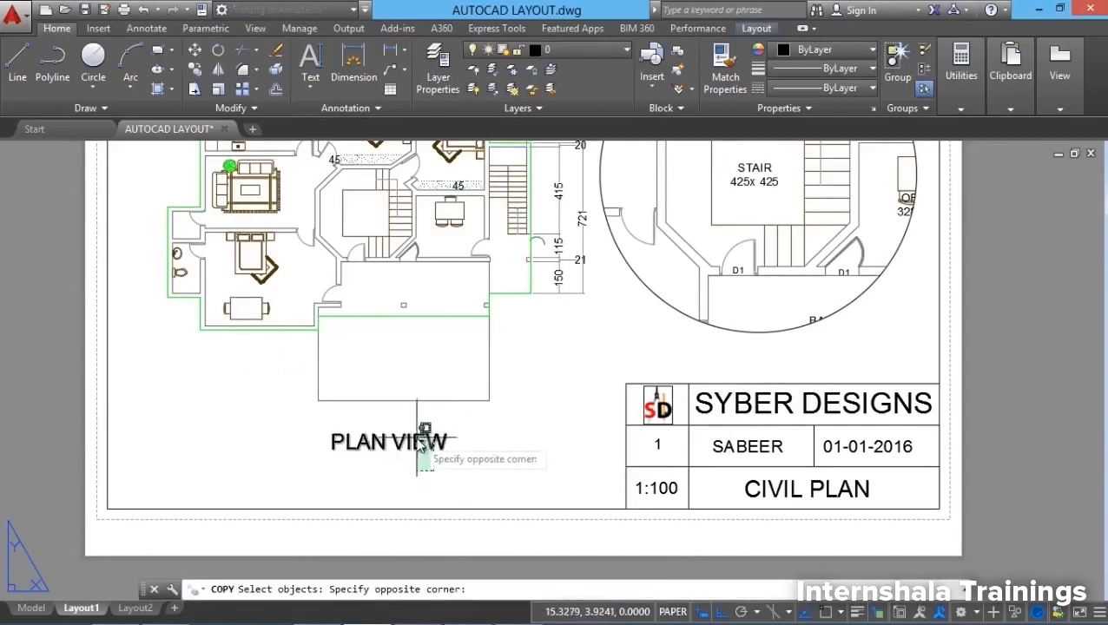
{"action": "left_click", "coordinate": [418, 437]}
{"action": "key", "text": "Return"}
{"action": "left_click", "coordinate": [410, 457]}
{"action": "key", "text": "F8"}
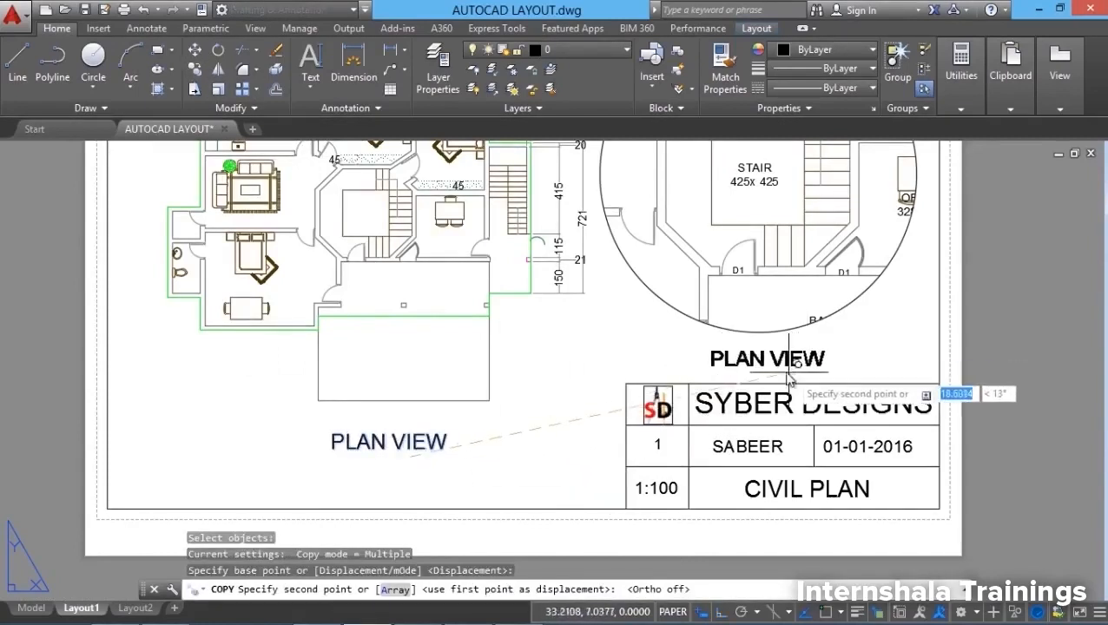
{"action": "left_click", "coordinate": [703, 375]}
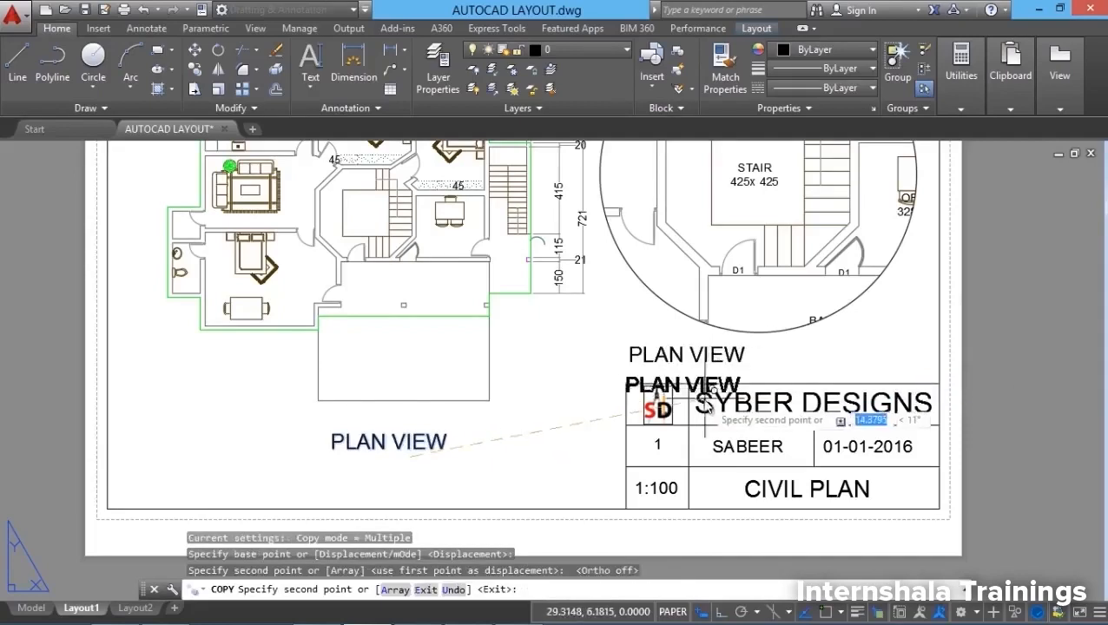
{"action": "key", "text": "Escape"}
Step: Change the copied label's text under the circular viewport to STAIR VIEW (1:50)
{"action": "double_click", "coordinate": [692, 361]}
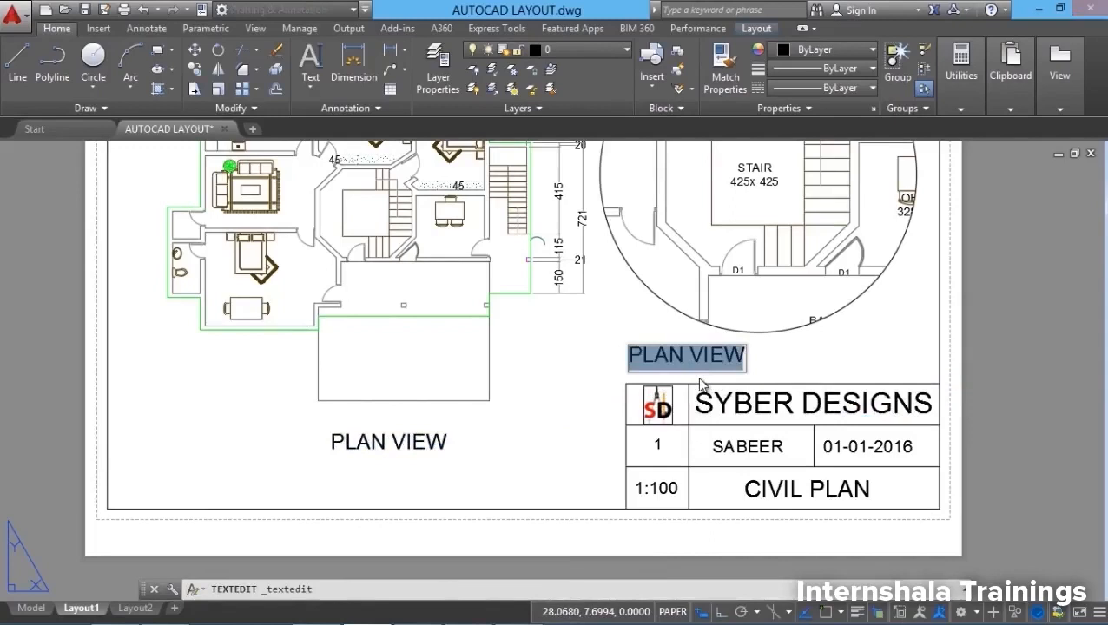
{"action": "type", "text": "STAIR VIEW (1:50)"}
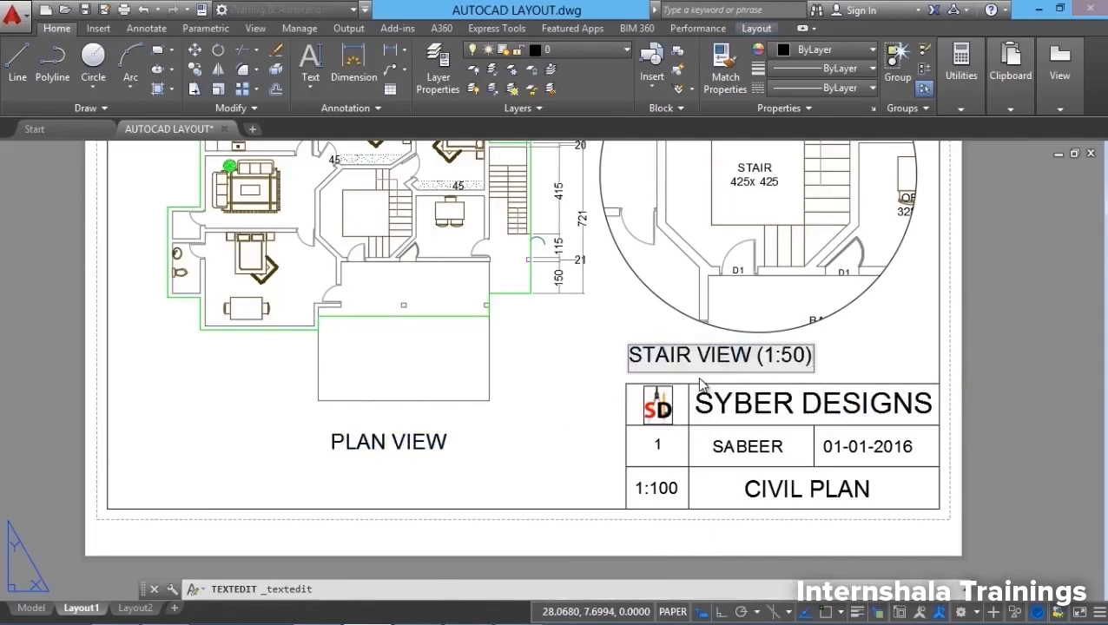
{"action": "left_click", "coordinate": [899, 354]}
{"action": "key", "text": "Escape"}
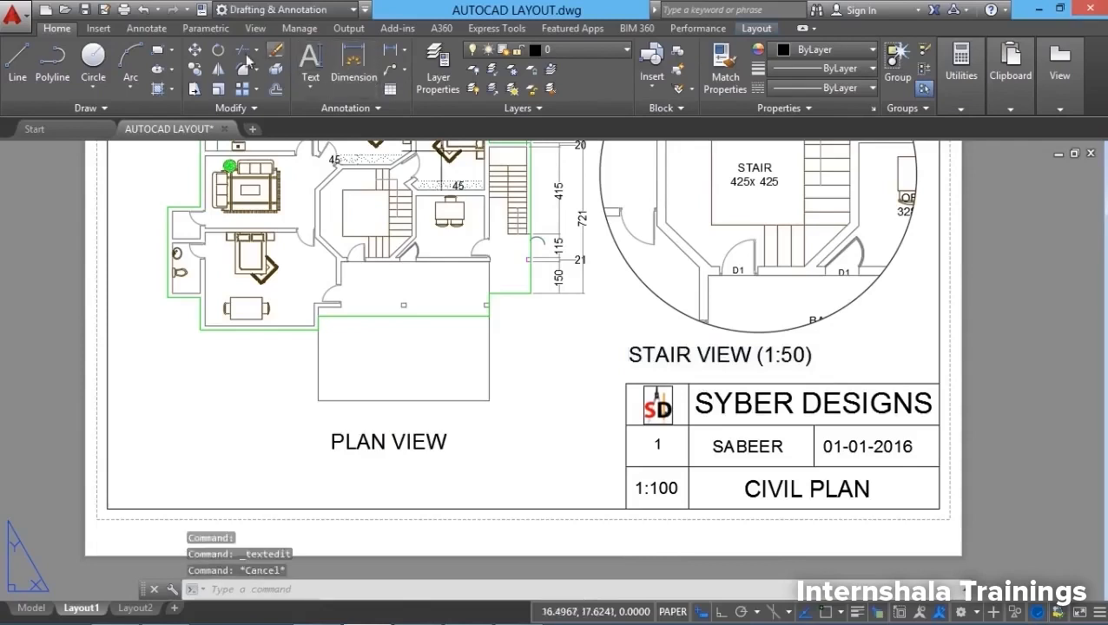
Step: Move the STAIR VIEW (1:50) label so it sits centred beneath the circular viewport
{"action": "left_click", "coordinate": [197, 50]}
{"action": "left_click", "coordinate": [717, 358]}
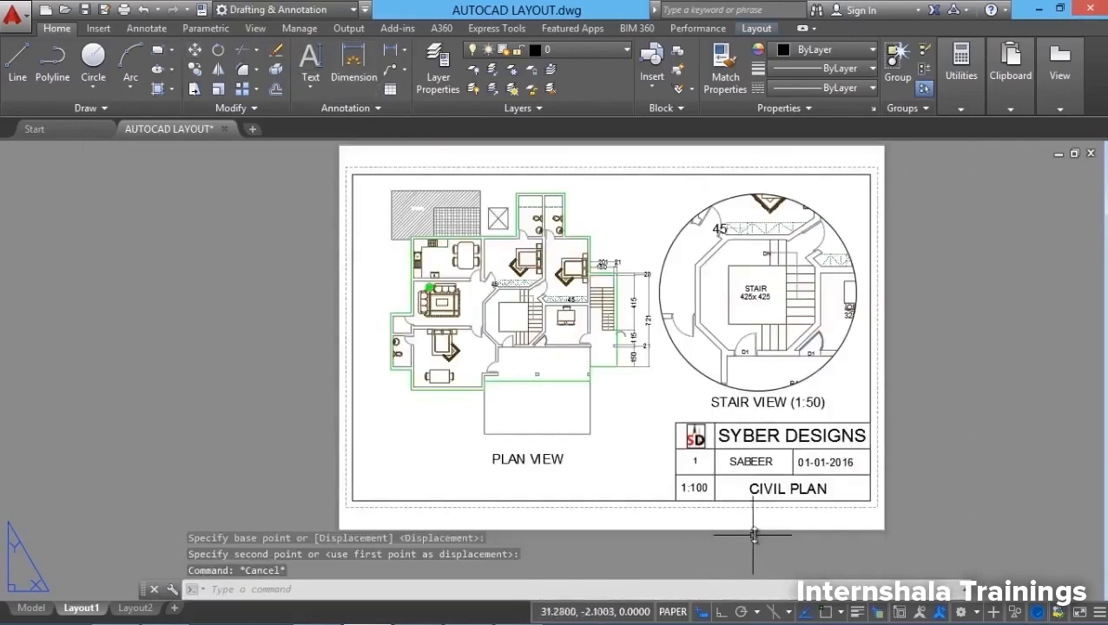
{"action": "middle_click_drag", "start_coordinate": [691, 505], "coordinate": [690, 505]}
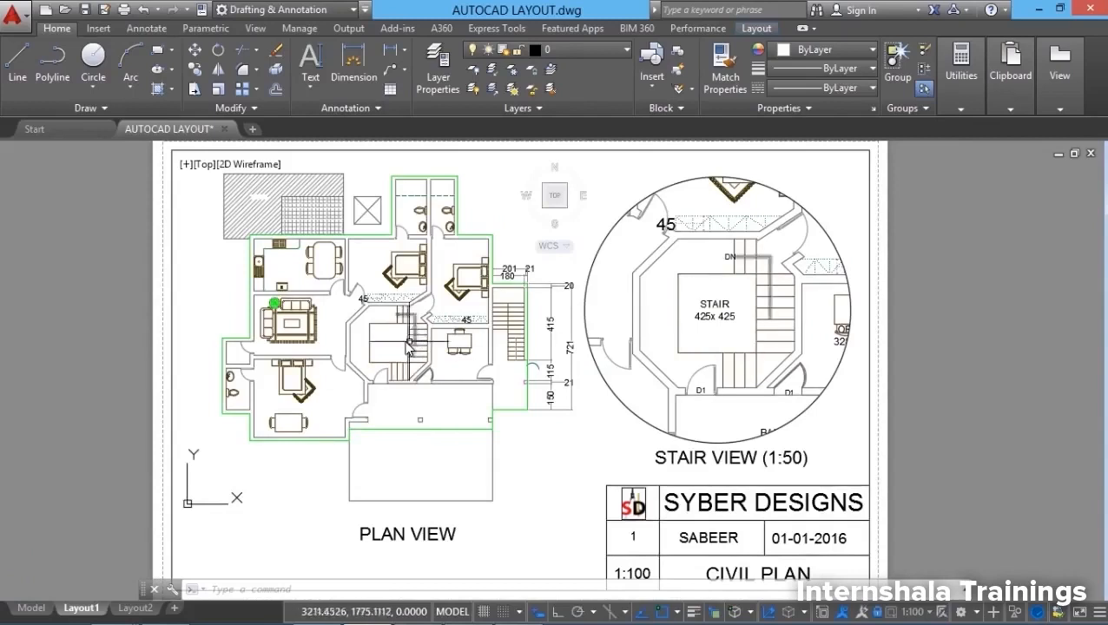
Step: Activate the floor plan viewport and thaw the E2U-TEXT layer in that viewport only
{"action": "scroll", "coordinate": [401, 345], "scroll_direction": "up", "scroll_amount": 4}
{"action": "scroll", "coordinate": [331, 360], "scroll_direction": "down", "scroll_amount": 1}
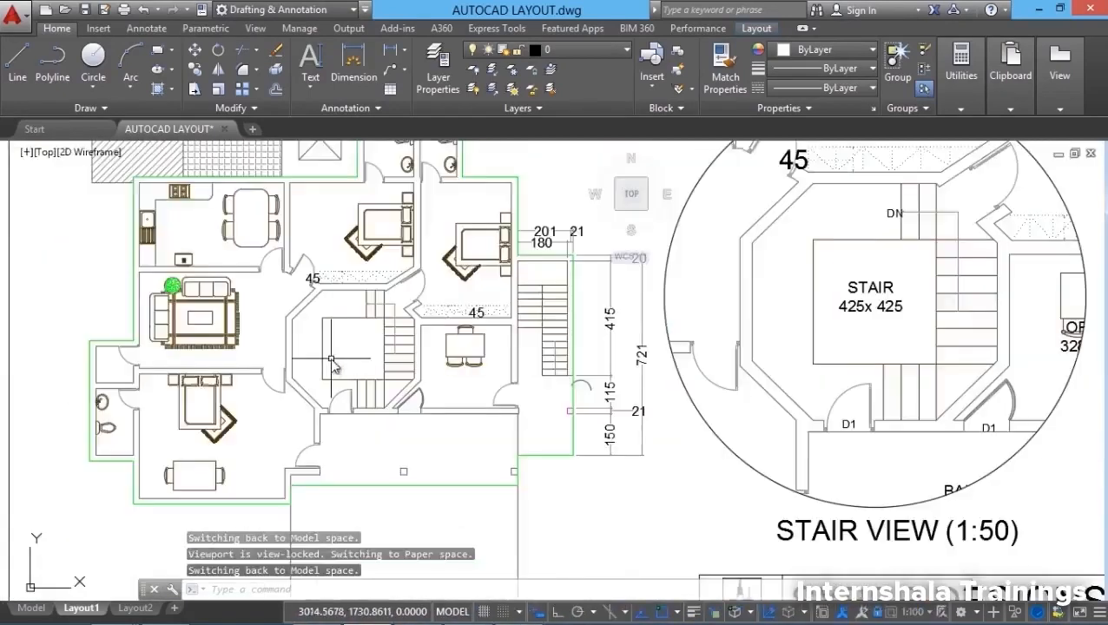
{"action": "scroll", "coordinate": [337, 351], "scroll_direction": "up", "scroll_amount": 2}
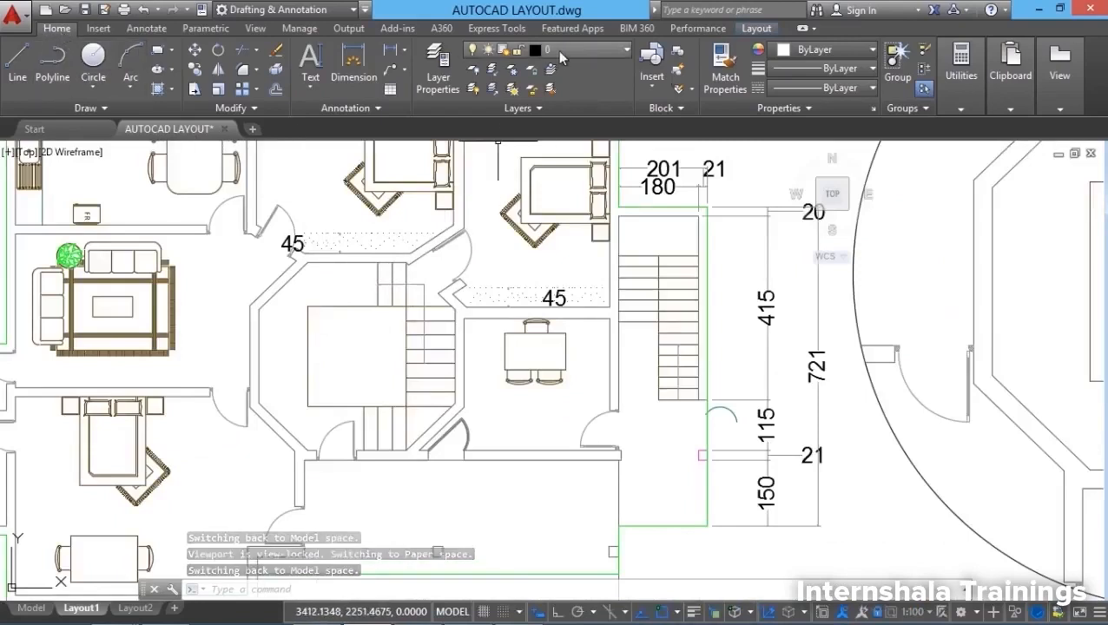
{"action": "left_click", "coordinate": [557, 50]}
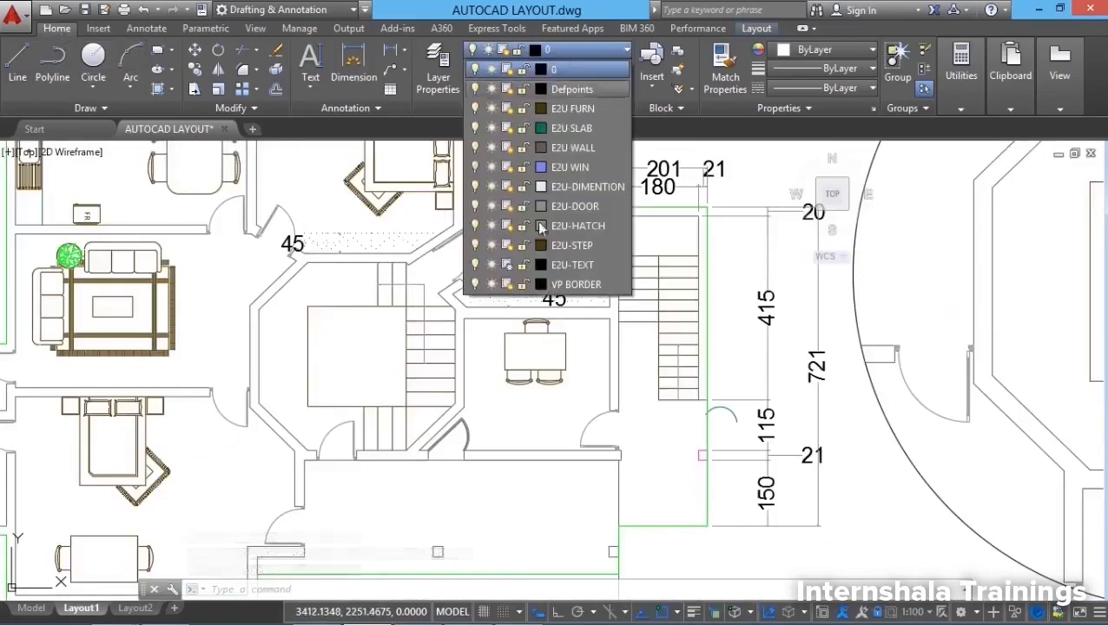
{"action": "left_click", "coordinate": [505, 265]}
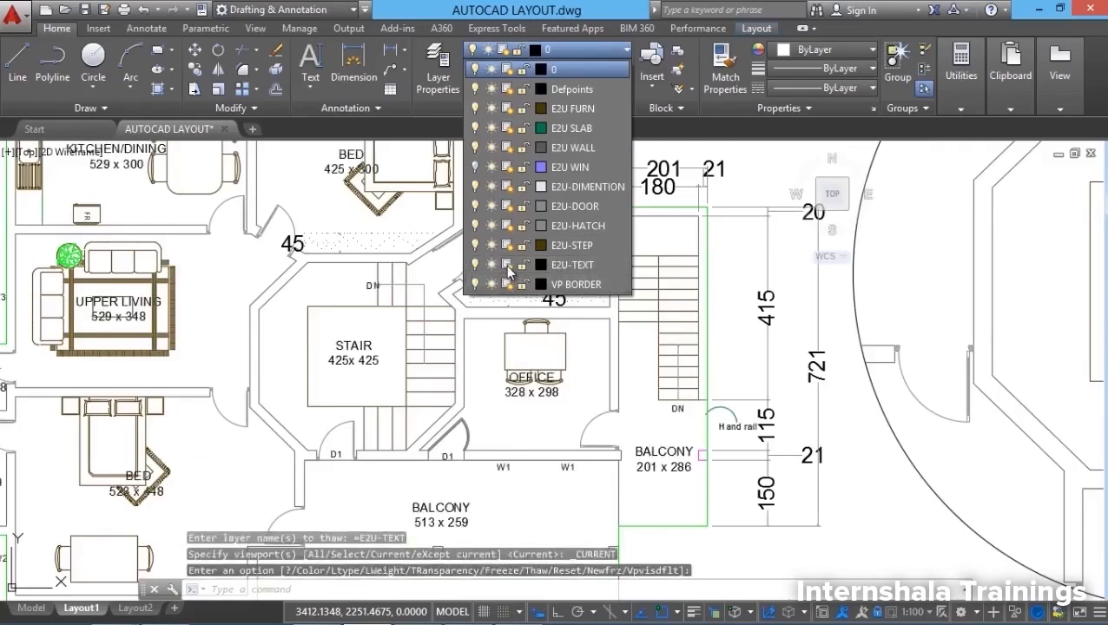
{"action": "left_click", "coordinate": [479, 403]}
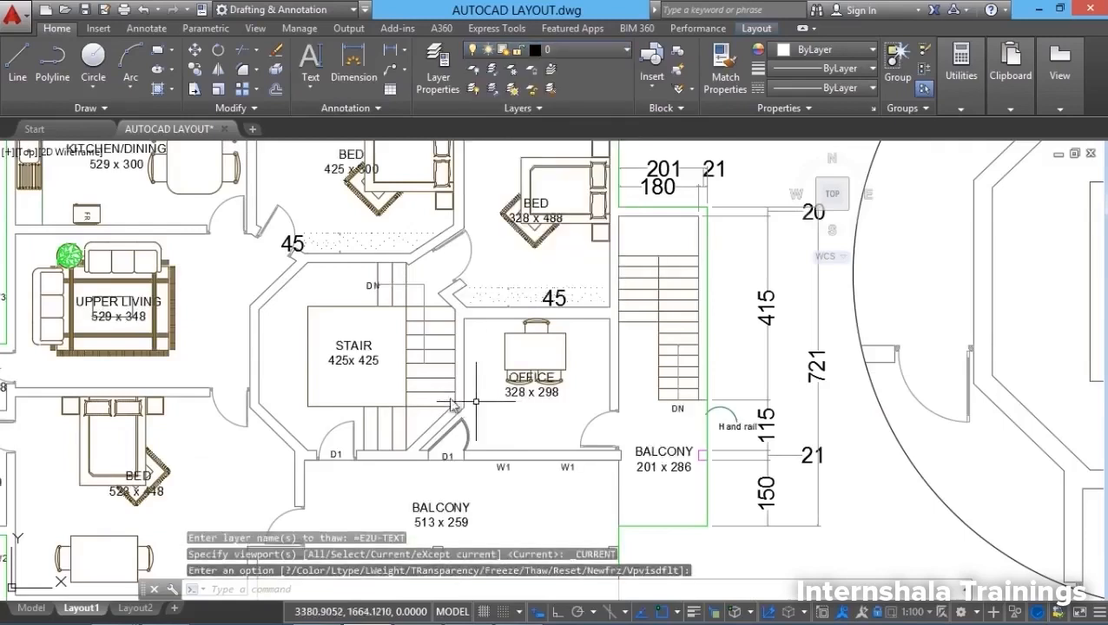
Step: Leave the floor plan viewport's model space and return to paper space on the layout
{"action": "scroll", "coordinate": [362, 370], "scroll_direction": "down", "scroll_amount": 2}
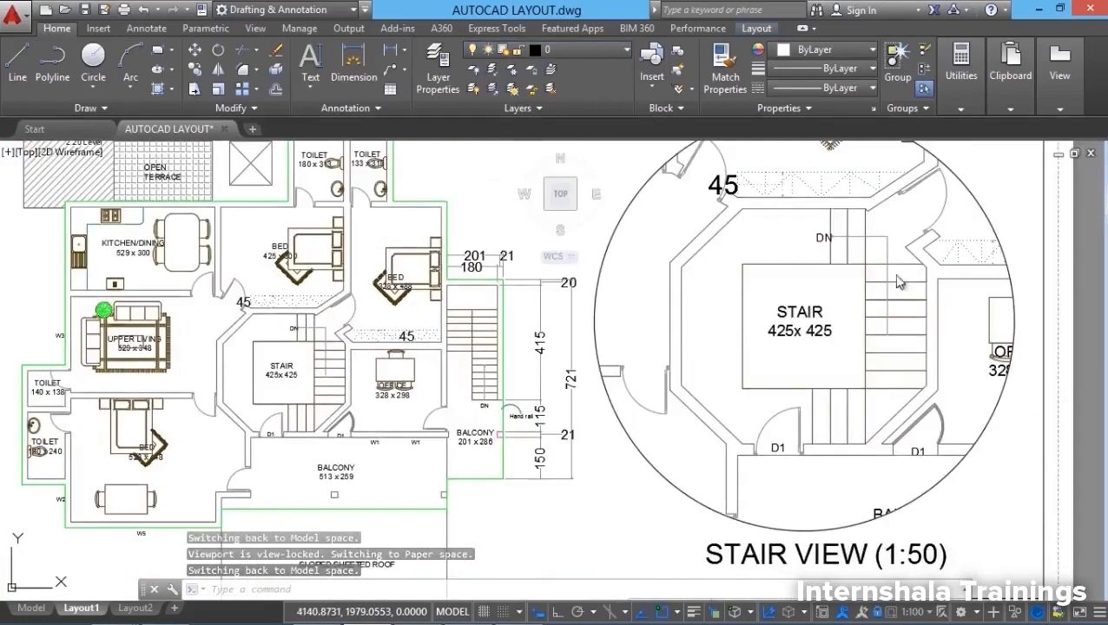
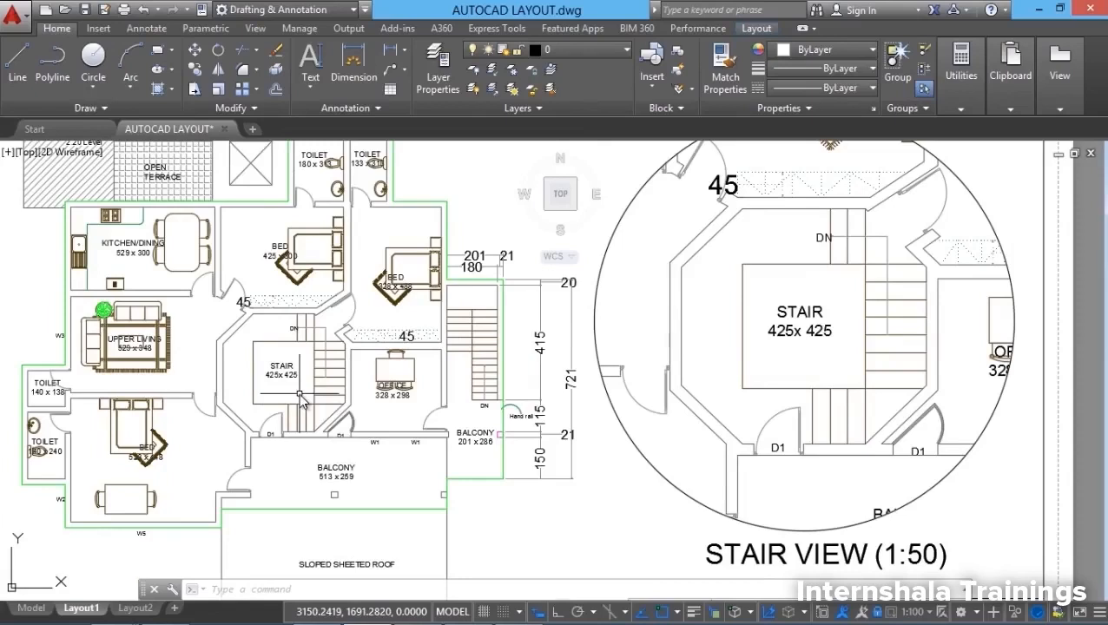
{"action": "middle_click_drag", "start_coordinate": [303, 398], "coordinate": [348, 387]}
{"action": "left_click", "coordinate": [574, 527]}
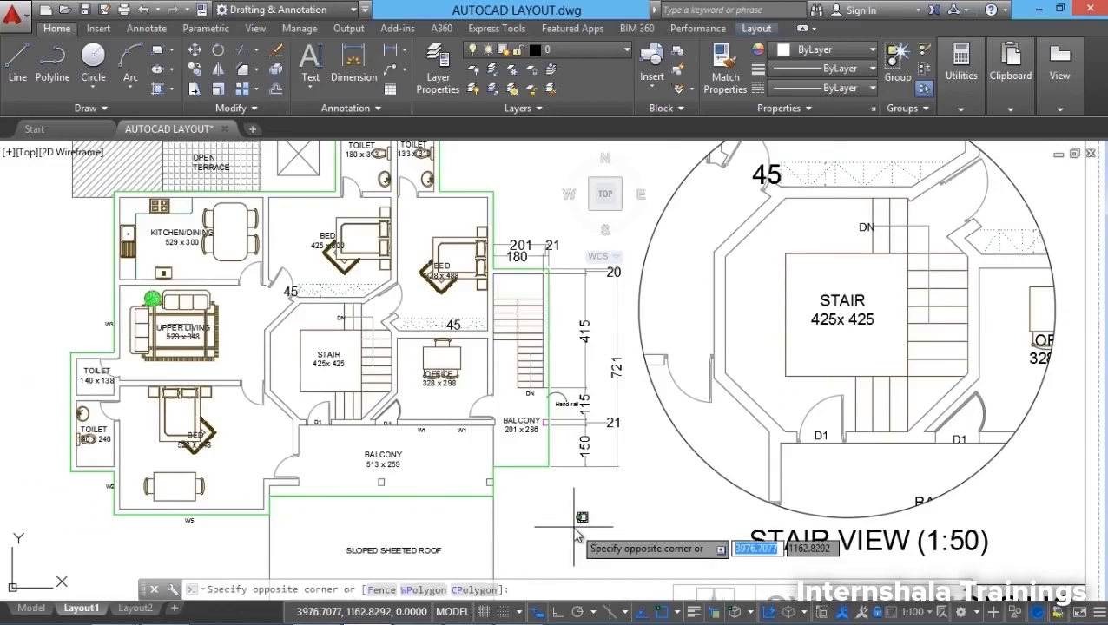
{"action": "left_click", "coordinate": [600, 511]}
{"action": "scroll", "coordinate": [593, 482], "scroll_direction": "down", "scroll_amount": 4}
{"action": "scroll", "coordinate": [740, 527], "scroll_direction": "up", "scroll_amount": 3}
{"action": "double_click", "coordinate": [778, 332]}
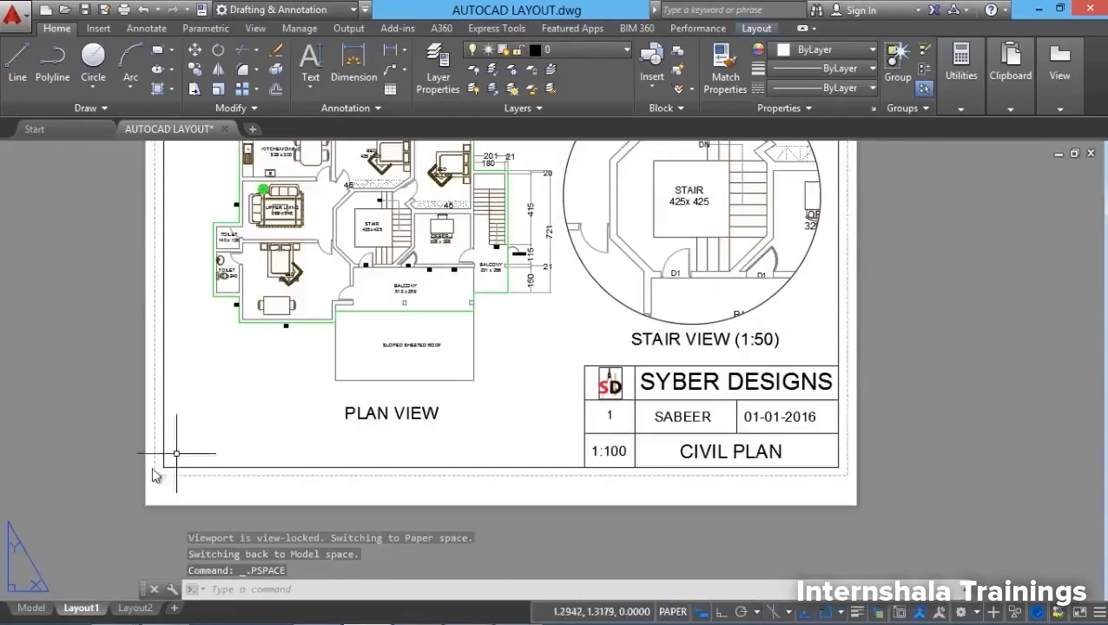
Step: Measure the approximate height of the STAIR label in the plan viewport from paper space using DIST
{"action": "scroll", "coordinate": [403, 400], "scroll_direction": "down", "scroll_amount": 2}
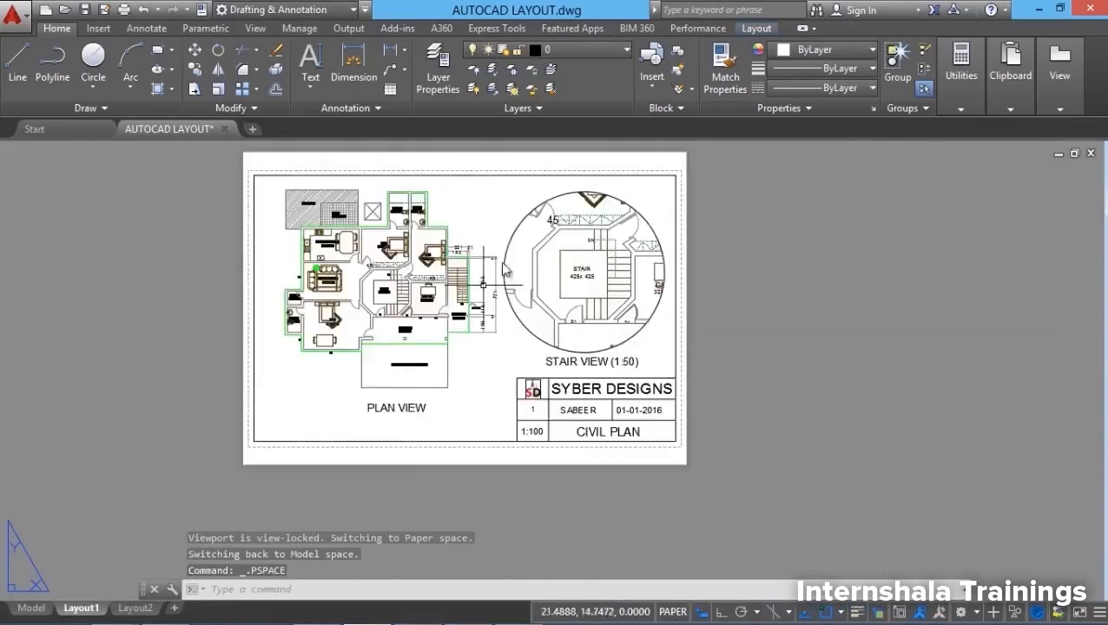
{"action": "scroll", "coordinate": [504, 270], "scroll_direction": "up", "scroll_amount": 8}
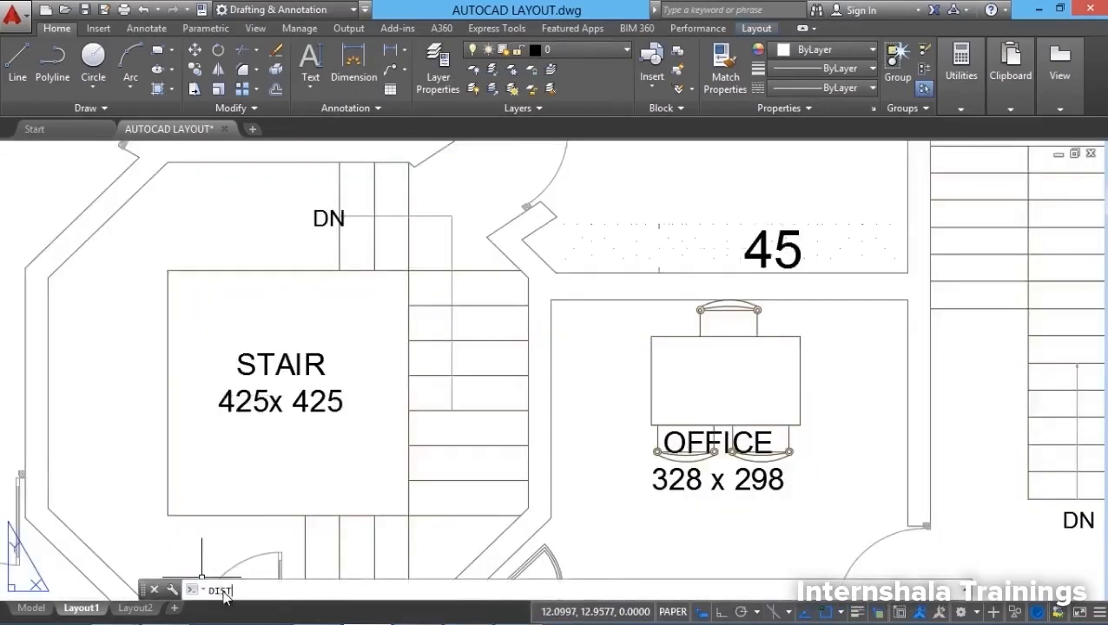
{"action": "key", "text": "Return"}
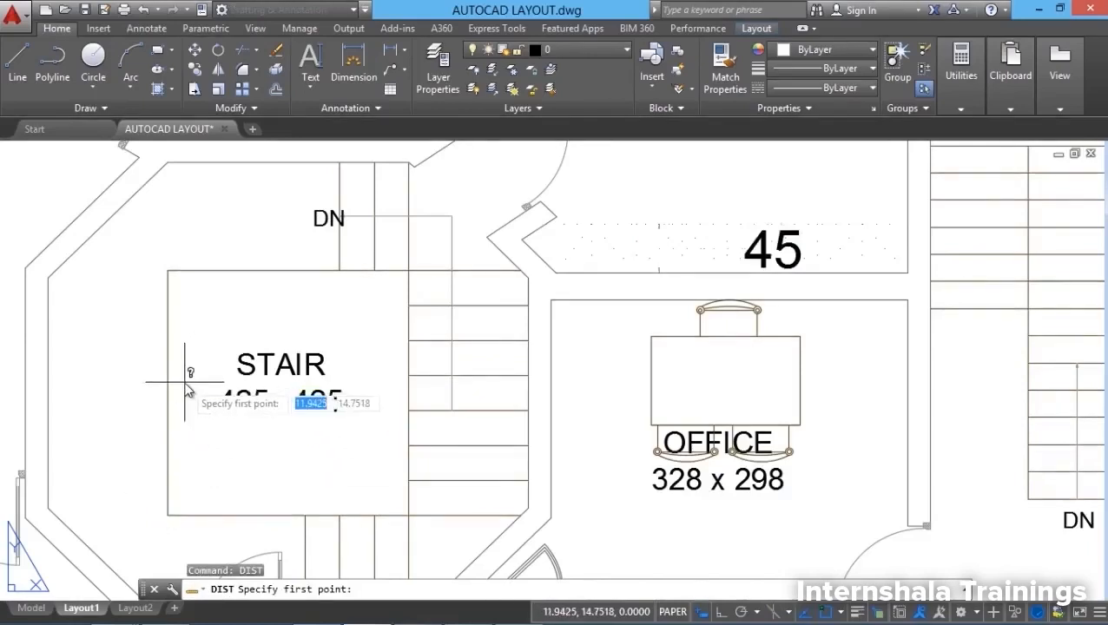
{"action": "scroll", "coordinate": [185, 382], "scroll_direction": "up", "scroll_amount": 2}
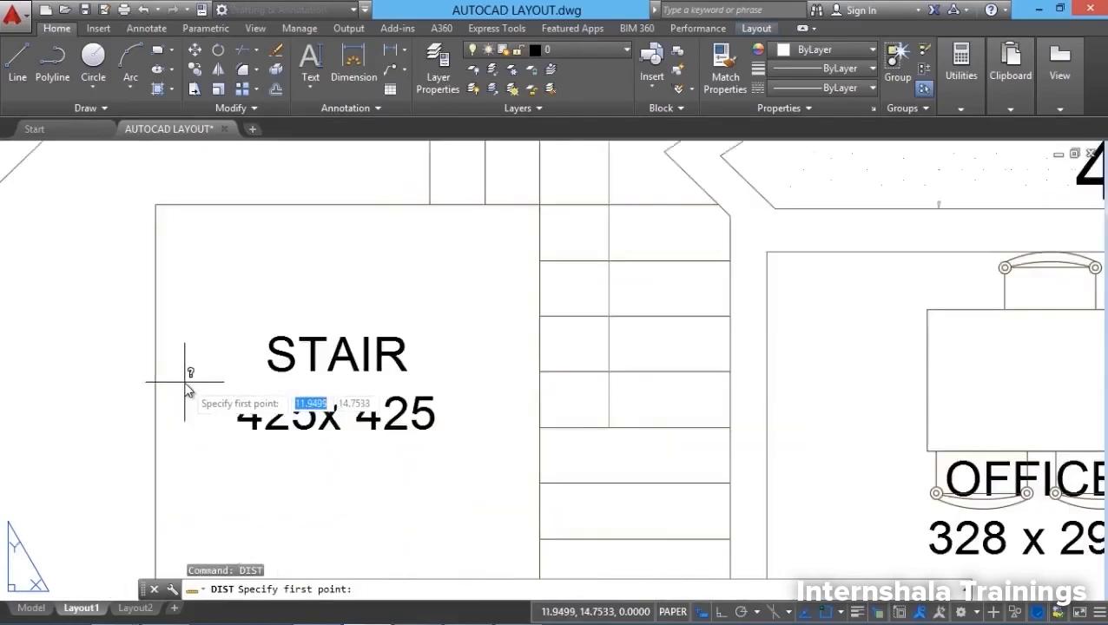
{"action": "left_click", "coordinate": [184, 382]}
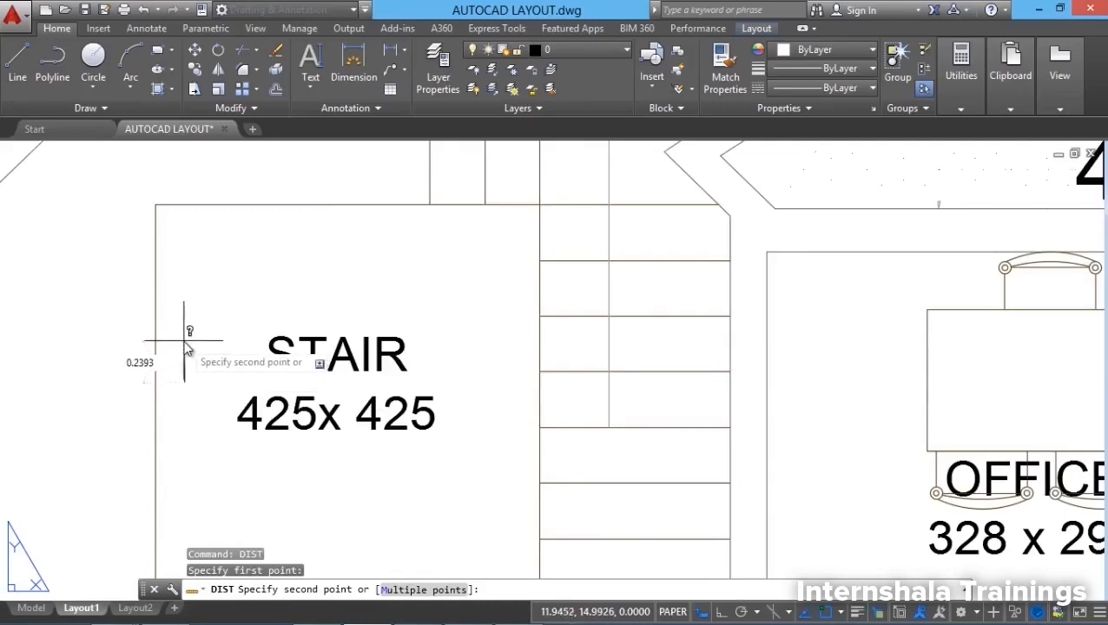
{"action": "left_click", "coordinate": [184, 342]}
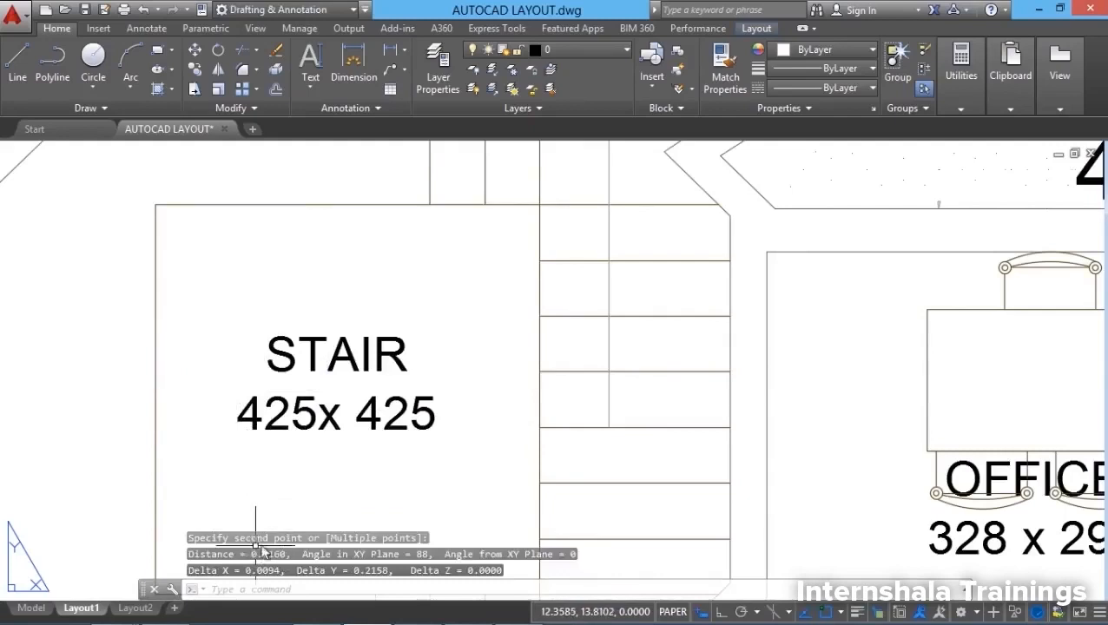
Step: Switch to model space and delete the two-line STAIR 425x 425 label inside the stair area
{"action": "scroll", "coordinate": [338, 380], "scroll_direction": "down", "scroll_amount": 3}
{"action": "scroll", "coordinate": [339, 382], "scroll_direction": "down", "scroll_amount": 4}
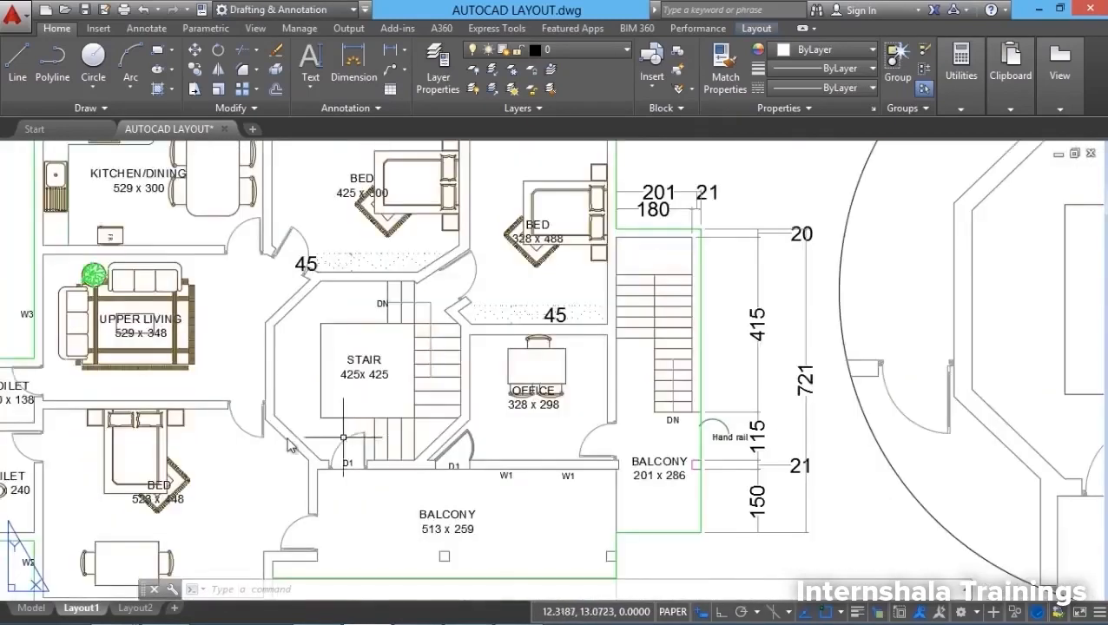
{"action": "left_click", "coordinate": [31, 609]}
{"action": "scroll", "coordinate": [446, 382], "scroll_direction": "up", "scroll_amount": 3}
{"action": "left_click", "coordinate": [491, 297]}
{"action": "left_click", "coordinate": [394, 427]}
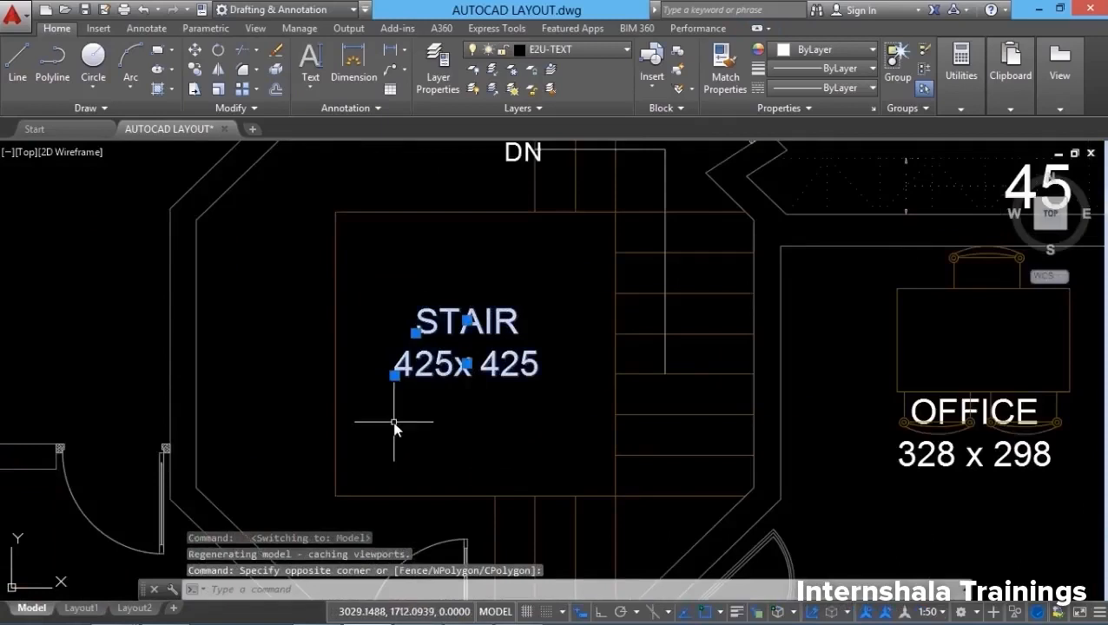
{"action": "key", "text": "Delete"}
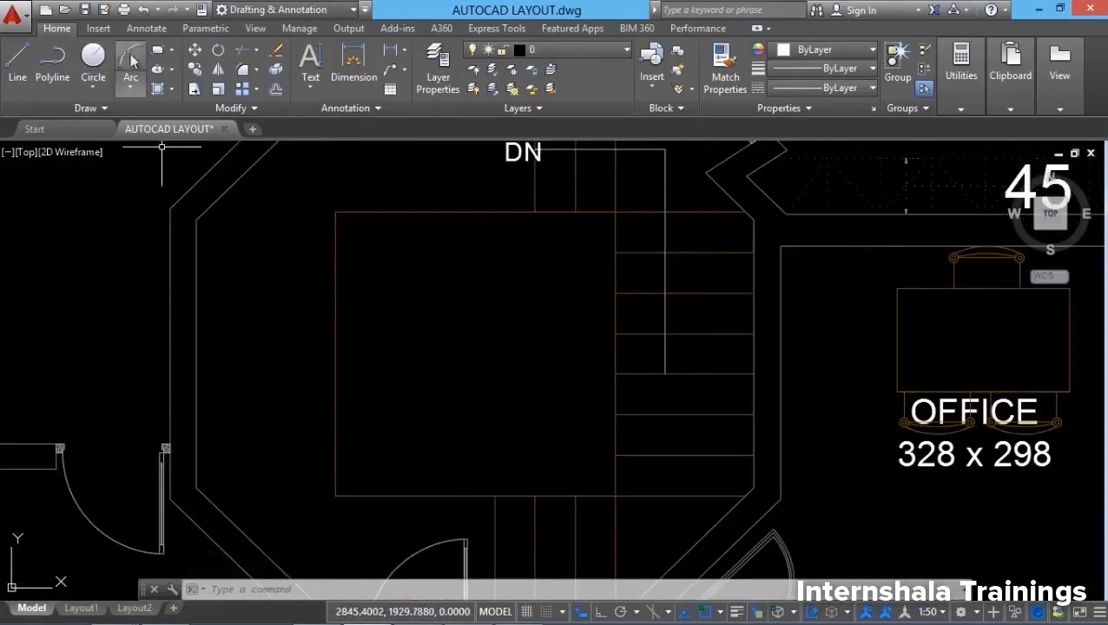
Step: Make the Annotative text style current and set its paper text height to 0.2
{"action": "left_click", "coordinate": [157, 30]}
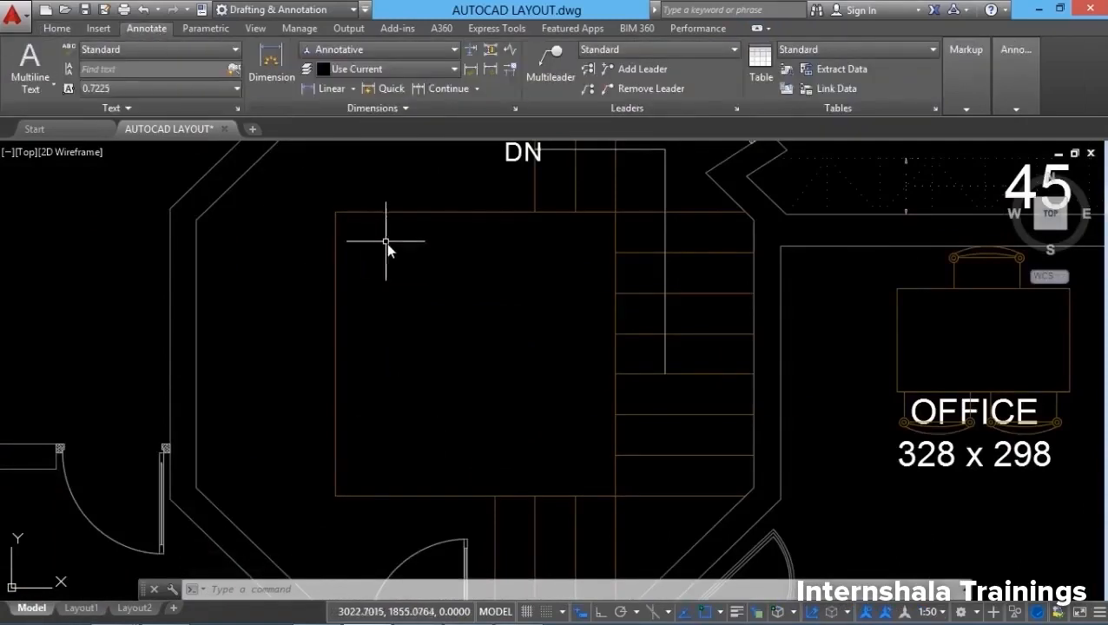
{"action": "left_click", "coordinate": [238, 108]}
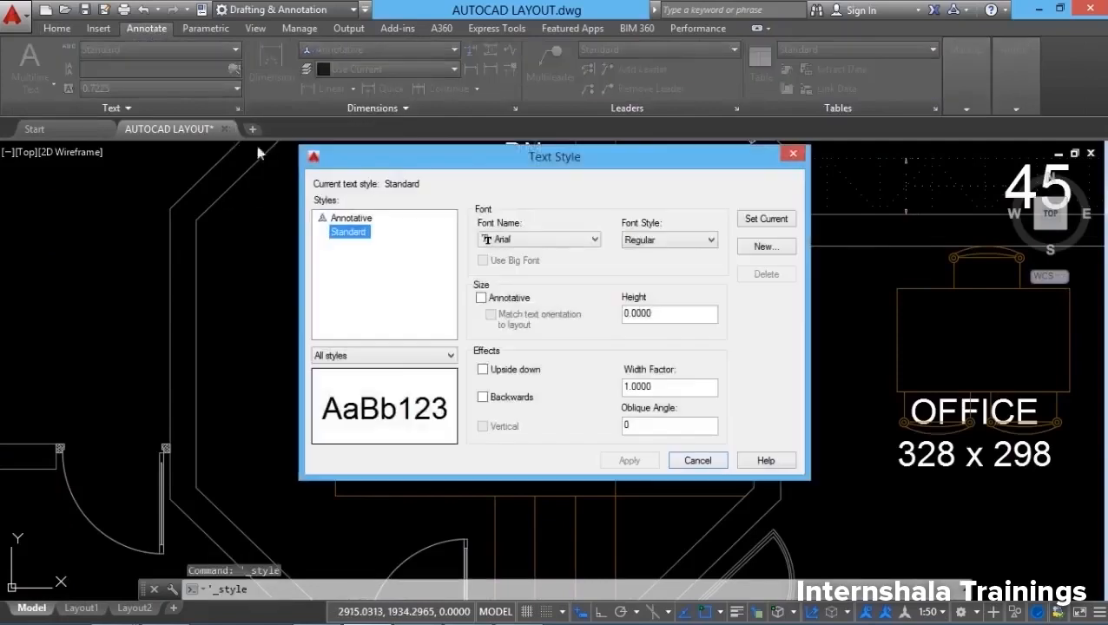
{"action": "left_click", "coordinate": [358, 220]}
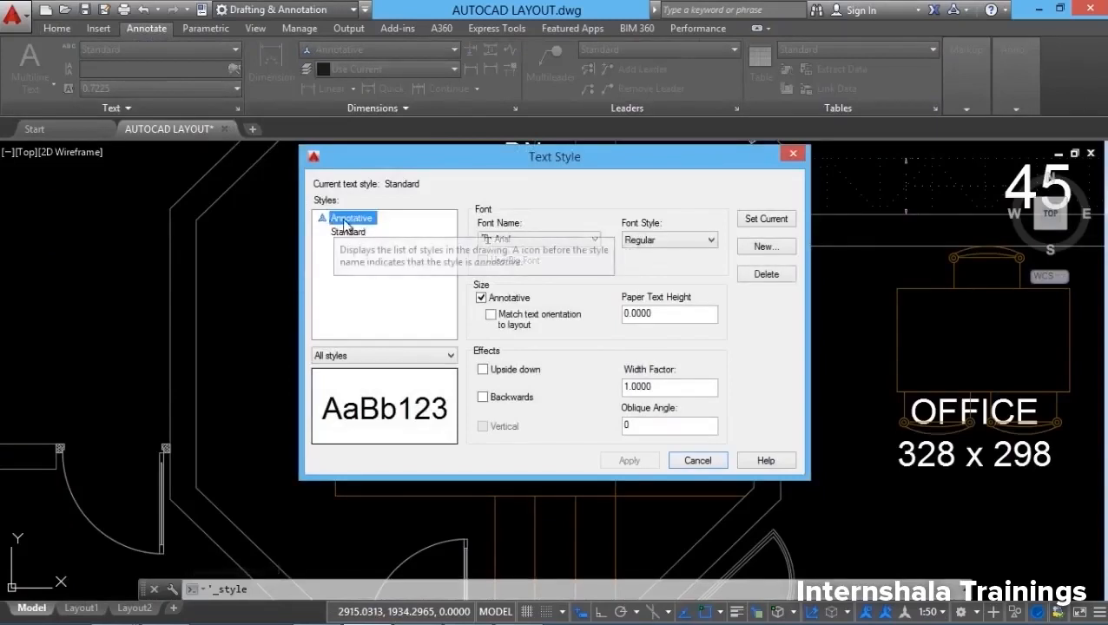
{"action": "left_click", "coordinate": [776, 220]}
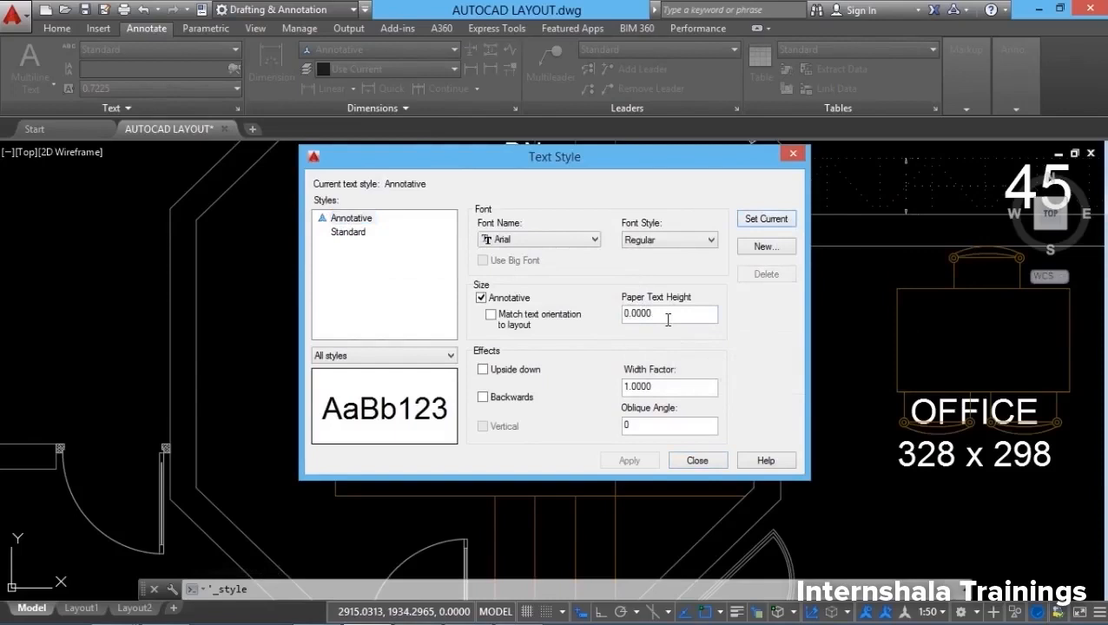
{"action": "left_click_drag", "start_coordinate": [602, 320], "coordinate": [494, 324]}
{"action": "type", "text": "0.2"}
{"action": "left_click", "coordinate": [642, 465]}
{"action": "left_click", "coordinate": [696, 461]}
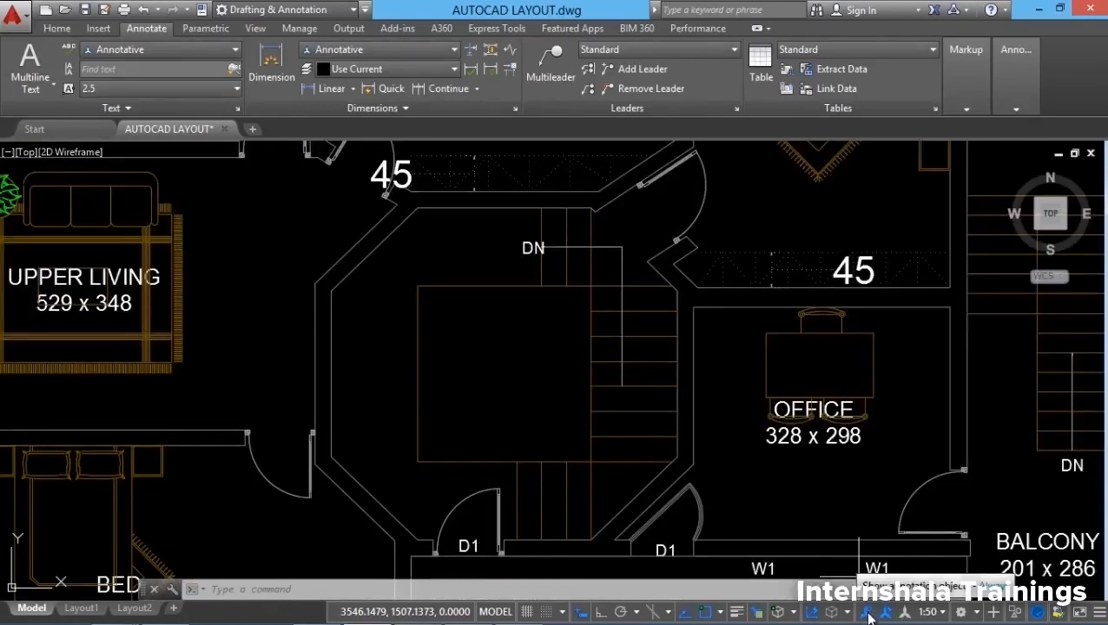
Step: Set the annotation scale to 1:100 and place middle-center single-line text STAIR ROOM inside the stair area with 0 rotation
{"action": "left_click", "coordinate": [931, 615]}
{"action": "left_click", "coordinate": [921, 437]}
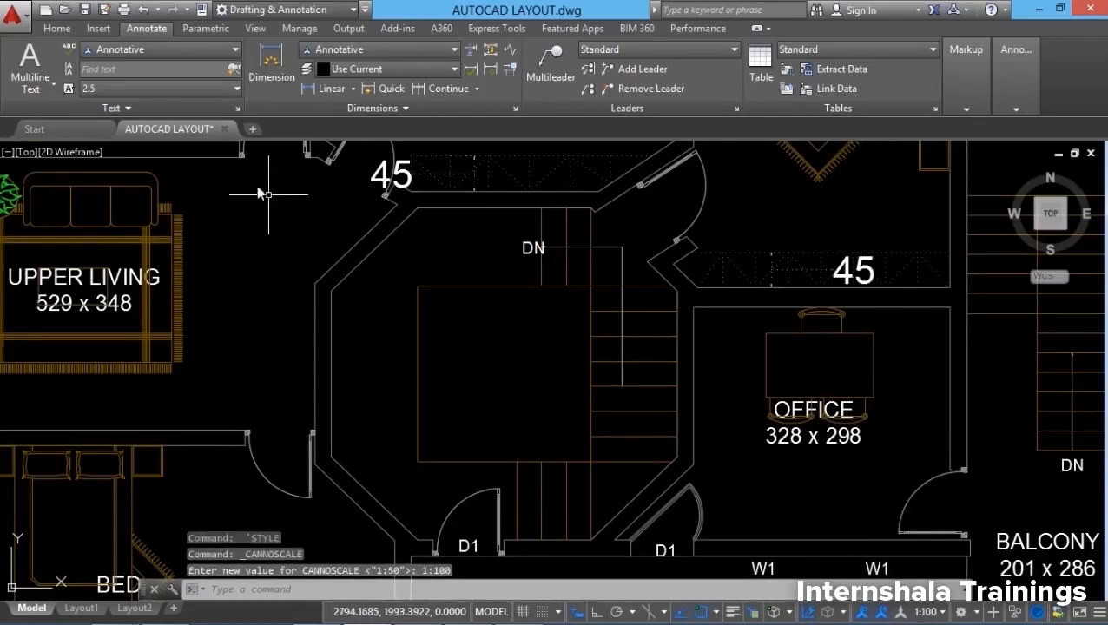
{"action": "left_click", "coordinate": [39, 87]}
{"action": "left_click", "coordinate": [52, 148]}
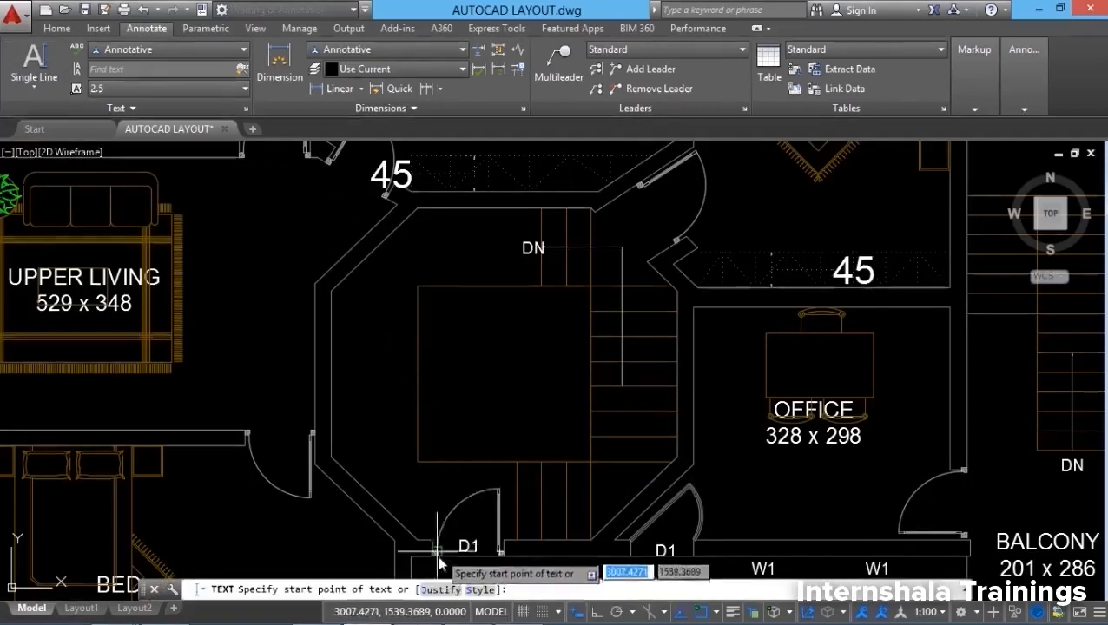
{"action": "left_click", "coordinate": [439, 590]}
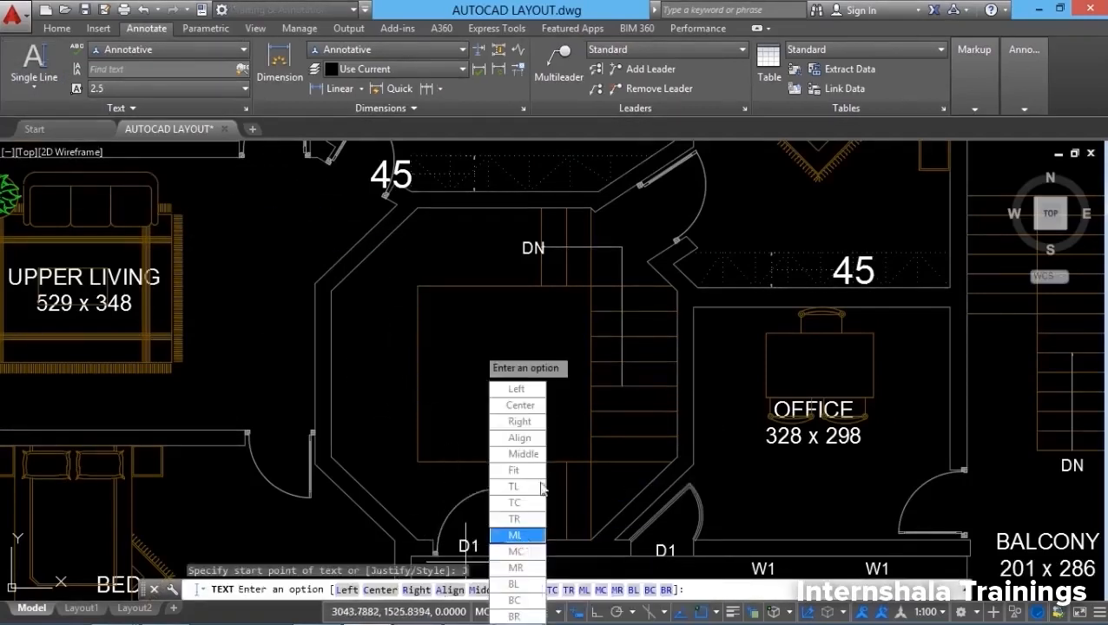
{"action": "left_click", "coordinate": [516, 552]}
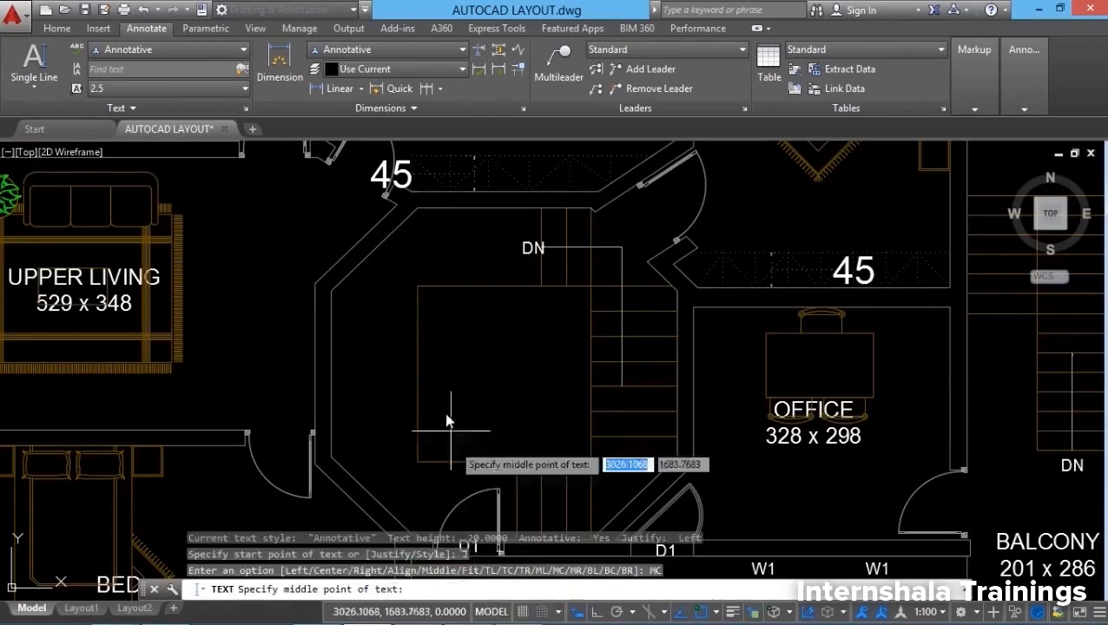
{"action": "left_click", "coordinate": [475, 379]}
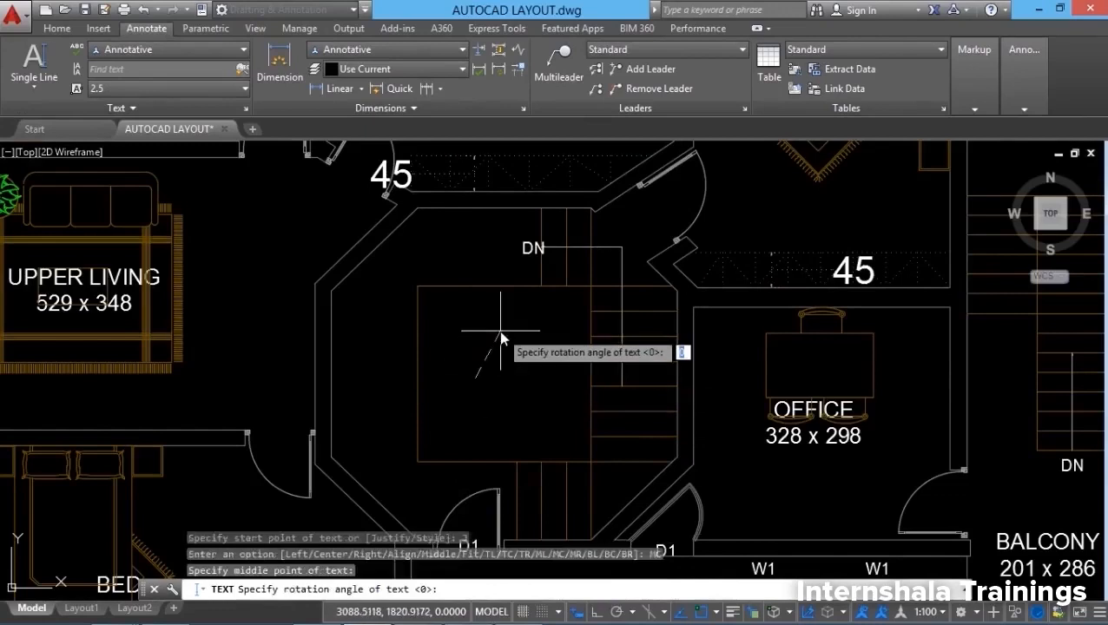
{"action": "key", "text": "Return"}
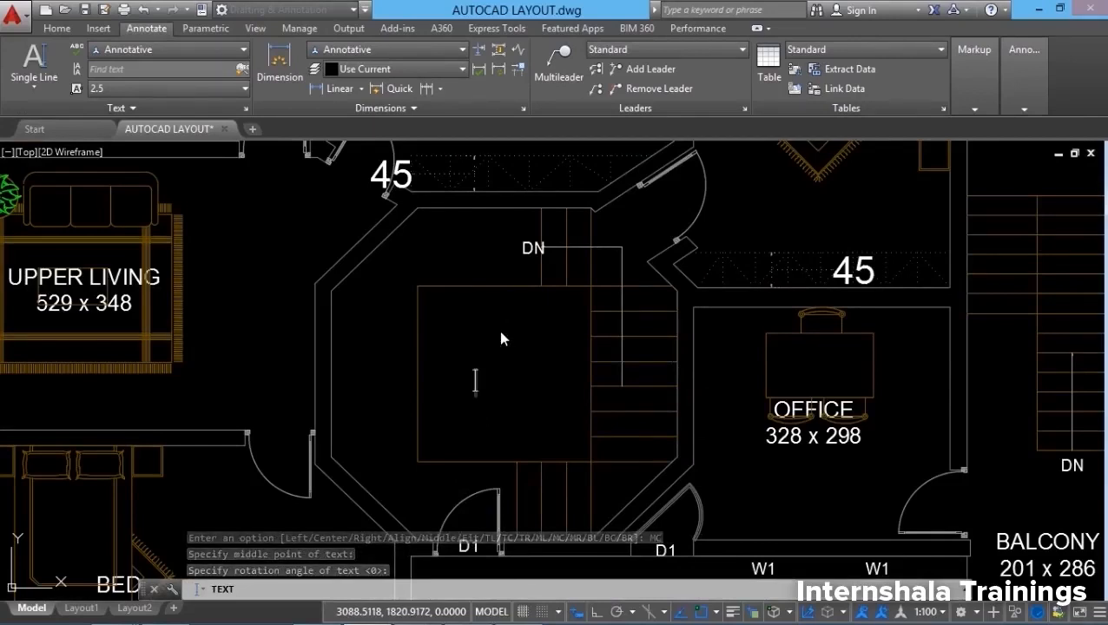
{"action": "type", "text": "STAIR ROOM"}
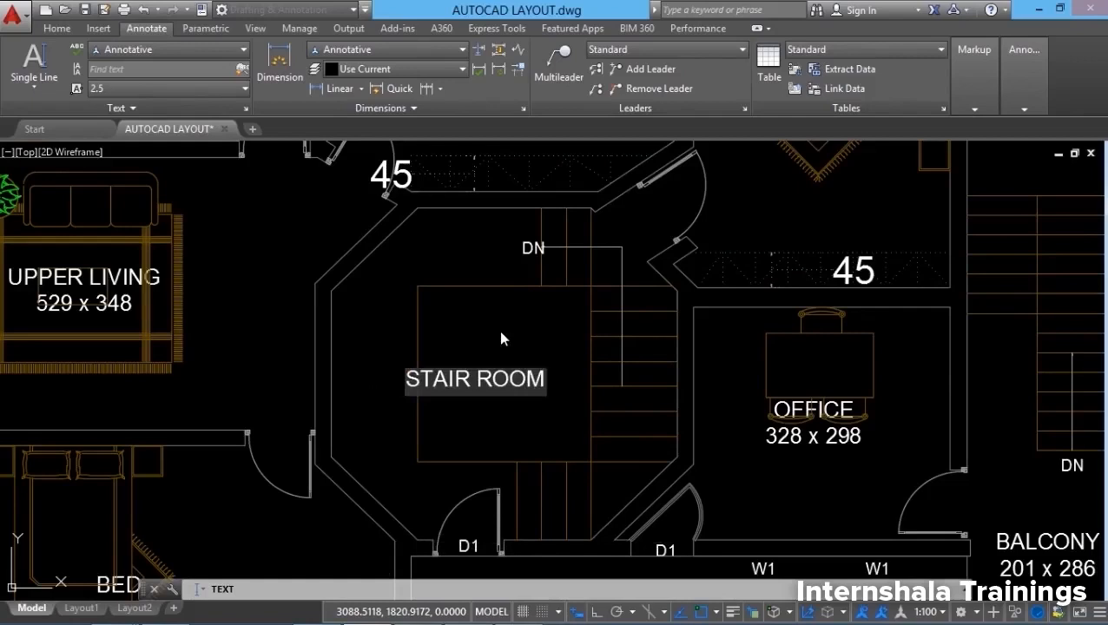
{"action": "key", "text": "Return"}
{"action": "key", "text": "Return"}
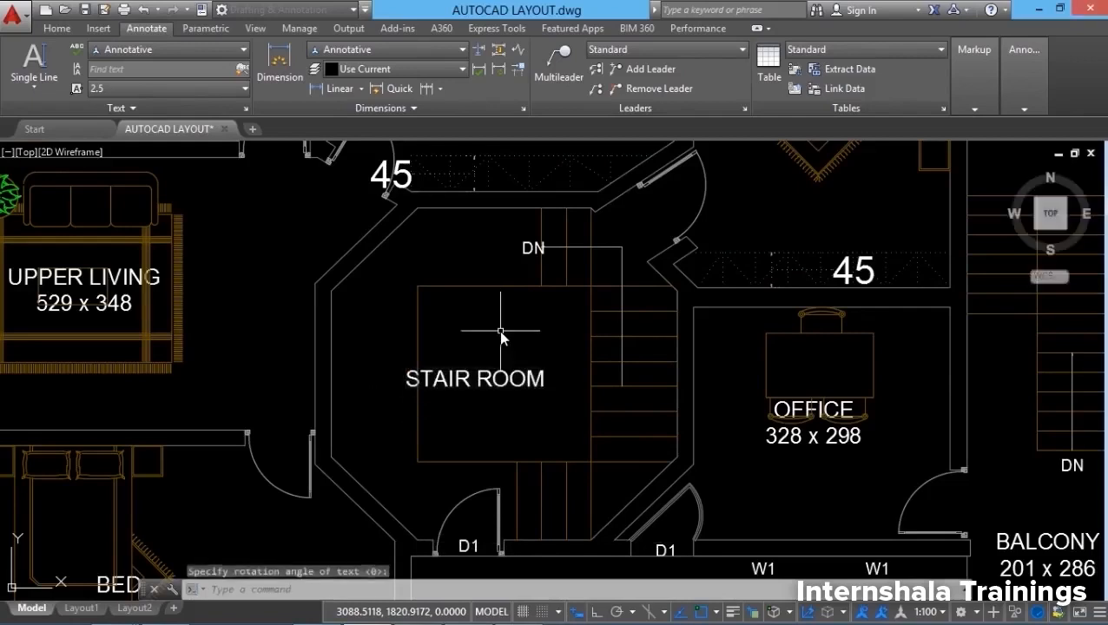
Step: Move the STAIR ROOM label up to just below the upper edge of the stair's central rectangle
{"action": "left_click", "coordinate": [494, 382]}
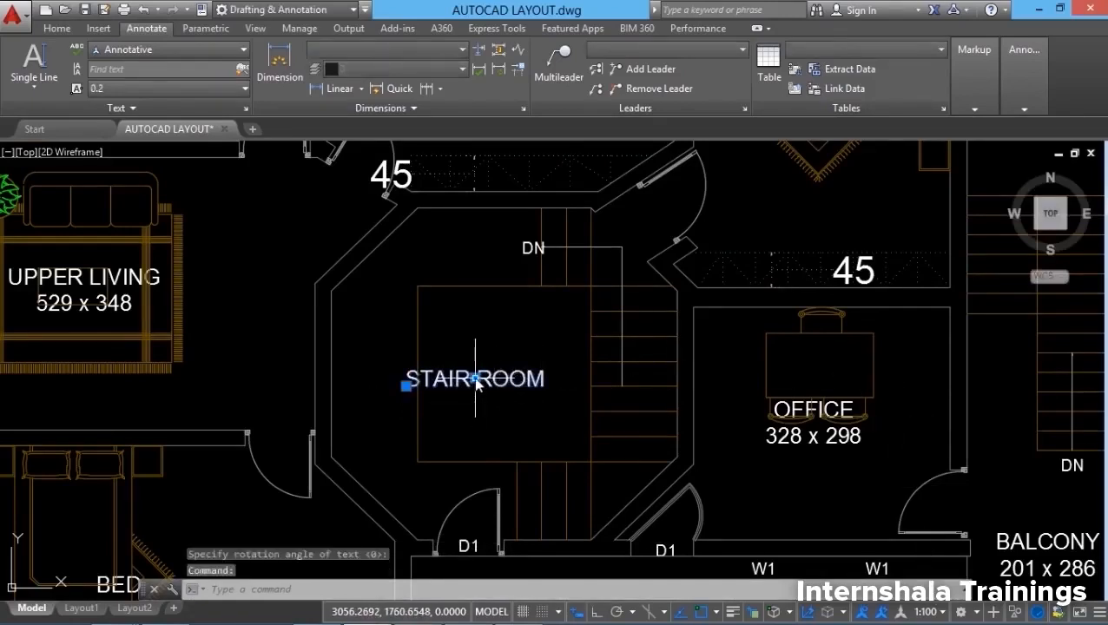
{"action": "left_click", "coordinate": [475, 379]}
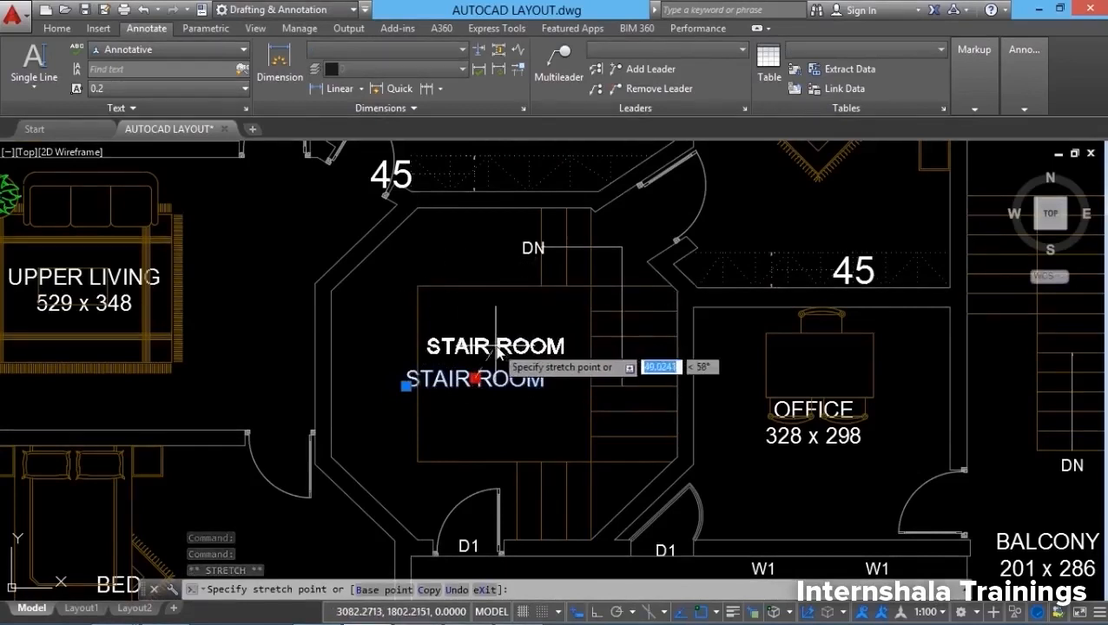
{"action": "left_click", "coordinate": [508, 311]}
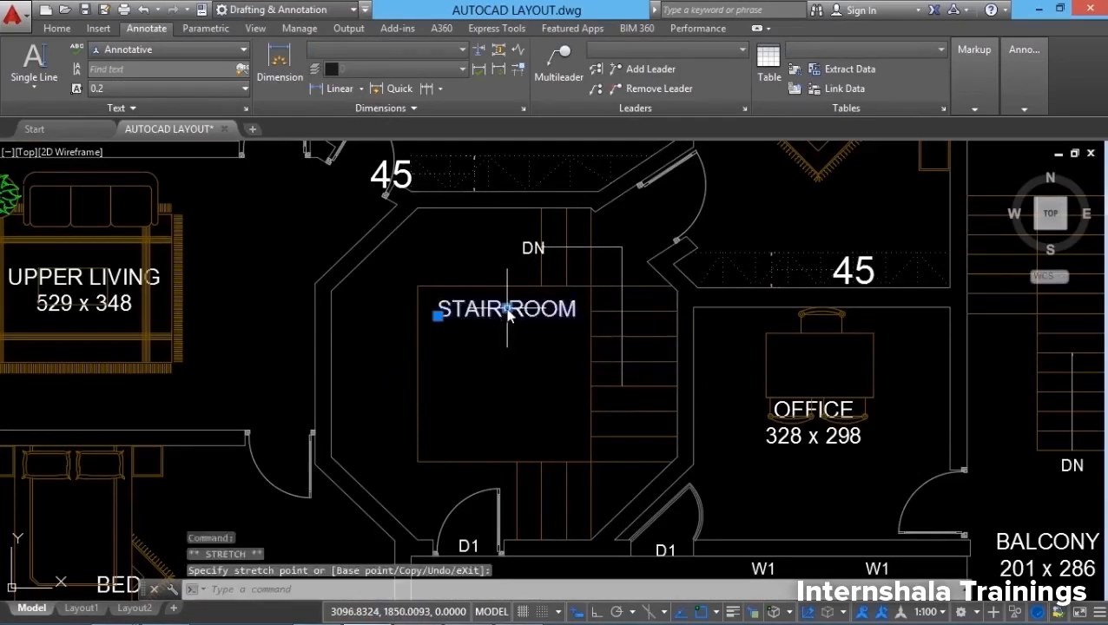
{"action": "key", "text": "Escape"}
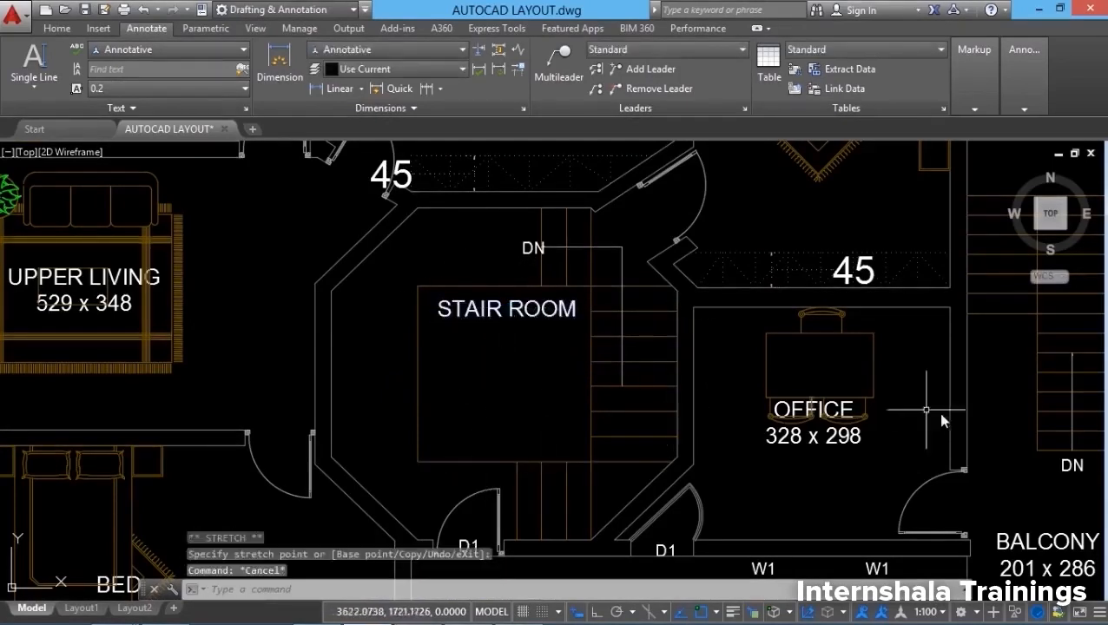
Step: Set the annotation scale to 1:50 and move the STAIR ROOM label's 1:50 representation down to the middle of the central rectangle
{"action": "left_click", "coordinate": [928, 611]}
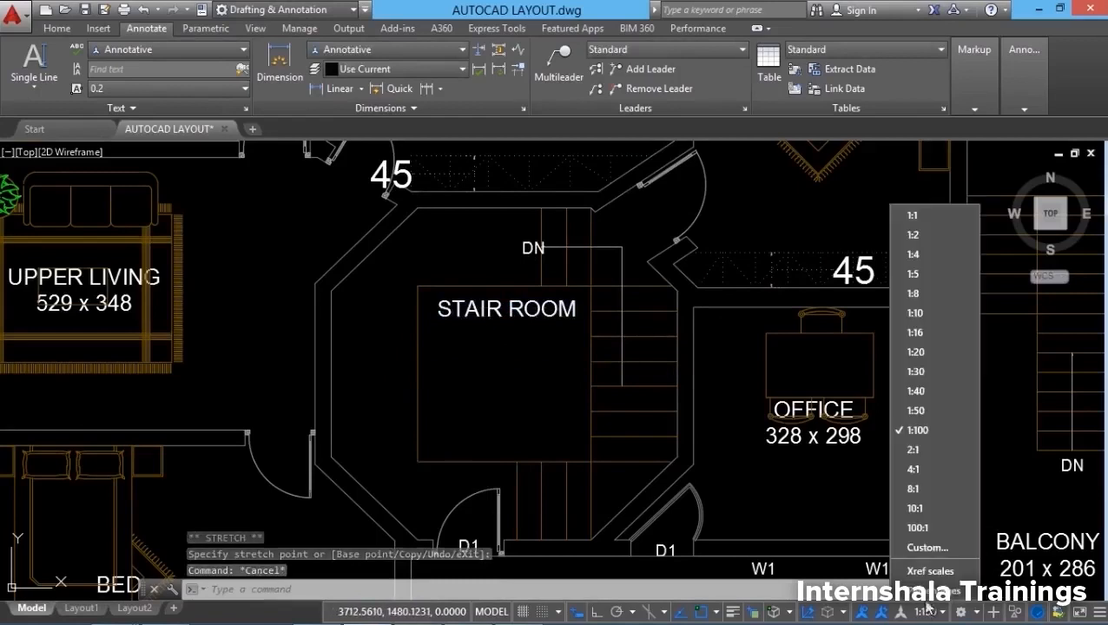
{"action": "left_click", "coordinate": [917, 411]}
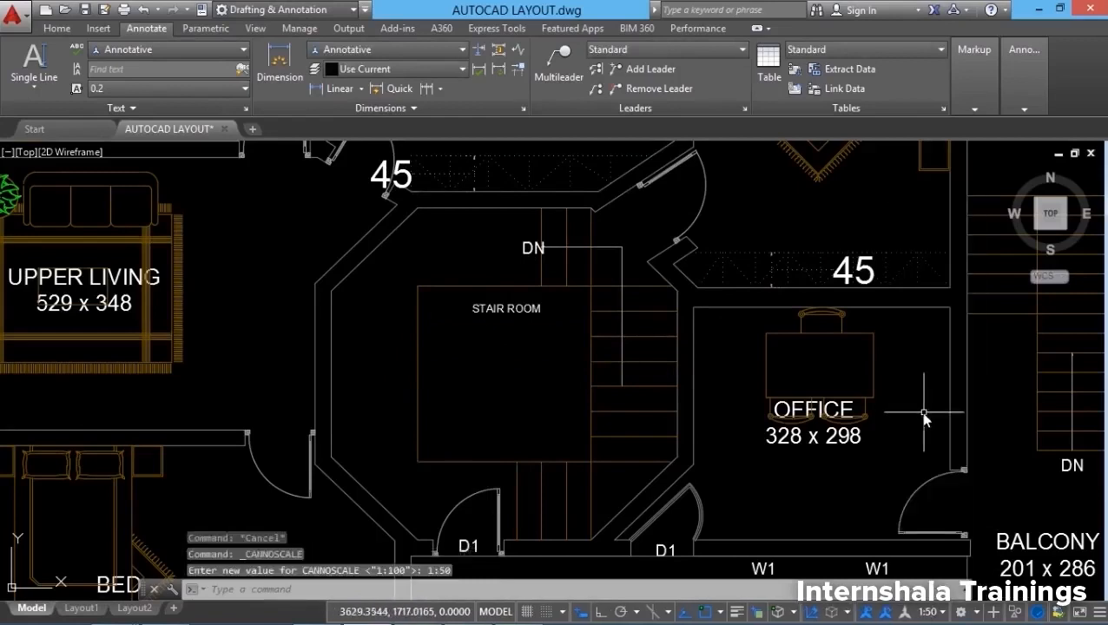
{"action": "key", "text": "Escape"}
{"action": "left_click", "coordinate": [535, 309]}
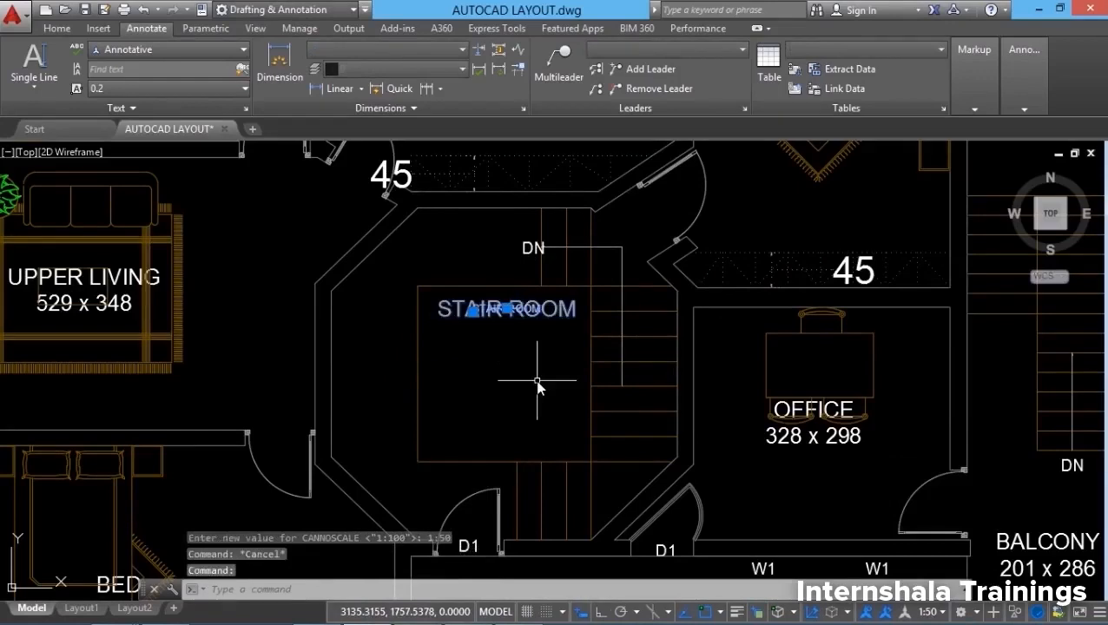
{"action": "left_click", "coordinate": [508, 310]}
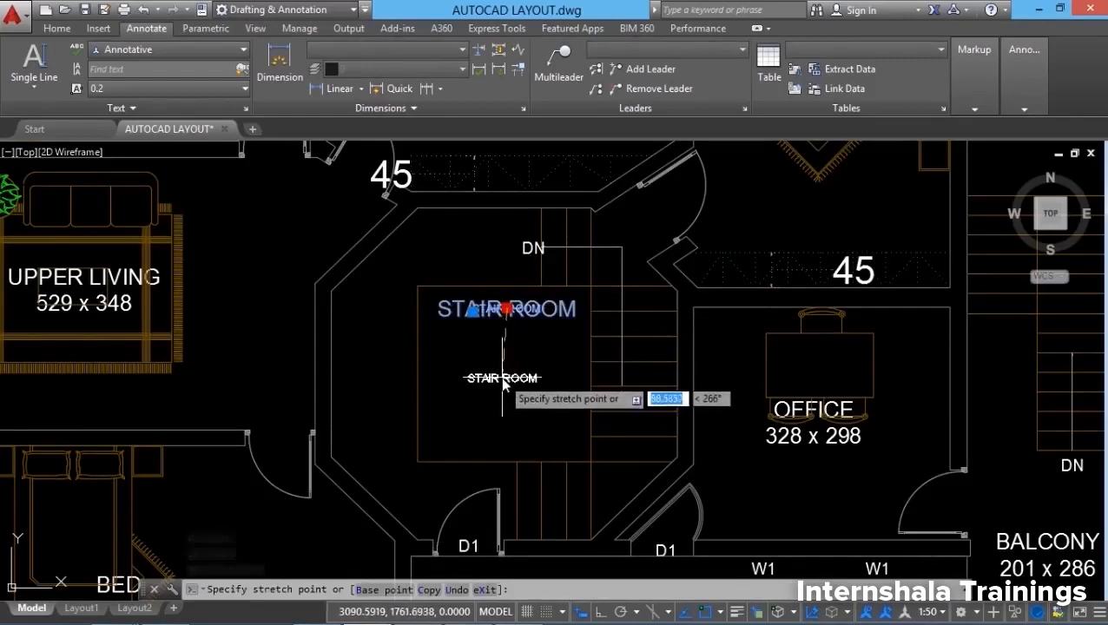
{"action": "left_click", "coordinate": [502, 378]}
{"action": "key", "text": "Escape"}
{"action": "left_click", "coordinate": [504, 378]}
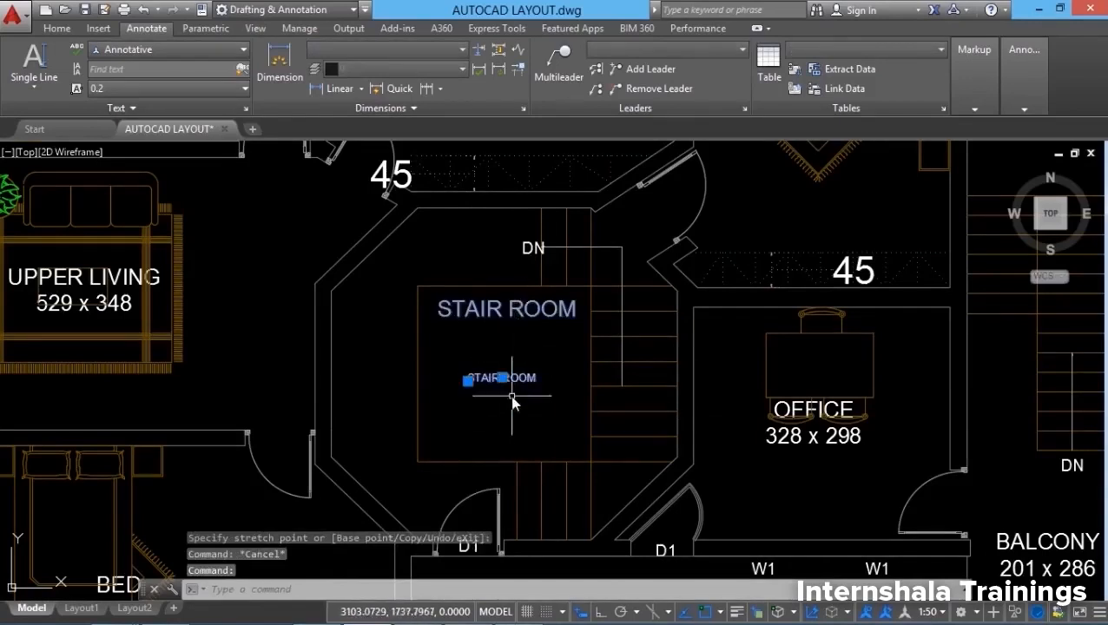
{"action": "key", "text": "Escape"}
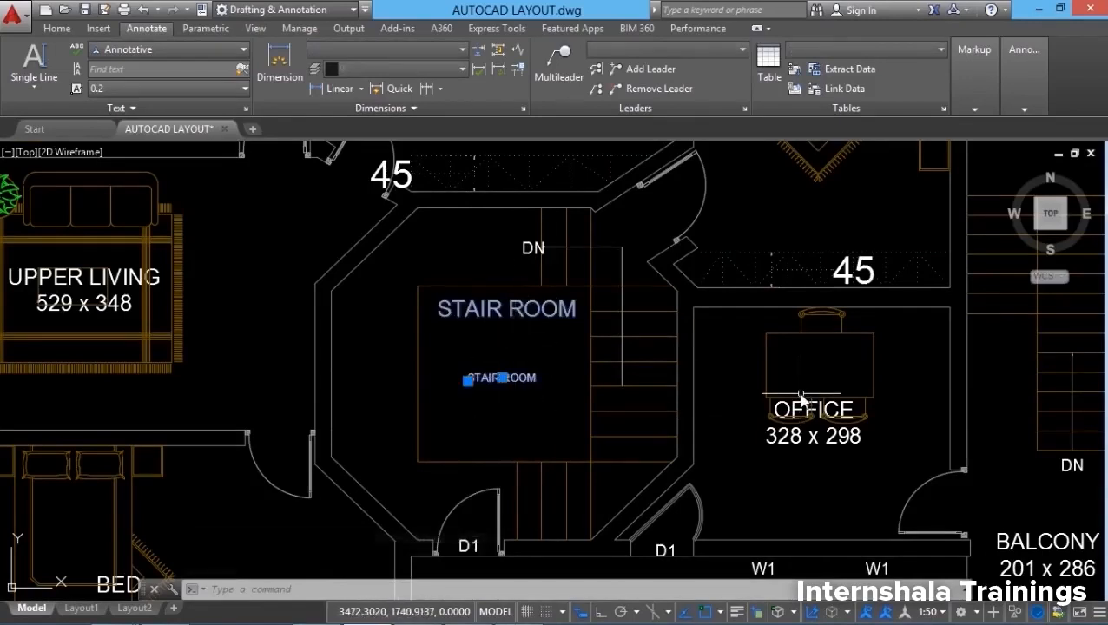
Step: Switch to Layout1 and move the STAIR ROOM label in the 1:50 stair viewport closer to the central rectangle's lower edge
{"action": "left_click", "coordinate": [83, 608]}
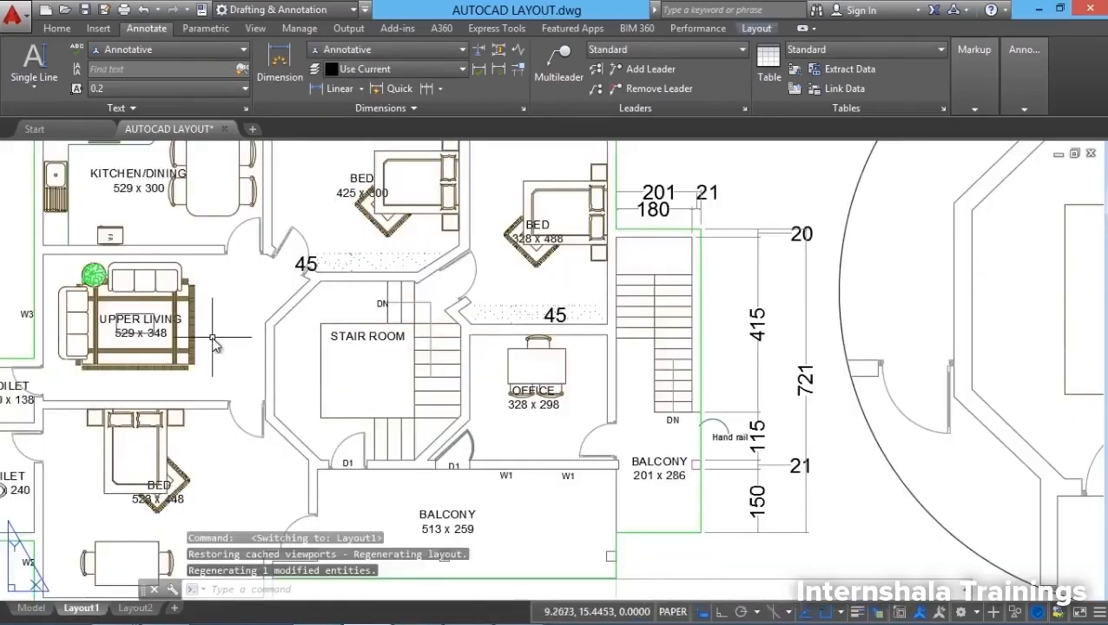
{"action": "scroll", "coordinate": [305, 388], "scroll_direction": "down", "scroll_amount": 5}
{"action": "scroll", "coordinate": [308, 374], "scroll_direction": "up", "scroll_amount": 2}
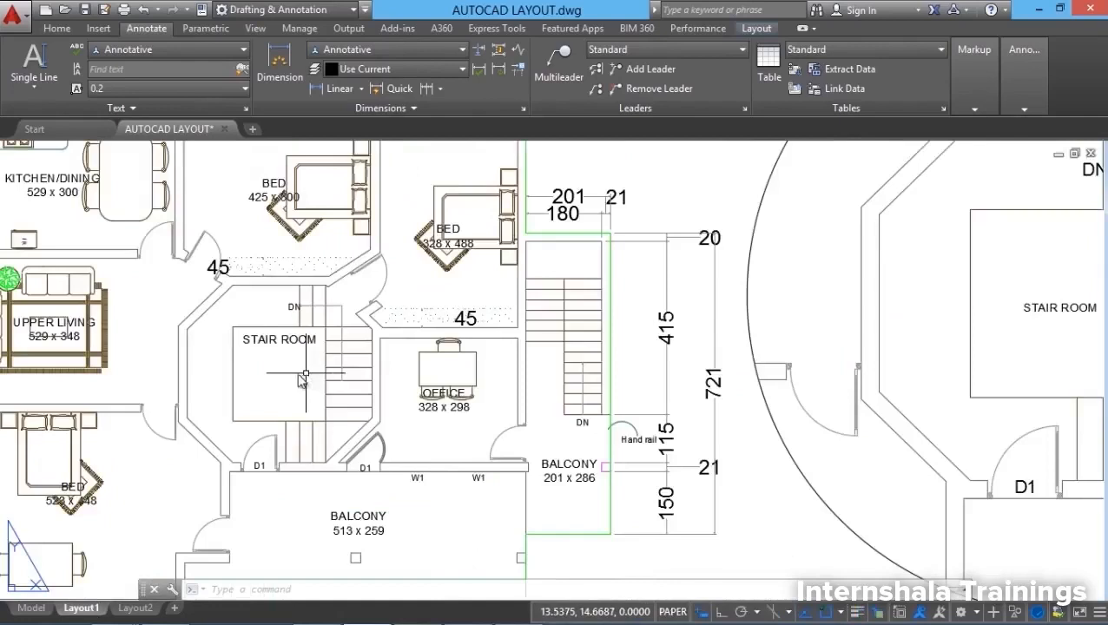
{"action": "scroll", "coordinate": [272, 339], "scroll_direction": "down", "scroll_amount": 2}
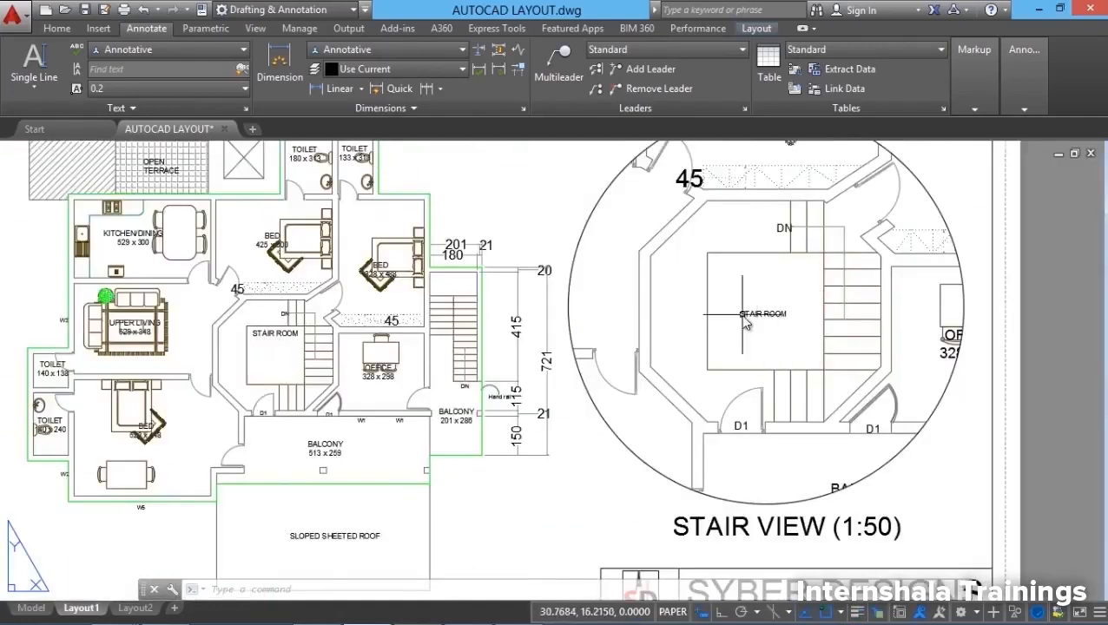
{"action": "scroll", "coordinate": [740, 314], "scroll_direction": "up", "scroll_amount": 2}
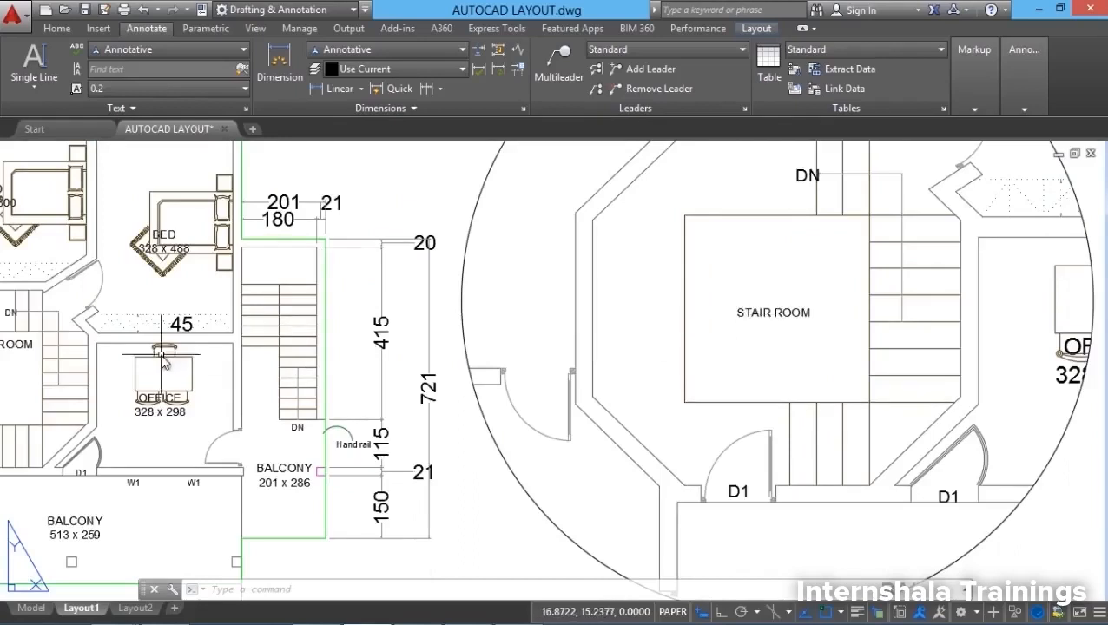
{"action": "mouse_move", "coordinate": [165, 363]}
{"action": "middle_mouse_down"}
{"action": "mouse_move", "coordinate": [321, 330]}
{"action": "mouse_move", "coordinate": [271, 334]}
{"action": "middle_mouse_up"}
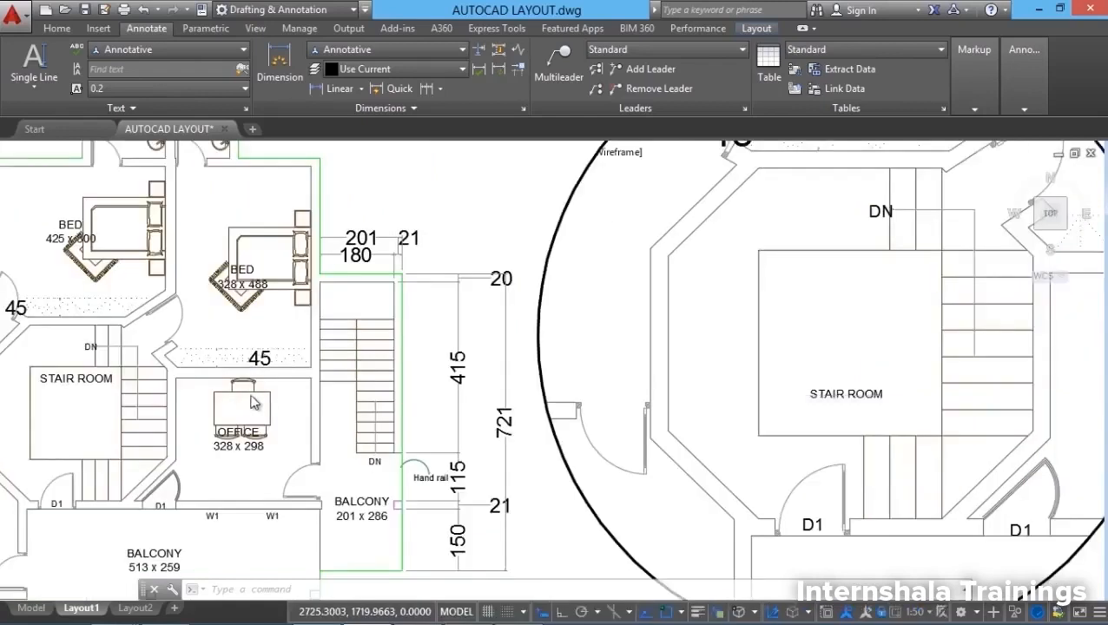
{"action": "left_click", "coordinate": [830, 392]}
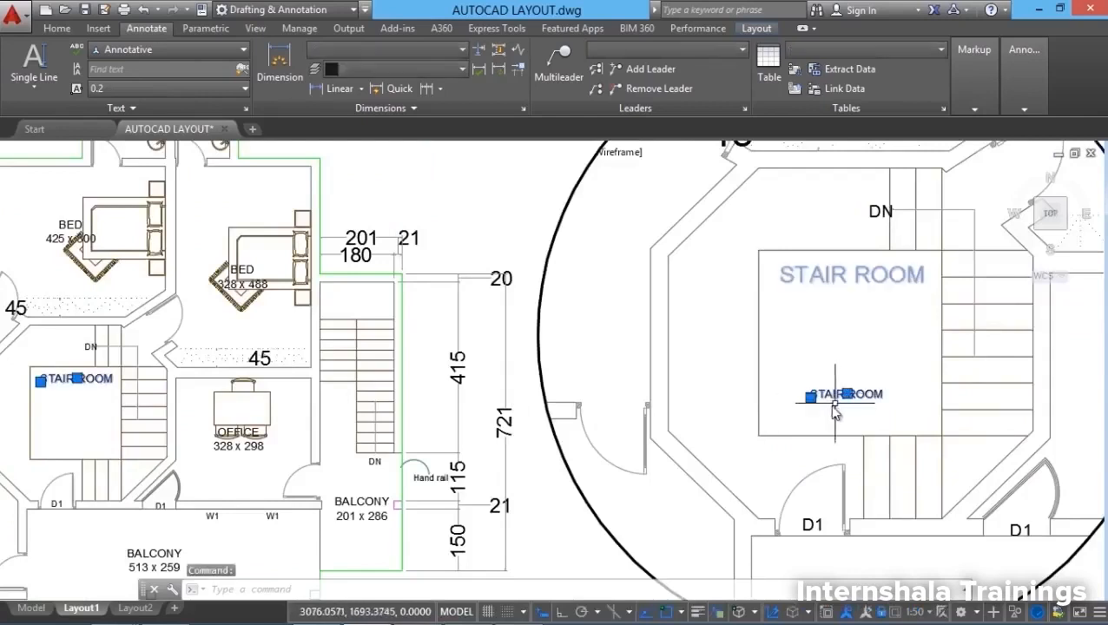
{"action": "left_click", "coordinate": [847, 394]}
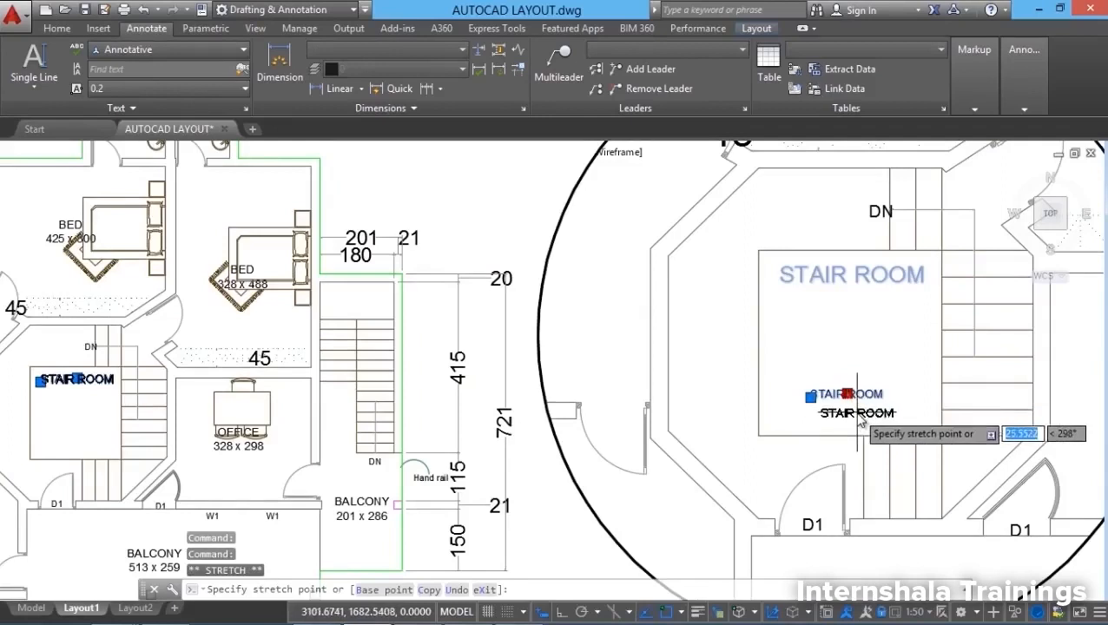
{"action": "left_click", "coordinate": [858, 413]}
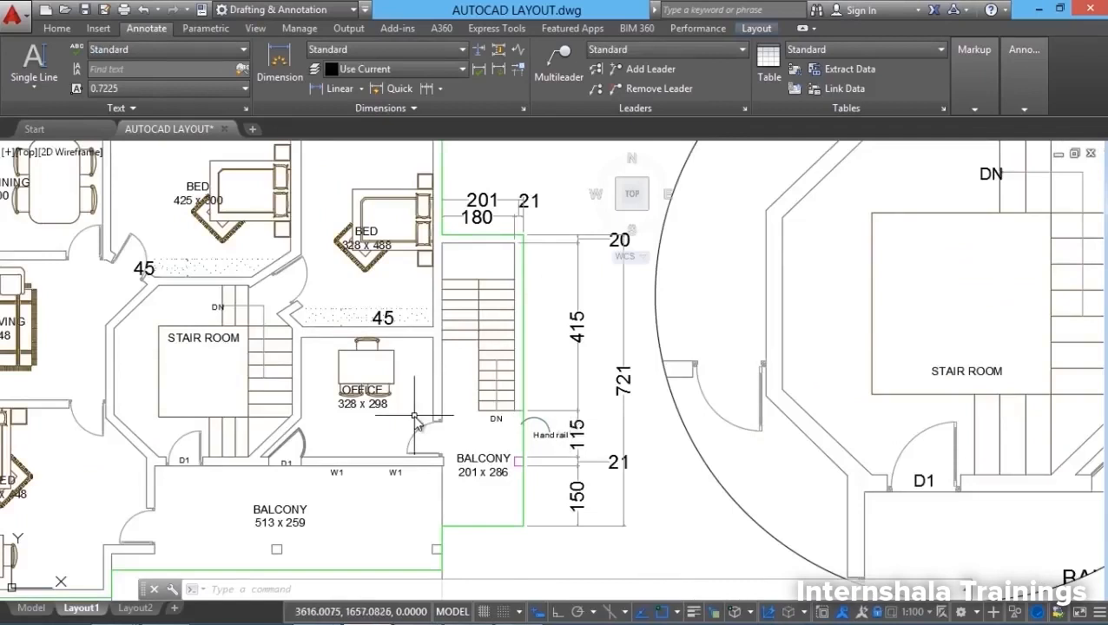
Step: Return to paper space and add a vertical linear dimension along the left edge of the stair's central rectangle in the plan view
{"action": "scroll", "coordinate": [352, 317], "scroll_direction": "down", "scroll_amount": 4}
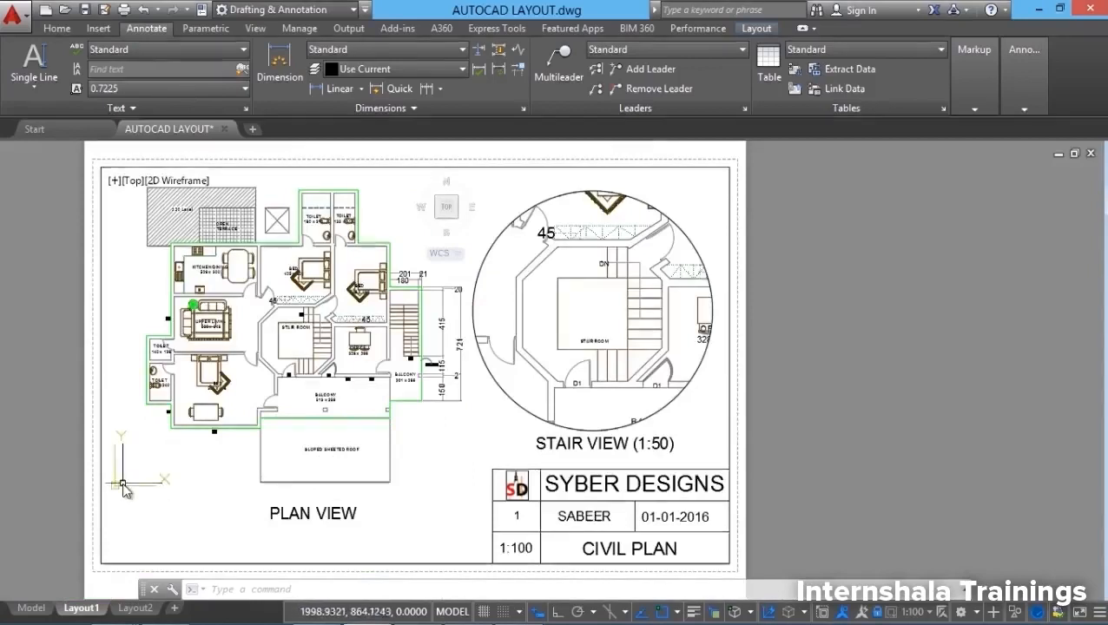
{"action": "double_click", "coordinate": [503, 449]}
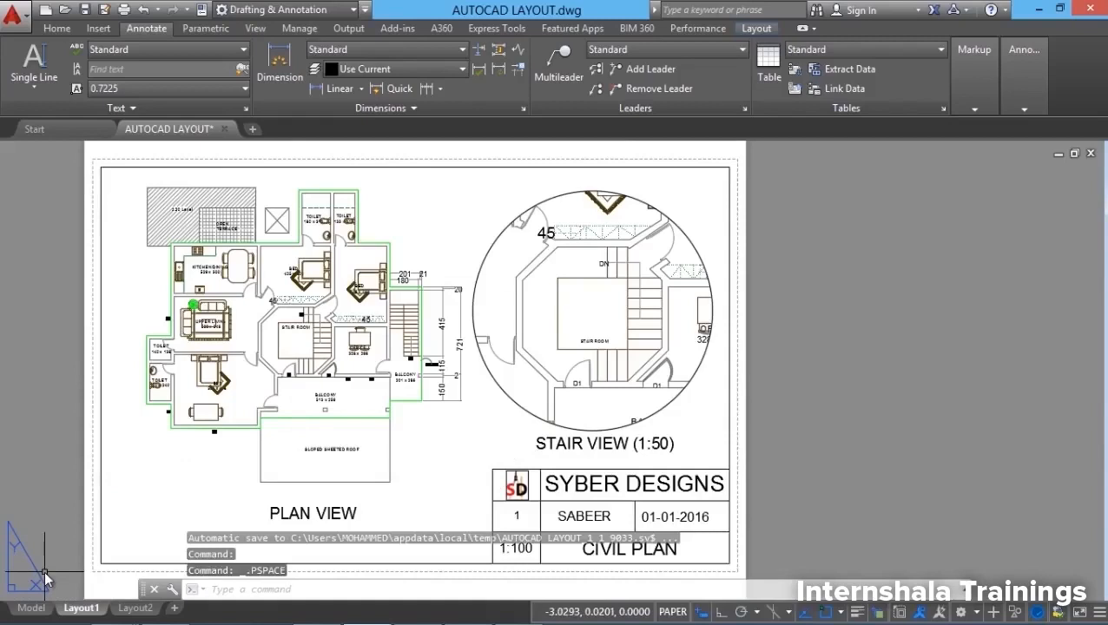
{"action": "scroll", "coordinate": [314, 322], "scroll_direction": "up", "scroll_amount": 2}
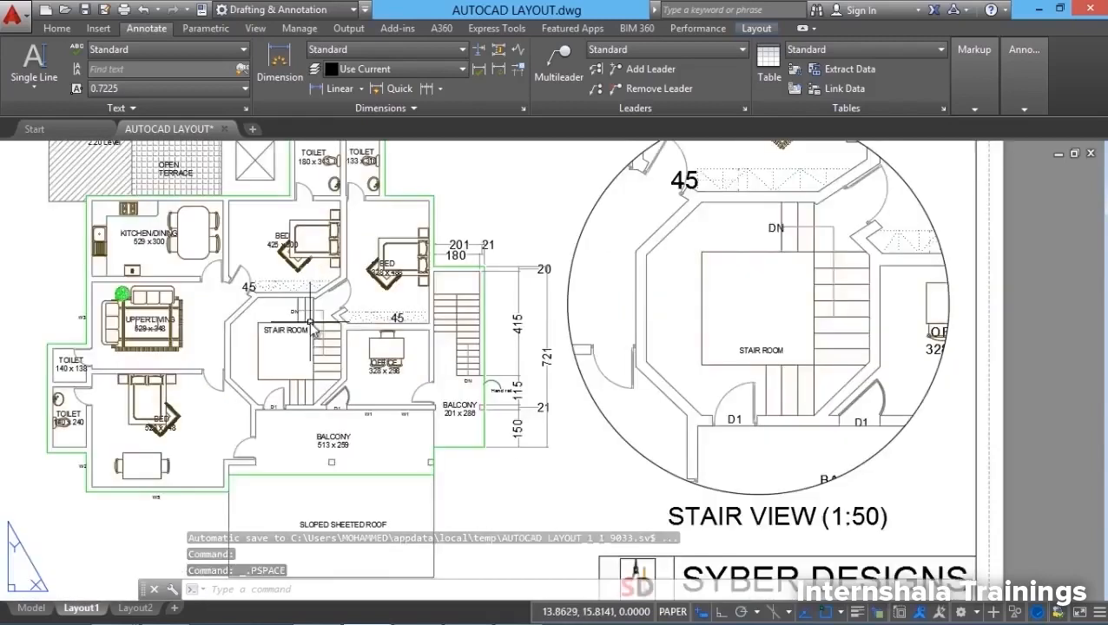
{"action": "scroll", "coordinate": [258, 348], "scroll_direction": "up", "scroll_amount": 2}
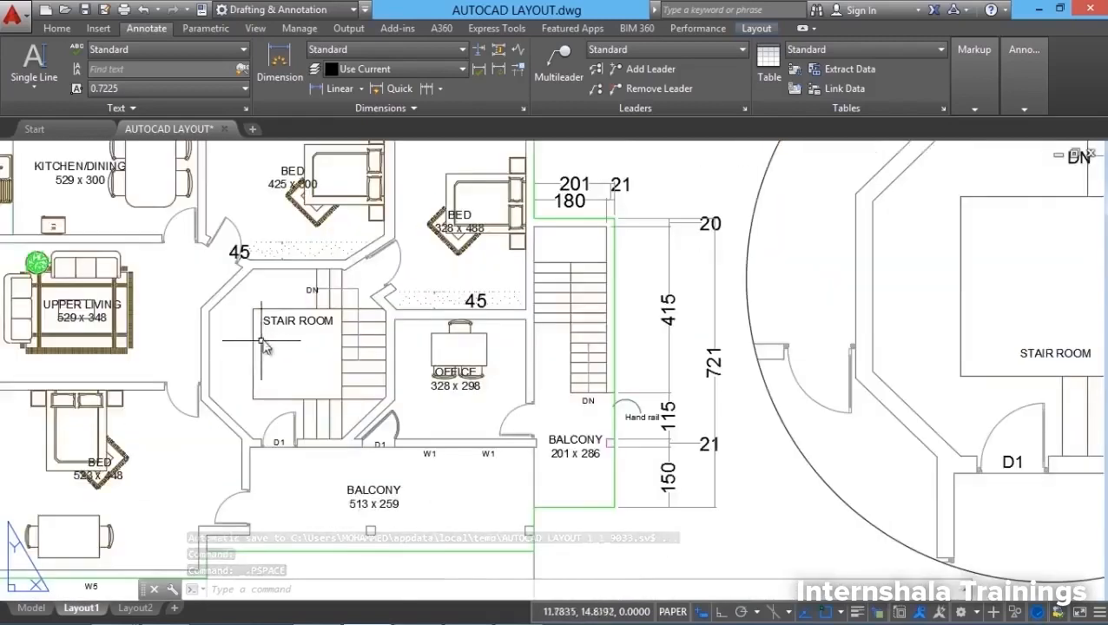
{"action": "scroll", "coordinate": [274, 341], "scroll_direction": "up", "scroll_amount": 2}
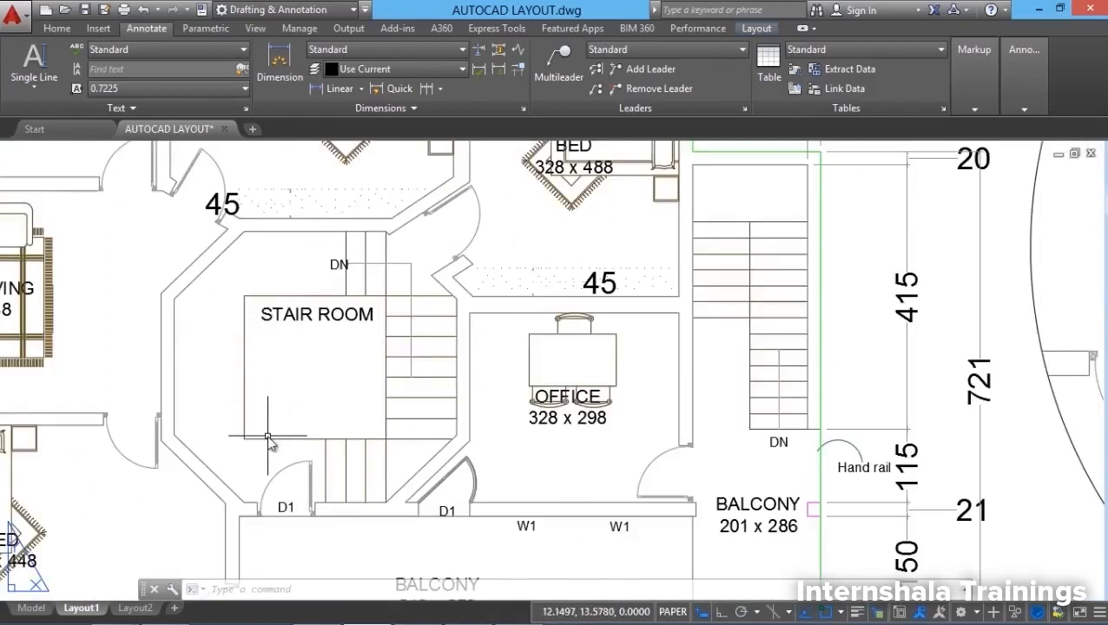
{"action": "left_click", "coordinate": [360, 88]}
{"action": "left_click", "coordinate": [343, 123]}
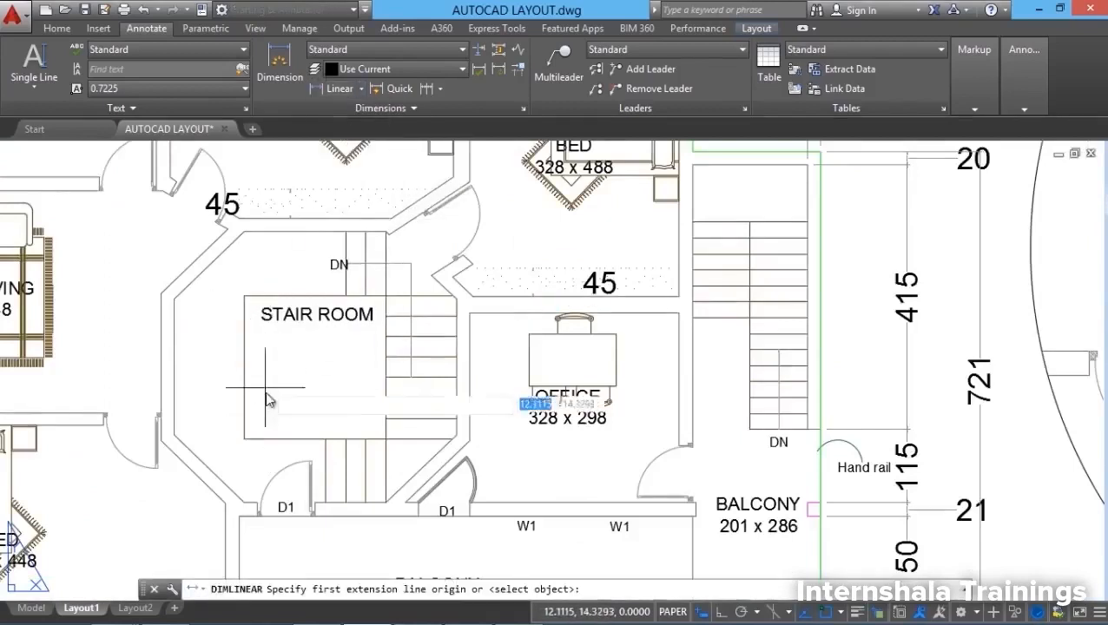
{"action": "left_click", "coordinate": [244, 440]}
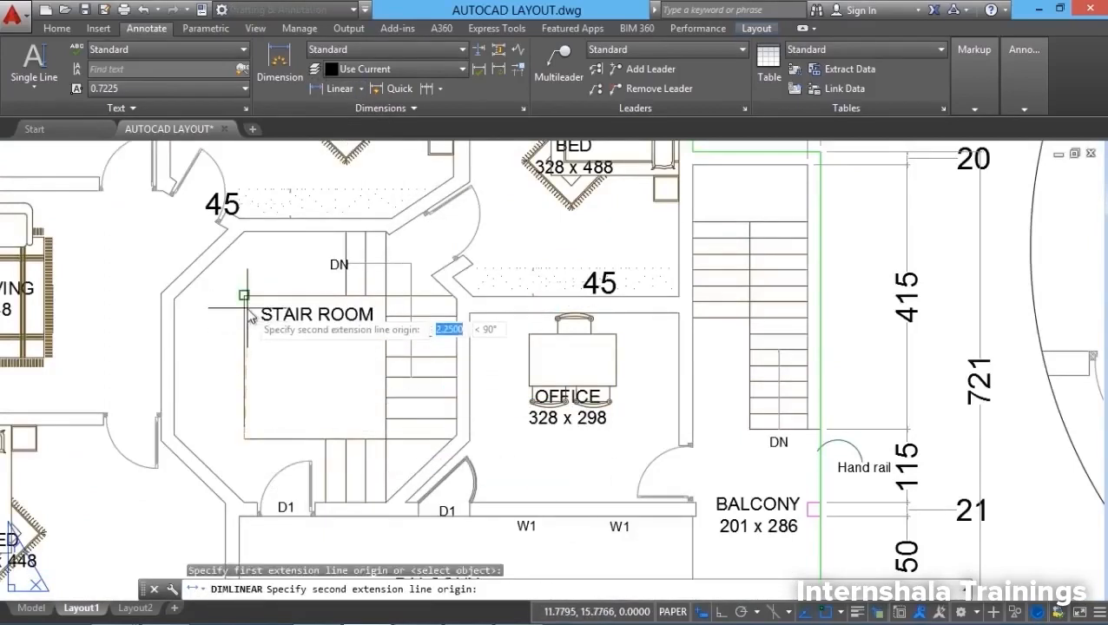
{"action": "left_click", "coordinate": [243, 297]}
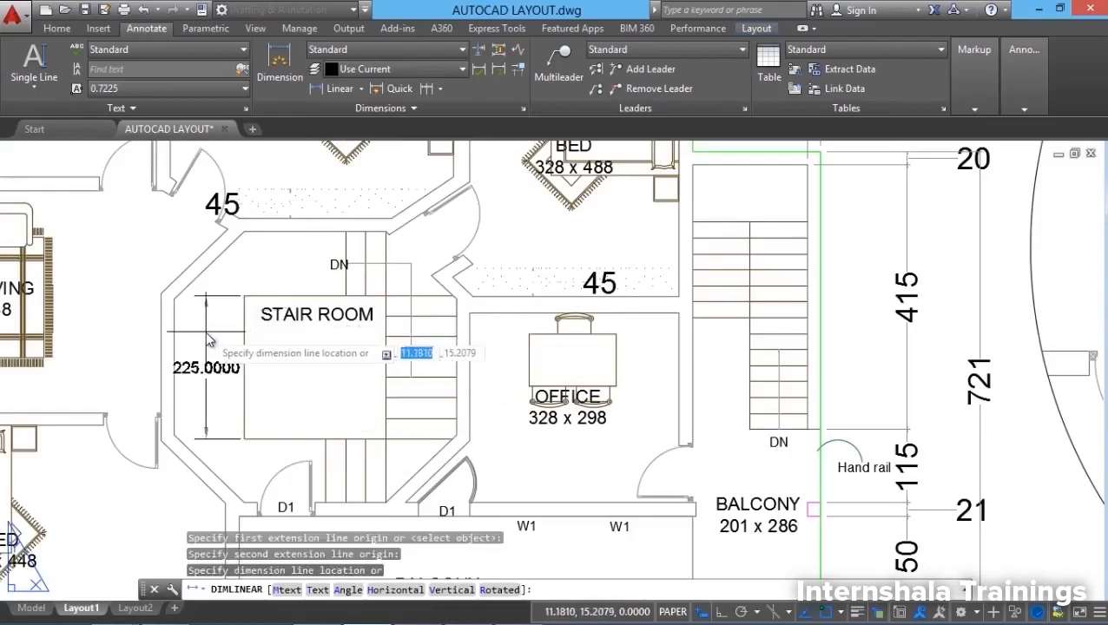
{"action": "left_click", "coordinate": [209, 342]}
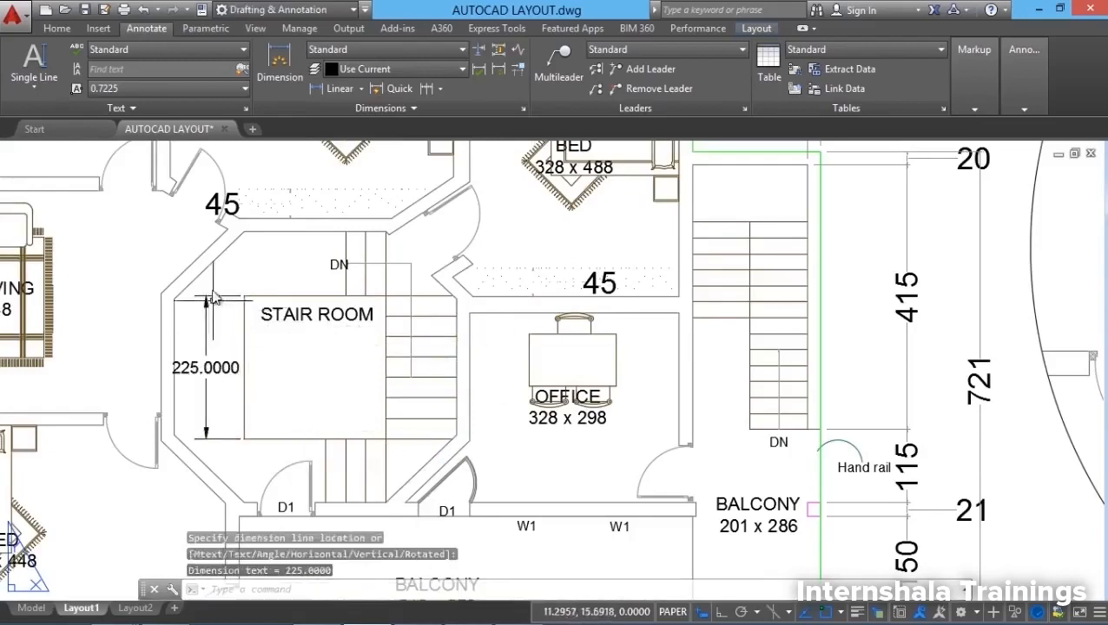
Step: Add a vertical linear dimension along the left edge of the stair's central rectangle in the circular stair view
{"action": "scroll", "coordinate": [228, 291], "scroll_direction": "down", "scroll_amount": 3}
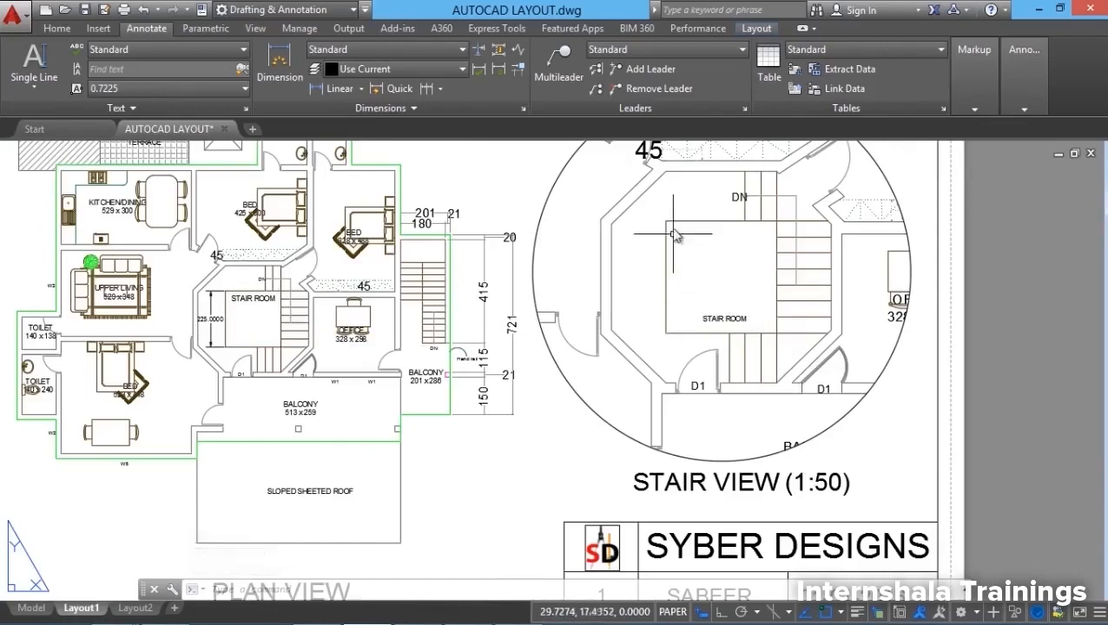
{"action": "left_click", "coordinate": [362, 89]}
{"action": "left_click", "coordinate": [352, 115]}
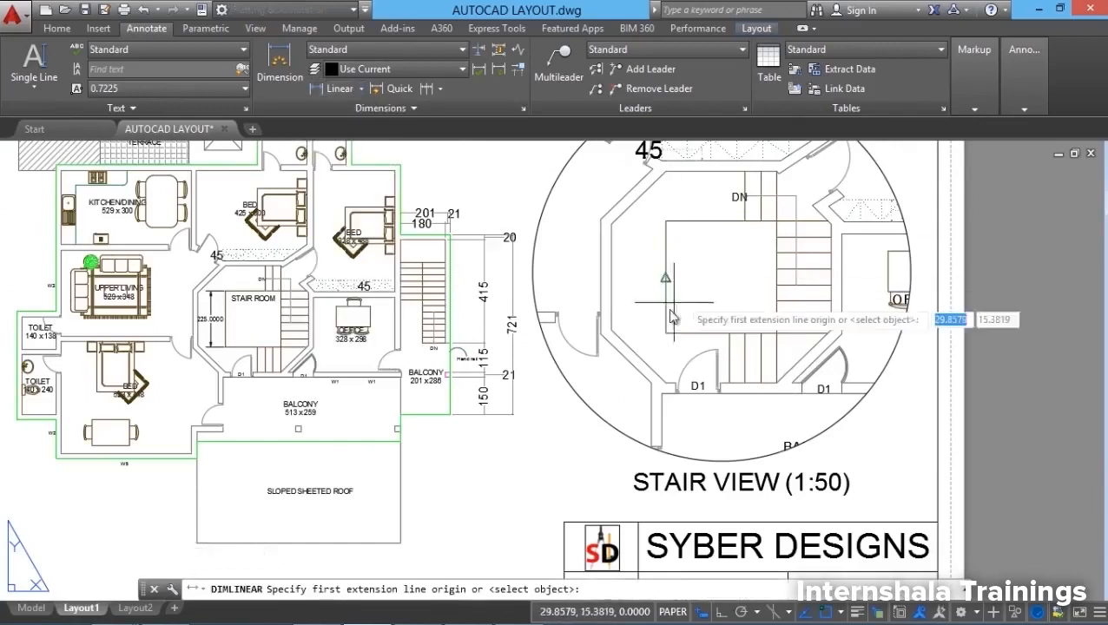
{"action": "left_click", "coordinate": [667, 222]}
{"action": "left_click", "coordinate": [667, 332]}
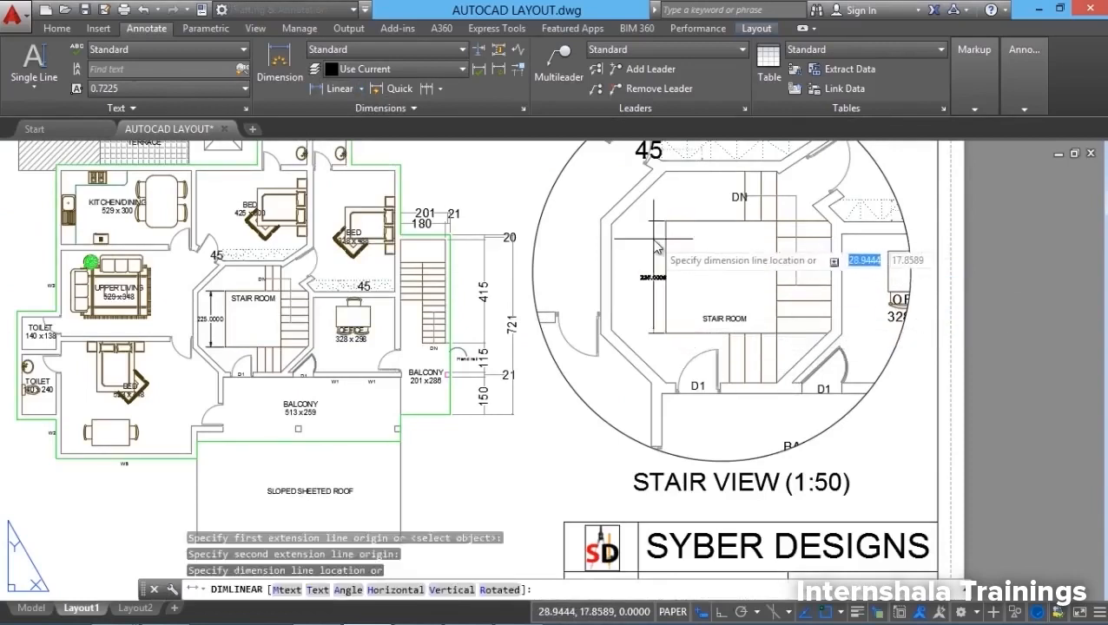
{"action": "left_click", "coordinate": [650, 239]}
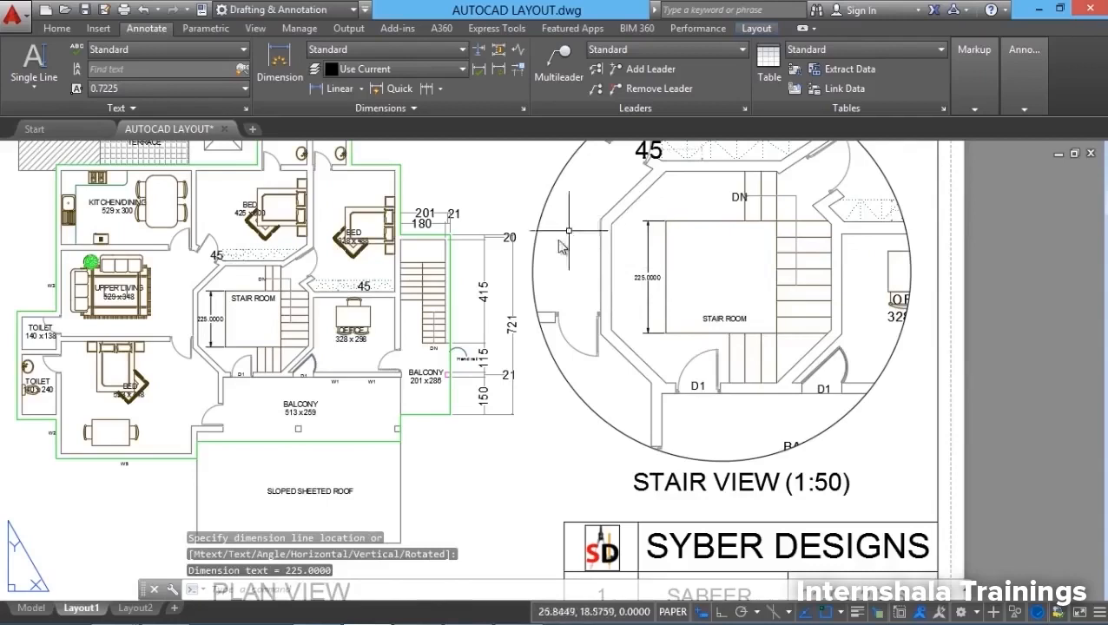
Step: Modify the Standard dimension style to a linear precision of 0 with text aligned with the dimension line
{"action": "scroll", "coordinate": [591, 224], "scroll_direction": "up", "scroll_amount": 2}
{"action": "mouse_move", "coordinate": [566, 245]}
{"action": "middle_mouse_down"}
{"action": "mouse_move", "coordinate": [577, 259]}
{"action": "mouse_move", "coordinate": [674, 275]}
{"action": "middle_mouse_up"}
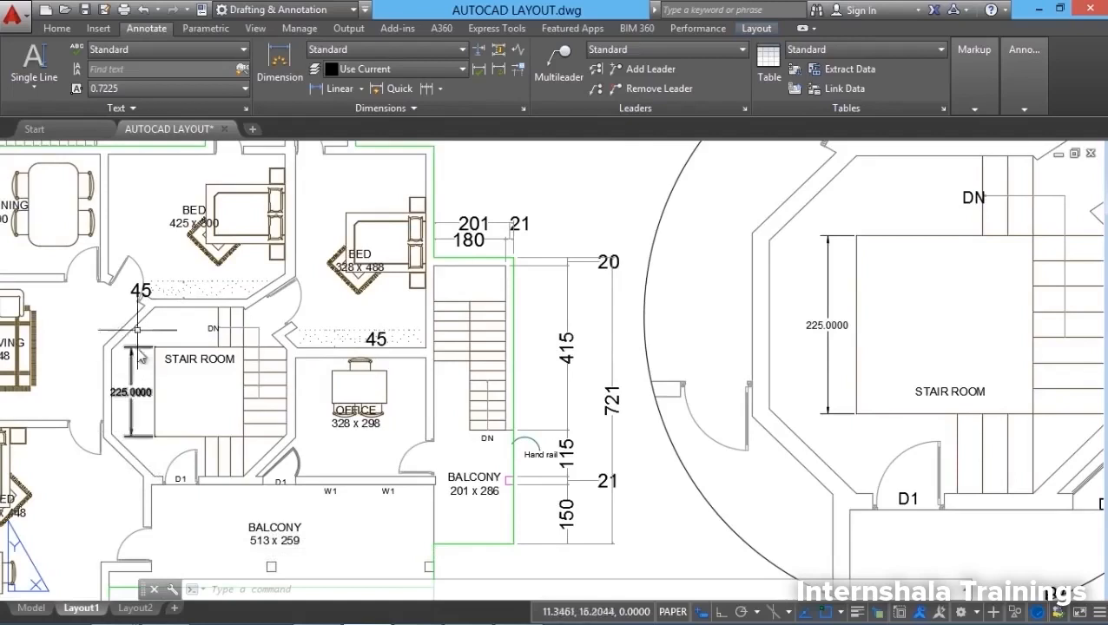
{"action": "left_click", "coordinate": [521, 108]}
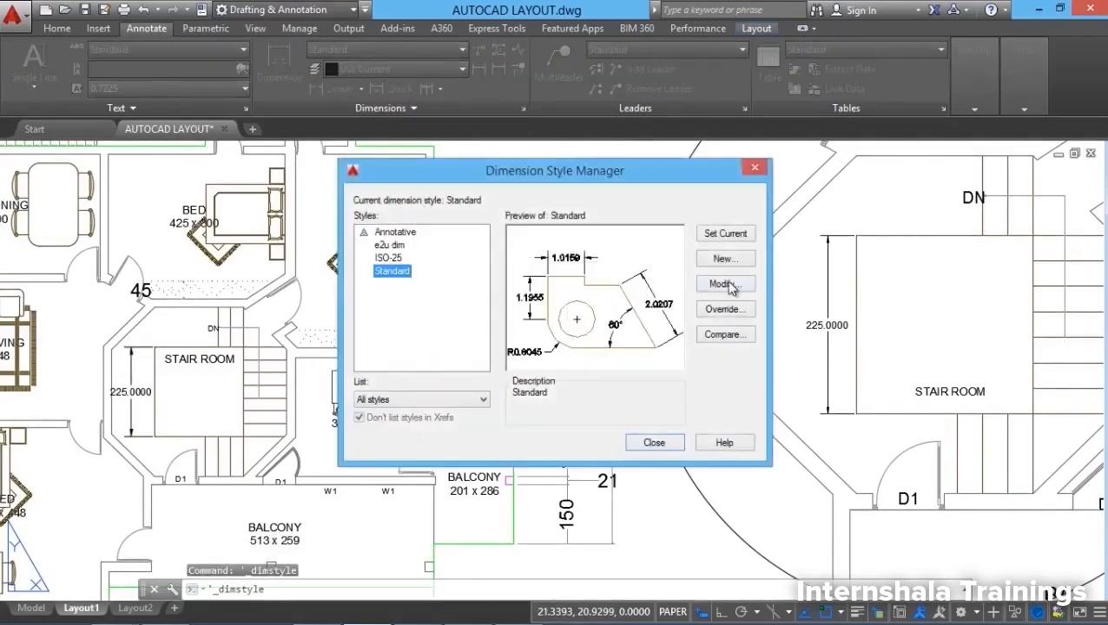
{"action": "left_click", "coordinate": [728, 285]}
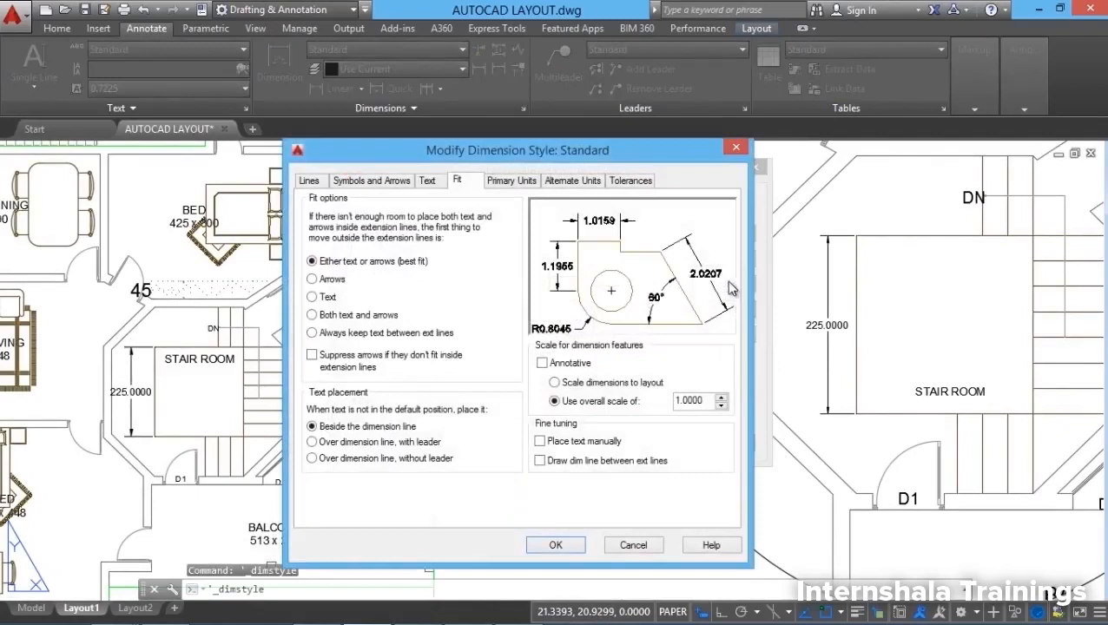
{"action": "left_click", "coordinate": [521, 181]}
{"action": "left_click", "coordinate": [440, 236]}
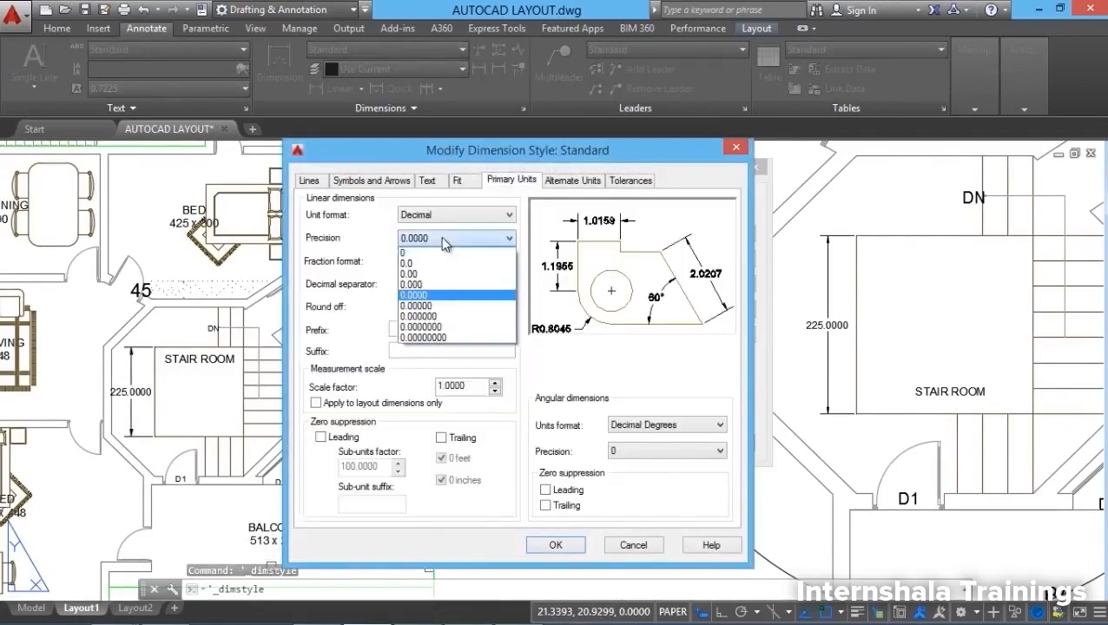
{"action": "left_click", "coordinate": [417, 250]}
{"action": "left_click", "coordinate": [373, 181]}
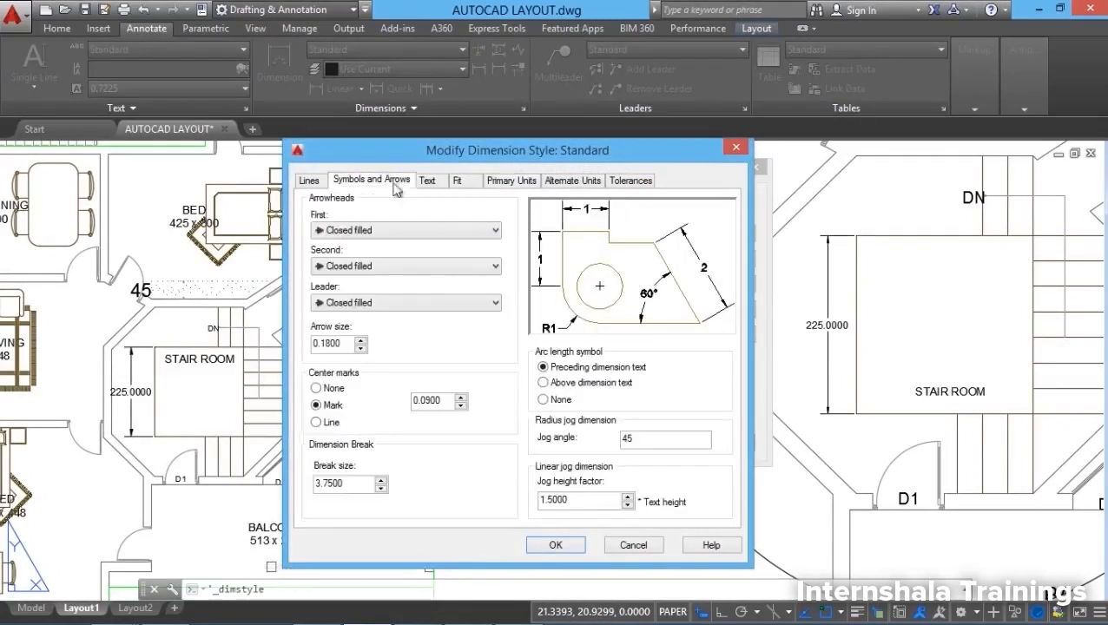
{"action": "left_click", "coordinate": [428, 183]}
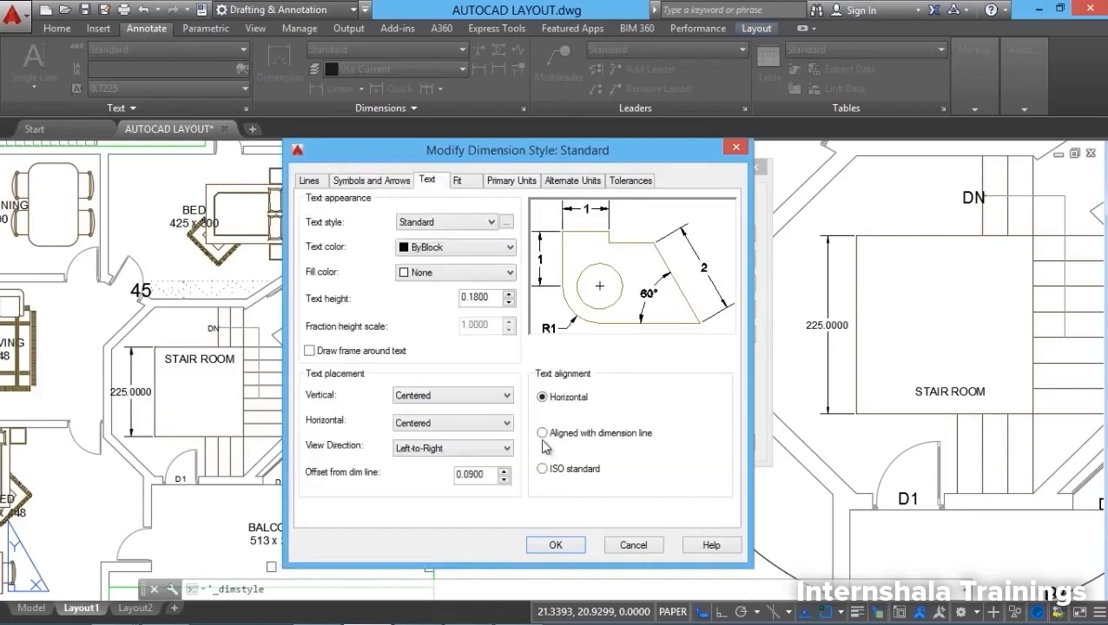
{"action": "left_click", "coordinate": [543, 434]}
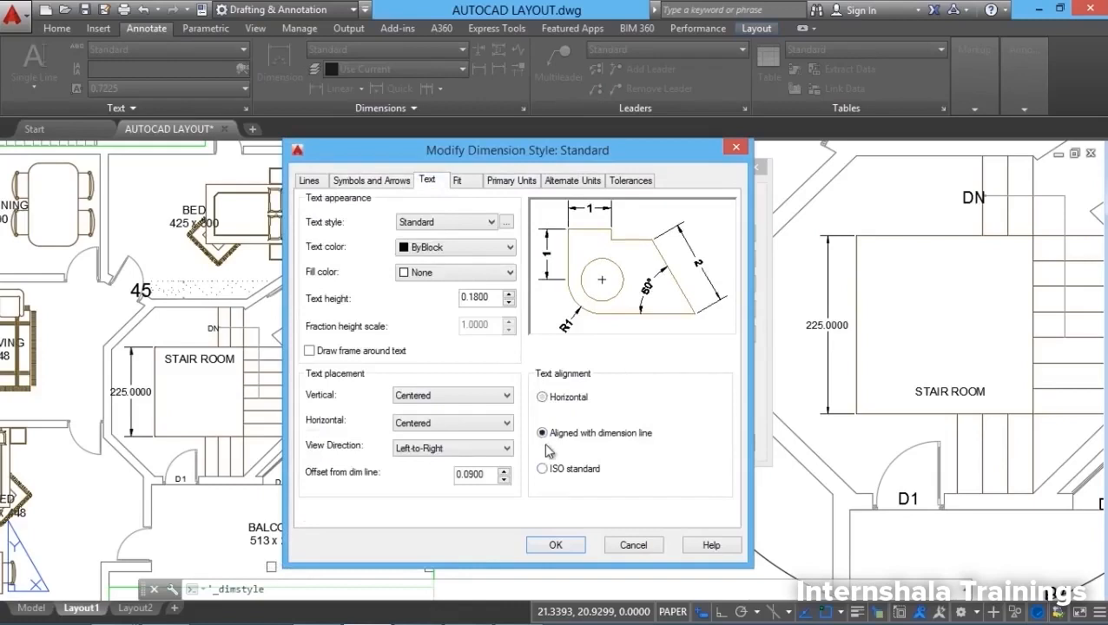
{"action": "left_click", "coordinate": [556, 546]}
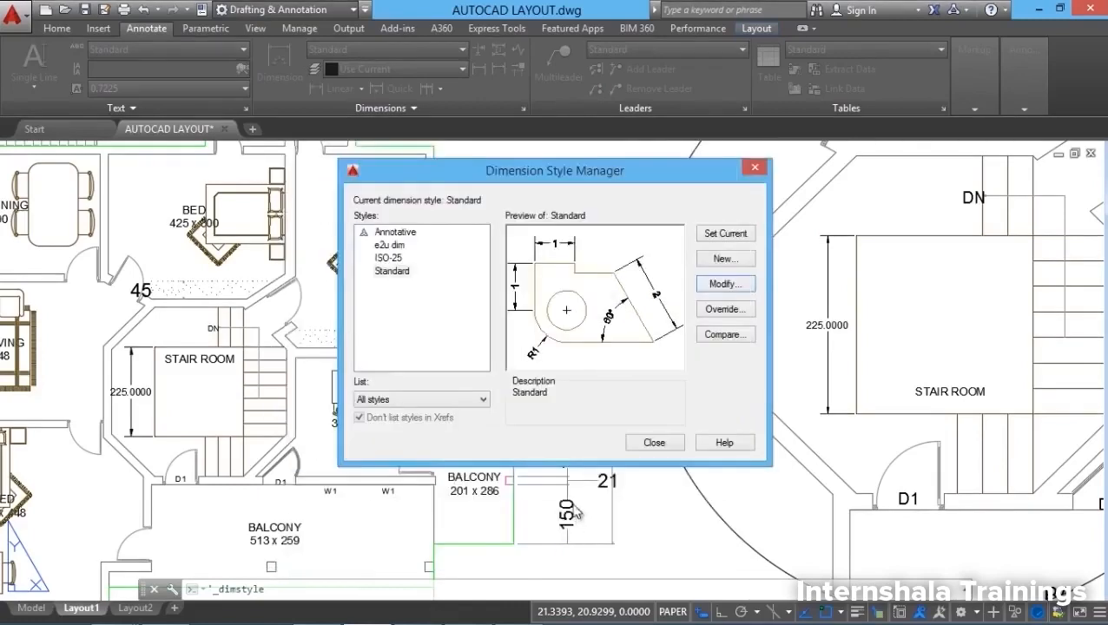
{"action": "left_click", "coordinate": [653, 443]}
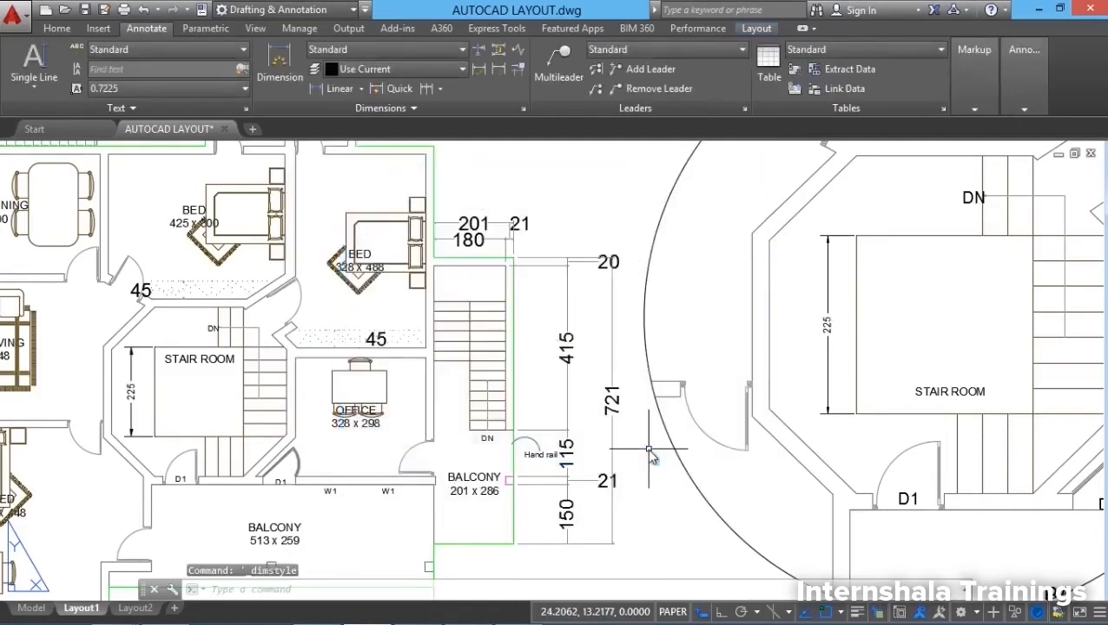
{"action": "scroll", "coordinate": [650, 450], "scroll_direction": "down", "scroll_amount": 2}
{"action": "scroll", "coordinate": [425, 443], "scroll_direction": "up", "scroll_amount": 2}
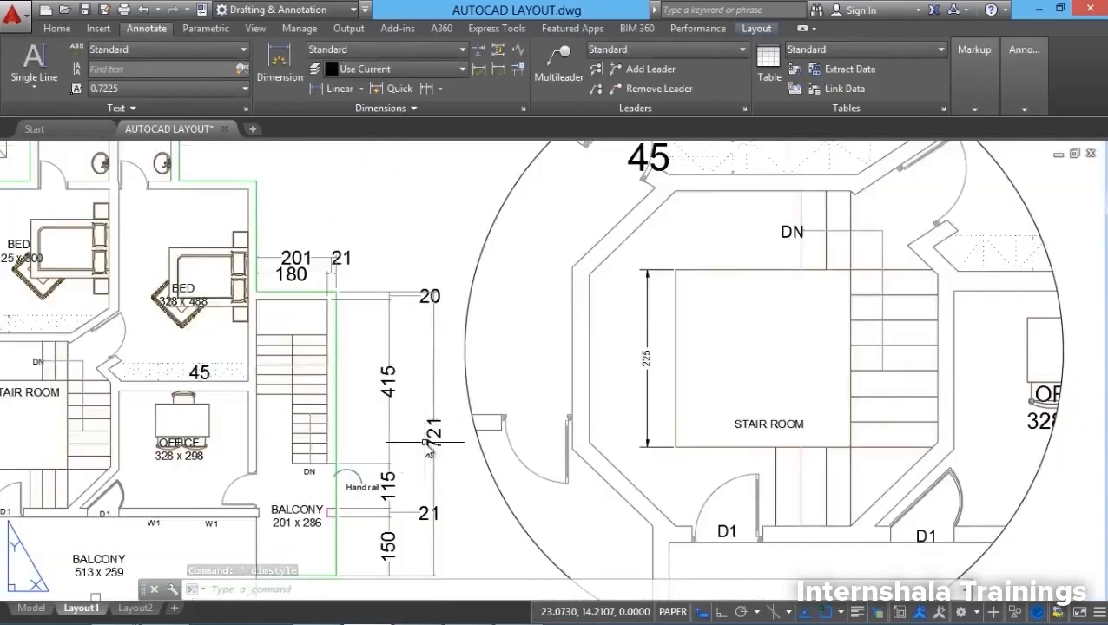
{"action": "mouse_move", "coordinate": [162, 468]}
{"action": "middle_mouse_down"}
{"action": "mouse_move", "coordinate": [240, 471]}
{"action": "mouse_move", "coordinate": [310, 450]}
{"action": "middle_mouse_up"}
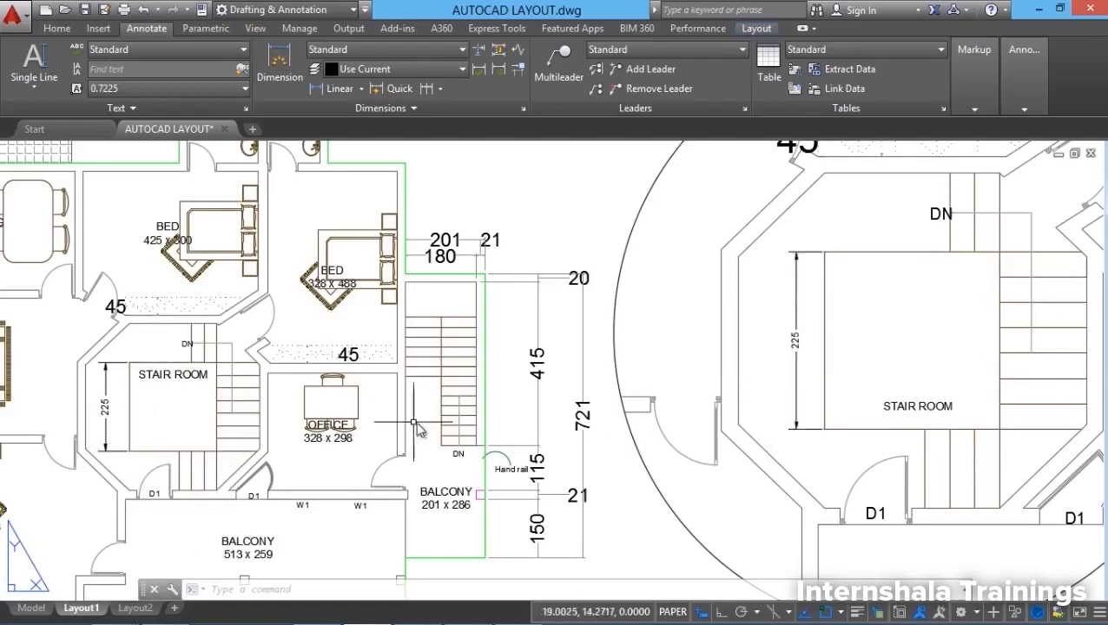
{"action": "scroll", "coordinate": [512, 301], "scroll_direction": "down", "scroll_amount": 2}
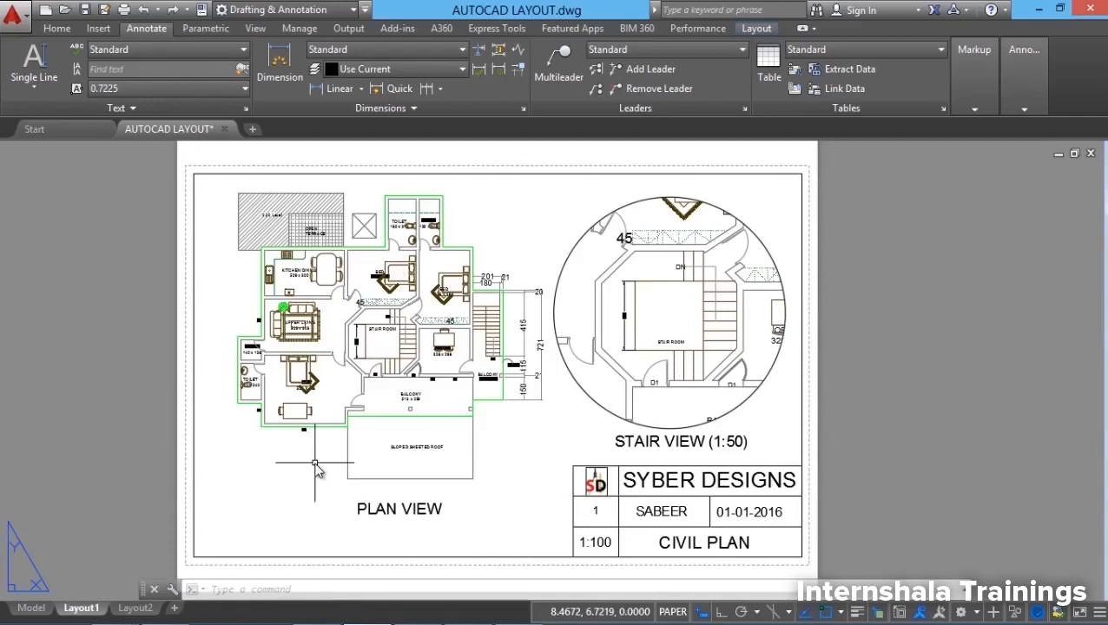
Step: Rename Layout1 as 2D PLAN
{"action": "right_click", "coordinate": [75, 609]}
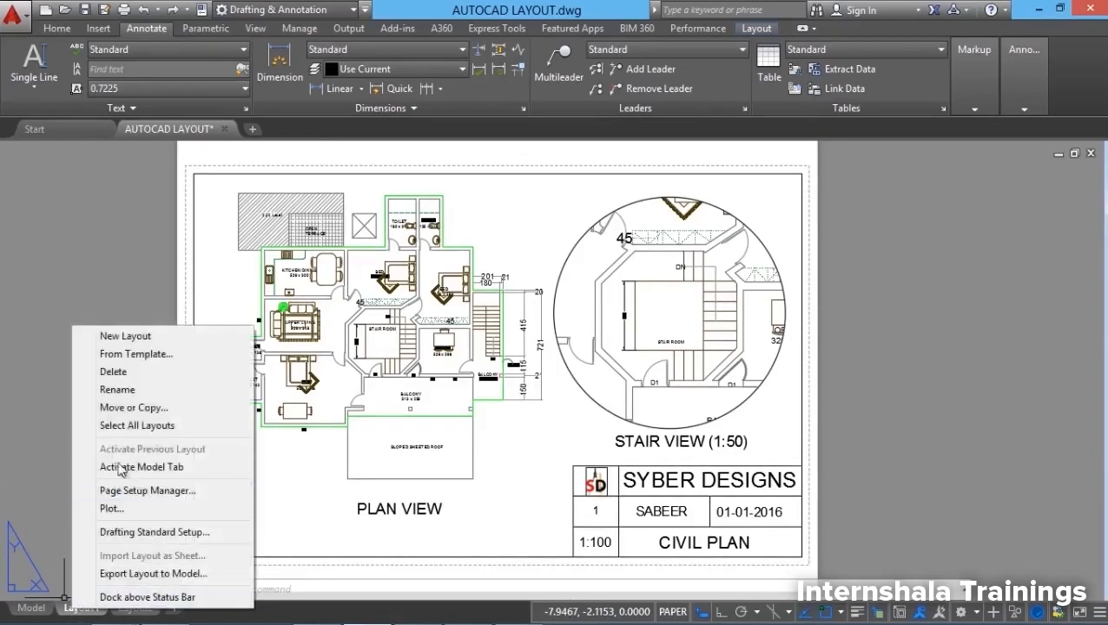
{"action": "left_click", "coordinate": [119, 390]}
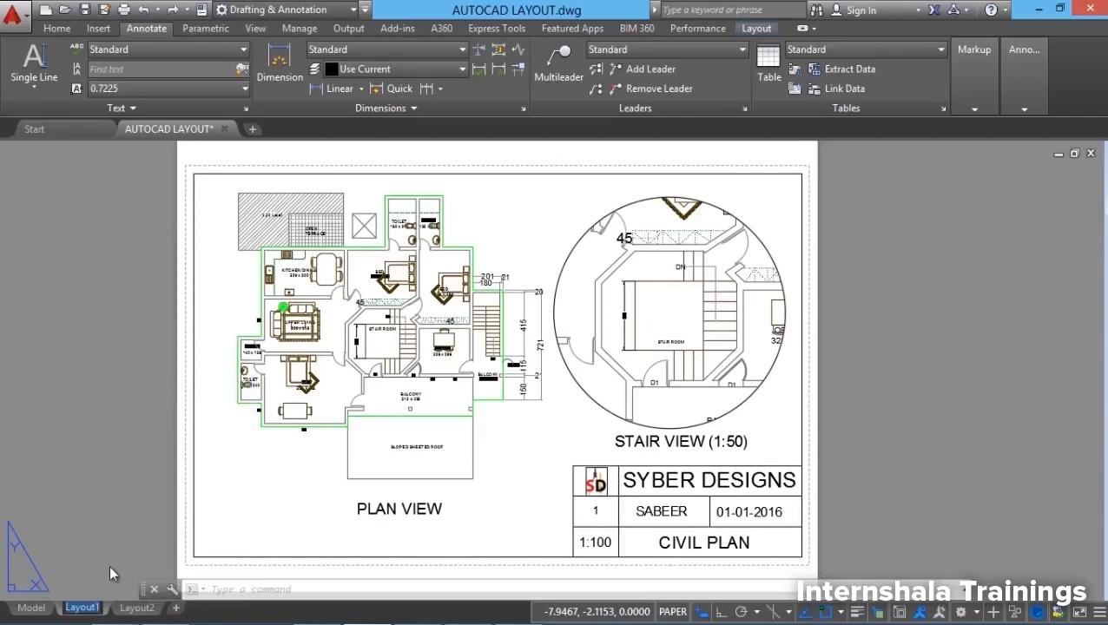
{"action": "type", "text": "2D PLAN"}
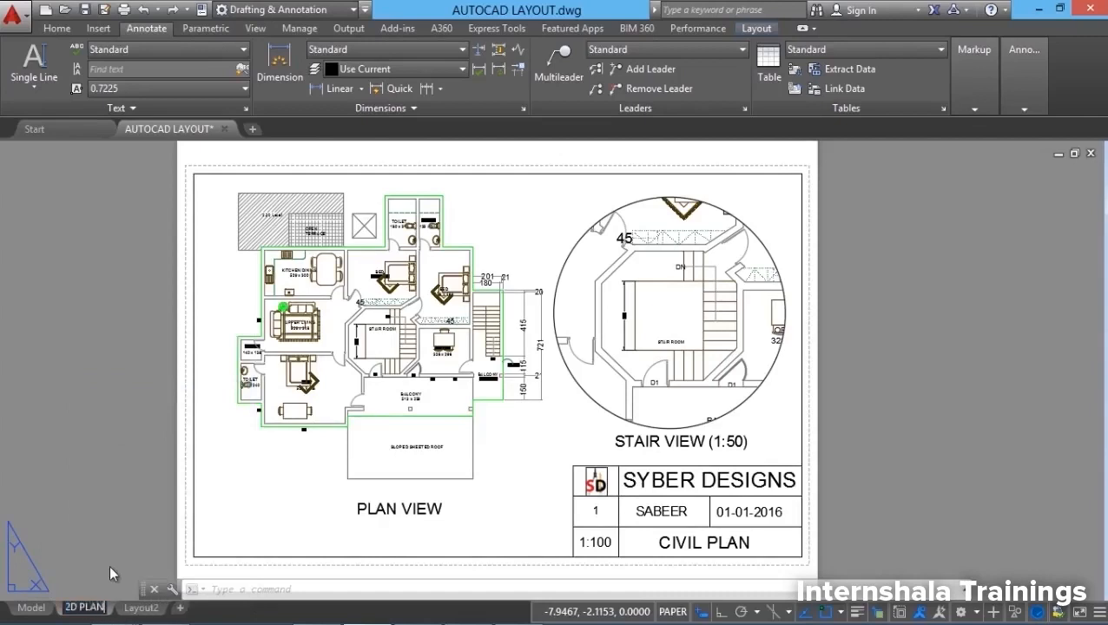
{"action": "right_click", "coordinate": [89, 608]}
Step: Create a copy of the 2D PLAN layout placed before Layout2
{"action": "right_click", "coordinate": [89, 610]}
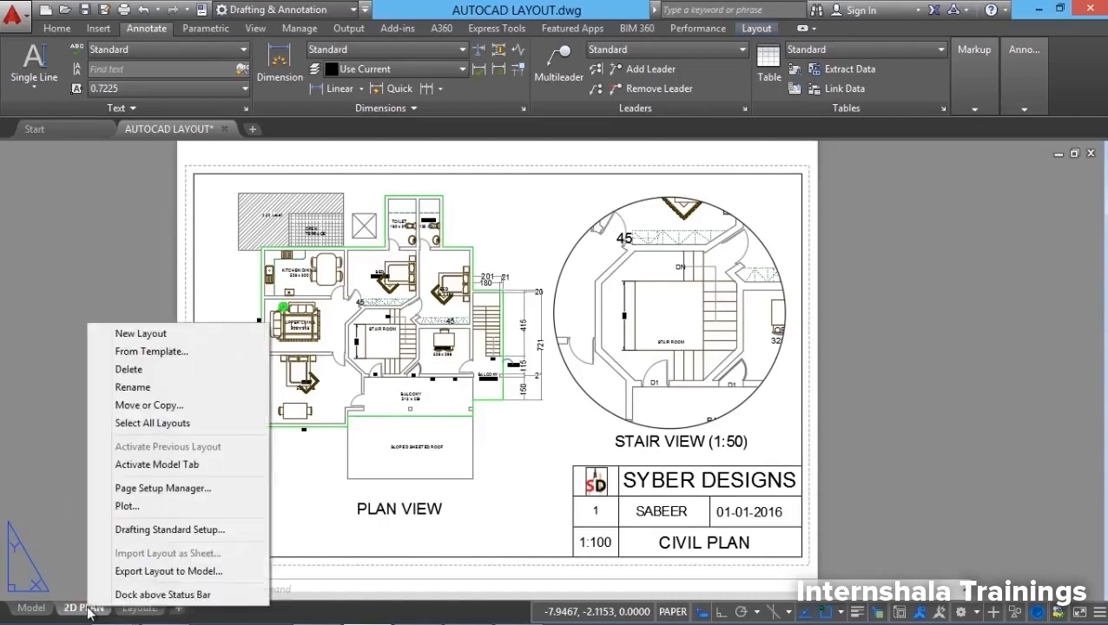
{"action": "left_click", "coordinate": [188, 402]}
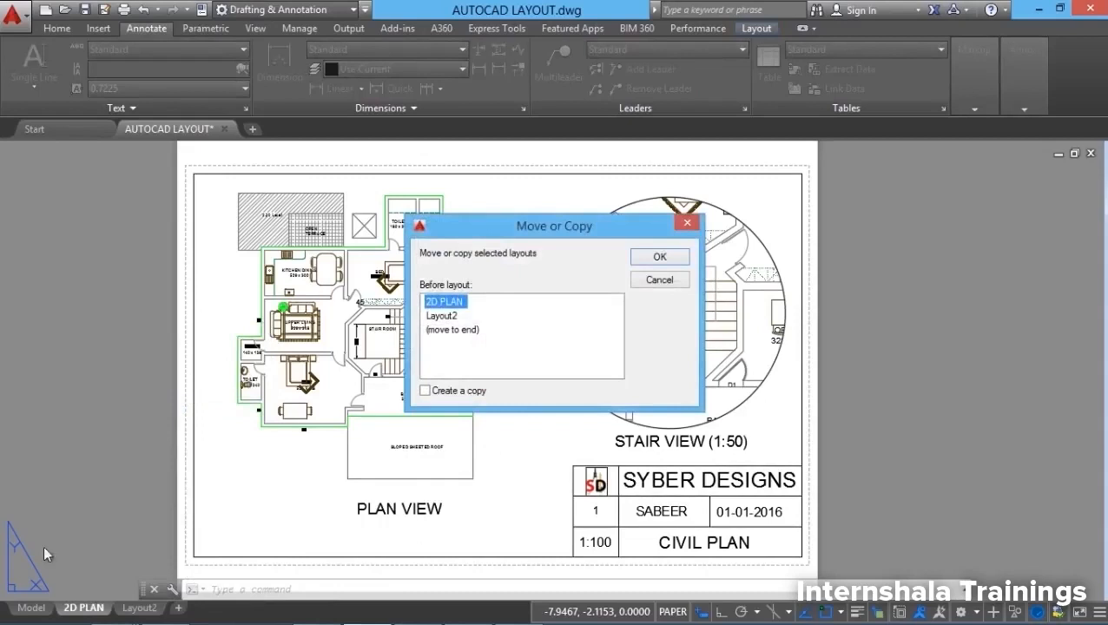
{"action": "left_click", "coordinate": [450, 317]}
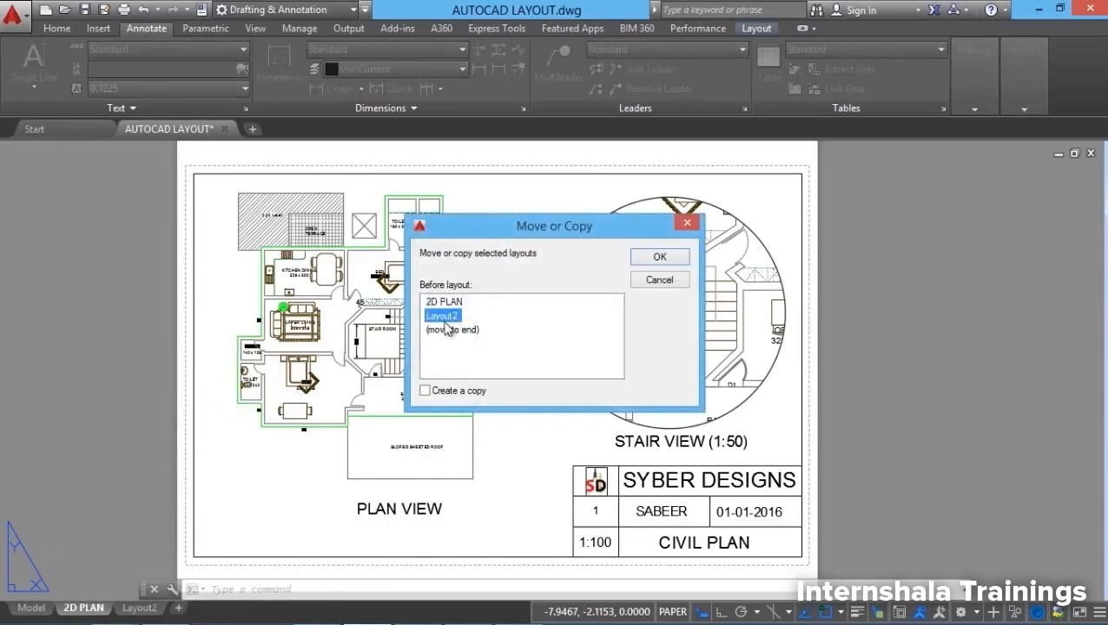
{"action": "left_click", "coordinate": [425, 391]}
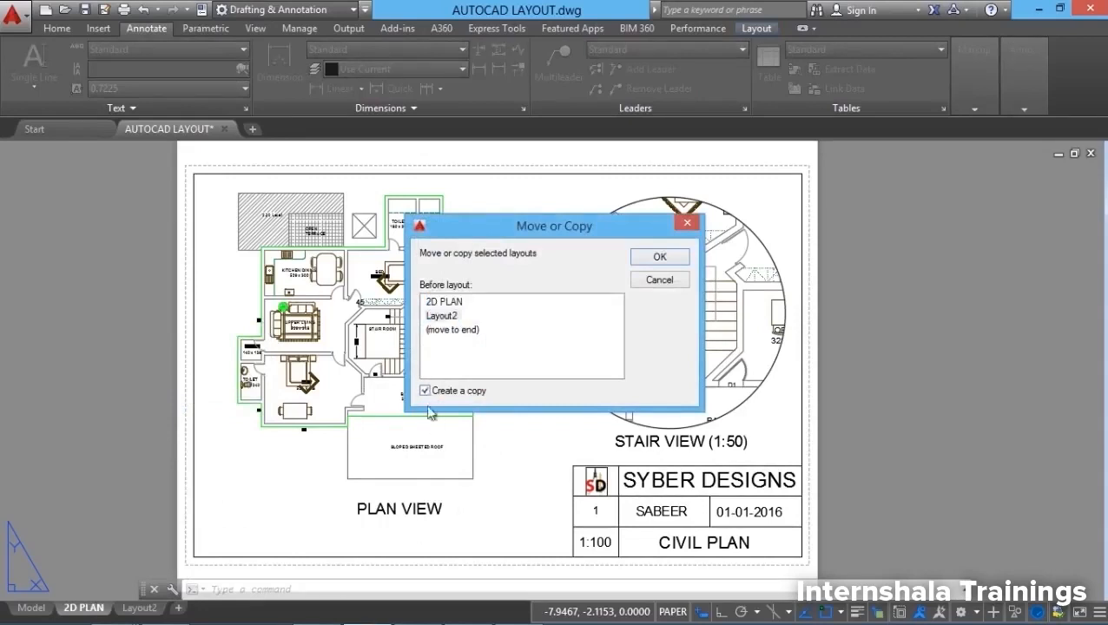
{"action": "left_click", "coordinate": [660, 257]}
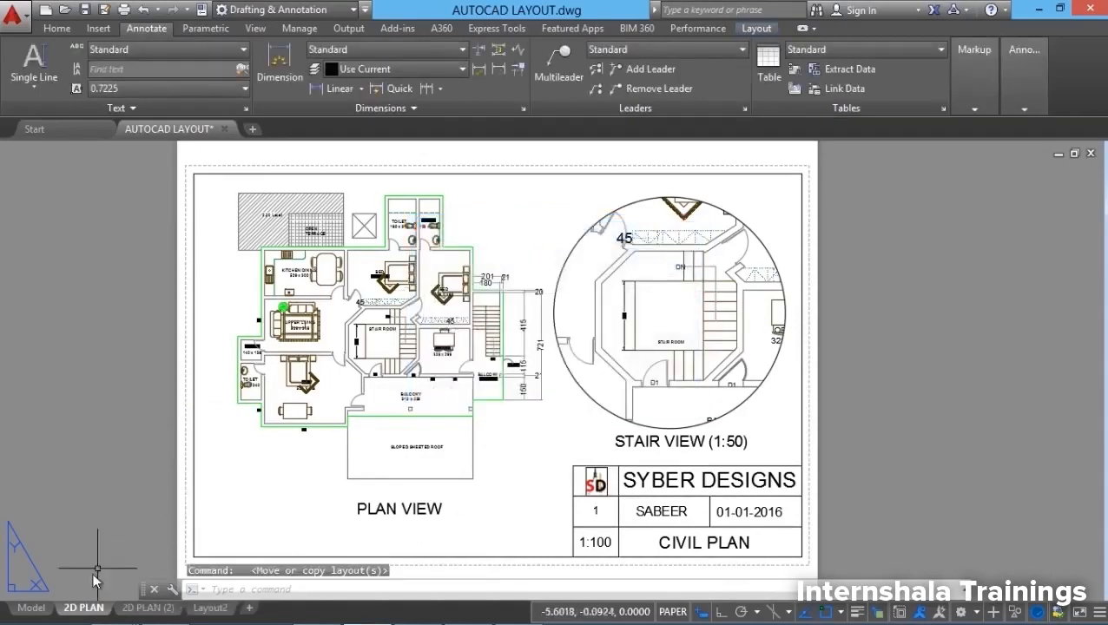
Step: Rename the copied layout as PRESENTATION
{"action": "mouse_move", "coordinate": [157, 611]}
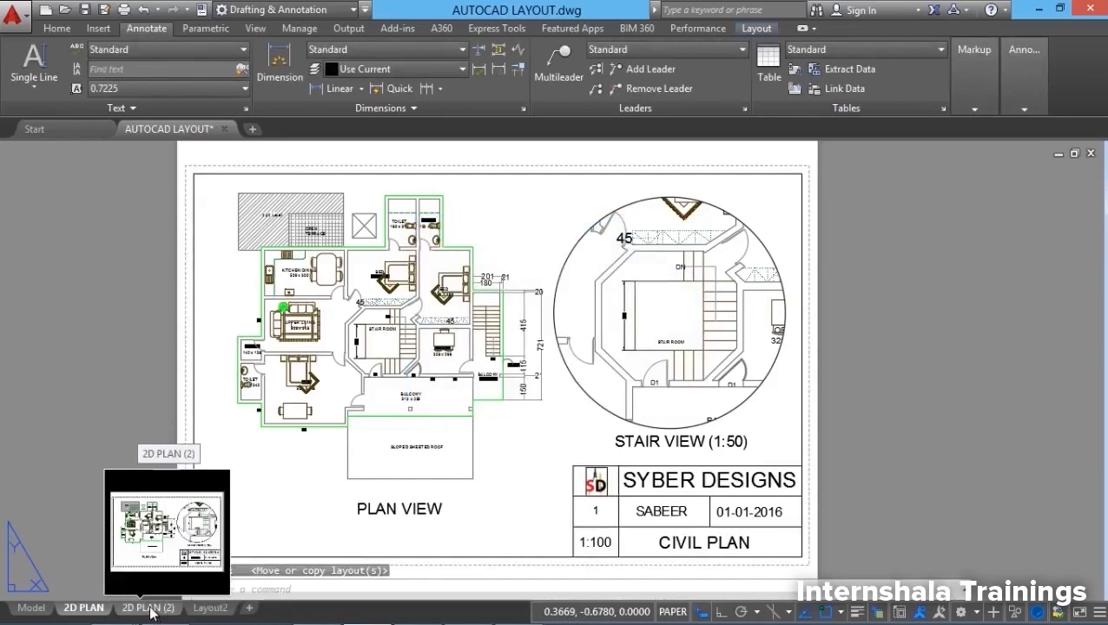
{"action": "double_click", "coordinate": [151, 613]}
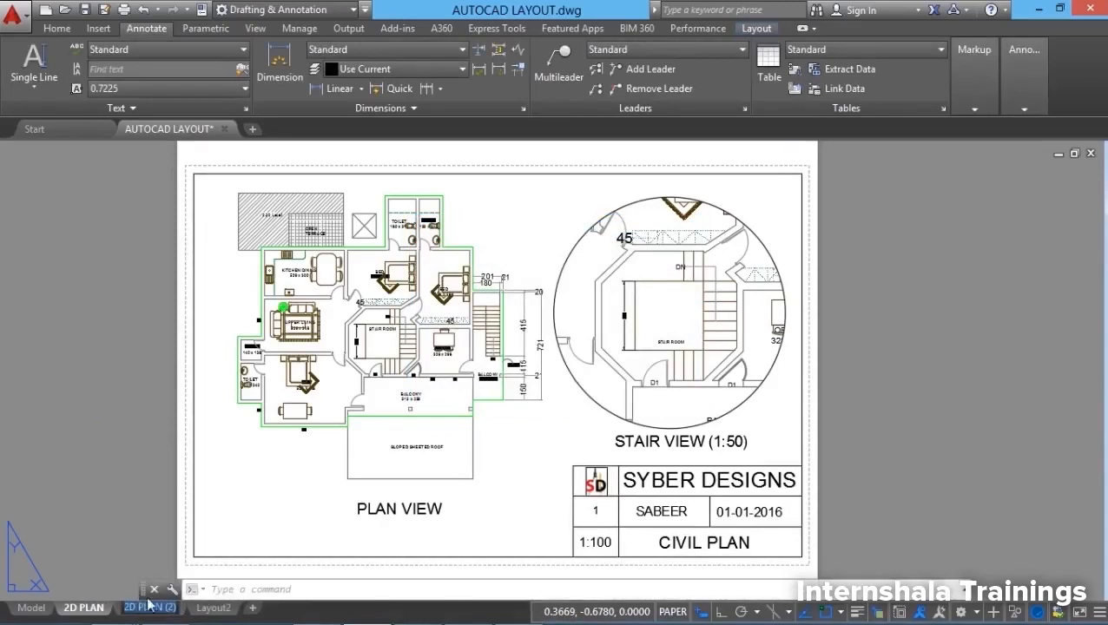
{"action": "type", "text": "PRESENTATION"}
{"action": "key", "text": "Return"}
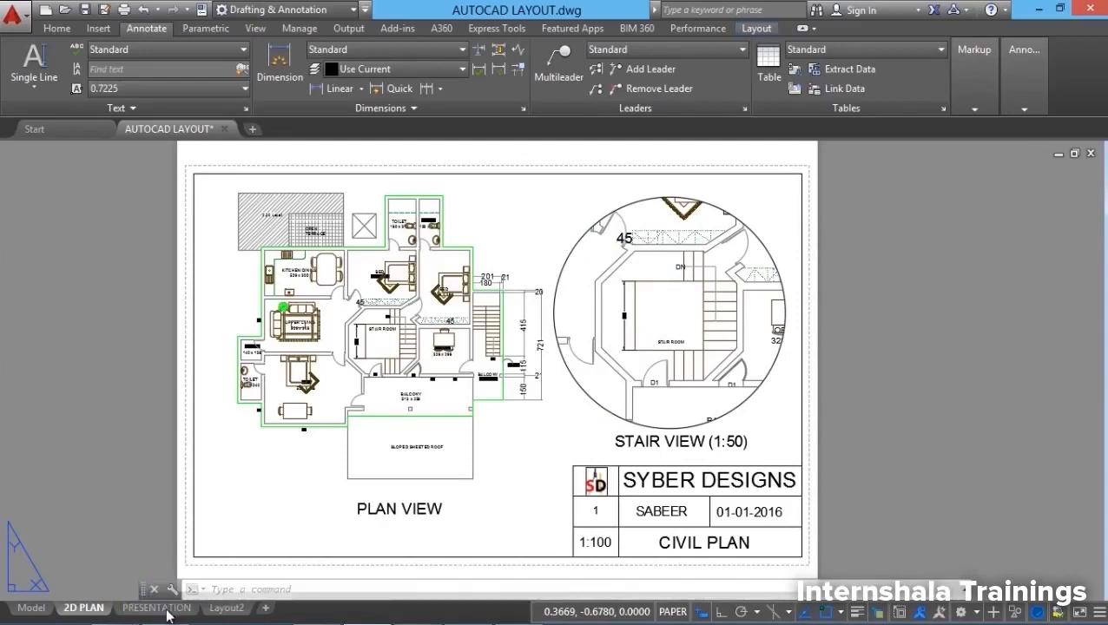
Step: Switch to the PRESENTATION layout and thaw the VP BORDER layer in its paper space viewport
{"action": "left_click", "coordinate": [167, 609]}
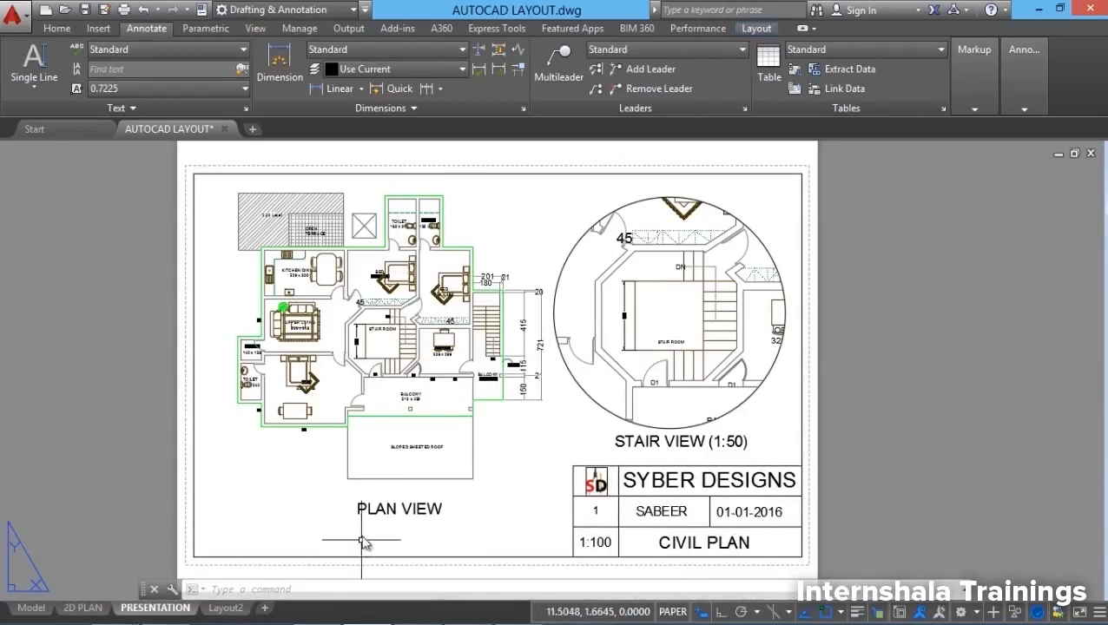
{"action": "left_click", "coordinate": [53, 28]}
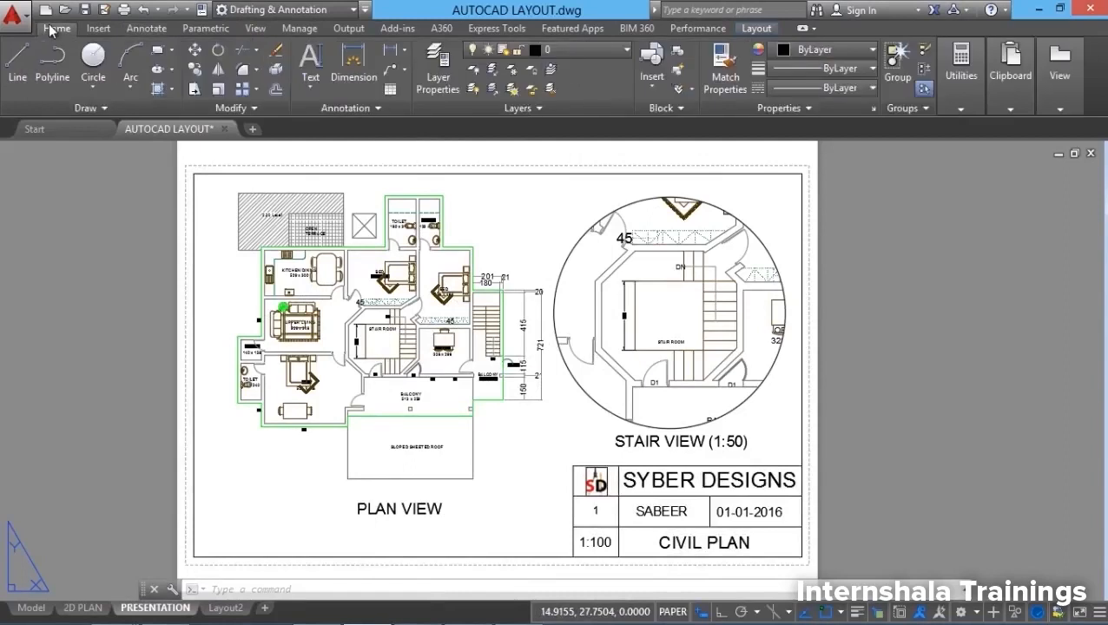
{"action": "left_click", "coordinate": [569, 52]}
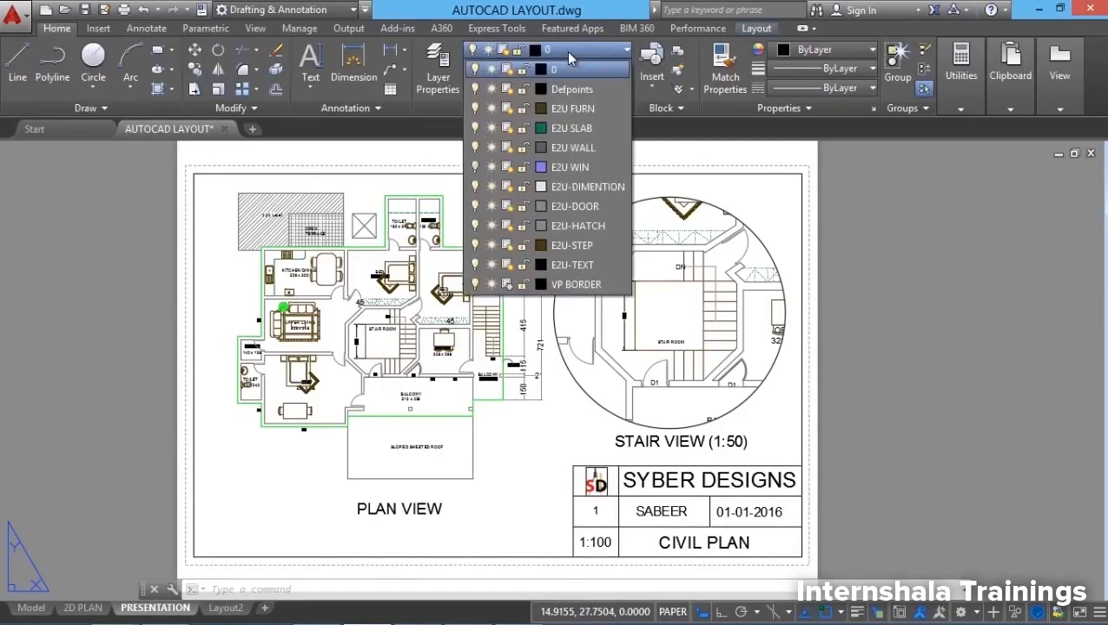
{"action": "left_click", "coordinate": [508, 285]}
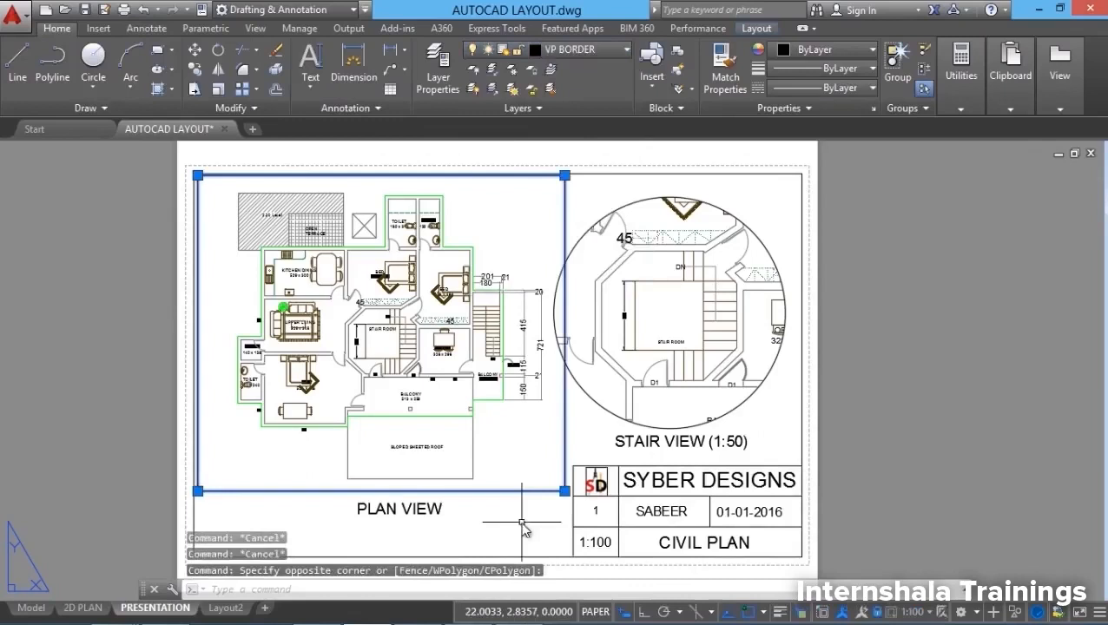
Step: Erase the rectangular plan viewport and the circular stair viewport from the PRESENTATION layout
{"action": "left_click", "coordinate": [522, 522]}
{"action": "left_click", "coordinate": [519, 475]}
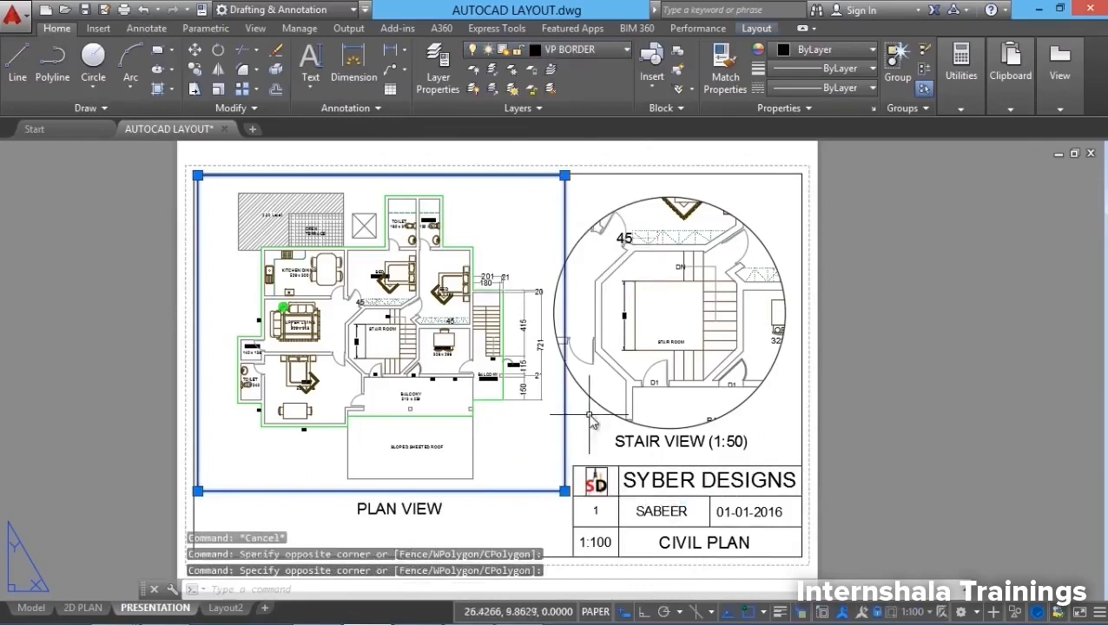
{"action": "left_click", "coordinate": [597, 403]}
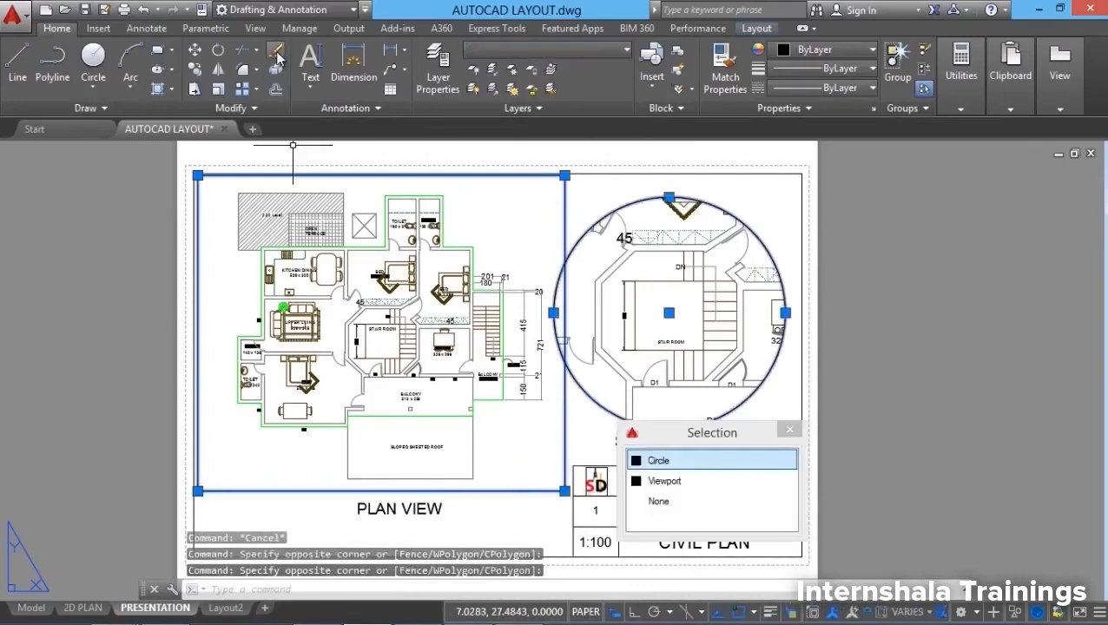
{"action": "left_click", "coordinate": [277, 54]}
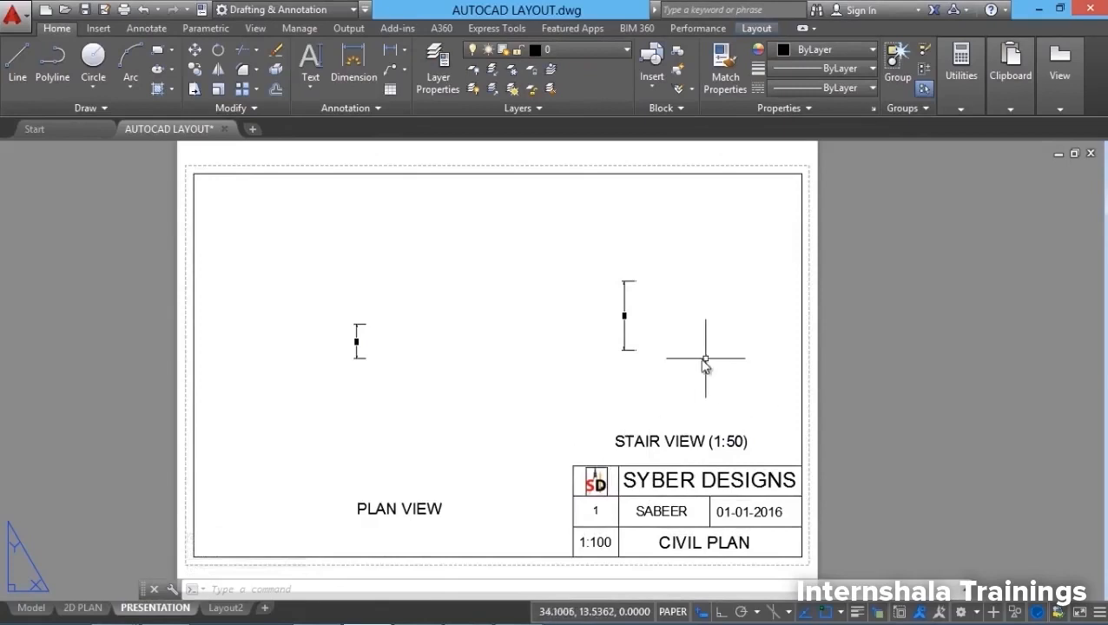
Step: Erase the two leftover dimensions and the PLAN VIEW and STAIR VIEW (1:50) labels from the PRESENTATION layout
{"action": "left_click", "coordinate": [625, 315]}
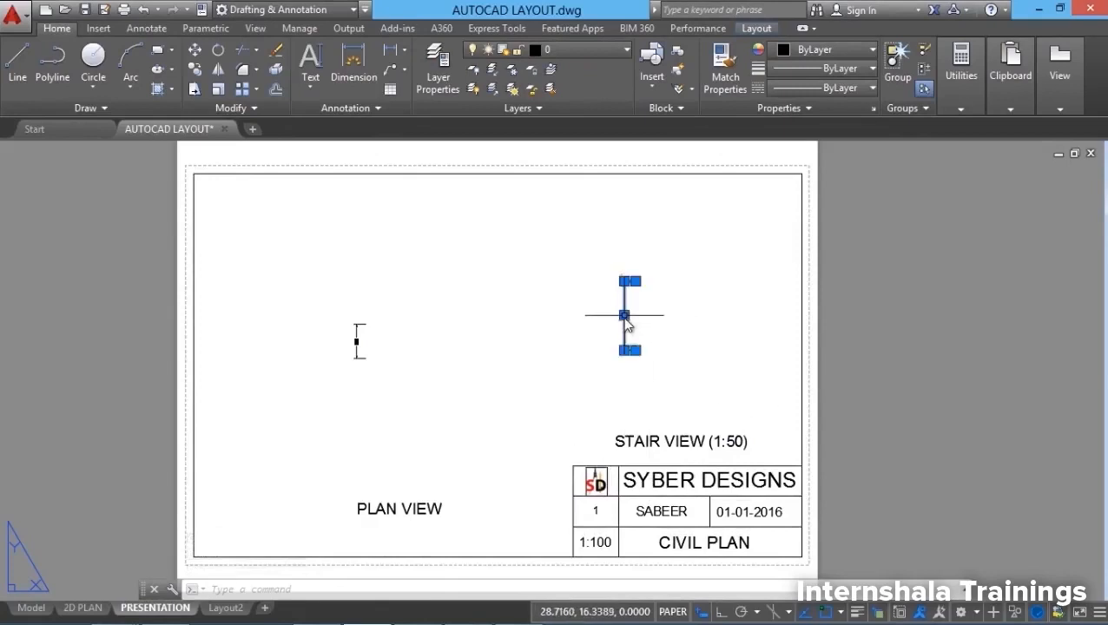
{"action": "left_click", "coordinate": [669, 440]}
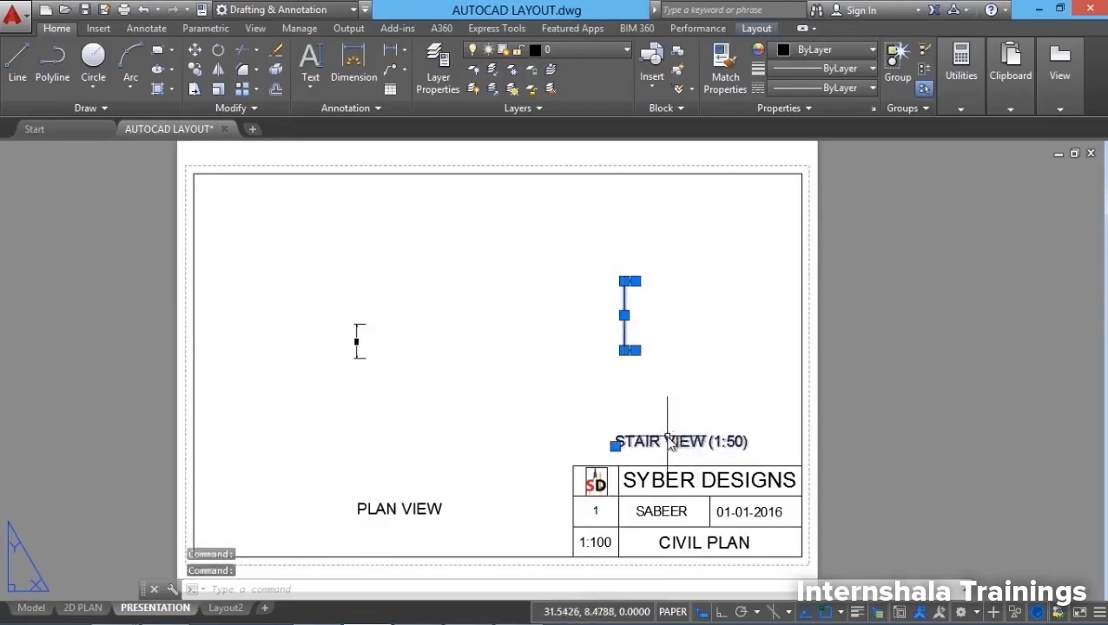
{"action": "left_click", "coordinate": [416, 508]}
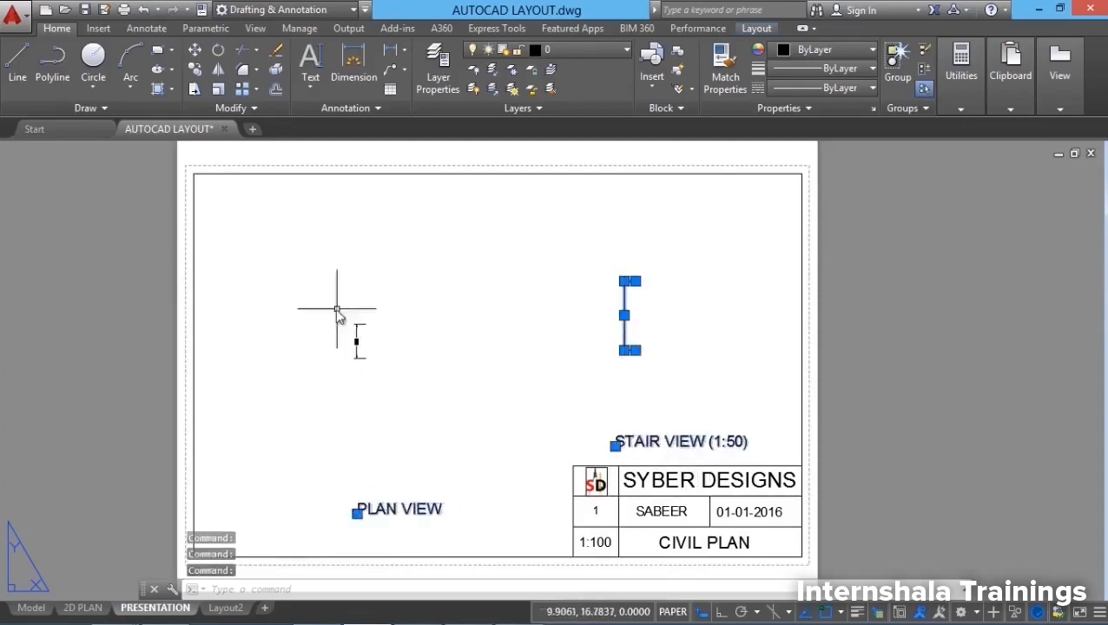
{"action": "left_click", "coordinate": [356, 342]}
{"action": "key", "text": "Delete"}
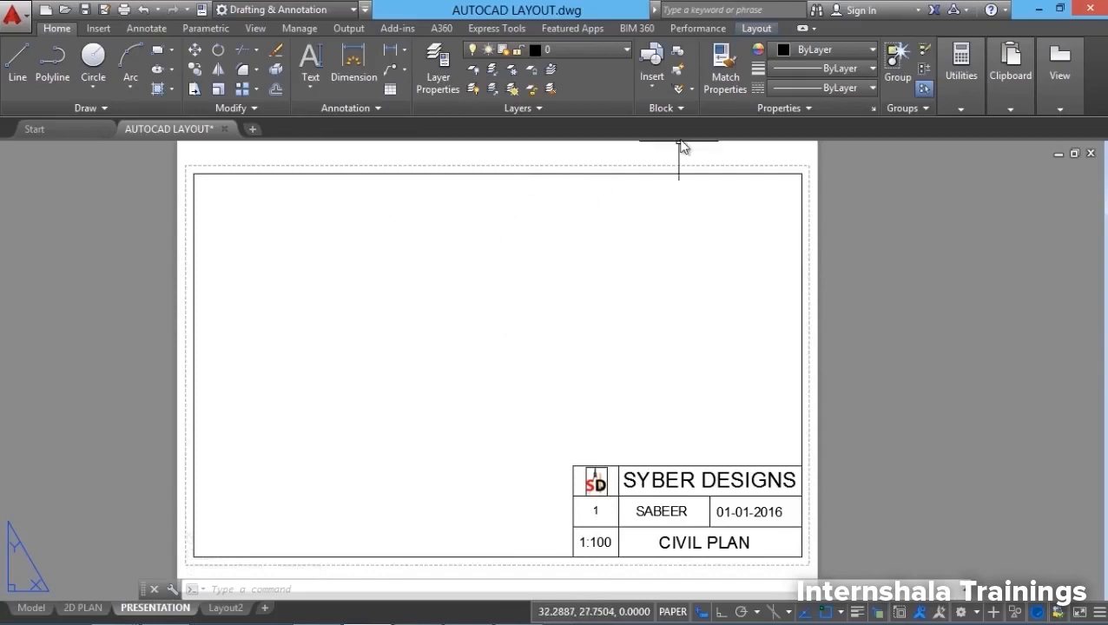
Step: Create a large rectangular viewport filling most of the sheet's left half, beside the title block
{"action": "left_click", "coordinate": [756, 28]}
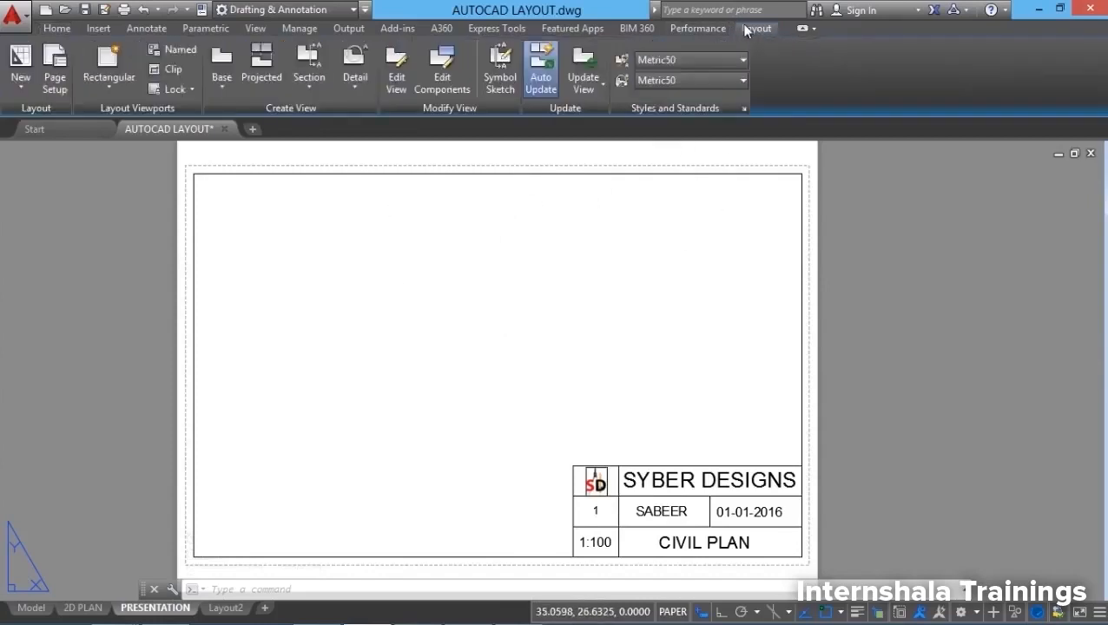
{"action": "left_click", "coordinate": [111, 90]}
{"action": "left_click", "coordinate": [132, 119]}
{"action": "left_click", "coordinate": [235, 184]}
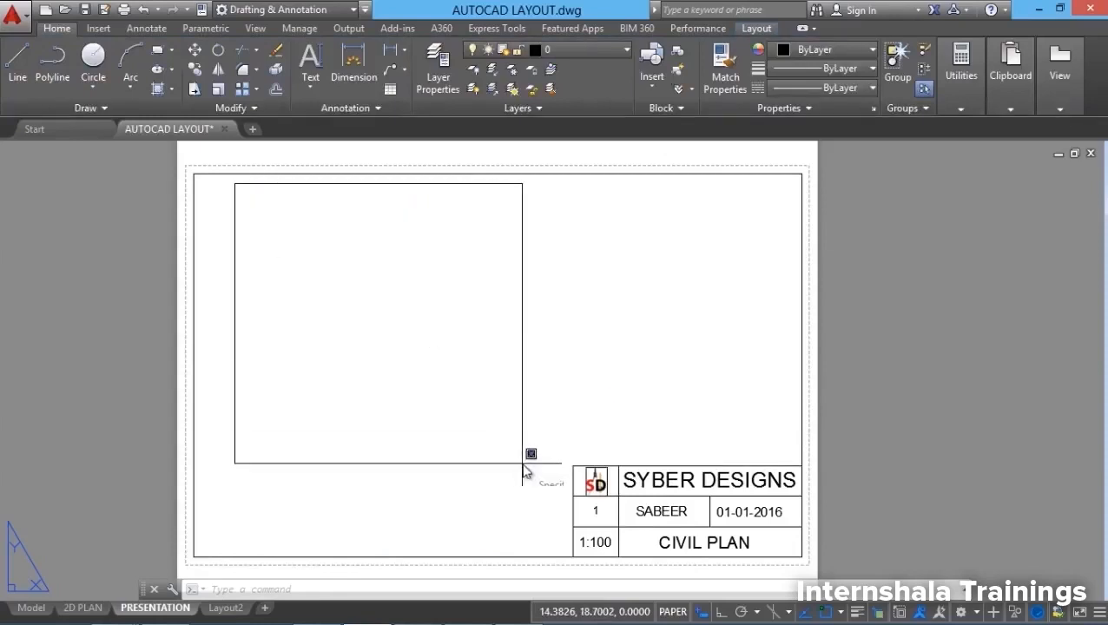
{"action": "left_click", "coordinate": [547, 481]}
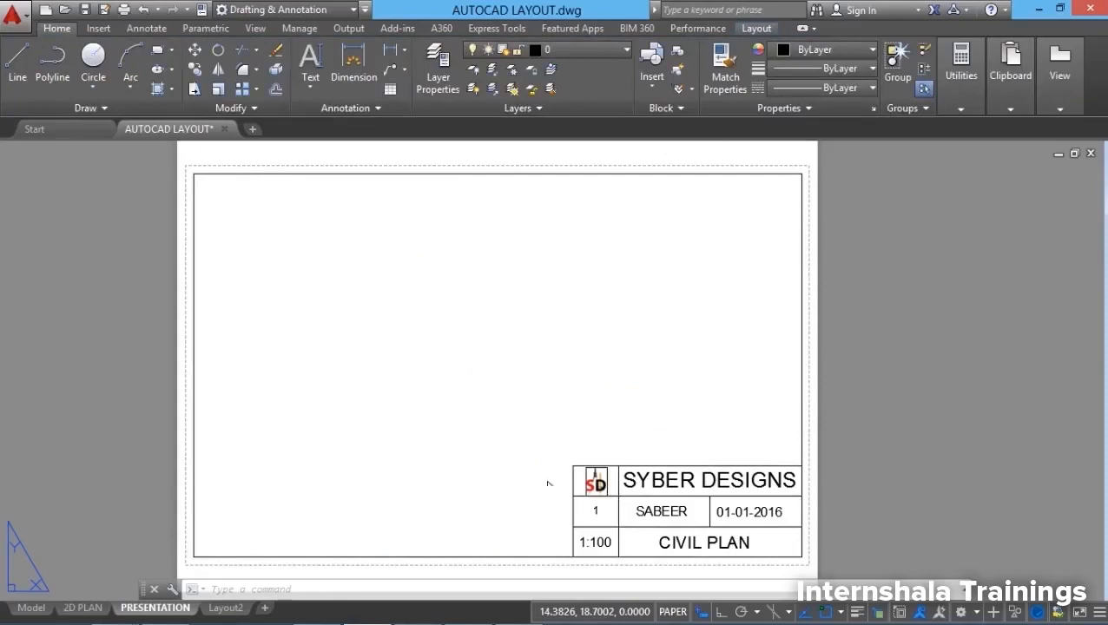
Step: Add two smaller rectangular viewports on the sheet's right half, one near the upper border and one just above the title block
{"action": "key", "text": "Return"}
{"action": "left_click", "coordinate": [561, 184]}
{"action": "left_click", "coordinate": [708, 309]}
{"action": "key", "text": "Return"}
{"action": "left_click", "coordinate": [627, 336]}
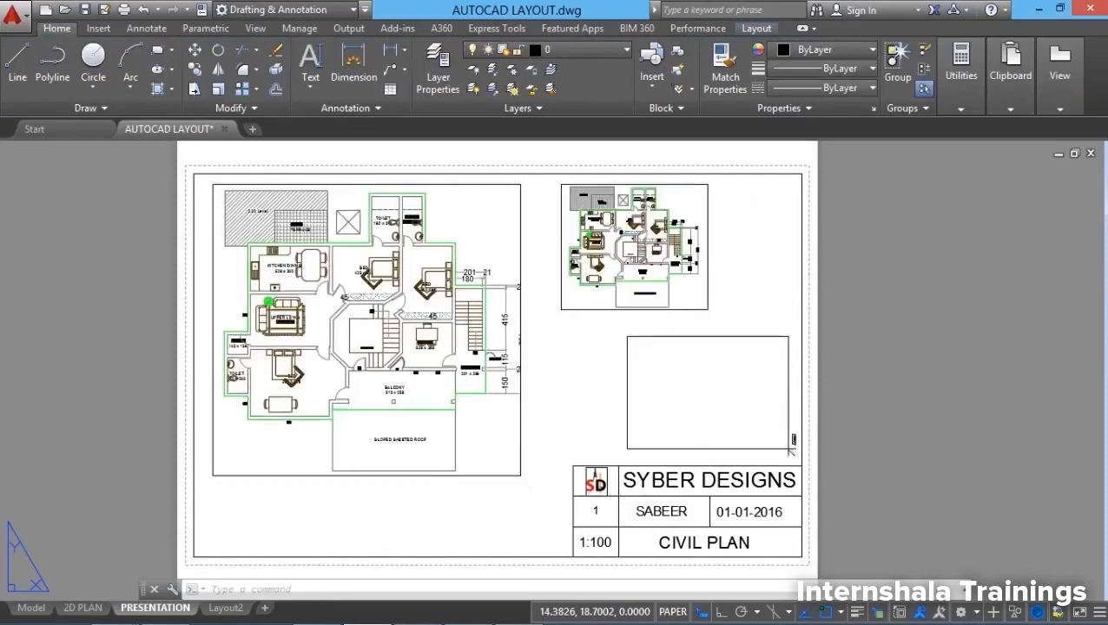
{"action": "left_click", "coordinate": [790, 452]}
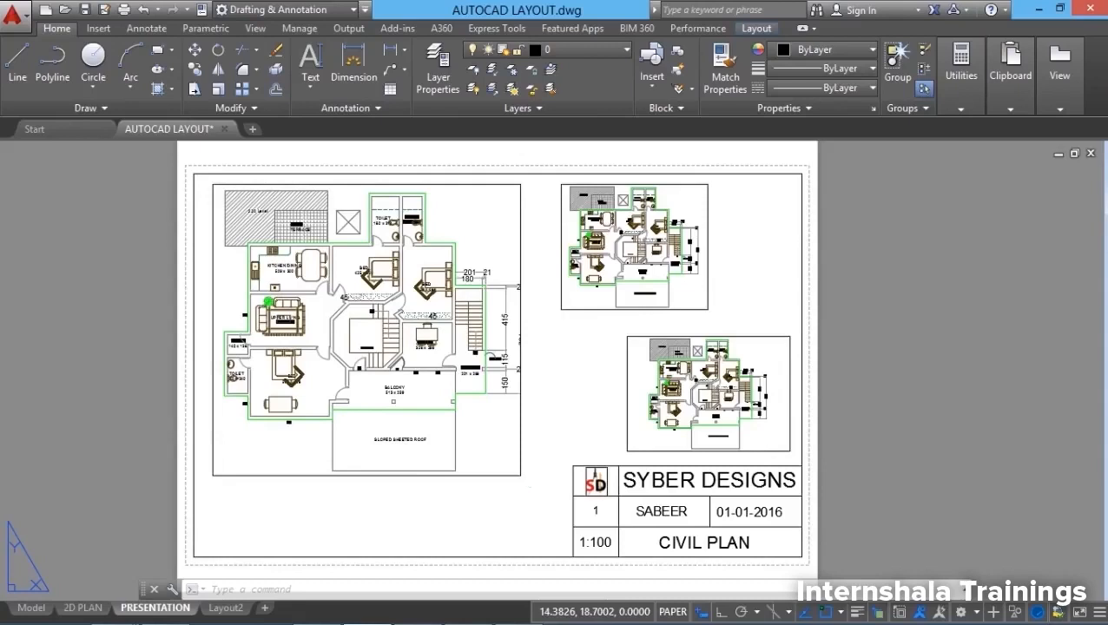